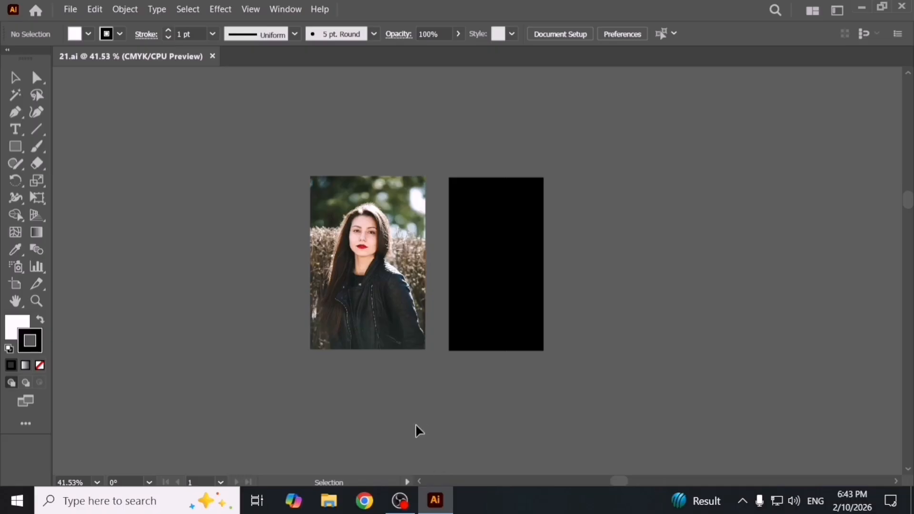
left_click(220, 10)
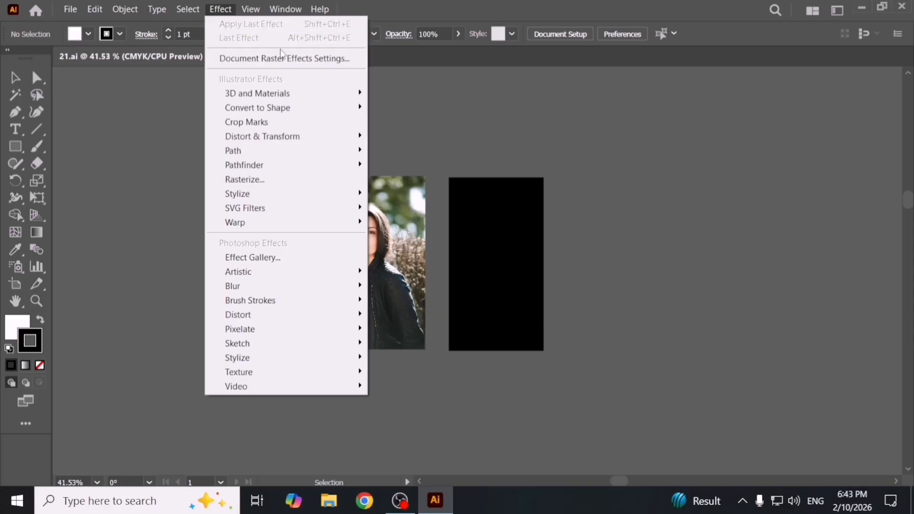
left_click(632, 372)
scroll(506, 351, "down", 5)
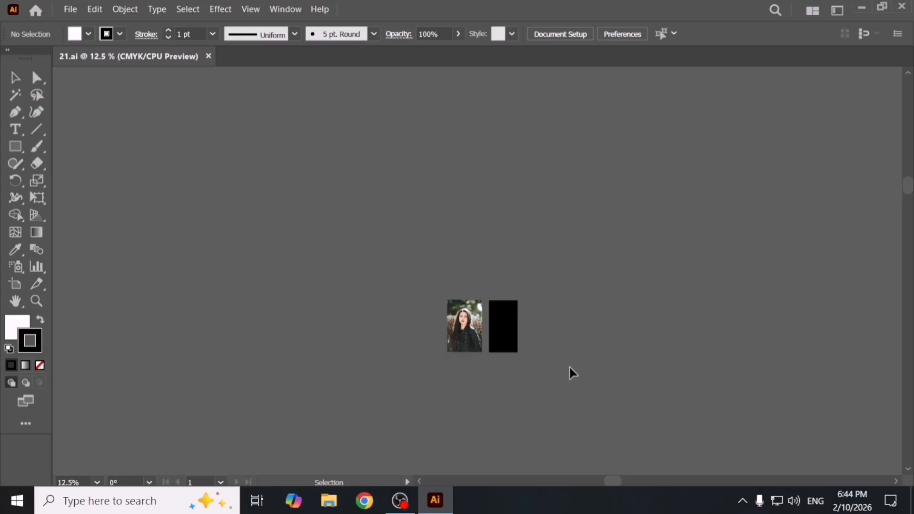
scroll(439, 314, "down", 4)
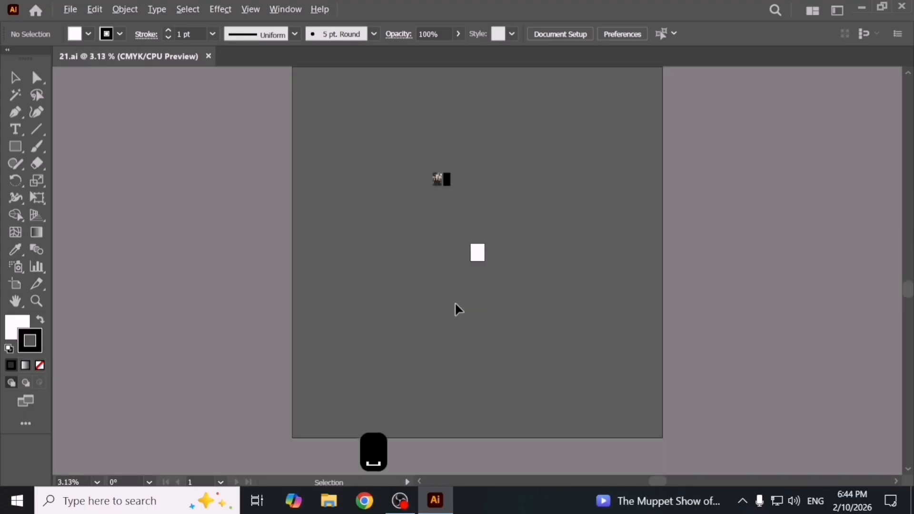
left_click_drag(503, 217, 486, 283)
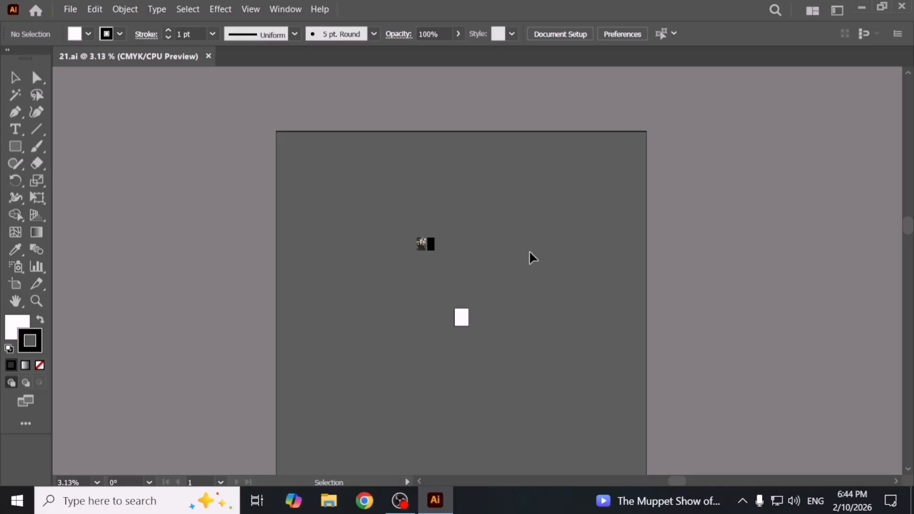
scroll(529, 264, "down", 3)
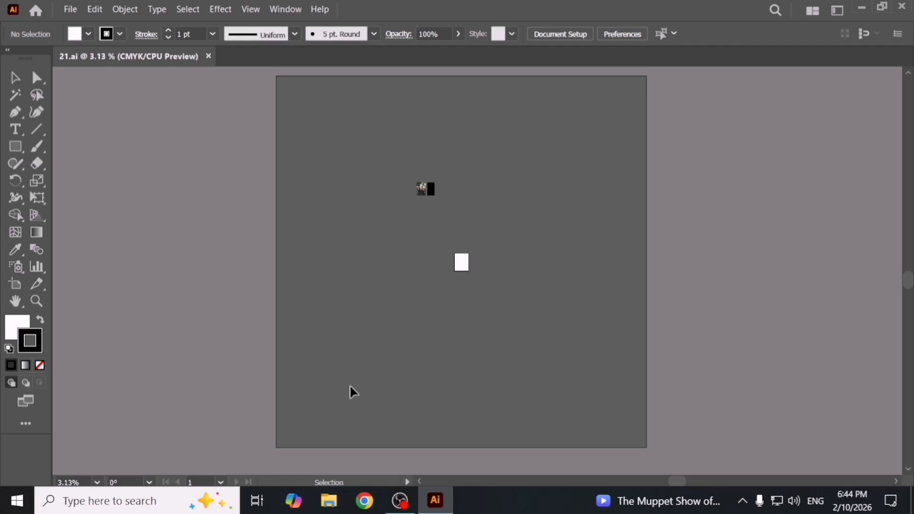
left_click(15, 146)
left_click_drag(276, 75, 647, 448)
key("ctrl+z")
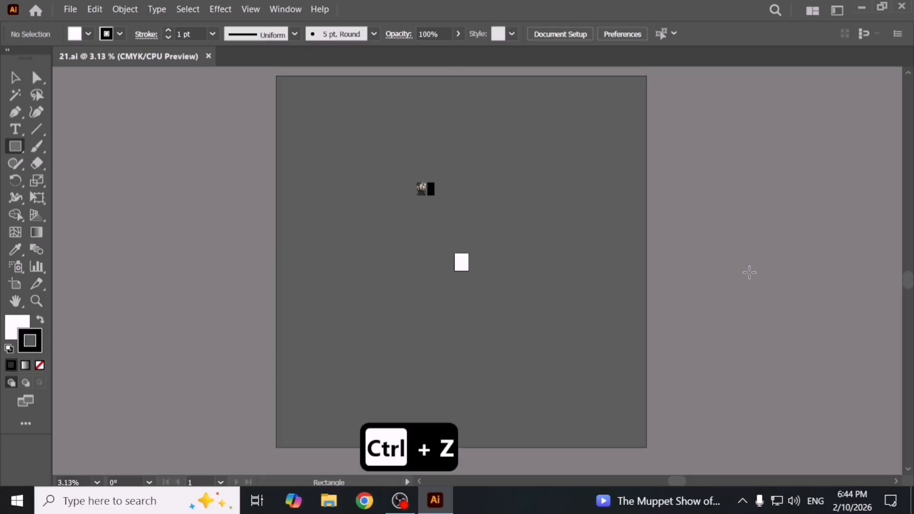
key("space")
left_click_drag(634, 338, 544, 420)
left_click_drag(545, 197, 783, 314)
key("ctrl+z")
key("space")
left_click_drag(483, 273, 501, 191)
key("space")
left_click_drag(402, 259, 442, 268)
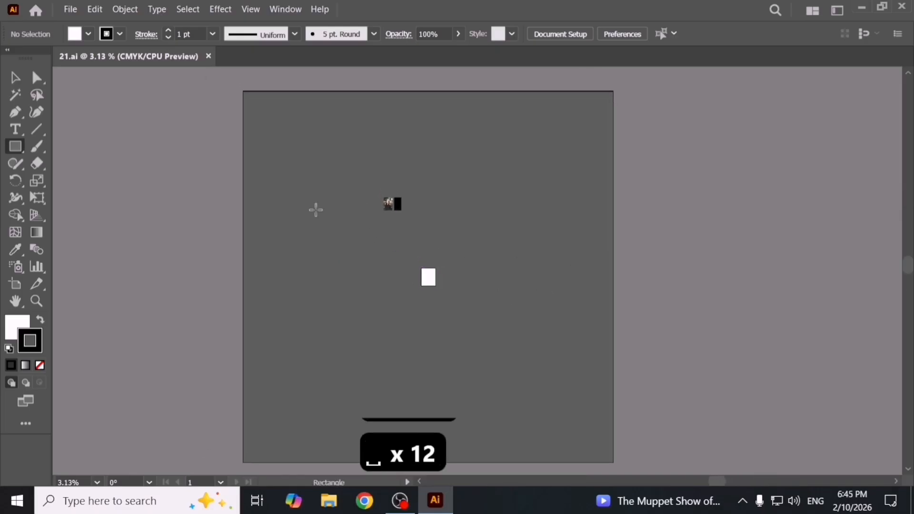
left_click_drag(244, 92, 614, 394)
key("ctrl+z")
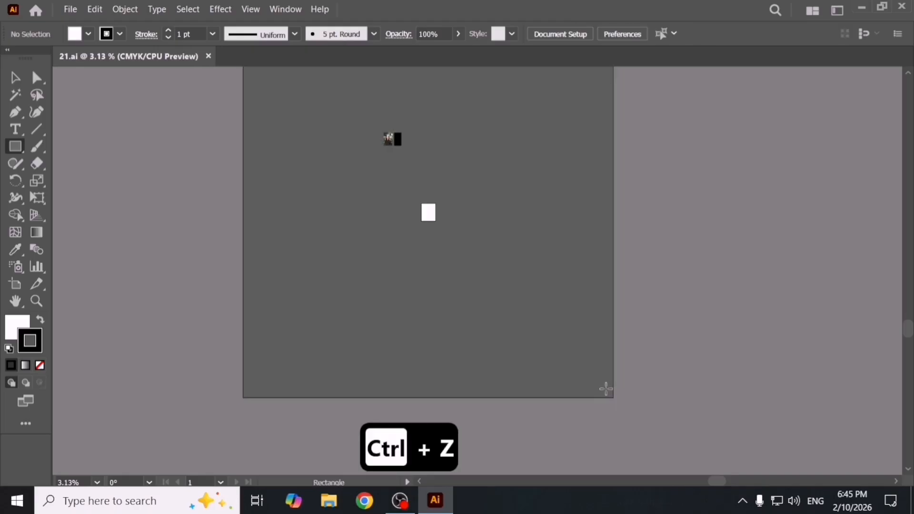
- Select the portrait photo beside the black rectangle and check its size and position in the Transform settings
key("space")
left_click_drag(432, 229, 476, 363)
key("space")
scroll(428, 265, "up", 2)
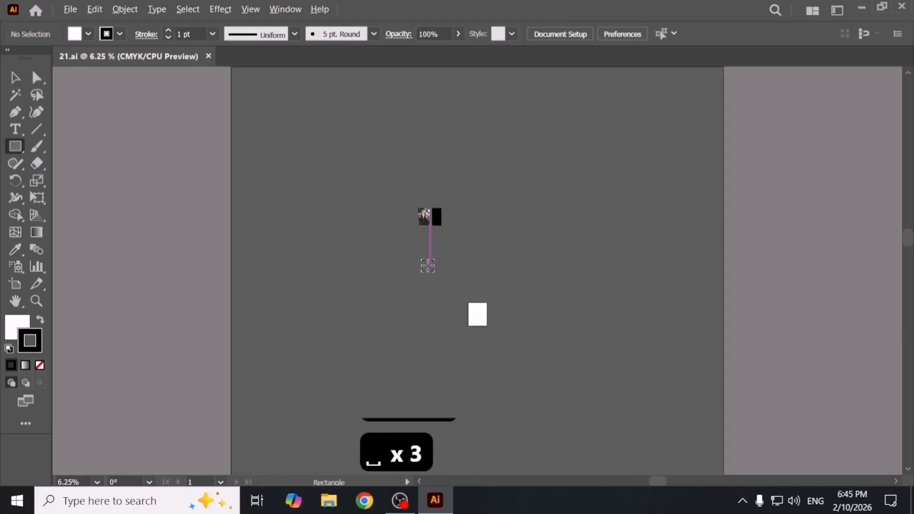
scroll(427, 265, "up", 3)
key("space")
left_click_drag(402, 174, 434, 384)
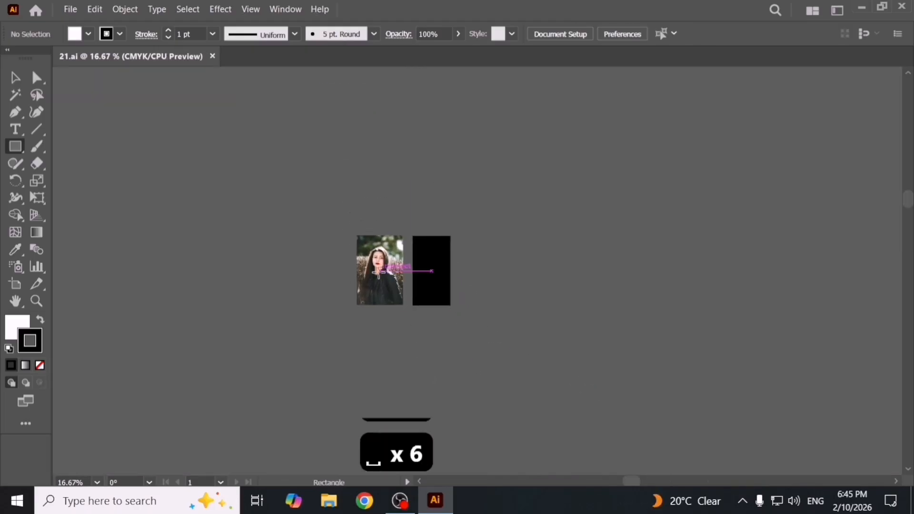
scroll(378, 272, "up", 3)
key("v")
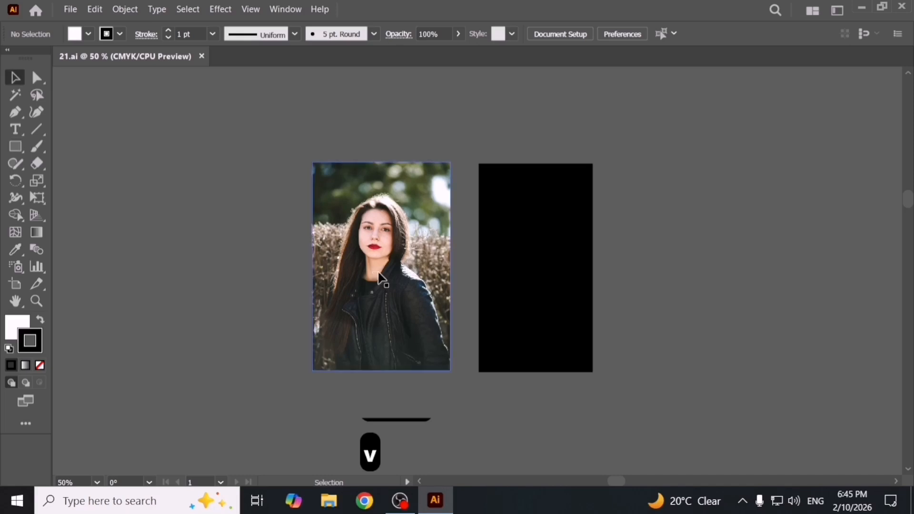
left_click_drag(222, 234, 569, 323)
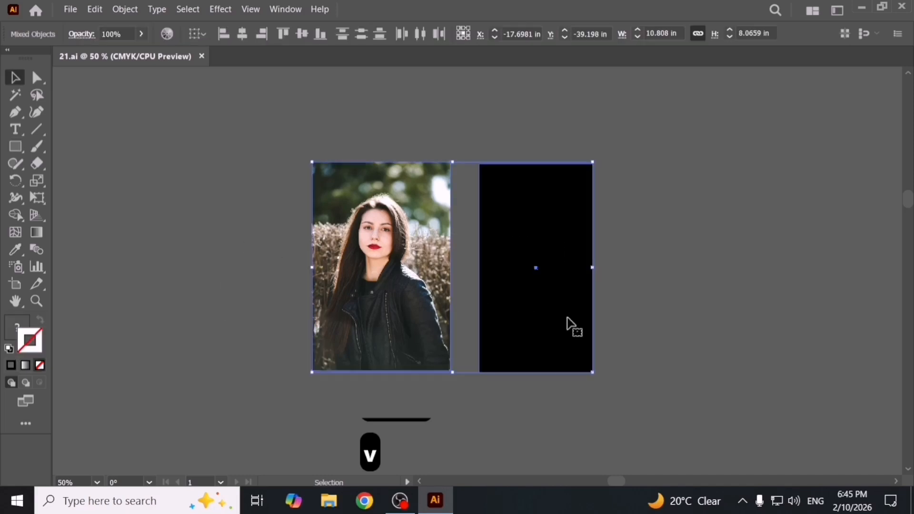
left_click(652, 98)
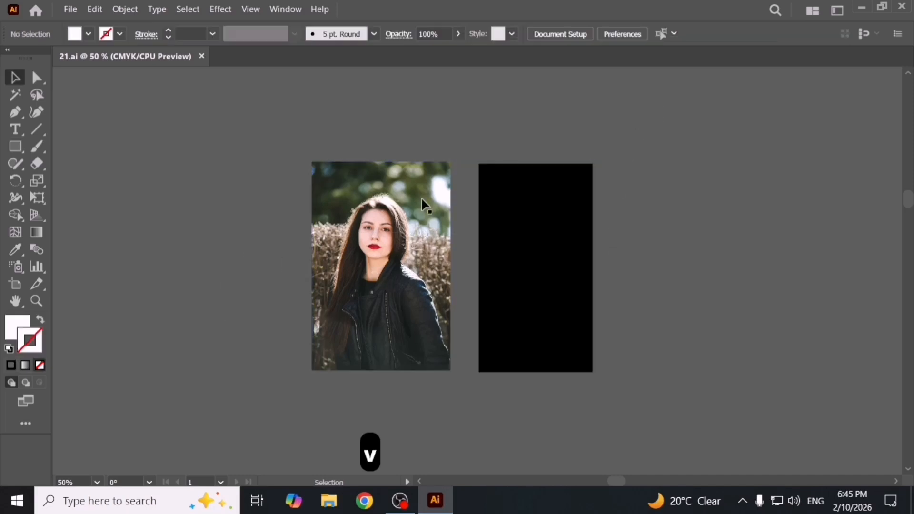
left_click(422, 202)
left_click(755, 34)
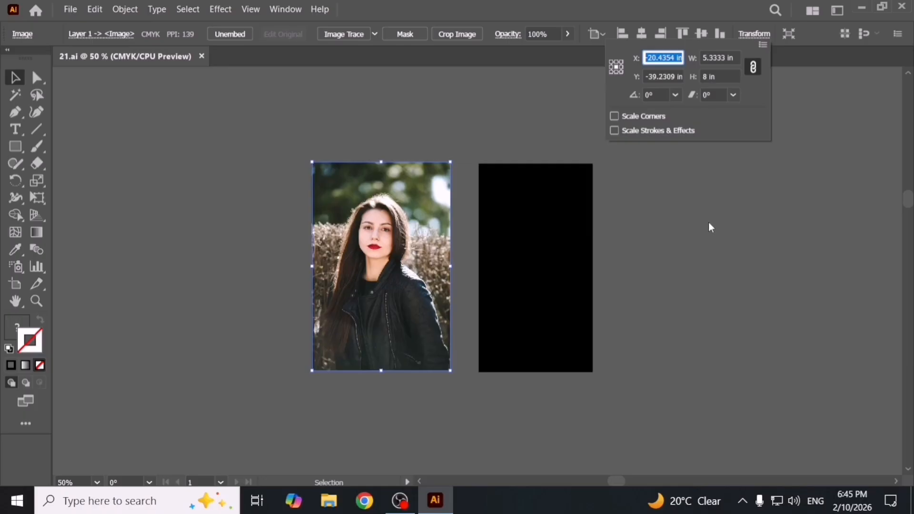
left_click(722, 215)
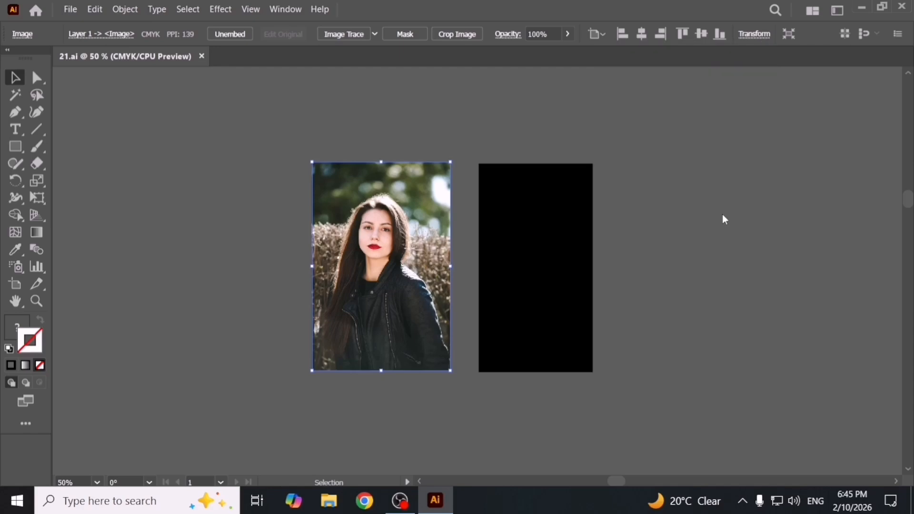
key("space")
left_click_drag(412, 376, 372, 334)
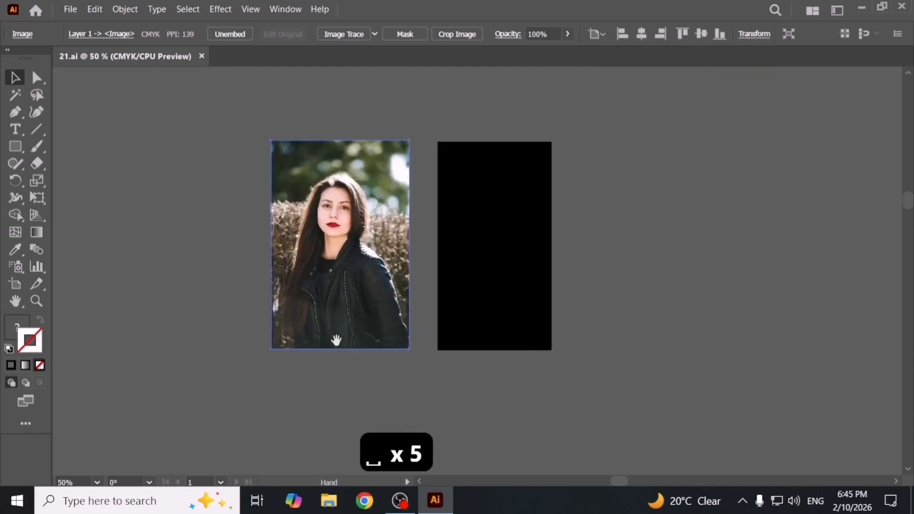
scroll(351, 309, "up", 2)
scroll(353, 306, "down", 3)
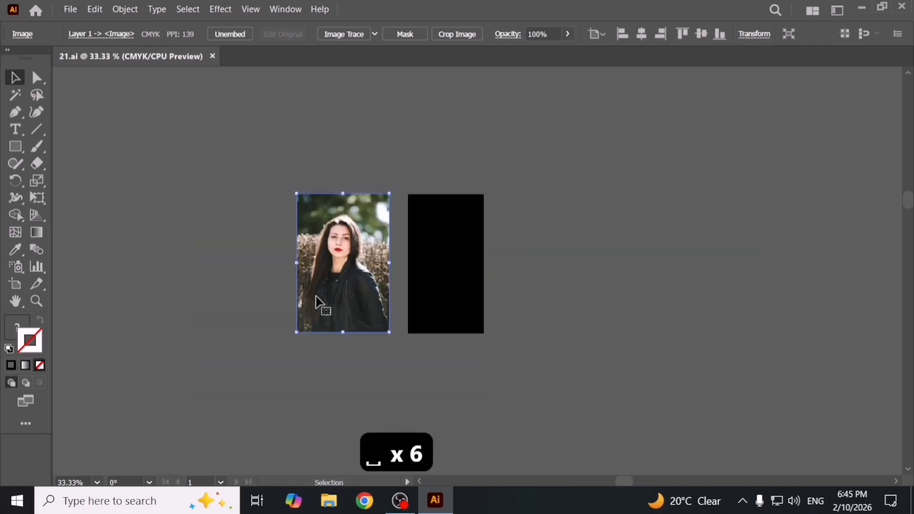
key("space")
left_click_drag(316, 306, 389, 302)
scroll(410, 288, "up", 2)
scroll(410, 286, "up", 2)
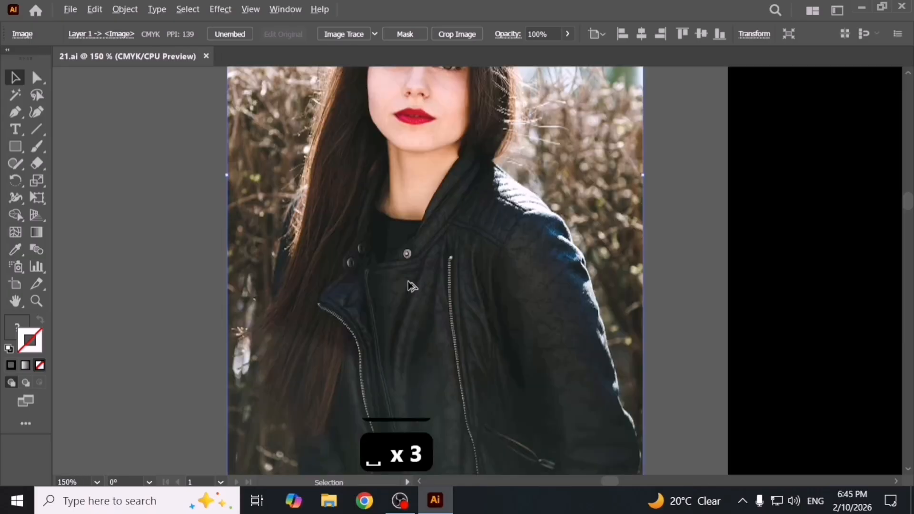
scroll(410, 288, "down", 4)
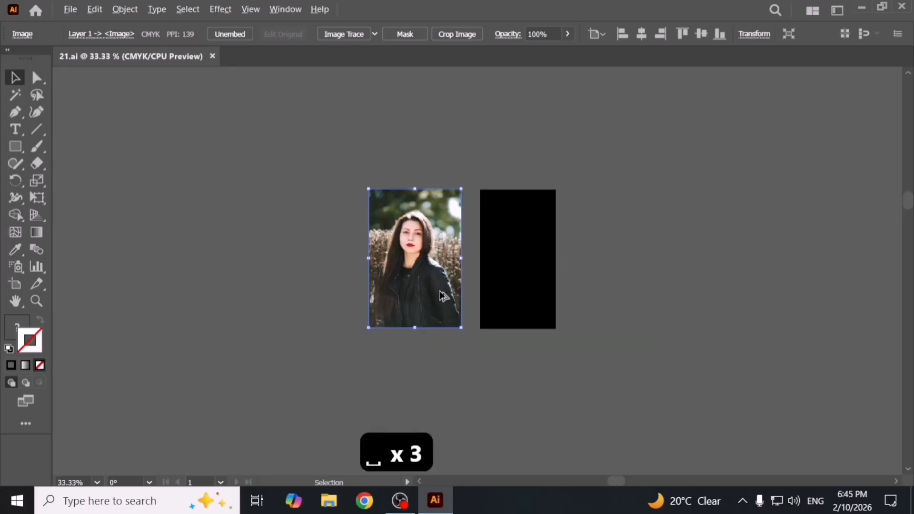
scroll(443, 292, "up", 3)
key("space")
left_click_drag(448, 229, 448, 265)
scroll(370, 266, "up", 3)
- Duplicate the portrait photo below the original and repeat the duplication to build an evenly spaced row of seven copies
scroll(369, 270, "down", 8)
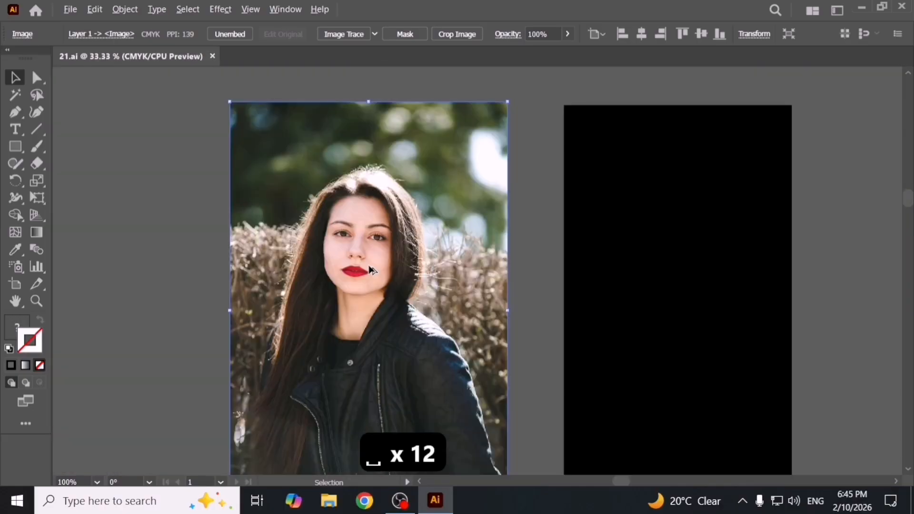
key("space")
left_click_drag(377, 284, 377, 356)
left_click(359, 355)
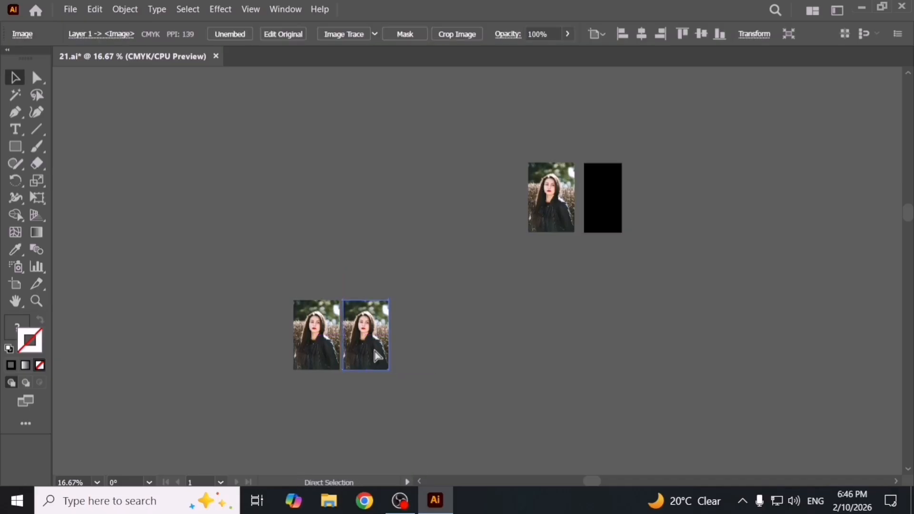
key("ctrl+d")
key("ctrl+d")
key("ctrl+d")
key("ctrl+d")
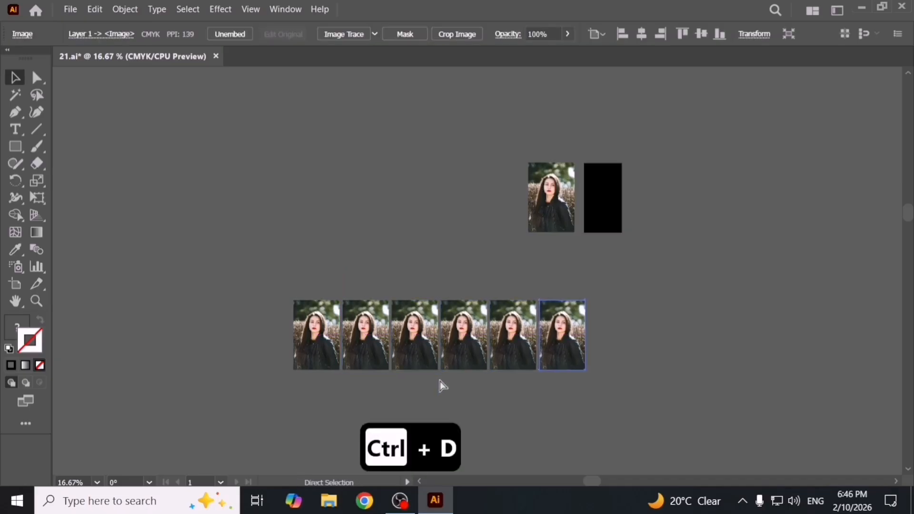
key("ctrl+d")
- Duplicate the whole row of seven photos directly below itself and repeat it to form a grid of four rows
left_click(218, 316)
left_click_drag(218, 316, 628, 379)
scroll(626, 376, "down", 4)
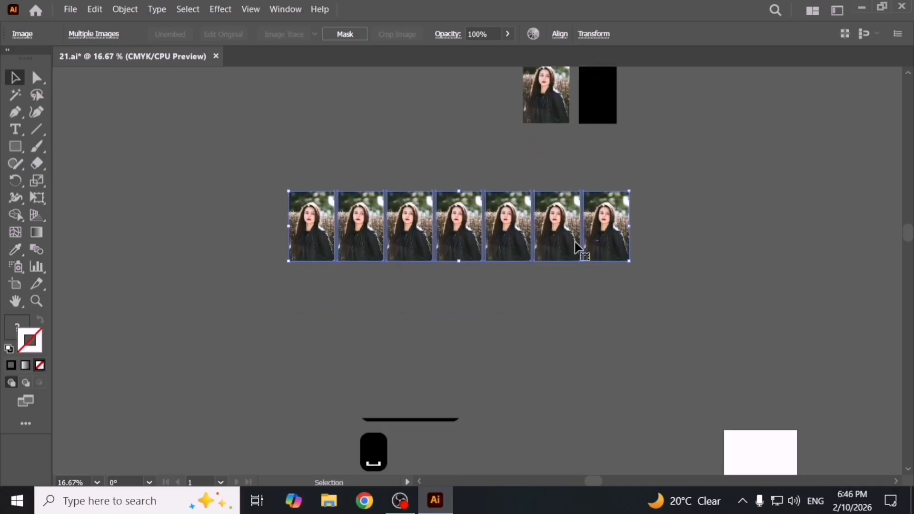
left_click_drag(571, 241, 365, 267)
scroll(609, 177, "down", 3)
left_click_drag(609, 177, 601, 240)
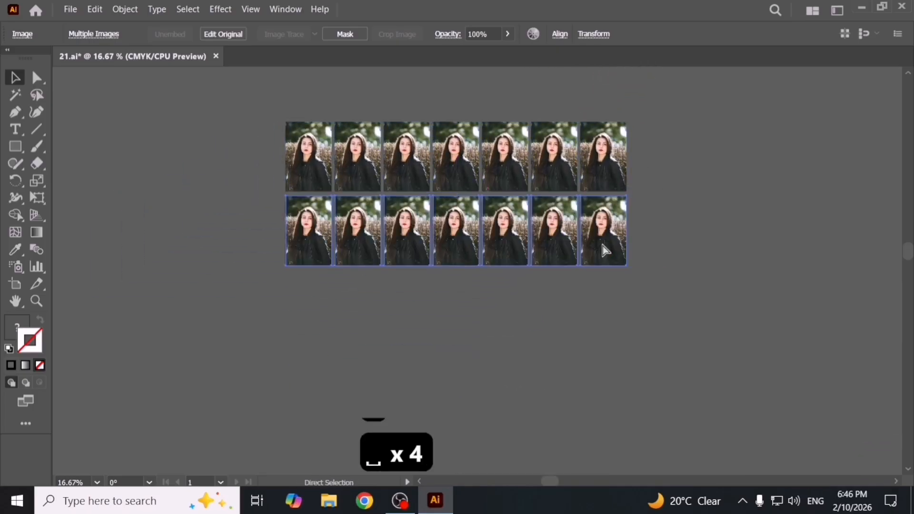
key("ctrl+d")
key("ctrl+d")
left_click(737, 281)
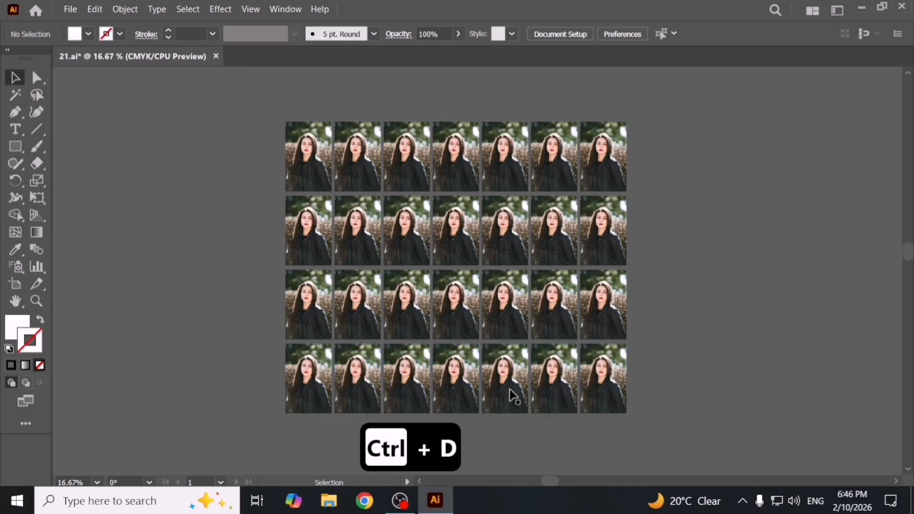
- Select the first photo in the grid's top row and open the Effect Gallery for it
key("space")
left_click_drag(419, 266, 420, 251)
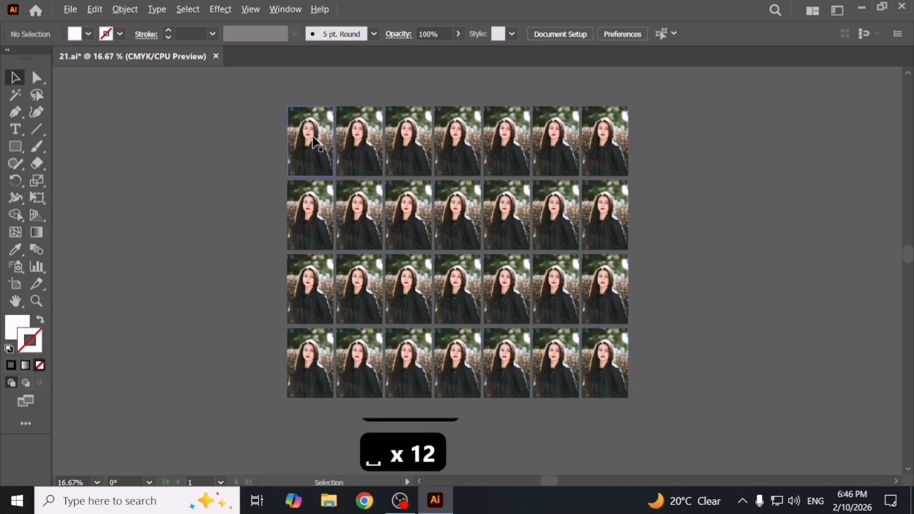
scroll(318, 143, "up", 3)
key("space")
left_click_drag(322, 202, 307, 250)
scroll(351, 310, "up", 2)
left_click(351, 310)
scroll(351, 309, "down", 1)
key("space")
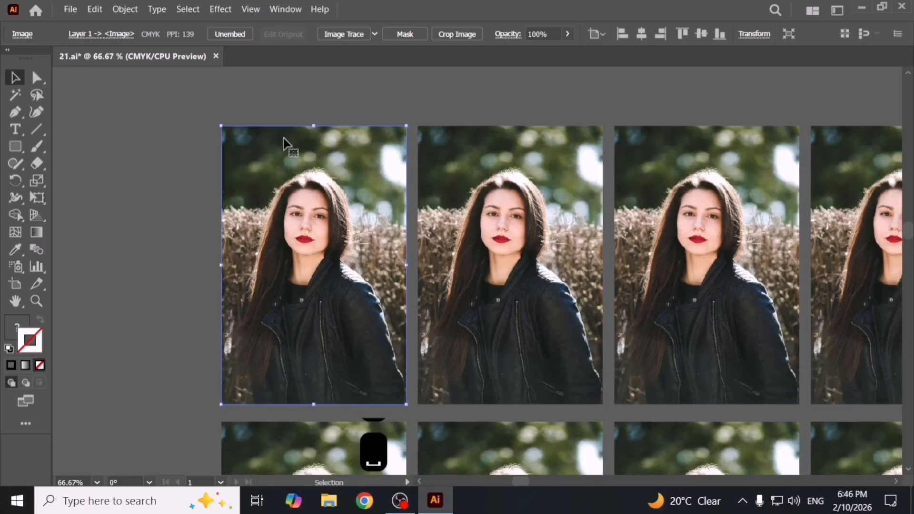
left_click(220, 9)
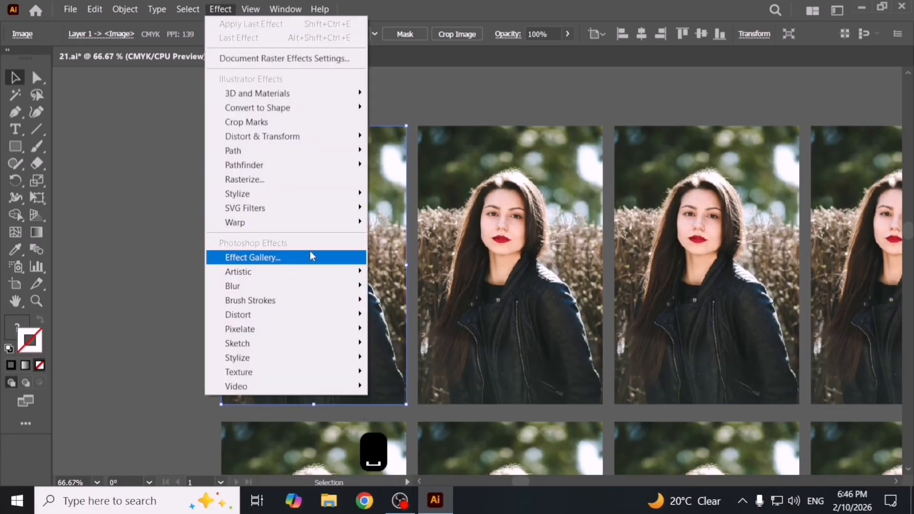
left_click(313, 256)
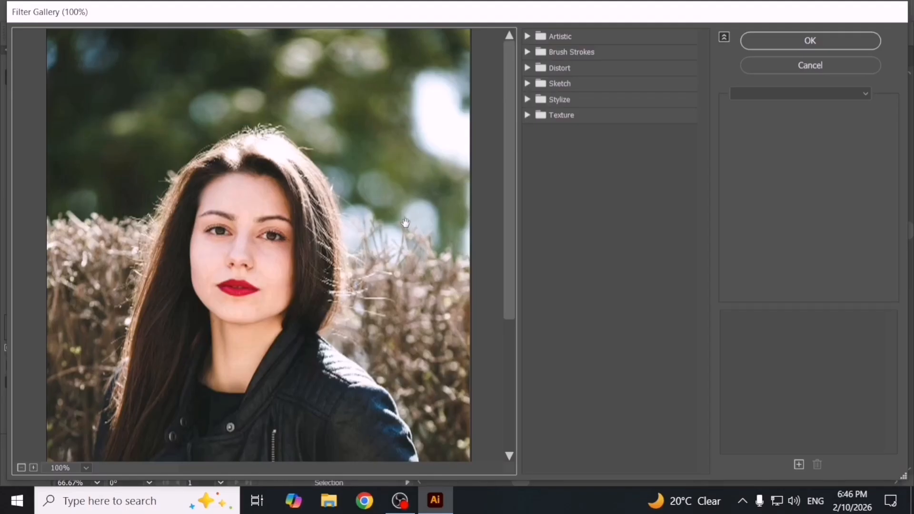
- Expand the Artistic filters and preview Colored Pencil, Neon Glow and Dry Brush on the first photo
left_click(528, 37)
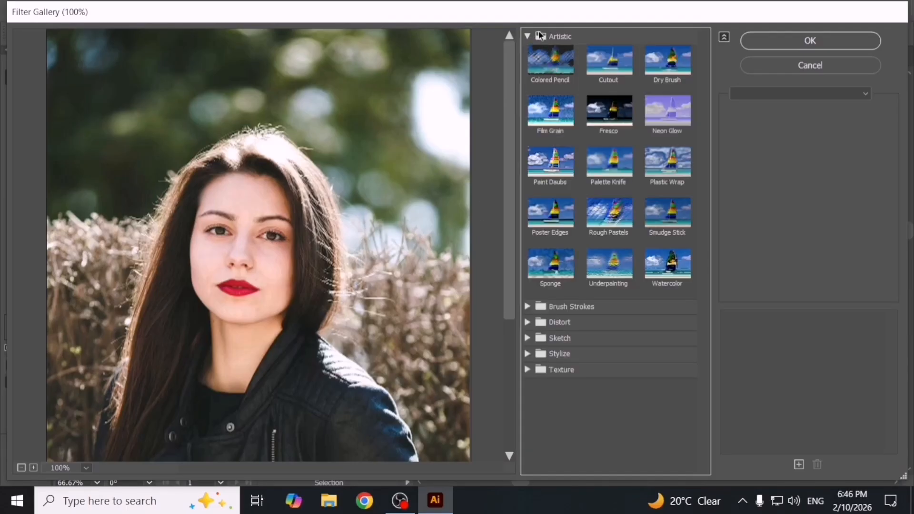
left_click(557, 62)
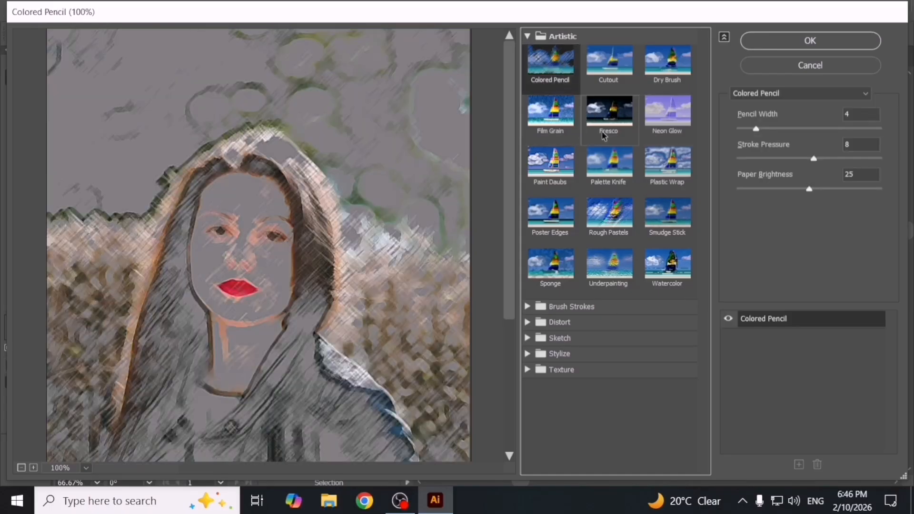
left_click(671, 71)
left_click(670, 121)
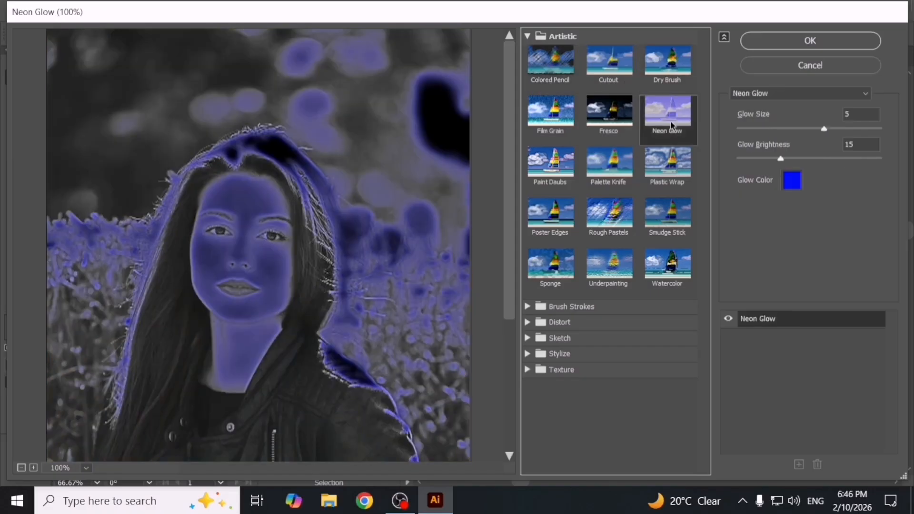
left_click(670, 84)
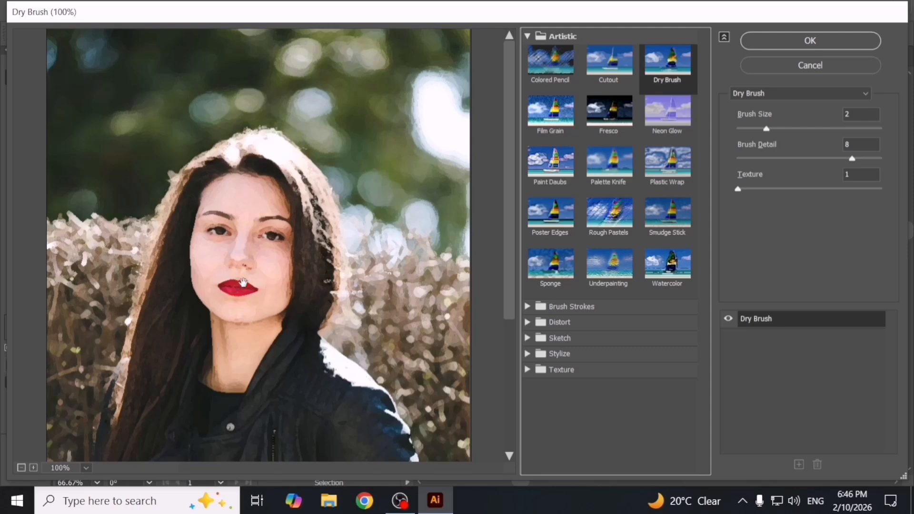
- Preview the Underpainting, Watercolor, Sponge and Rough Pastels filters on the first photo
left_click(614, 267)
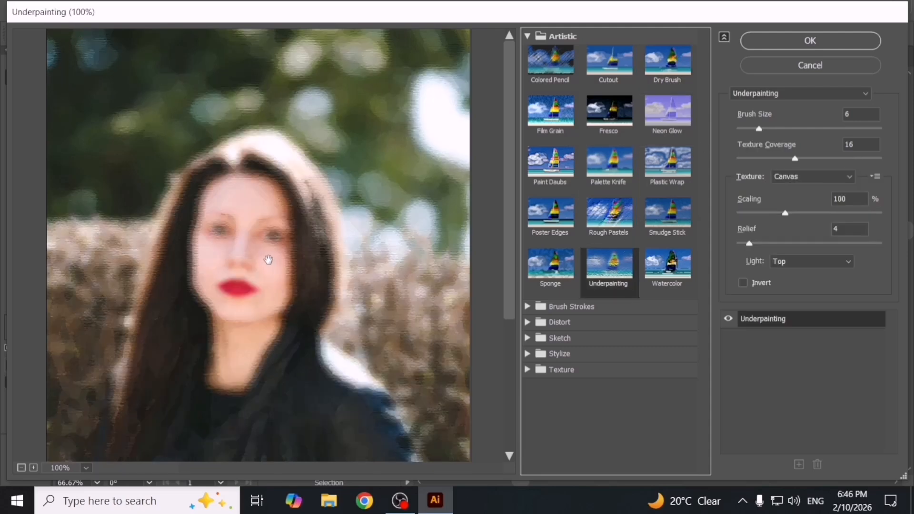
left_click(658, 273)
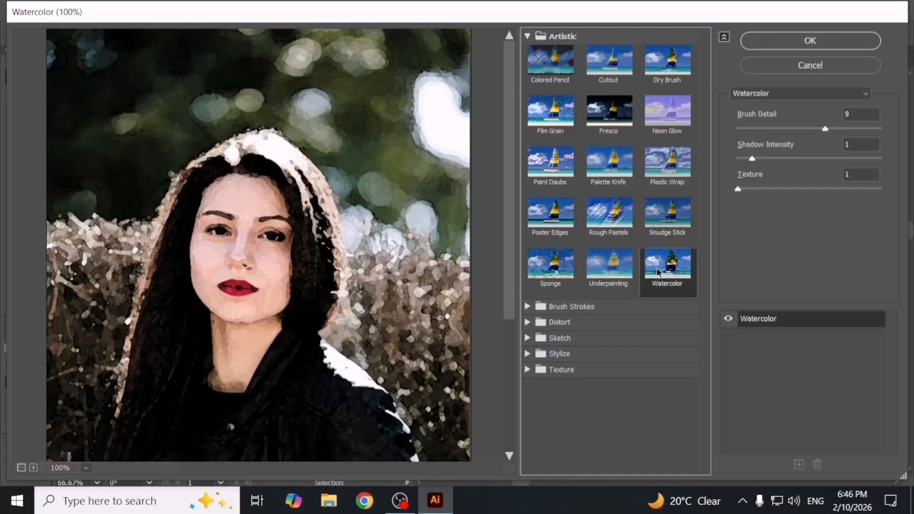
left_click(574, 276)
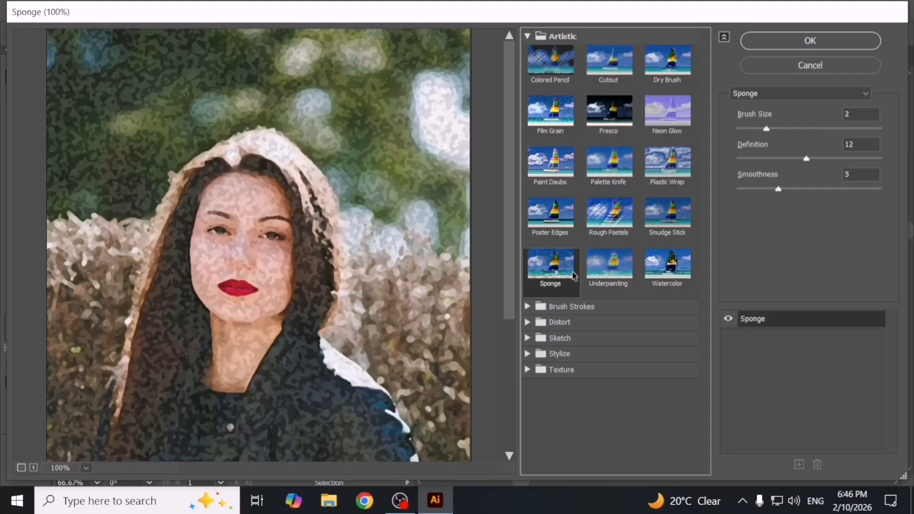
left_click(562, 228)
left_click(603, 226)
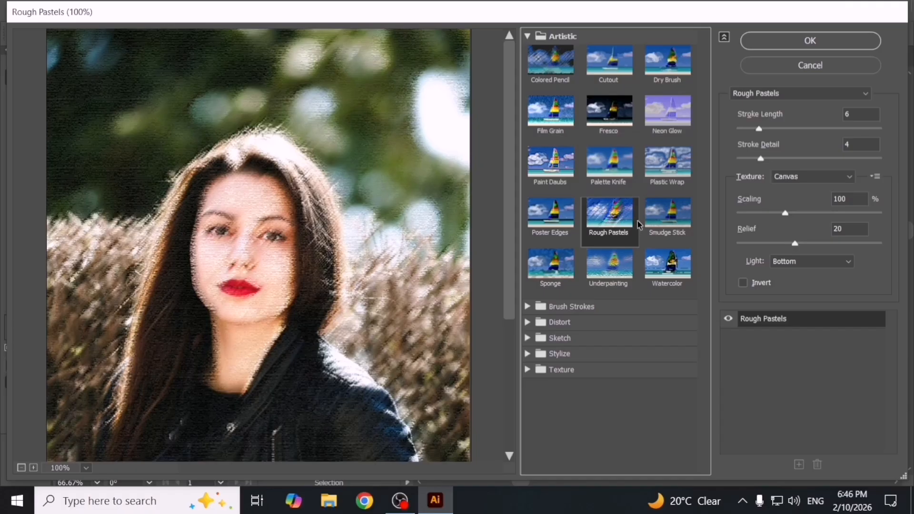
- Apply the Smudge Stick filter to the first photo and inspect the face up close on the artboard
left_click(668, 222)
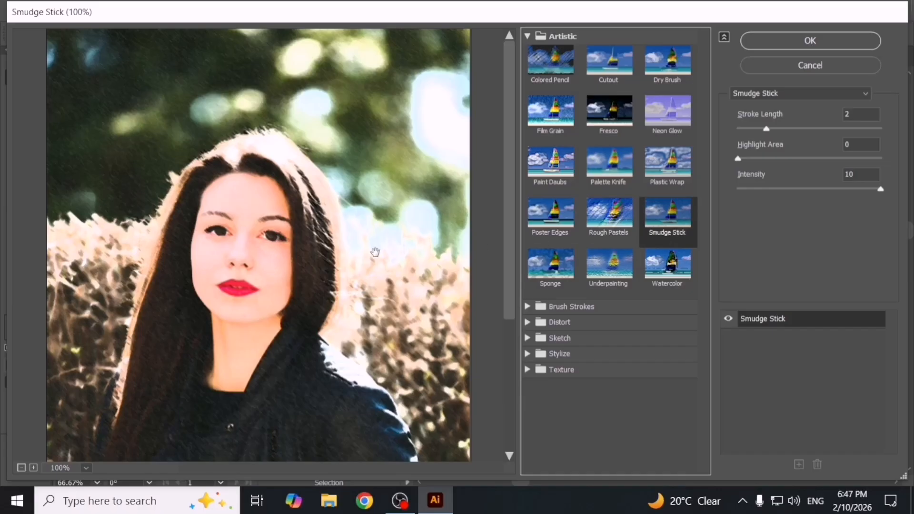
mouse_move(242, 250)
left_mouse_down()
mouse_move(298, 226)
mouse_move(301, 259)
left_mouse_up()
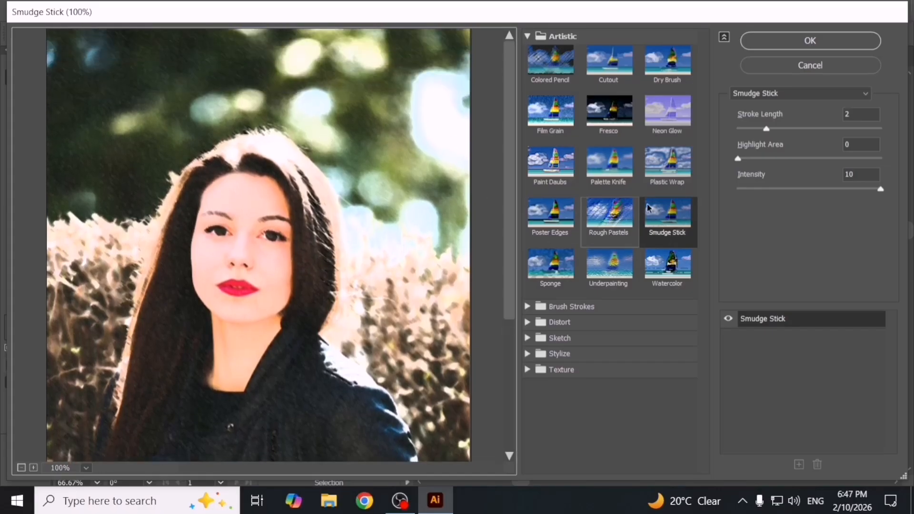
left_click(795, 42)
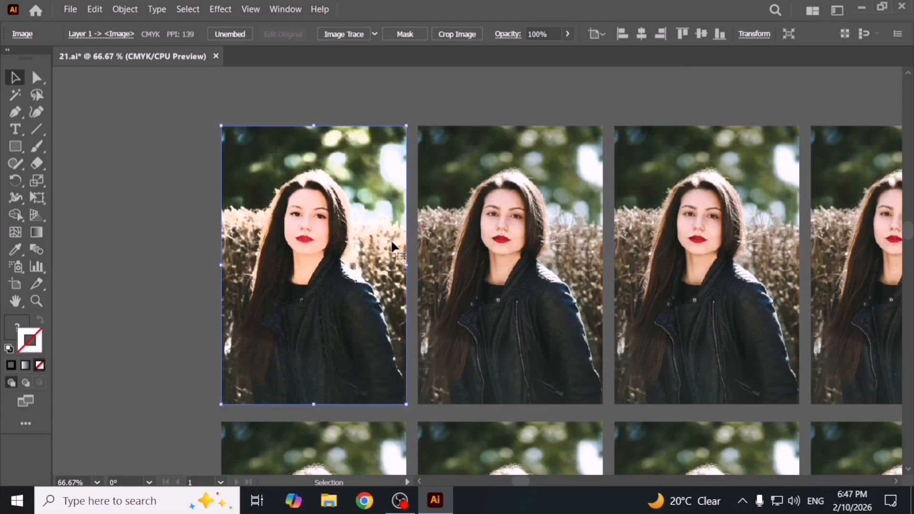
scroll(300, 230, "up", 2)
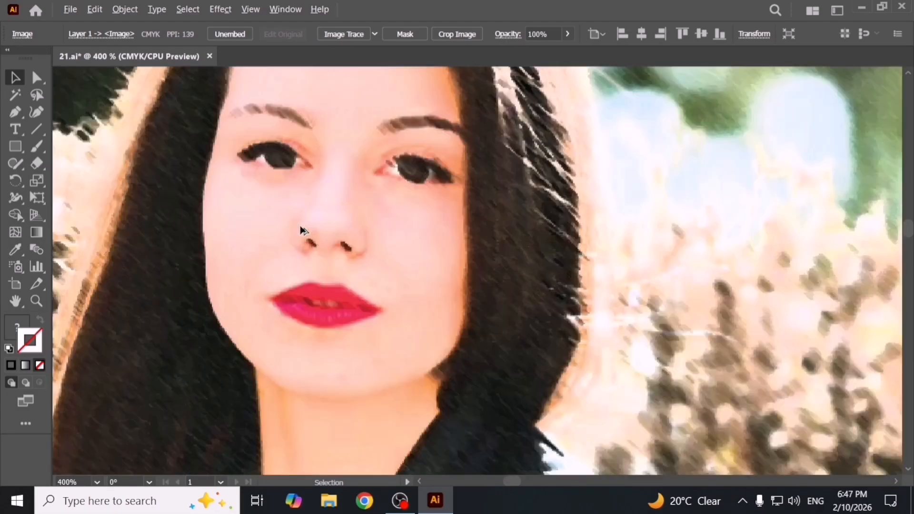
scroll(348, 269, "down", 4)
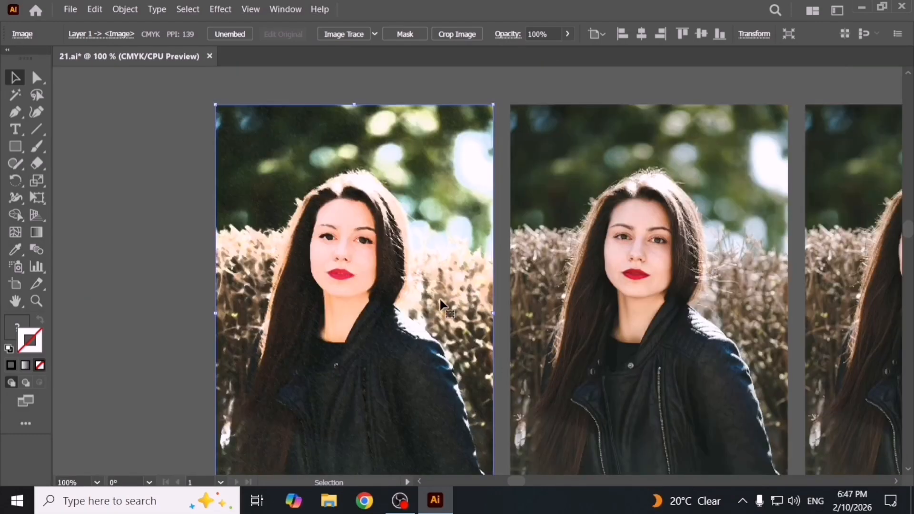
- Select the second photo in the grid's top row and open the Effect Gallery for it
key("space")
left_click_drag(440, 302, 240, 275)
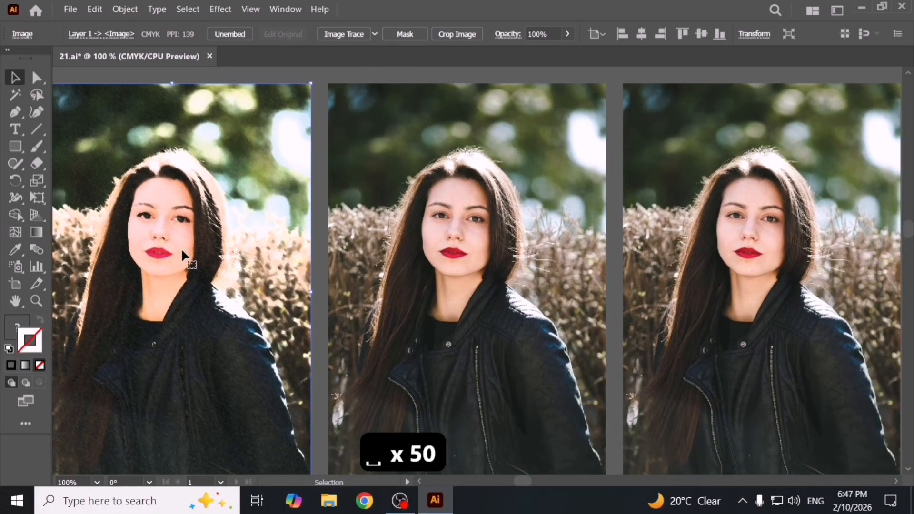
left_click(465, 231)
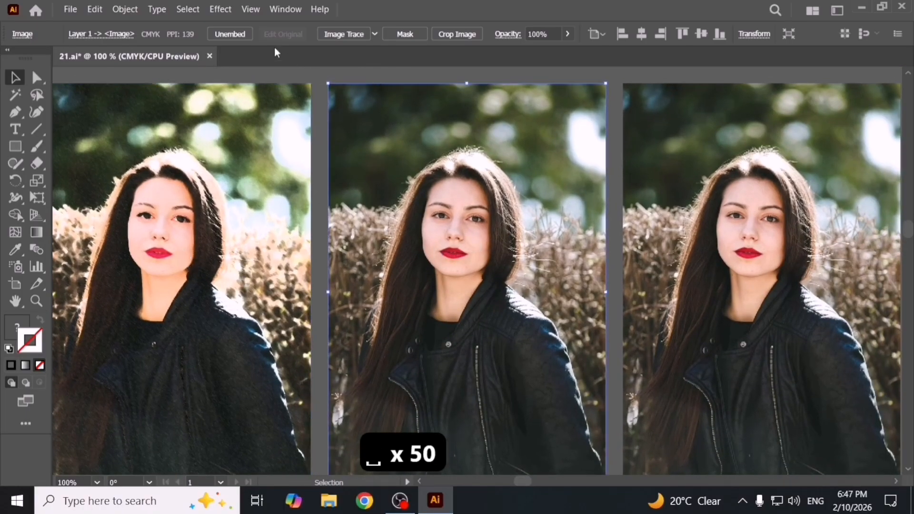
left_click(231, 11)
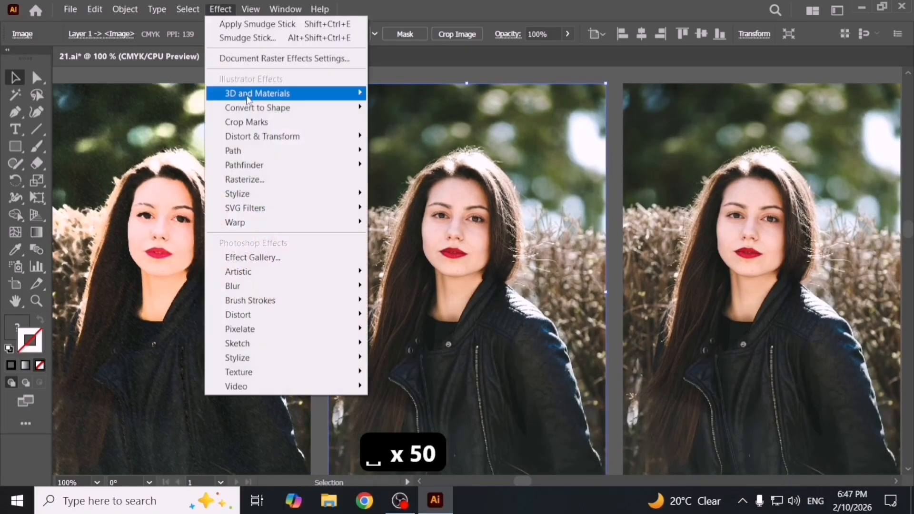
left_click(321, 265)
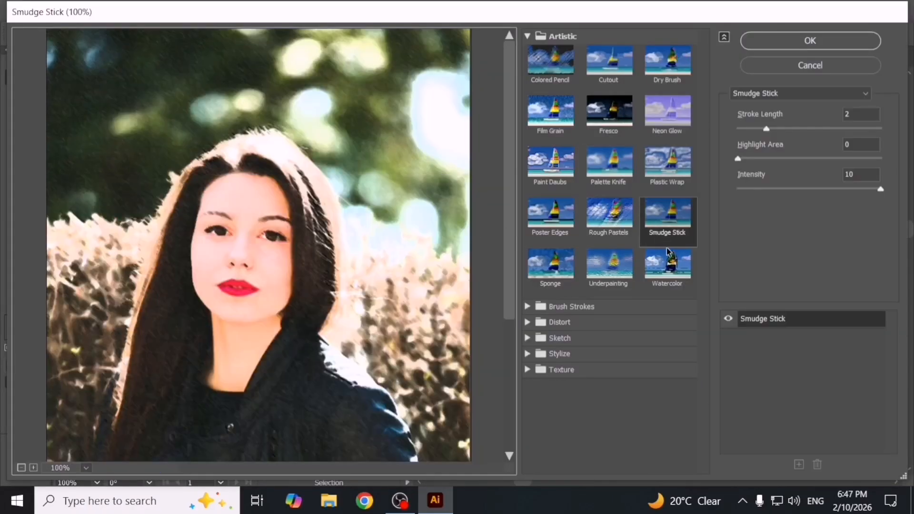
- Preview the Watercolor, Neon Glow, Film Grain and Dry Brush filters on the second photo
left_click(675, 268)
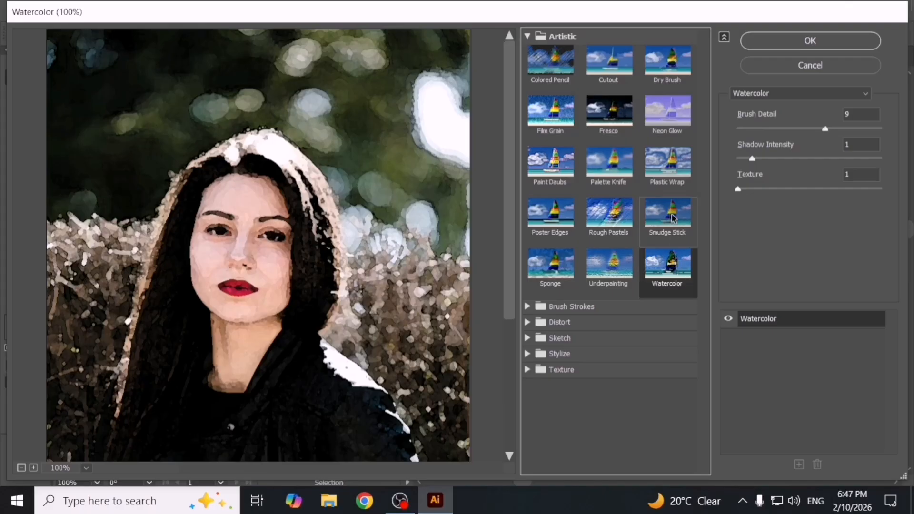
left_click(669, 129)
left_click(600, 125)
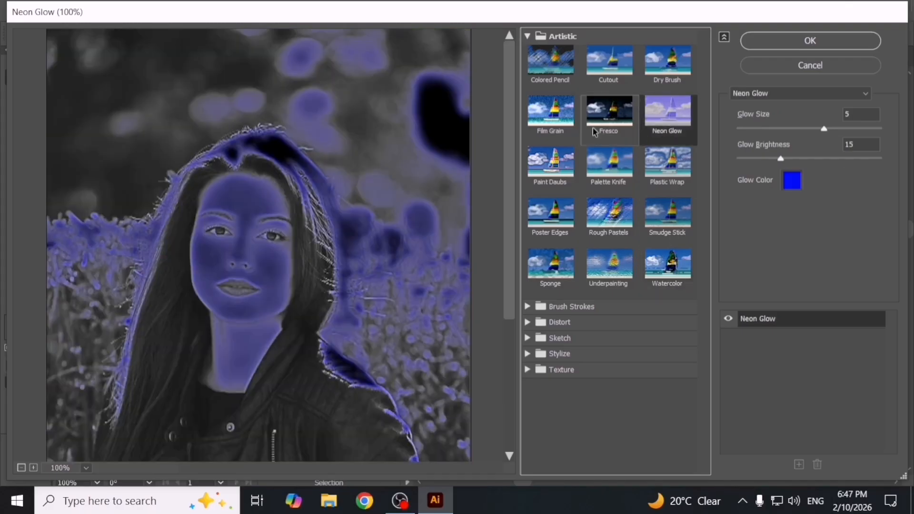
left_click(549, 122)
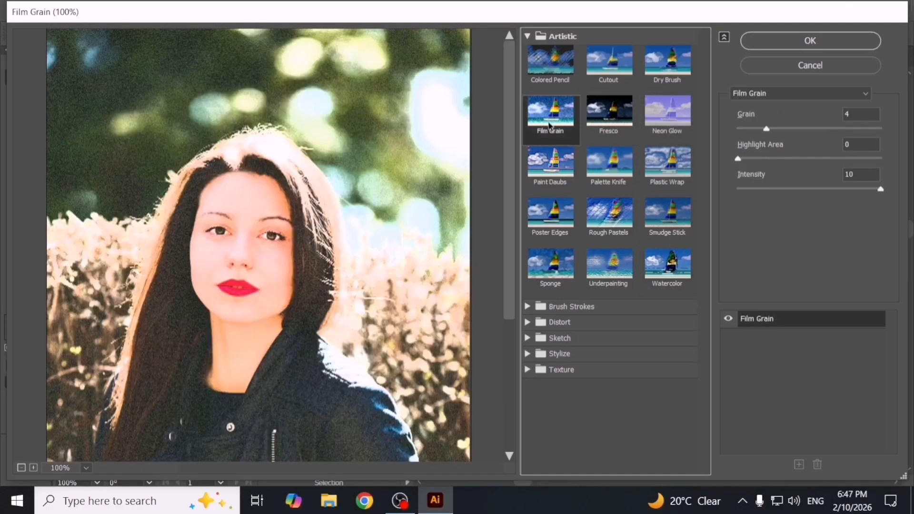
left_click(552, 164)
left_click(680, 67)
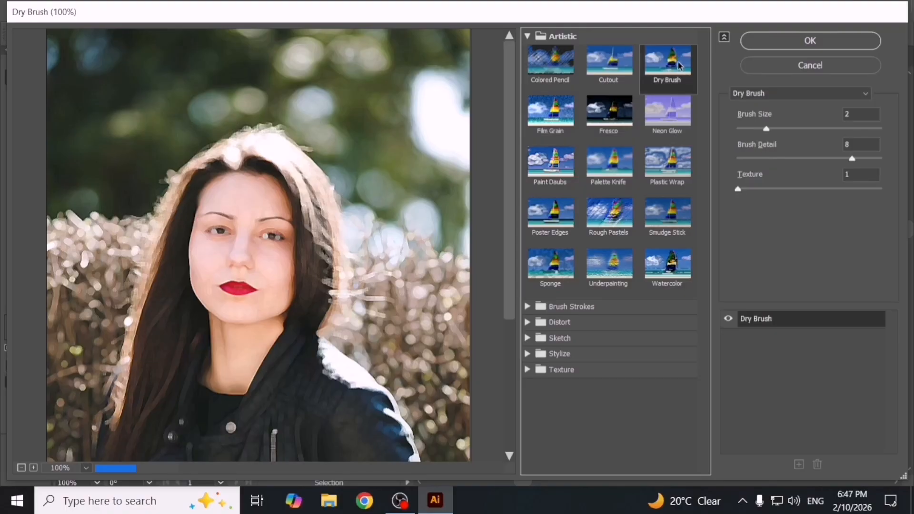
- Apply the Cutout filter to the second photo and examine its flattened color shapes up close
left_click(635, 72)
left_click(807, 41)
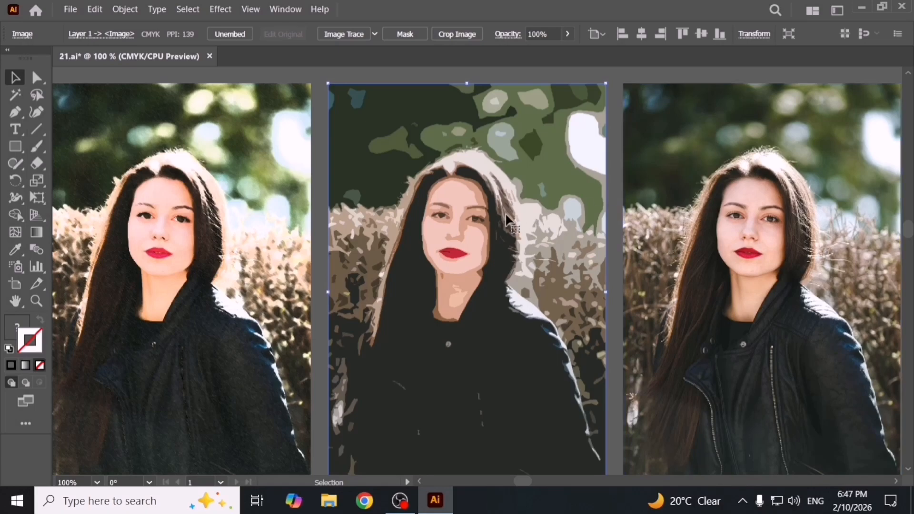
scroll(439, 229, "down", 1, "alt")
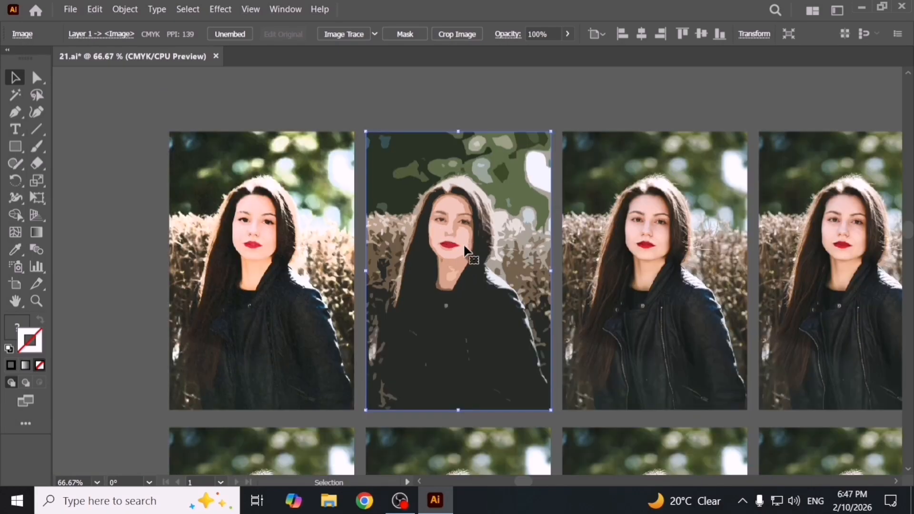
key("space")
left_click_drag(447, 255, 435, 235)
scroll(435, 235, "up", 3, "alt")
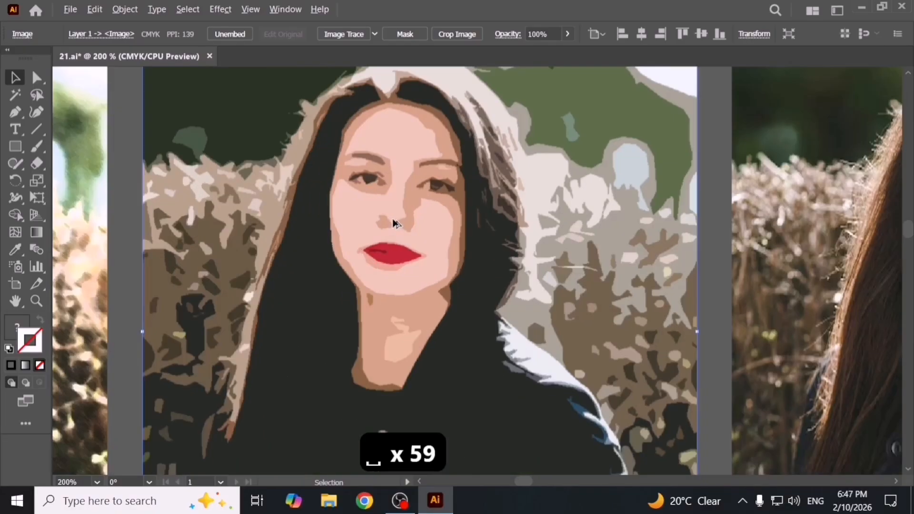
scroll(445, 248, "down", 3, "alt")
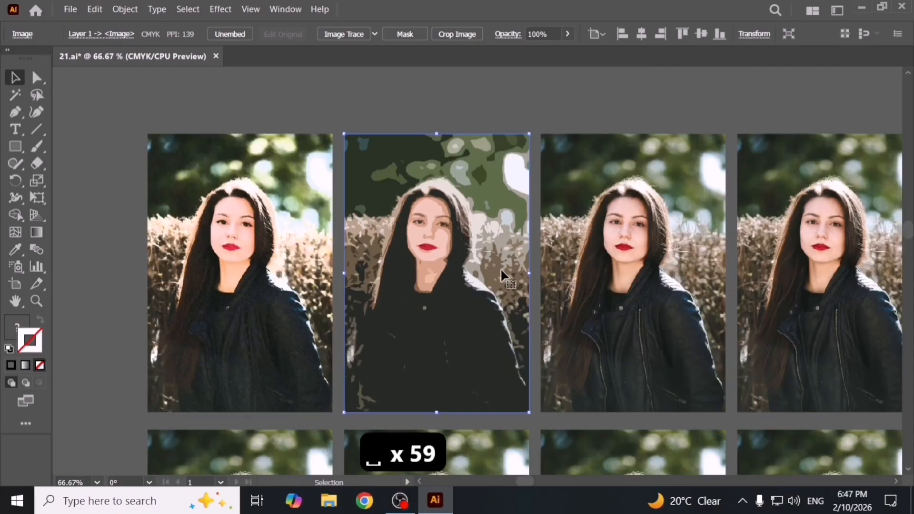
- Preview the Craquelure texture effect on the third photo in the top row and leave the gallery without applying it
scroll(502, 275, "right", 3)
left_click(490, 276)
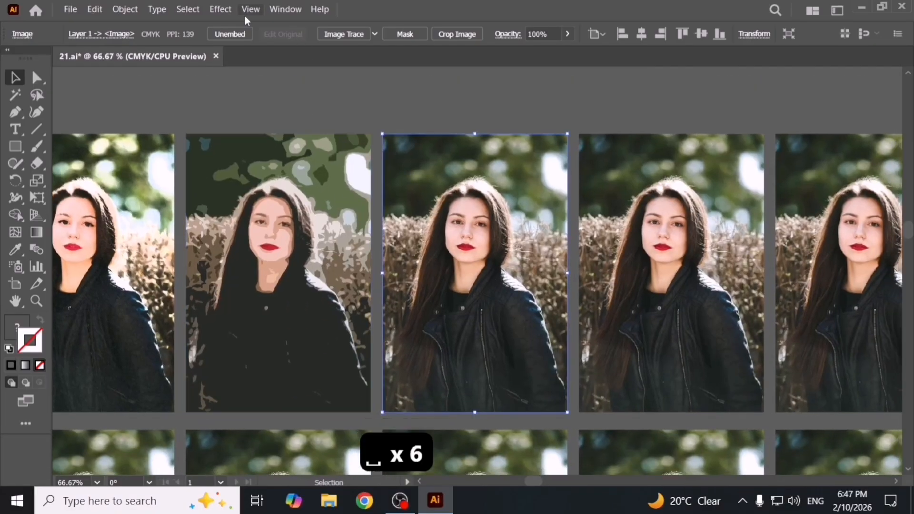
left_click(220, 10)
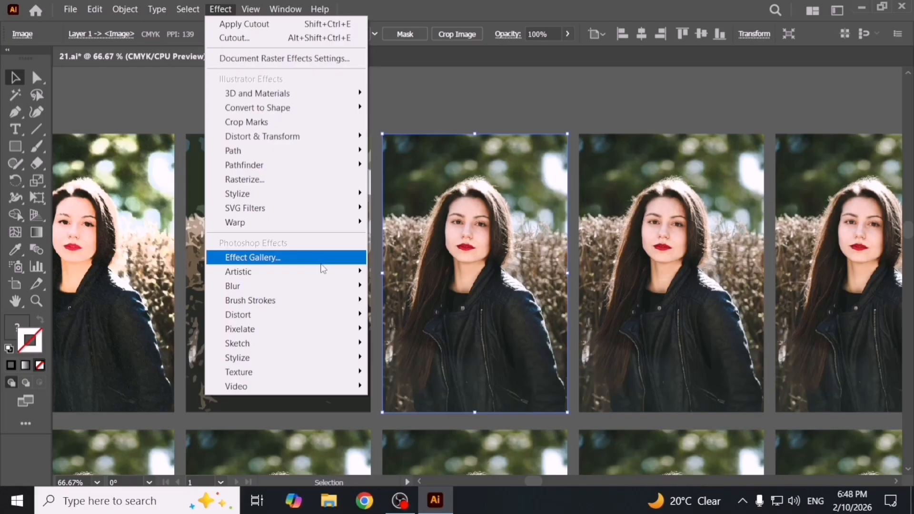
mouse_move(339, 374)
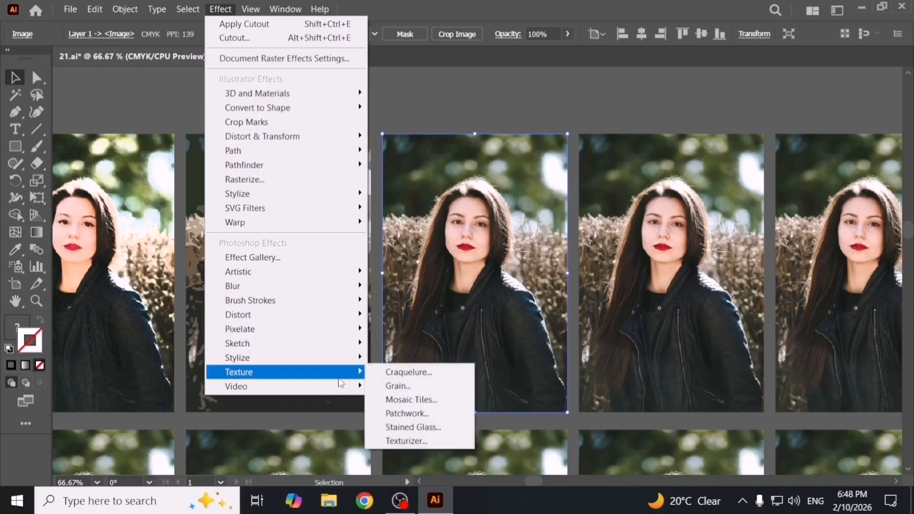
left_click(416, 372)
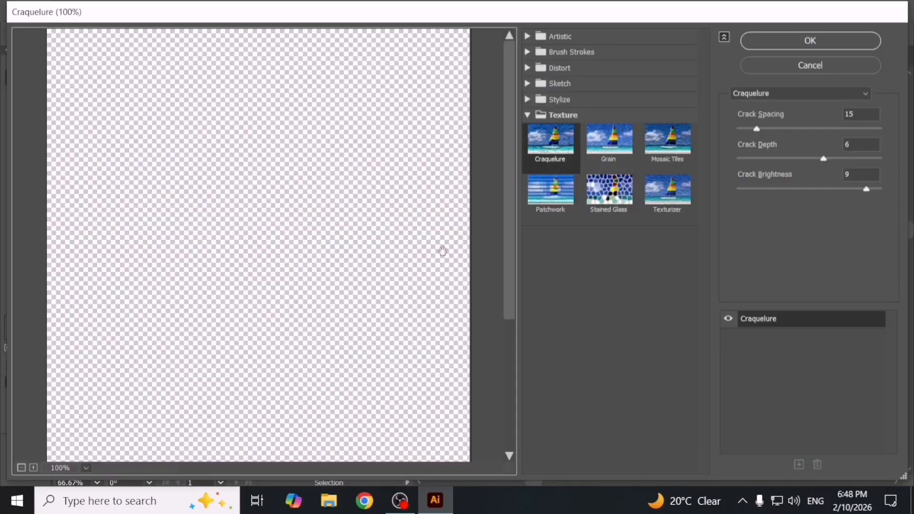
left_click(528, 116)
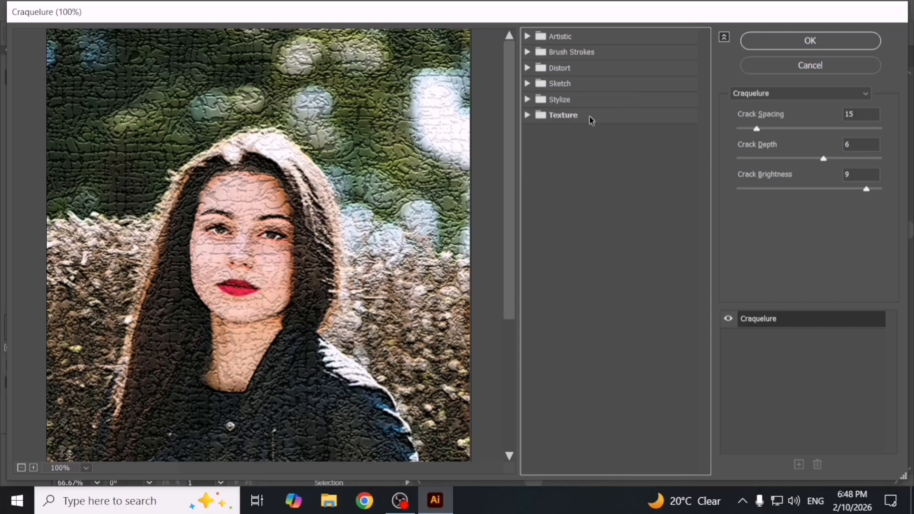
left_click(531, 100)
left_click(529, 99)
left_click(785, 72)
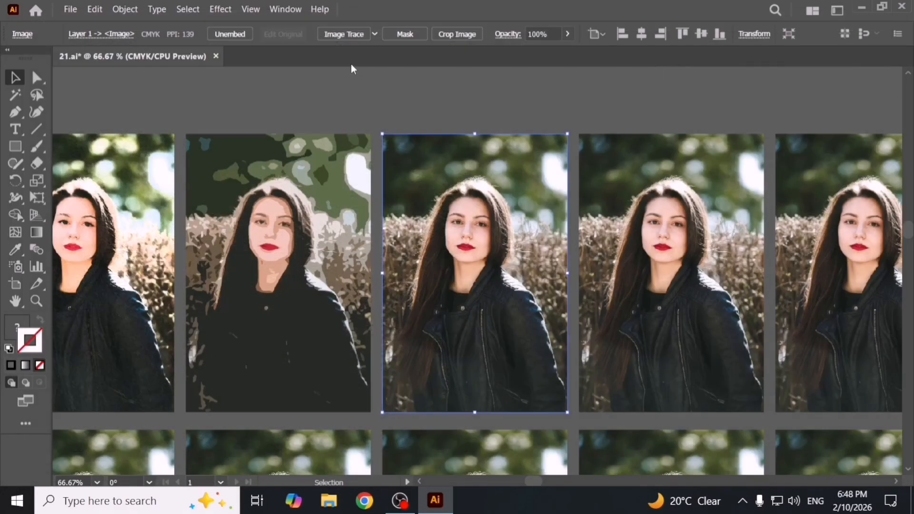
left_click(223, 13)
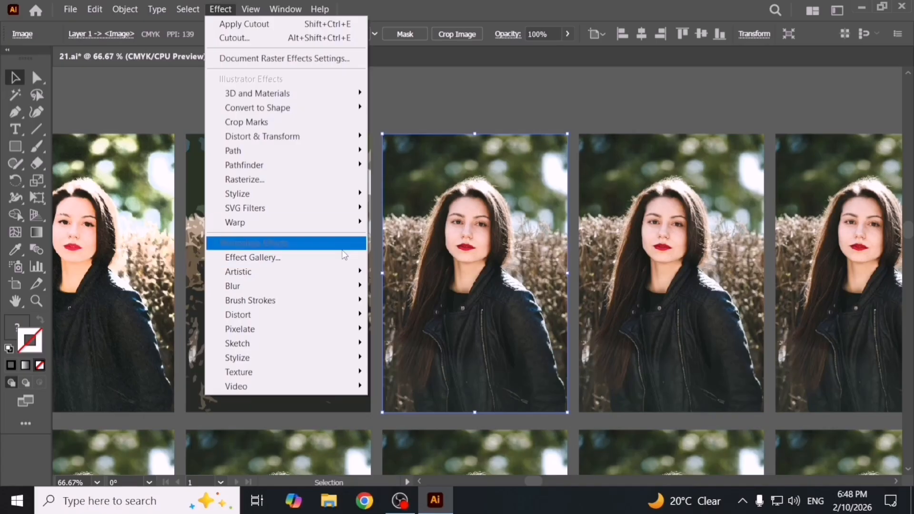
left_click(450, 84)
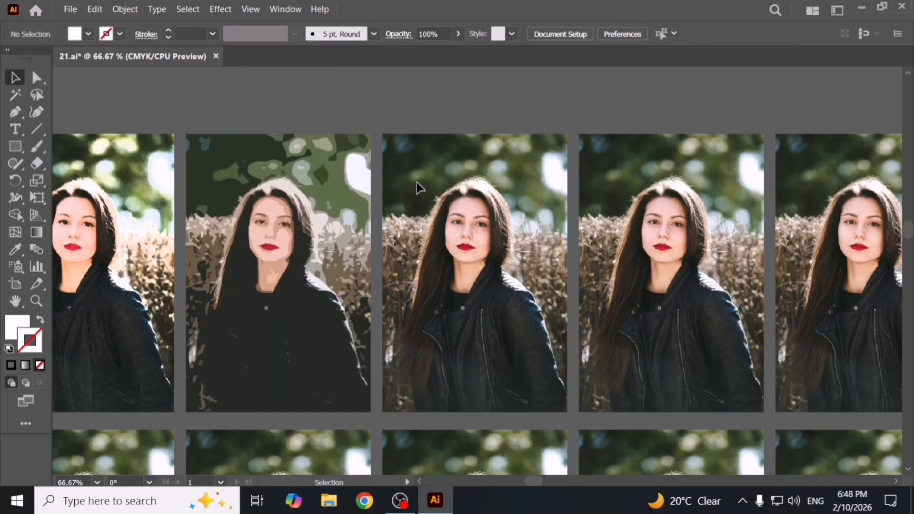
key("ctrl+minus")
key("ctrl+minus")
key("ctrl+plus")
key("ctrl+plus")
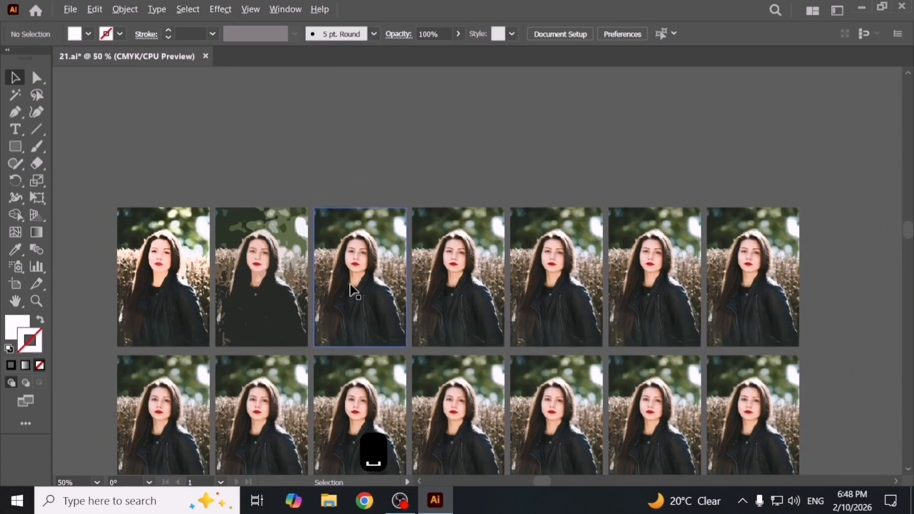
- Open the Dry Brush effect for the third photo in the top row and preview the Watercolor and Sponge filters
left_click(357, 291)
left_click(222, 9)
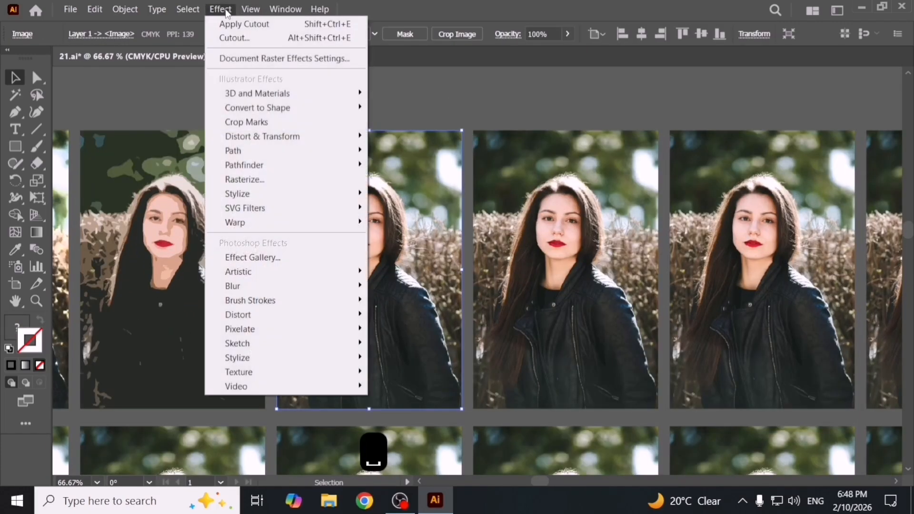
mouse_move(322, 282)
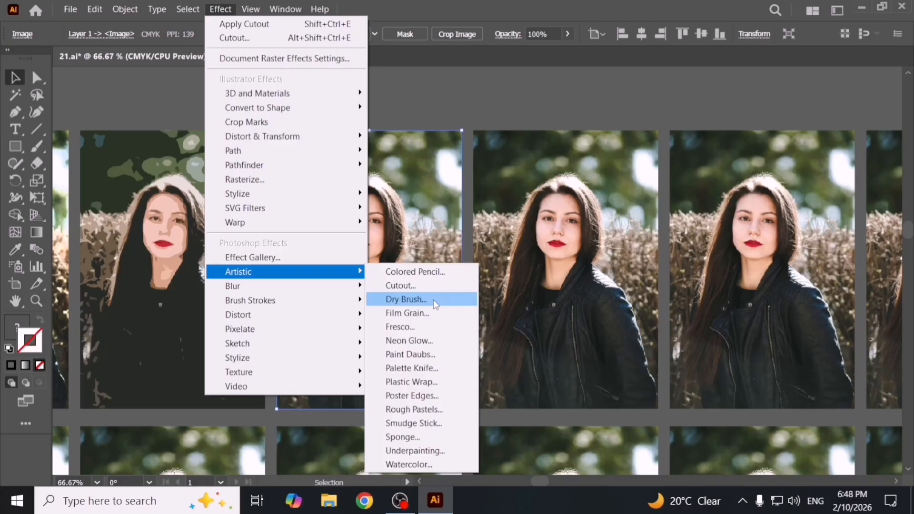
left_click(406, 299)
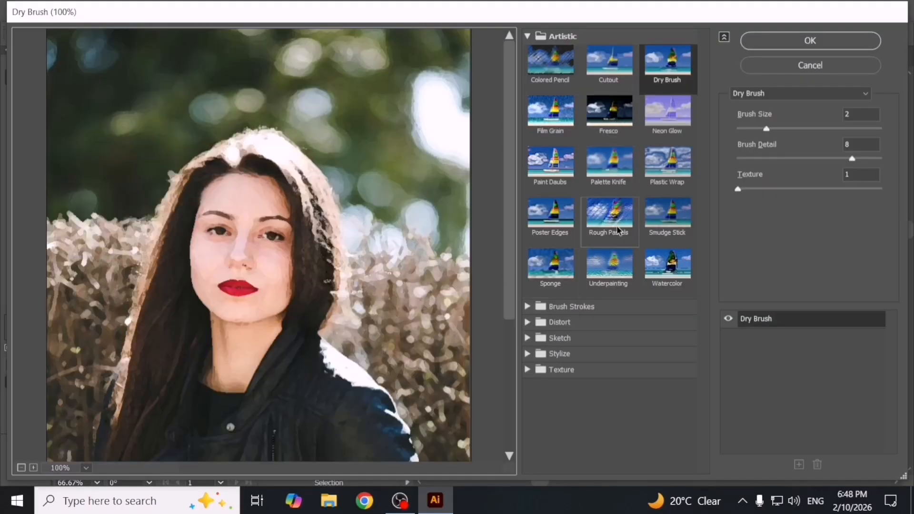
left_click(668, 270)
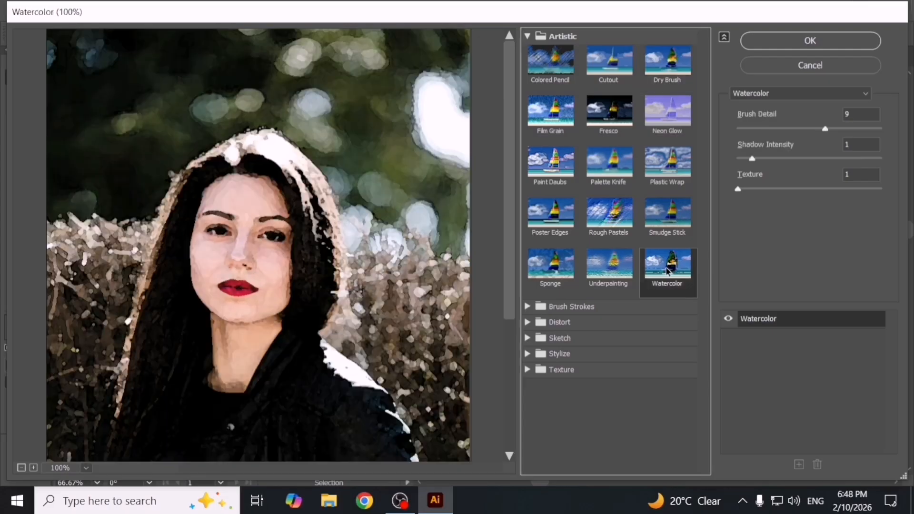
left_click(539, 270)
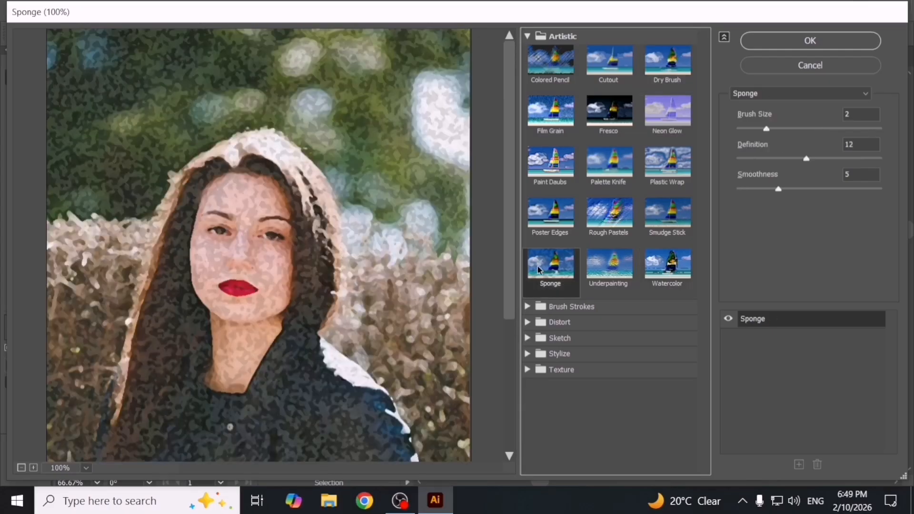
- Preview Poster Edges, Rough Pastels, Smudge Stick, Plastic Wrap, Palette Knife, Paint Daubs and Neon Glow on the third photo and leave without applying any filter
left_click(547, 216)
left_click(630, 216)
left_click(656, 214)
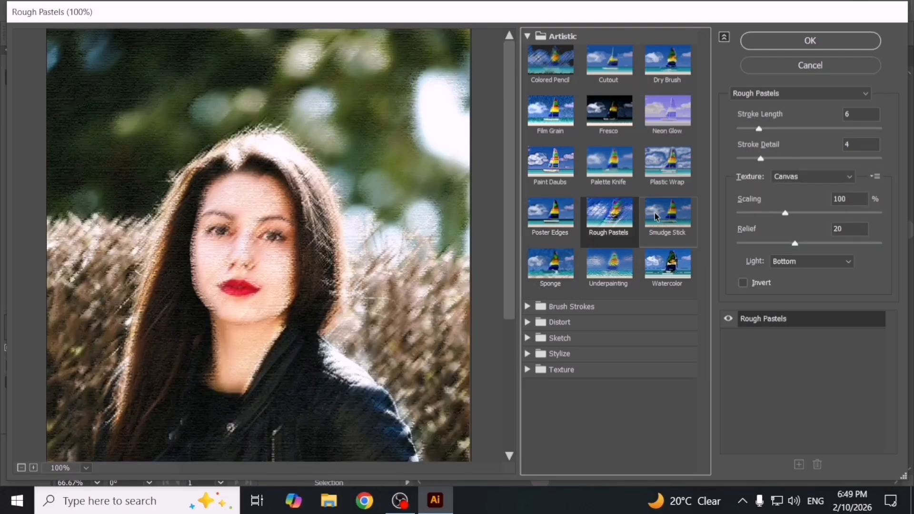
left_click(664, 165)
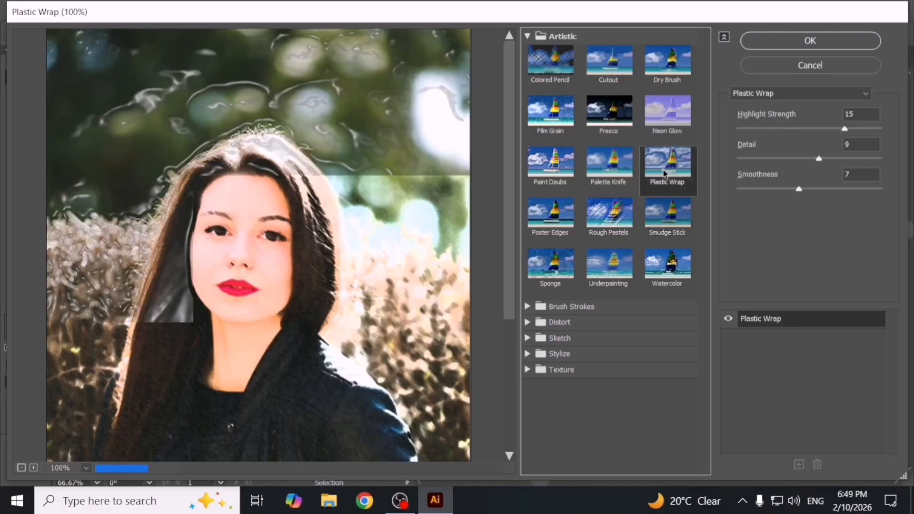
left_click(628, 169)
left_click(552, 164)
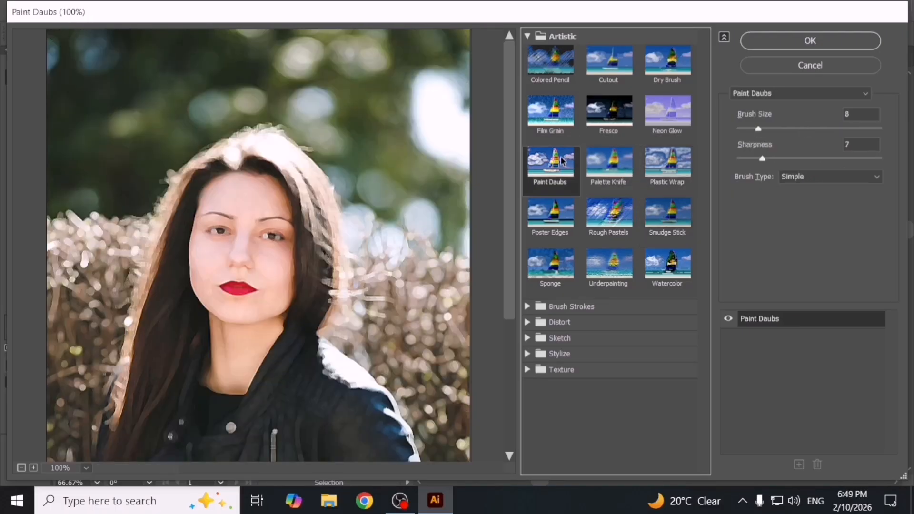
left_click(663, 124)
left_click(668, 67)
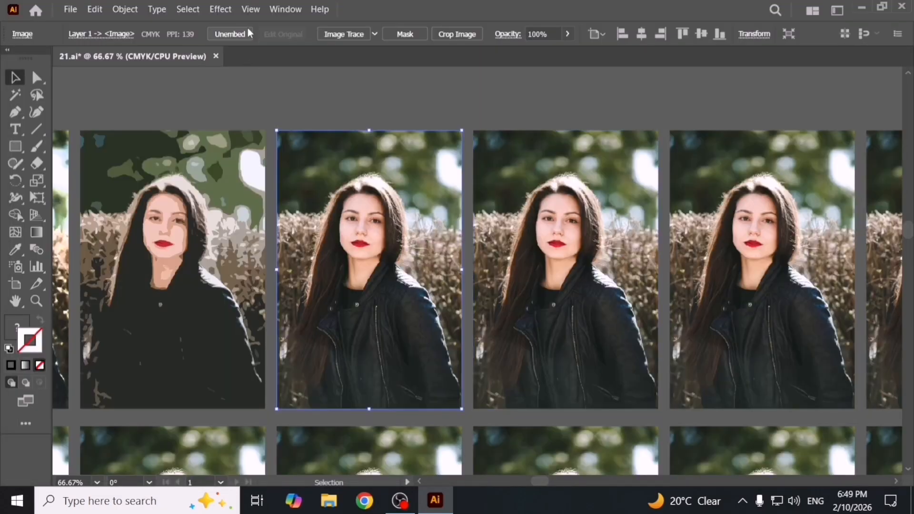
left_click(228, 11)
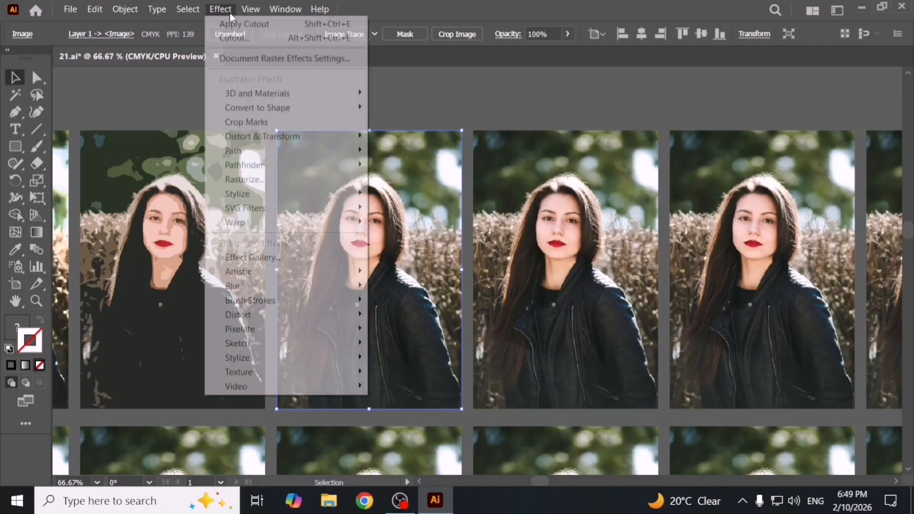
mouse_move(313, 272)
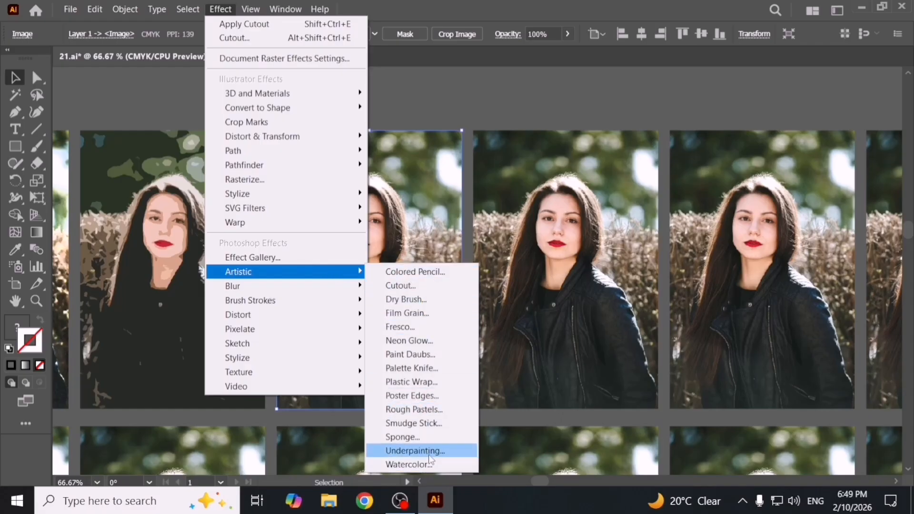
left_click(455, 99)
left_click(456, 99)
left_click_drag(224, 239, 399, 239)
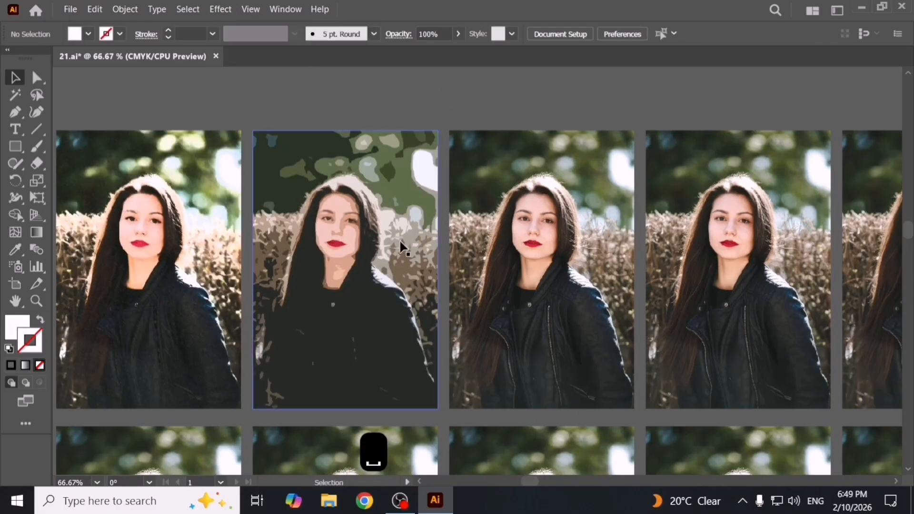
scroll(399, 239, "down", 2)
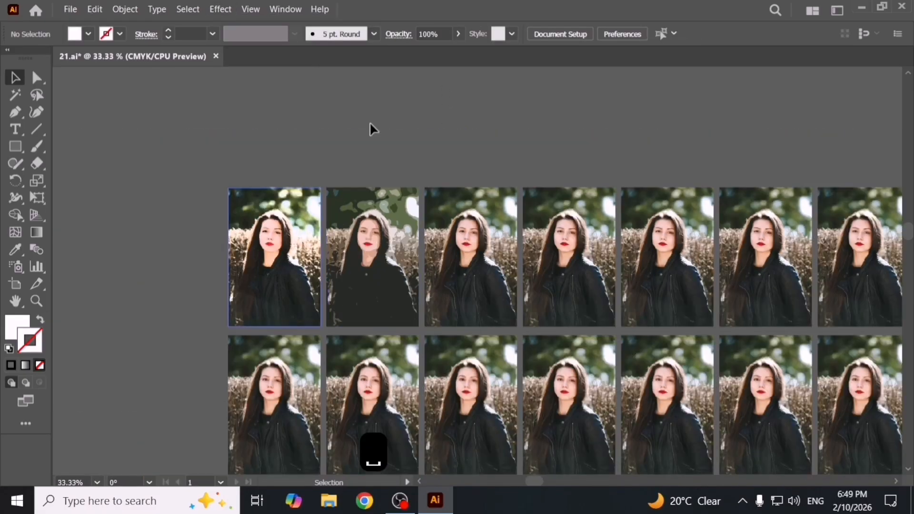
left_click(221, 10)
mouse_move(320, 276)
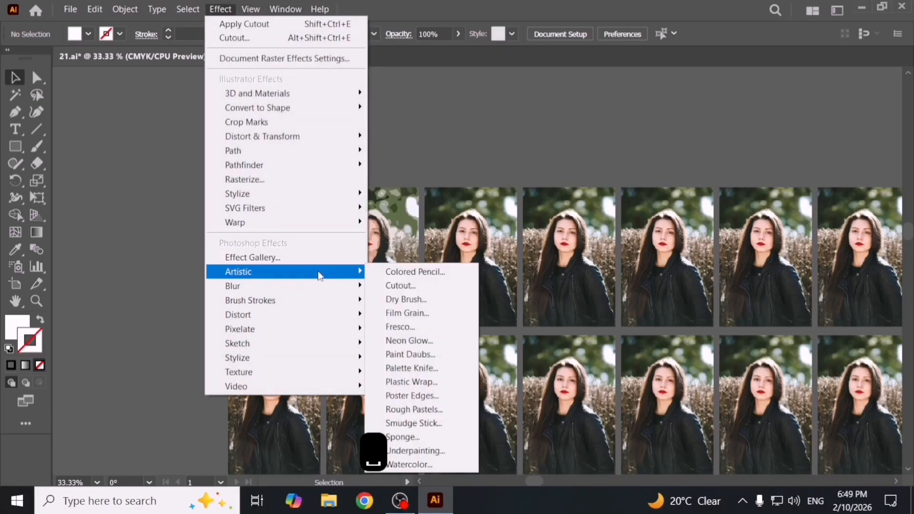
left_click(327, 259)
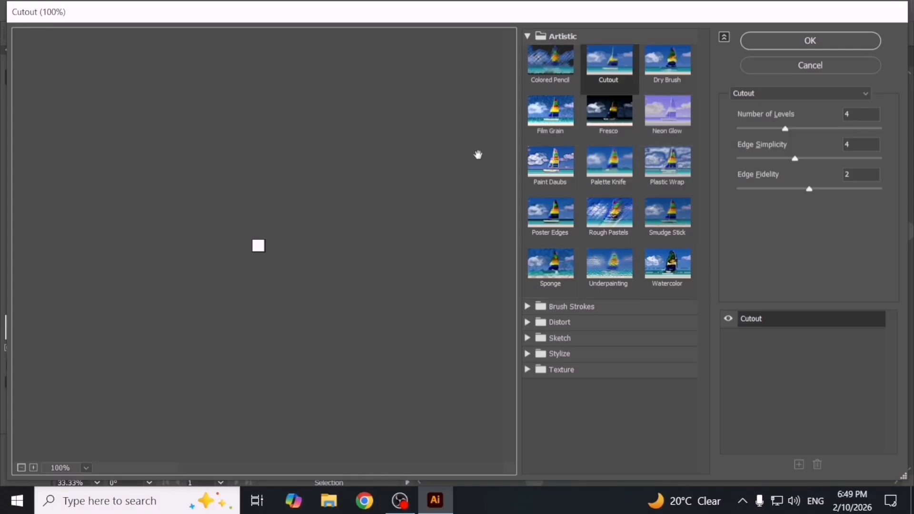
left_click(787, 69)
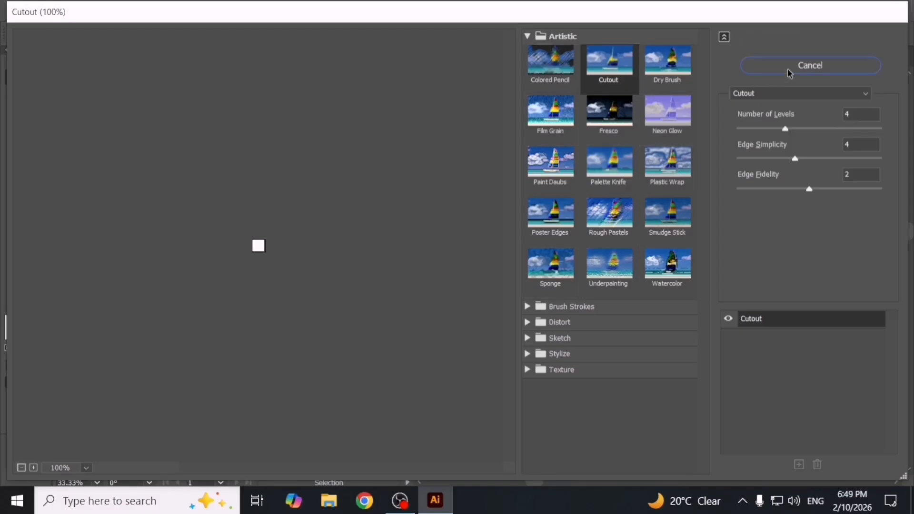
- Select the third photo in the top row and open the Effect Gallery for it
left_click(473, 272)
key("space")
left_click_drag(459, 259, 362, 261)
scroll(326, 265, "up", 1)
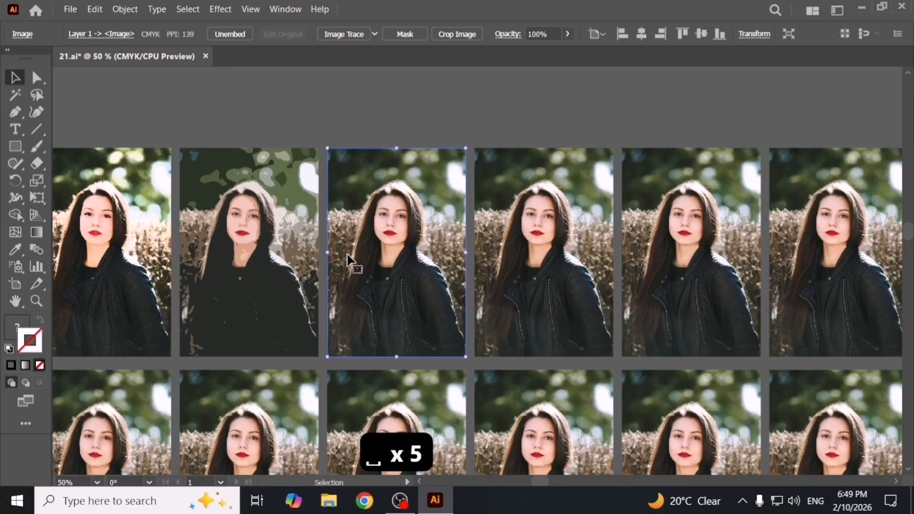
left_click(228, 9)
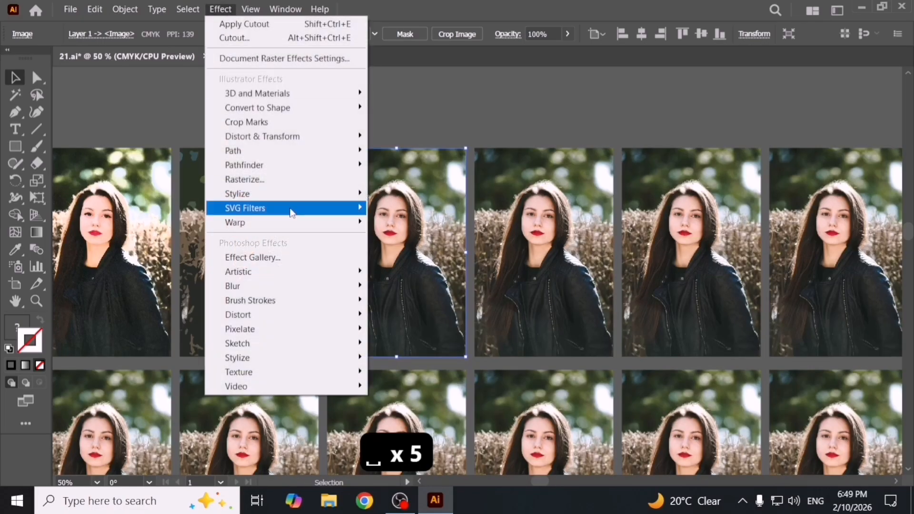
mouse_move(350, 275)
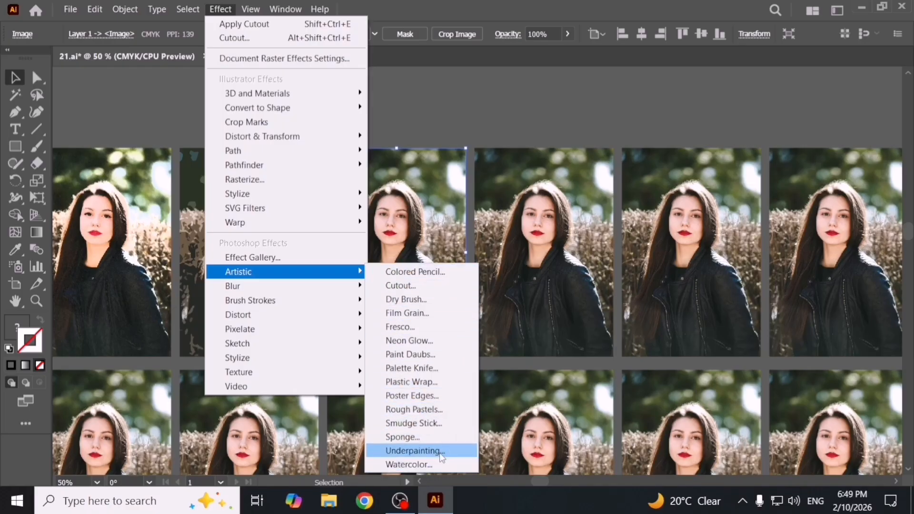
left_click(490, 75)
left_click(416, 177)
left_click(236, 7)
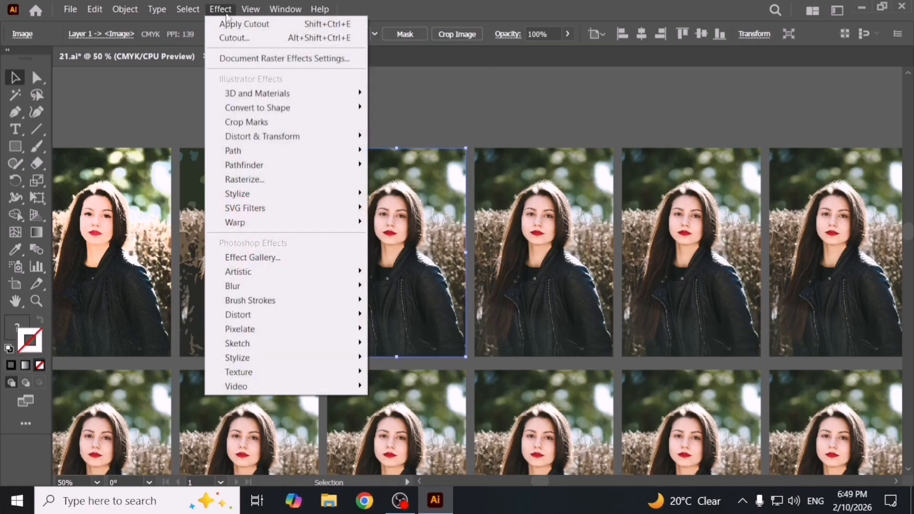
left_click(295, 260)
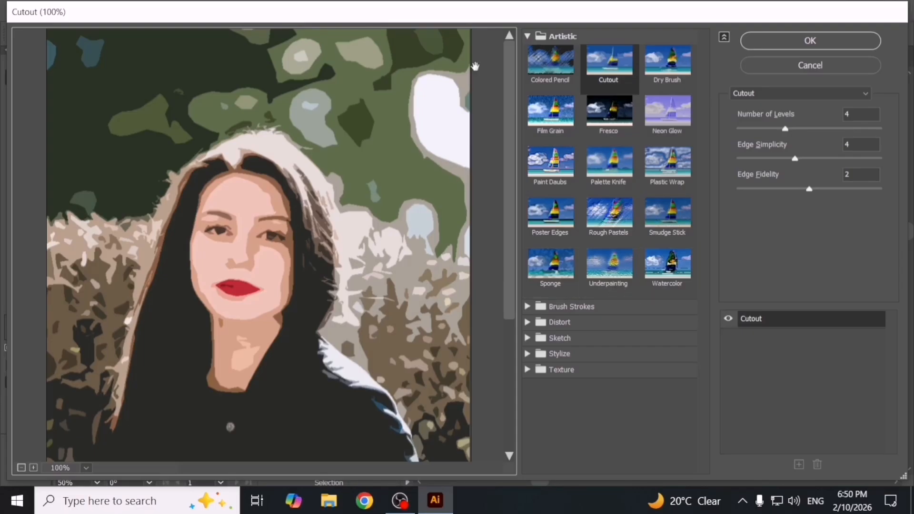
- Preview the Accented Edges, Angled Strokes, Crosshatch and Spatter filters from the Brush Strokes category on the third photo
left_click(529, 38)
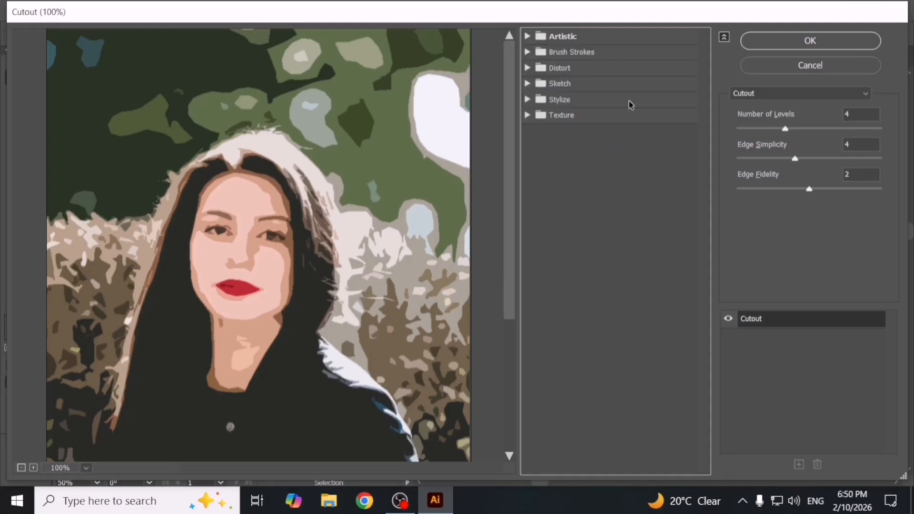
left_click(529, 53)
left_click(553, 81)
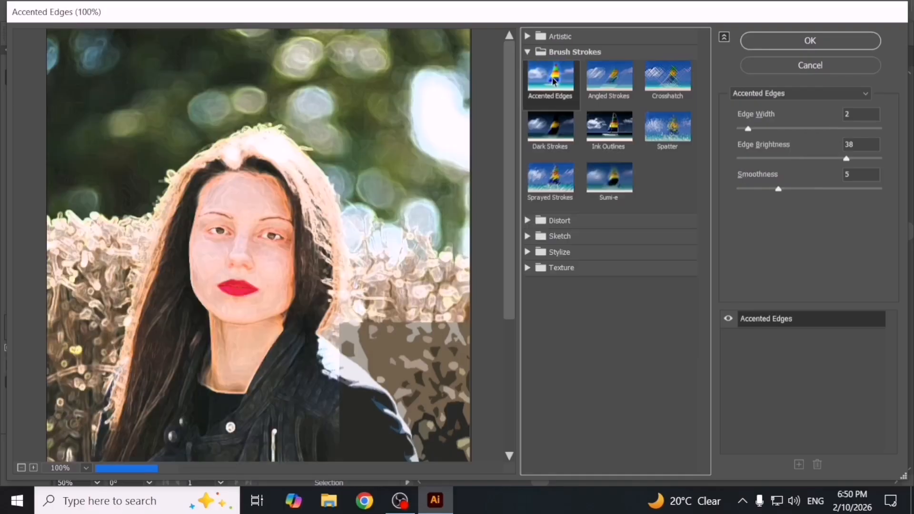
left_click(618, 89)
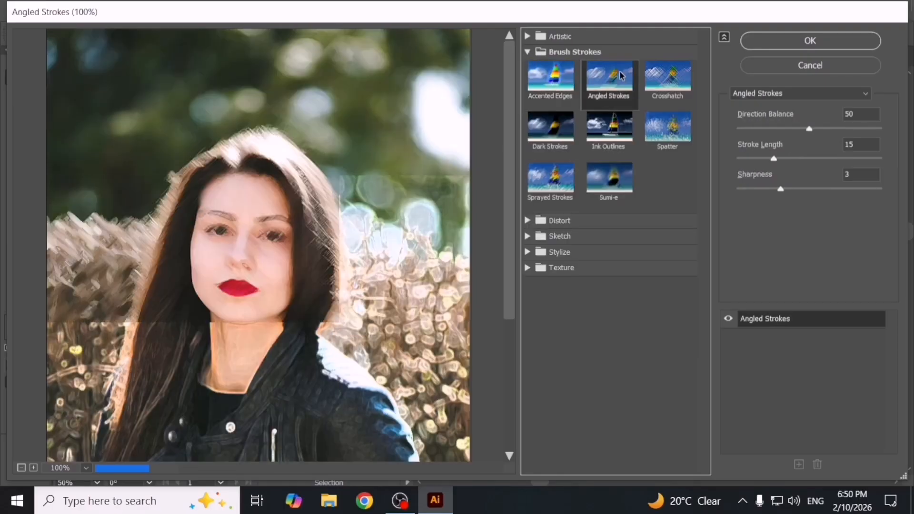
left_click(668, 85)
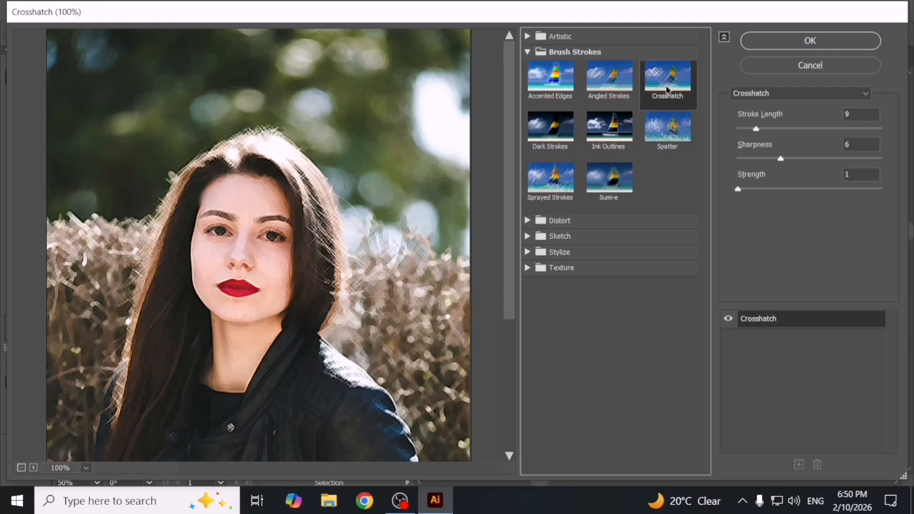
left_click(666, 121)
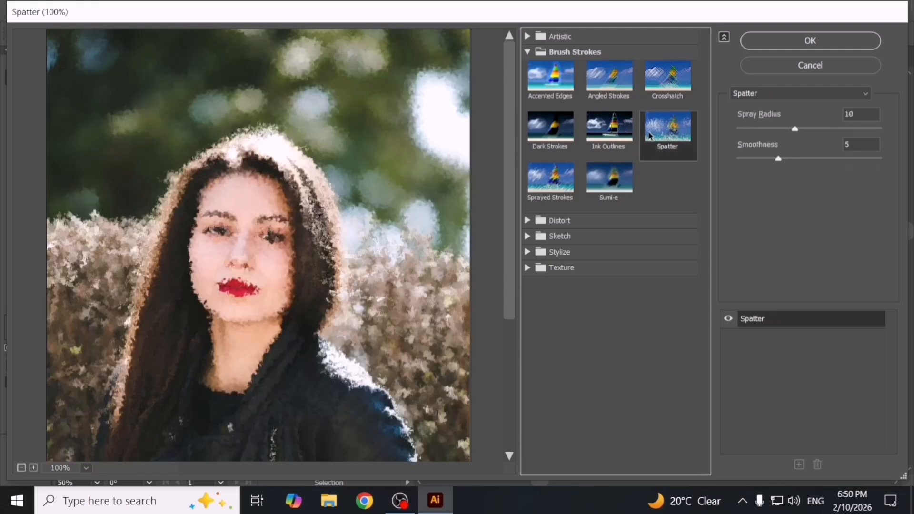
- Preview the Ink Outlines, Dark Strokes, Sprayed Strokes and Sumi-e filters on the third photo
left_click(611, 127)
left_click(553, 138)
left_click(551, 177)
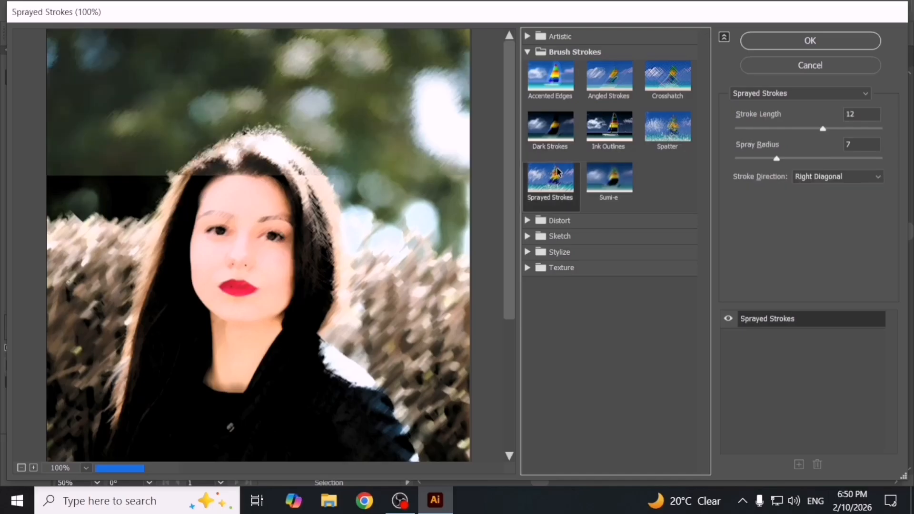
left_click(626, 178)
left_click(566, 181)
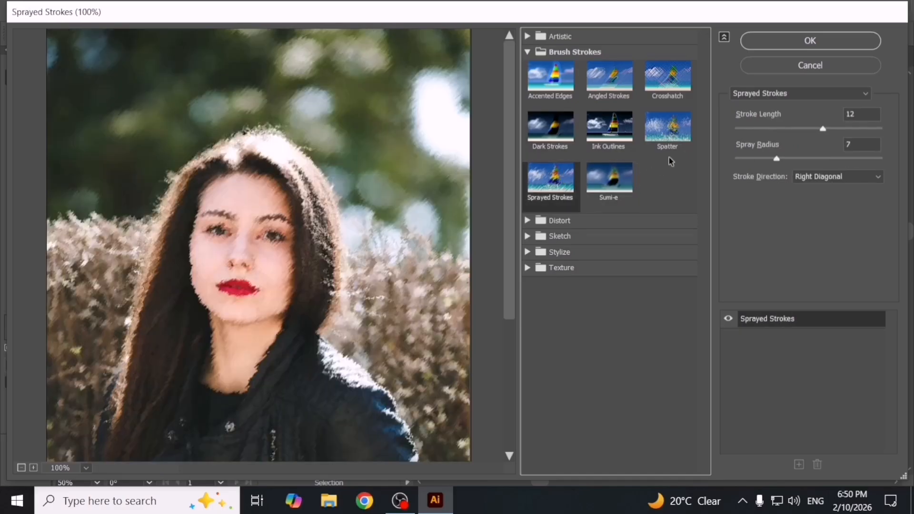
- Apply the Crosshatch brush stroke filter to the third photo with stroke length 9, sharpness 6 and strength 1
left_click(673, 119)
left_click(670, 76)
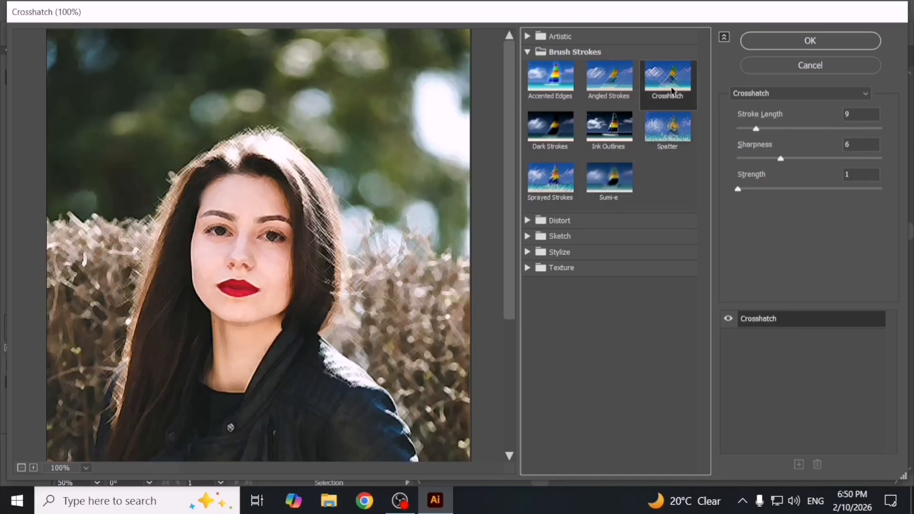
left_click(792, 44)
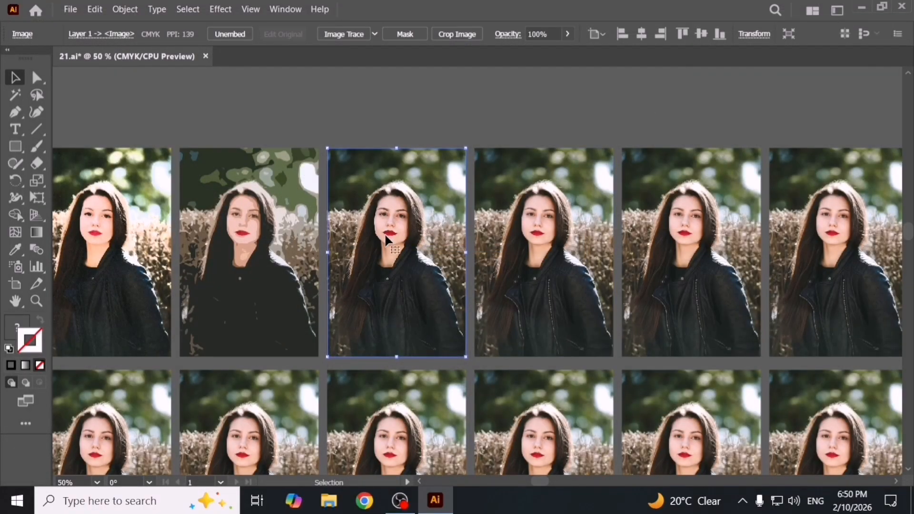
- Examine the crosshatched strokes on the third photo up close and compare it with the neighbouring photos
key("ctrl+equal")
key("ctrl+equal")
key("ctrl+equal")
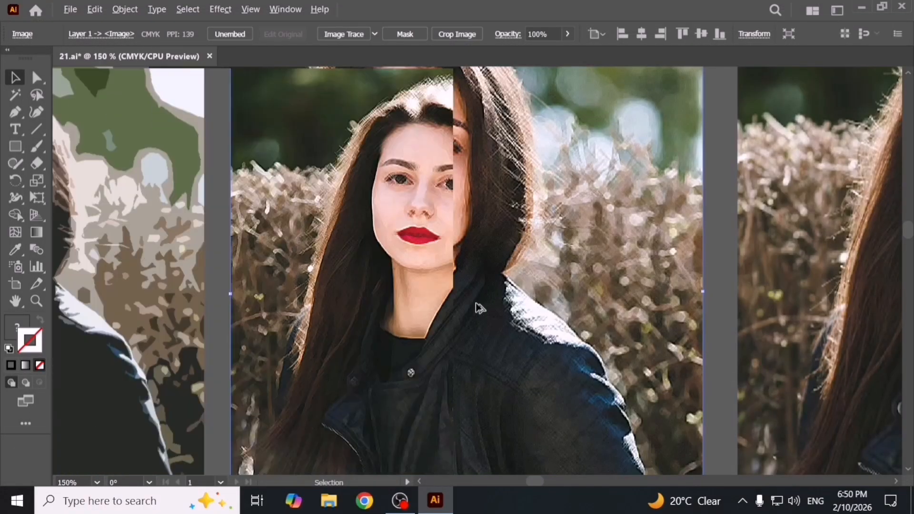
key("space")
left_click_drag(462, 285, 374, 278)
key("ctrl+minus")
key("ctrl+minus")
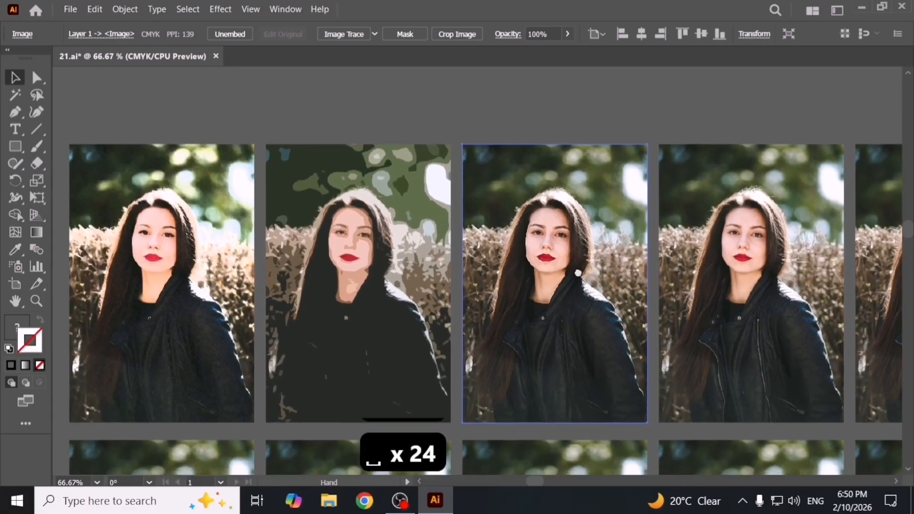
left_click_drag(578, 273, 488, 272)
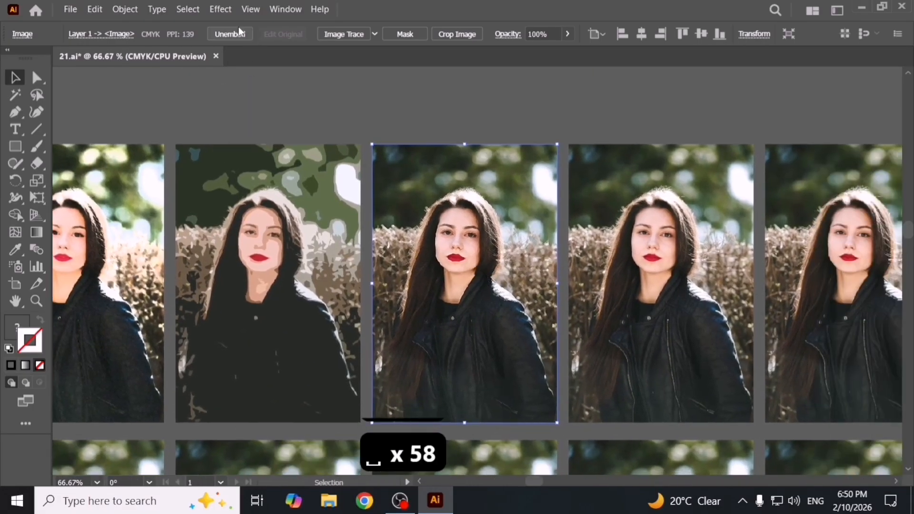
- Apply the Dark Strokes filter to the fourth photo with balance 5, black intensity 6 and white intensity 2
left_click_drag(420, 206, 480, 204)
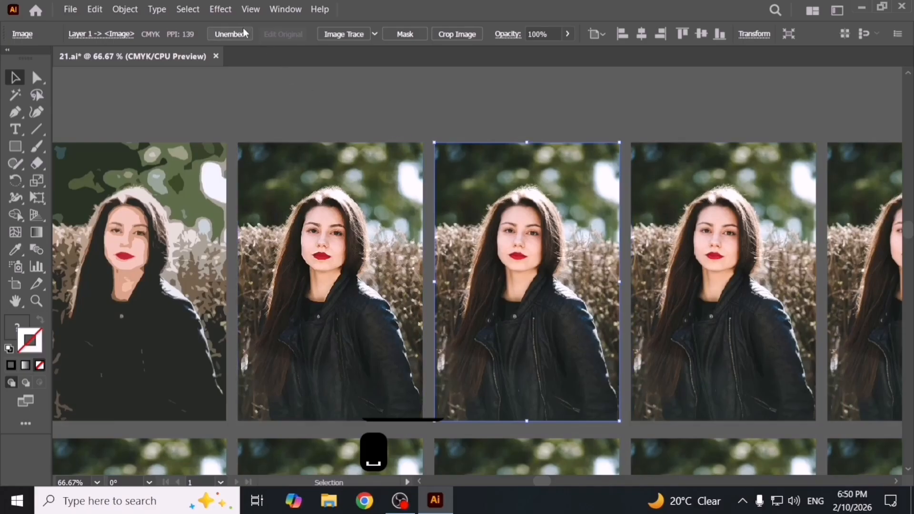
left_click(220, 9)
mouse_move(330, 286)
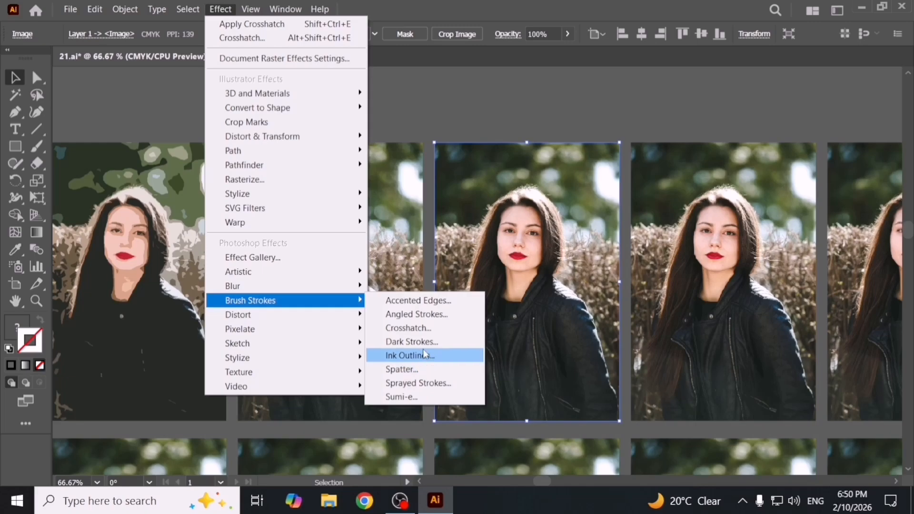
left_click(427, 346)
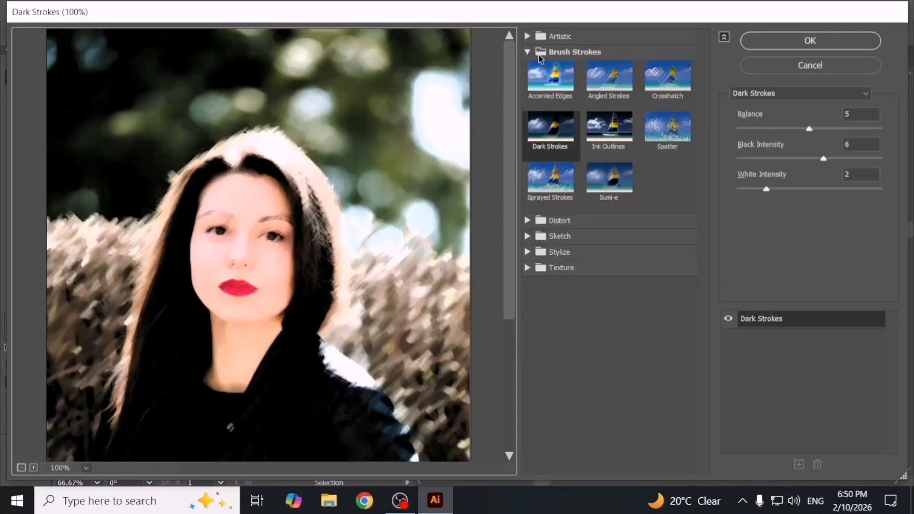
left_click(567, 191)
left_click(595, 184)
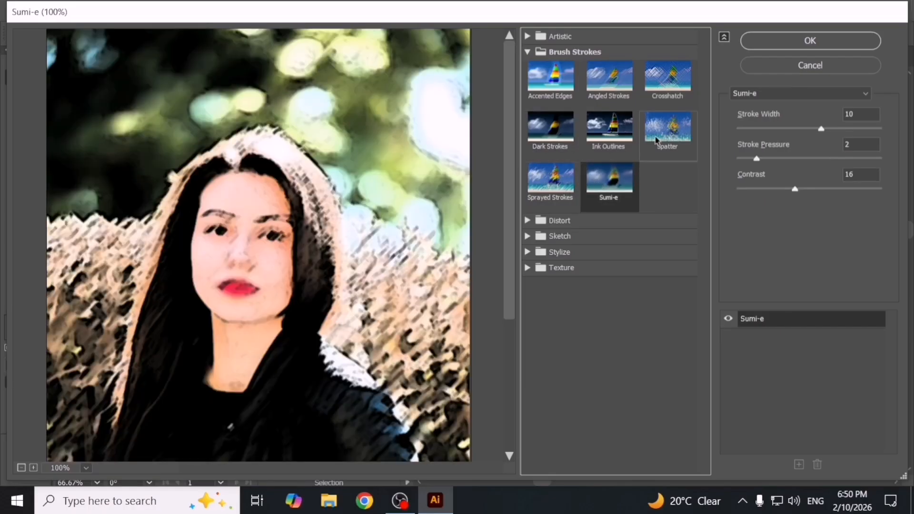
left_click(559, 146)
left_click(809, 47)
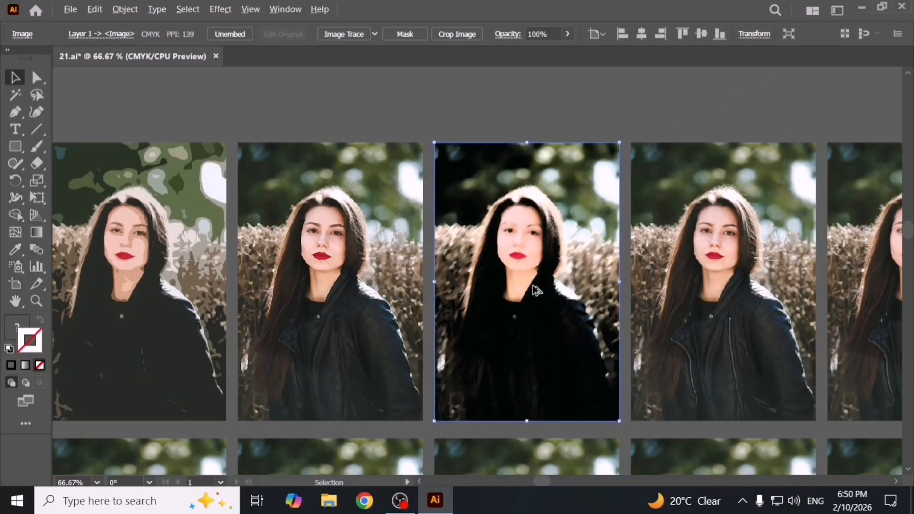
- Deselect the fourth photo and compare its dark strokes with the neighbouring photos, both at overview and up close
key("ctrl+minus")
key("ctrl+minus")
left_click(517, 179)
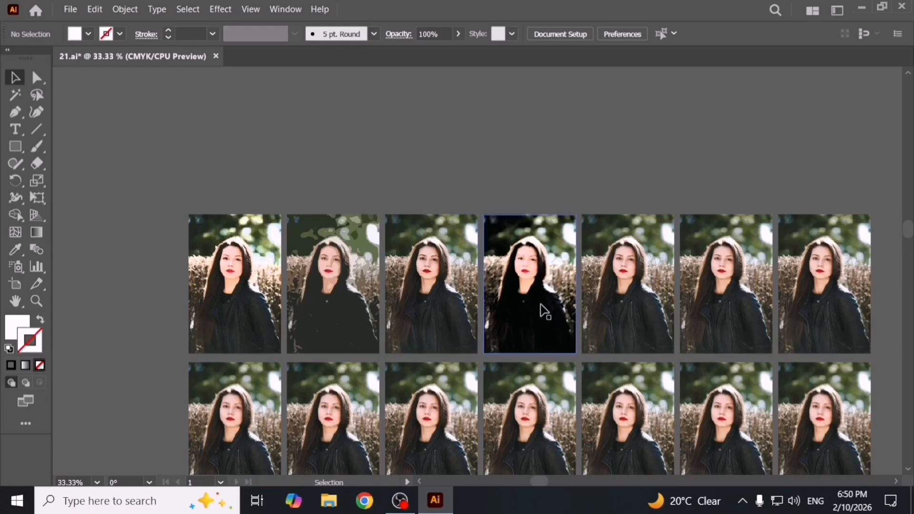
left_click_drag(557, 300, 392, 300)
scroll(383, 262, "up", 2)
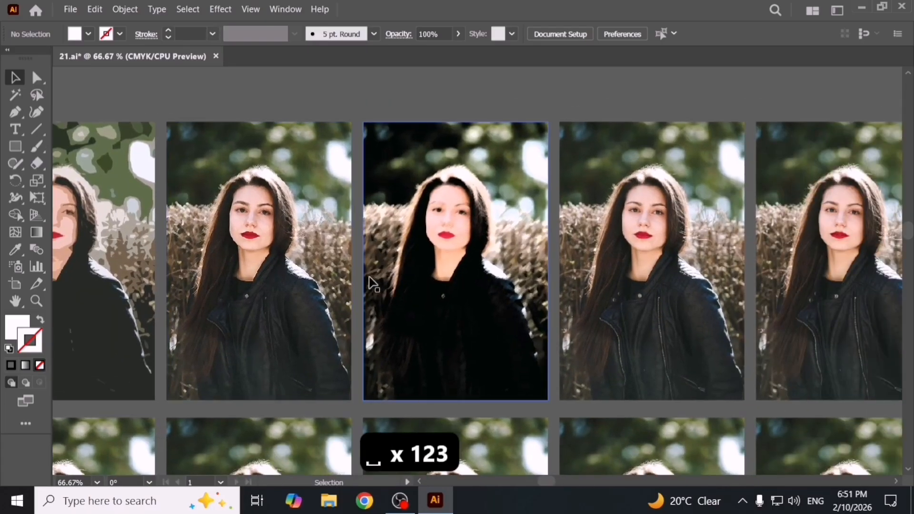
left_click_drag(584, 291, 460, 296)
left_click(557, 292)
left_click(227, 10)
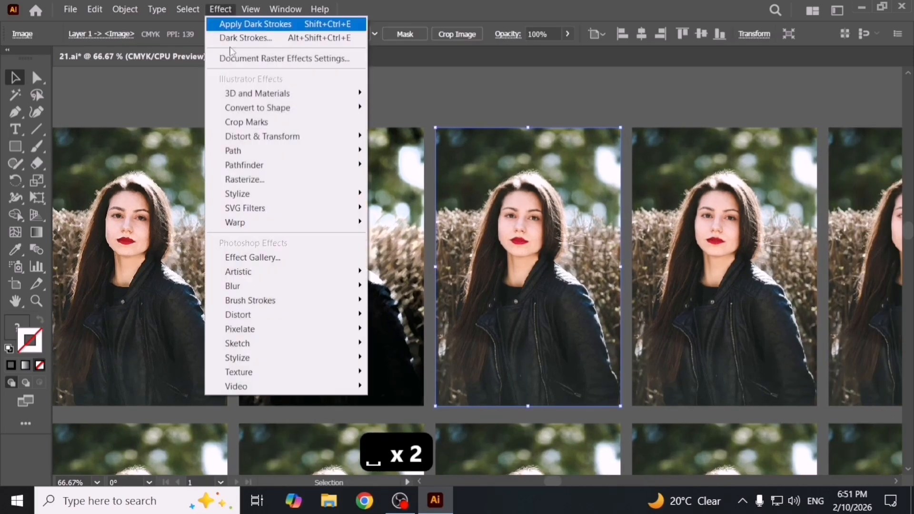
mouse_move(330, 299)
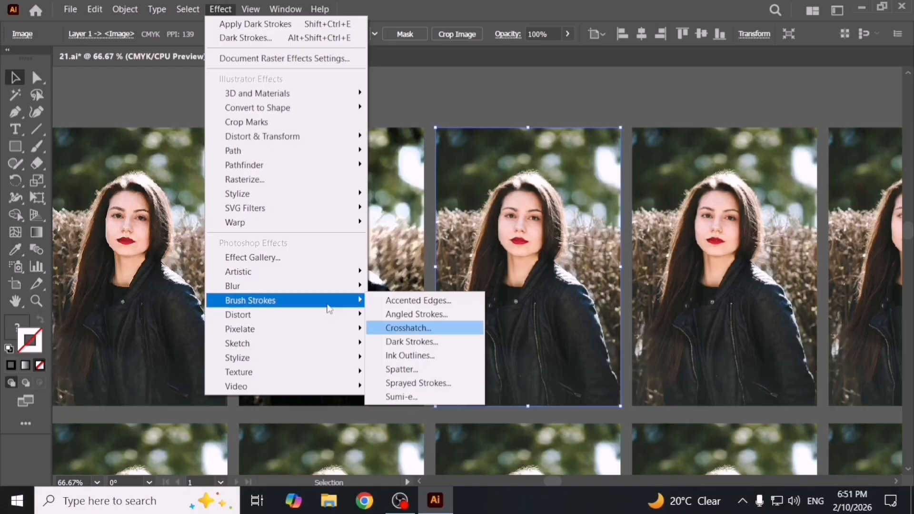
left_click(541, 96)
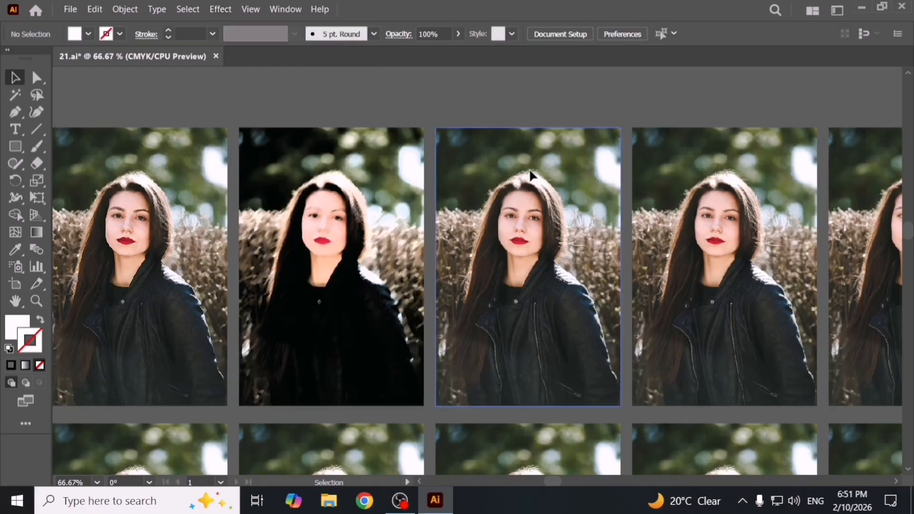
- Open the Effect Gallery for the fifth photo and show the filters of the Distort category
left_click(548, 278)
scroll(549, 280, "down", 3)
scroll(550, 285, "up", 3)
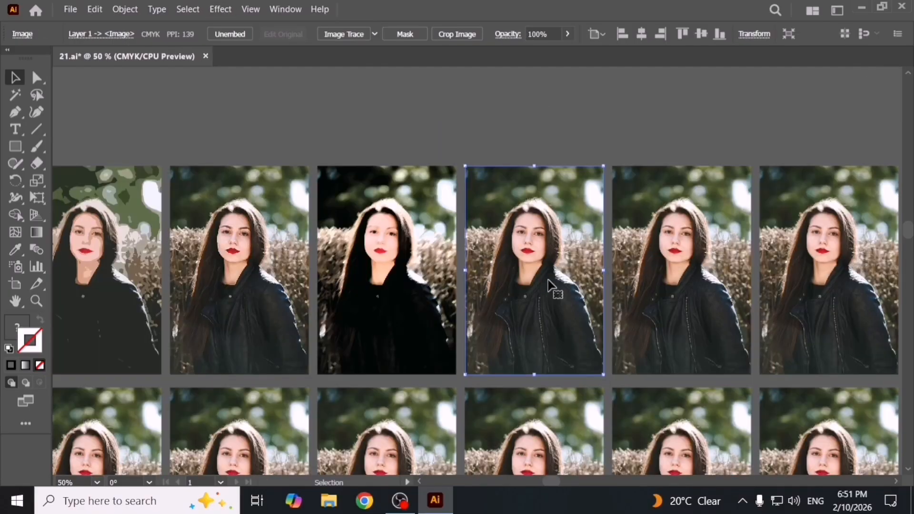
key("space")
left_click_drag(551, 291, 499, 296)
left_click(224, 11)
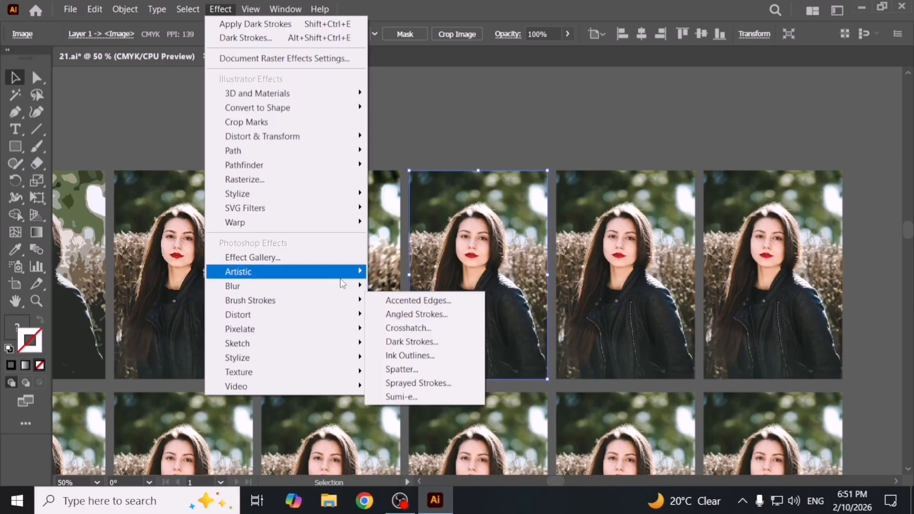
left_click(339, 262)
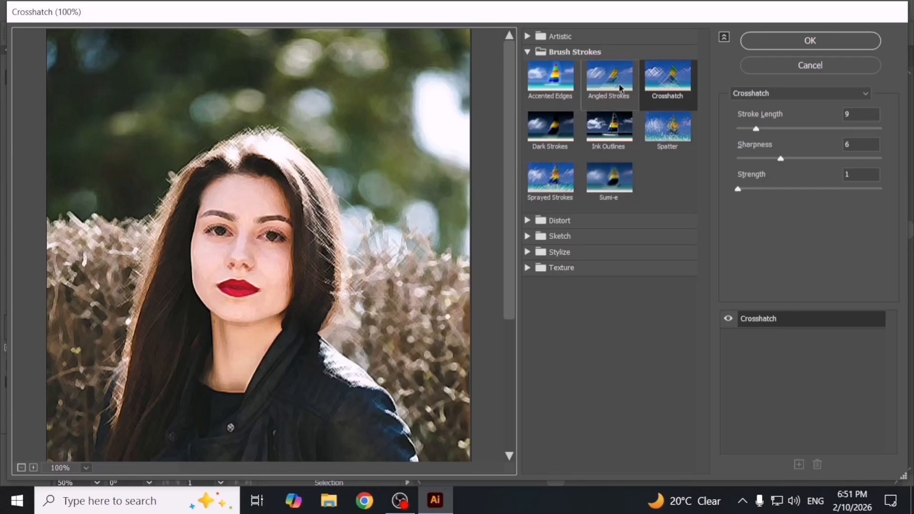
left_click(528, 53)
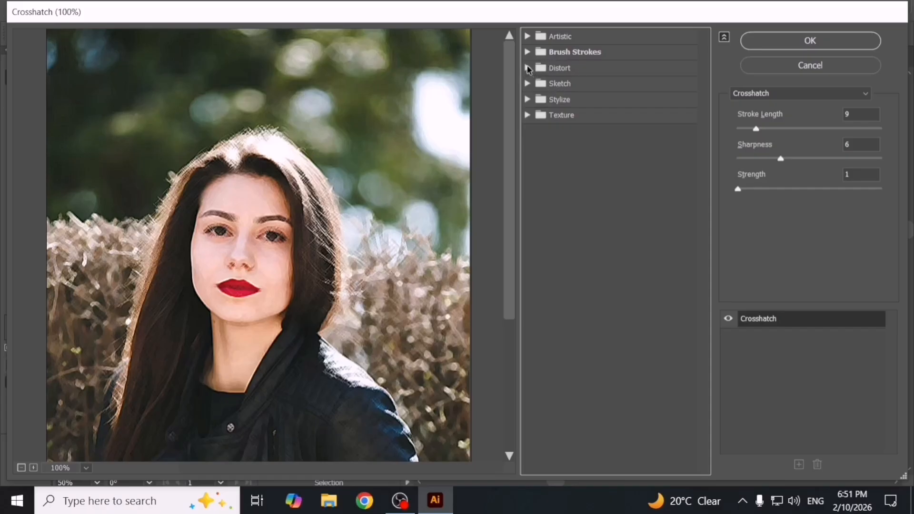
left_click(527, 68)
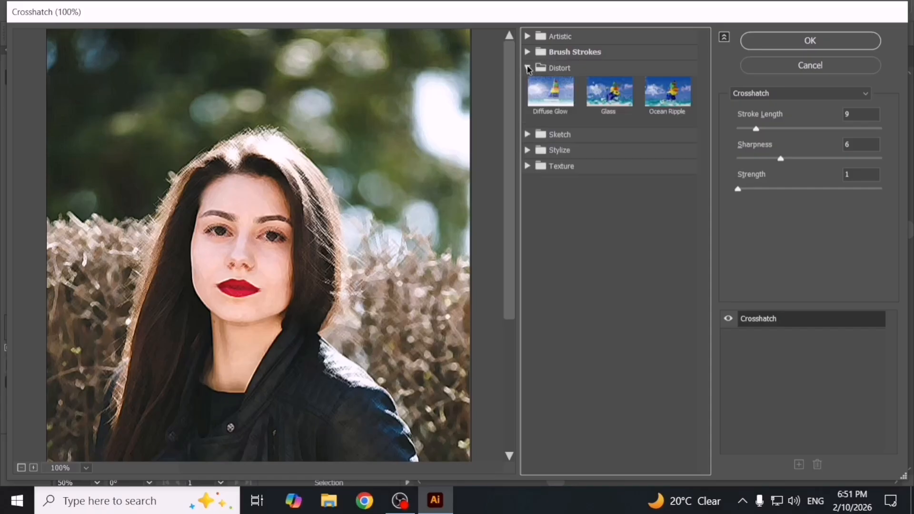
- Preview Diffuse Glow and Glass, and apply Ocean Ripple to the fifth photo with ripple size 9 and ripple magnitude 9
left_click(548, 93)
left_click(609, 93)
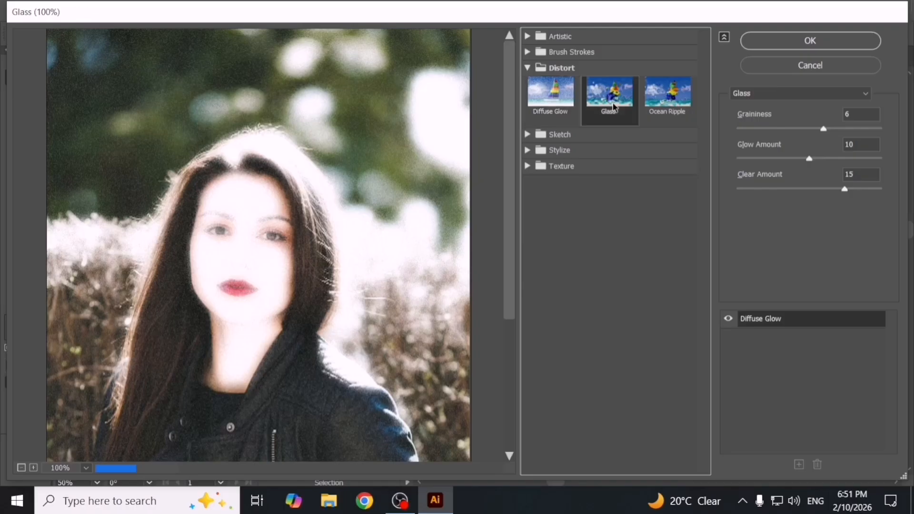
left_click(661, 109)
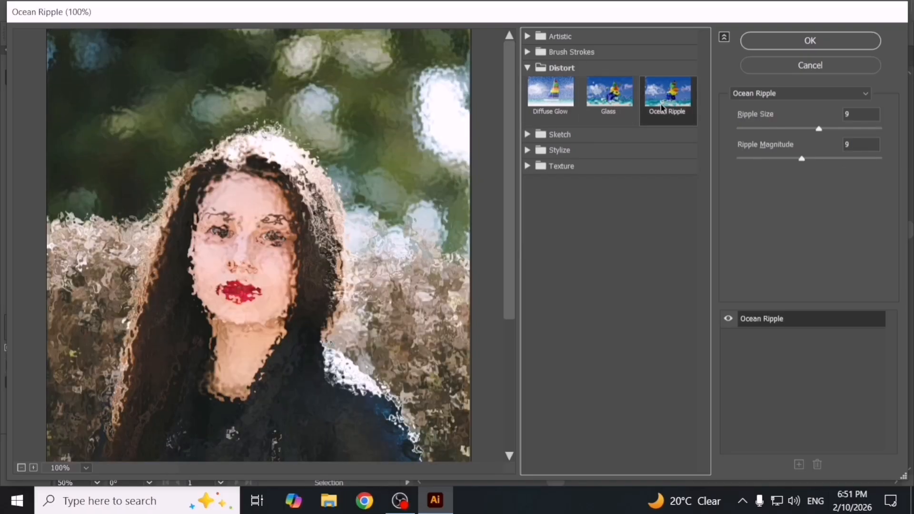
left_click(607, 107)
left_click(566, 107)
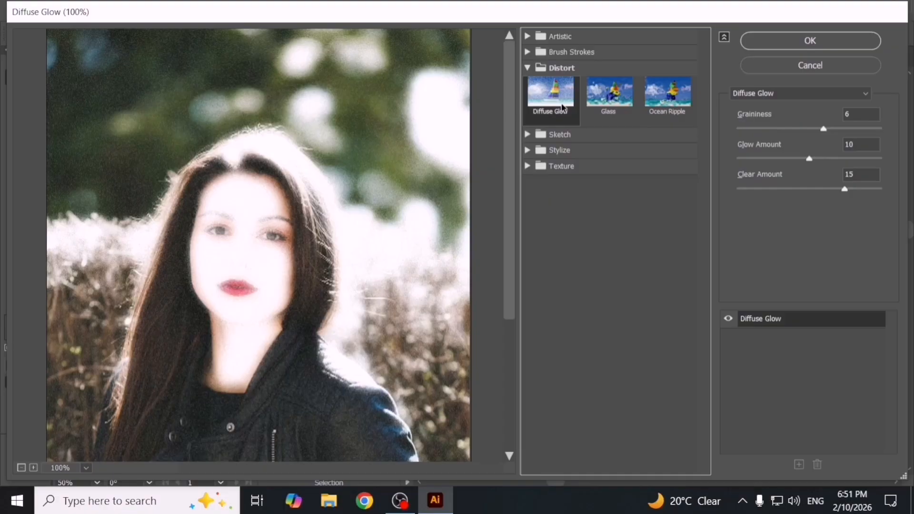
left_click(608, 100)
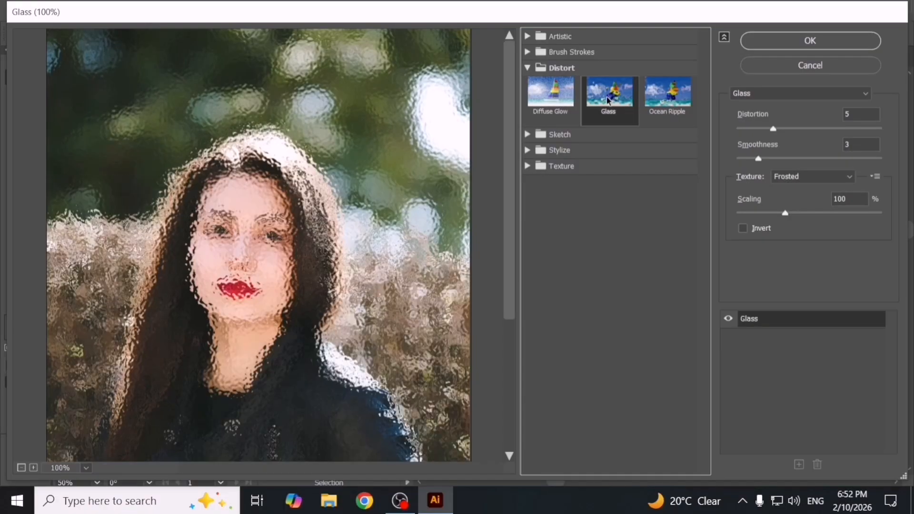
left_click(666, 104)
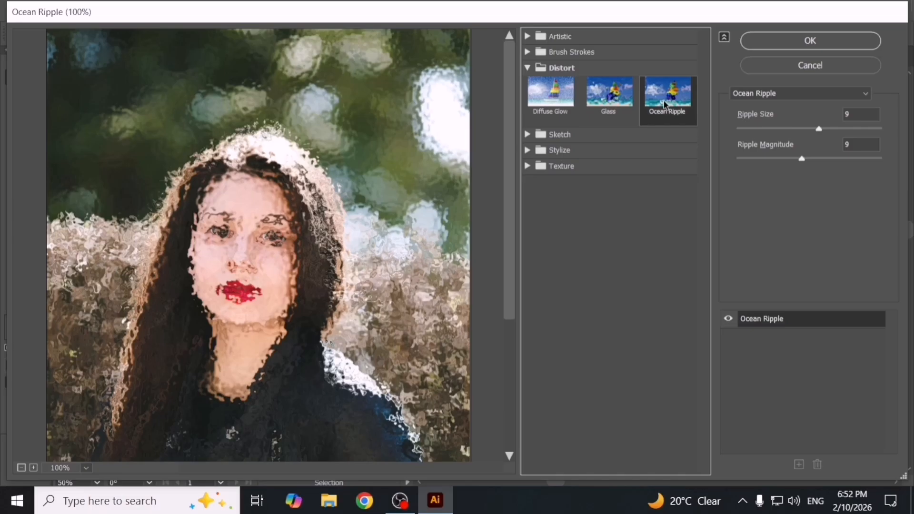
left_click(792, 37)
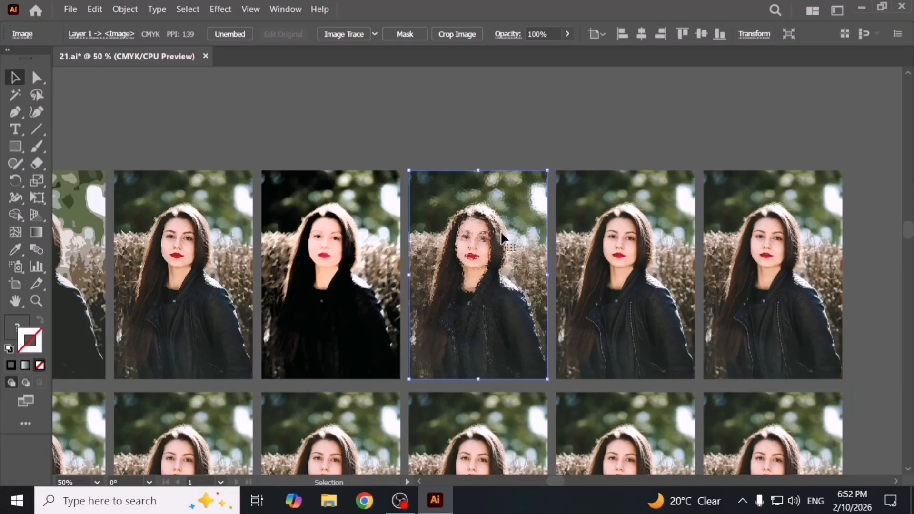
- Apply the Glass distort filter to the sixth photo with distortion 5, smoothness 3, Frosted texture and 100% scaling, and inspect the photo up close
left_click(614, 267)
left_click_drag(615, 267, 479, 261)
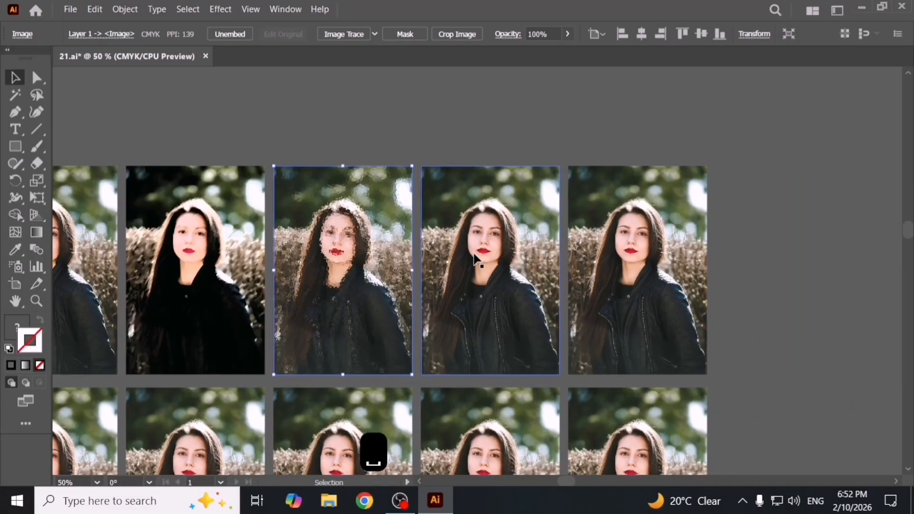
left_click(221, 10)
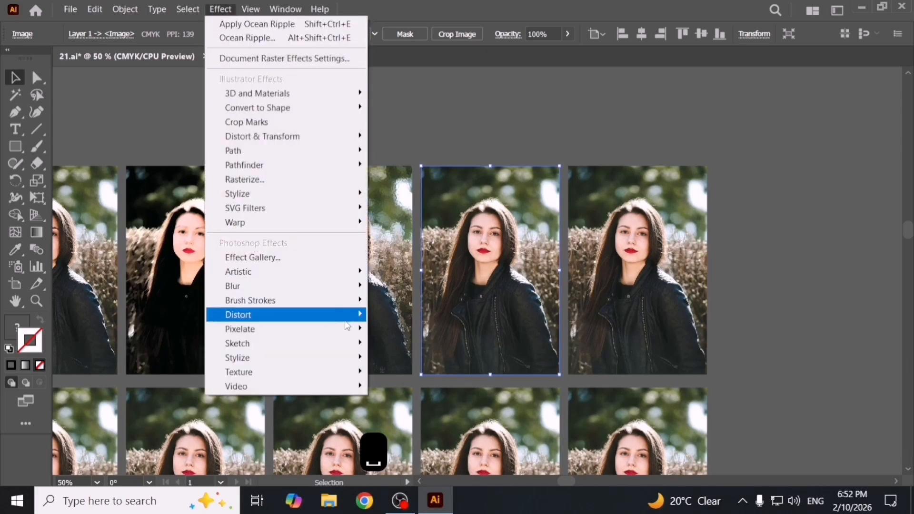
mouse_move(352, 317)
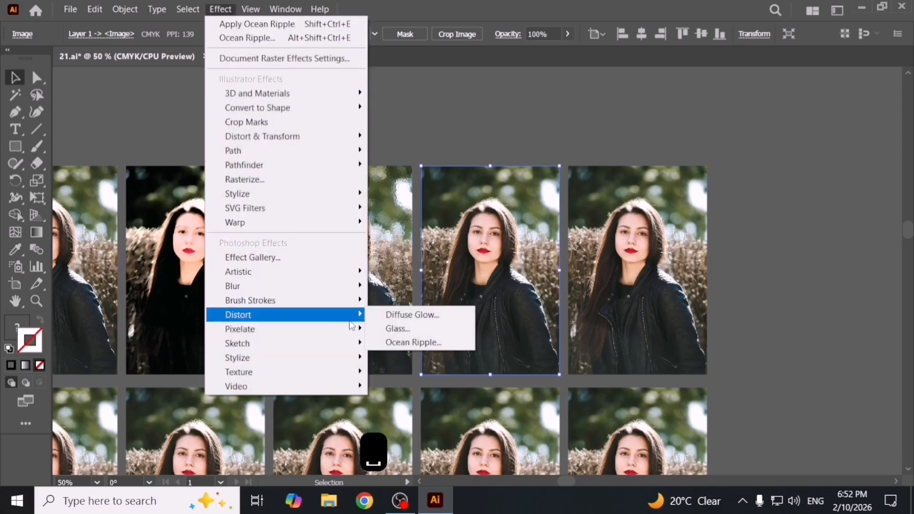
left_click(448, 340)
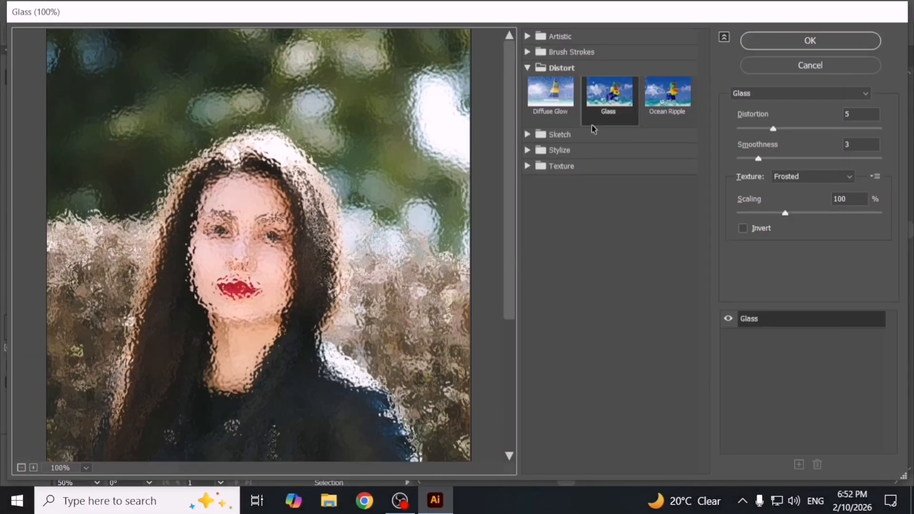
left_click(779, 42)
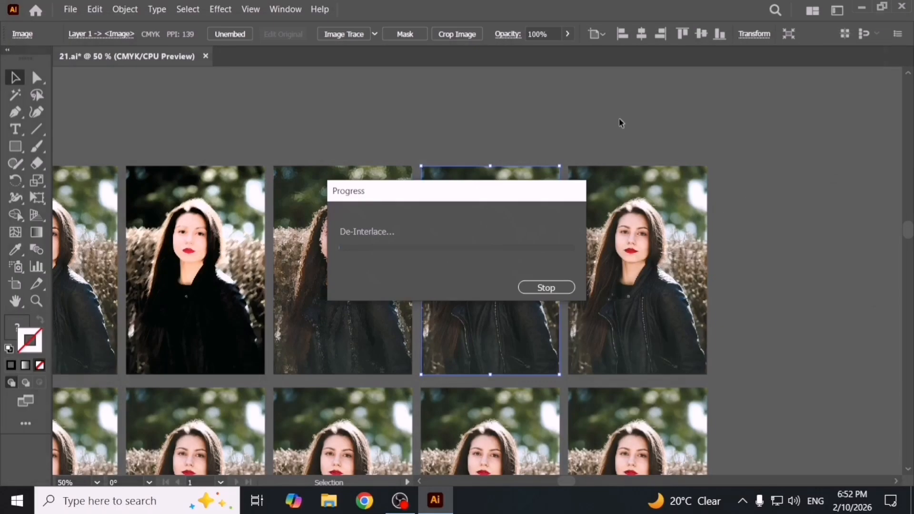
left_click(553, 116)
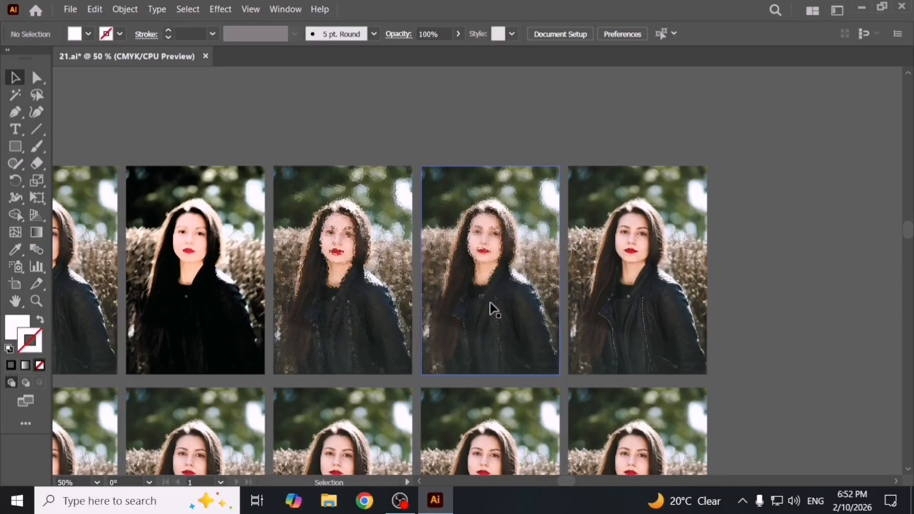
scroll(517, 250, "up", 3)
scroll(510, 252, "down", 2)
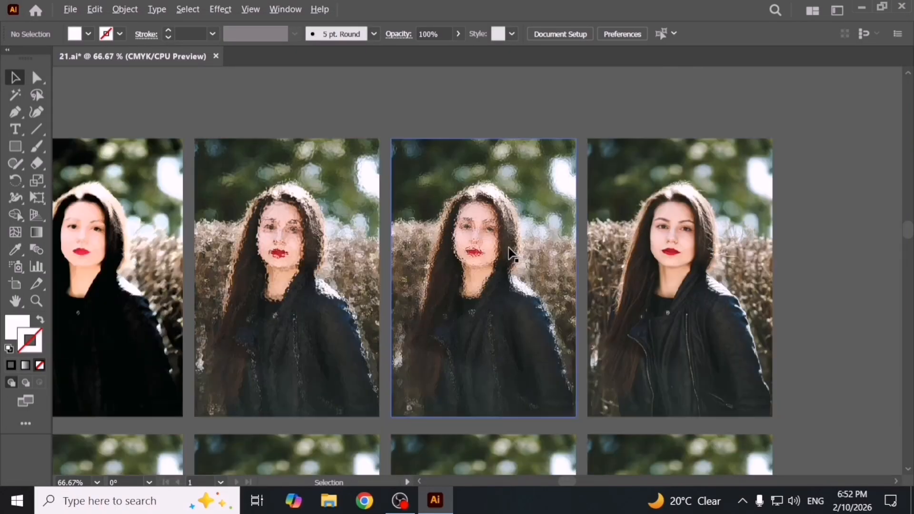
scroll(511, 252, "down", 1)
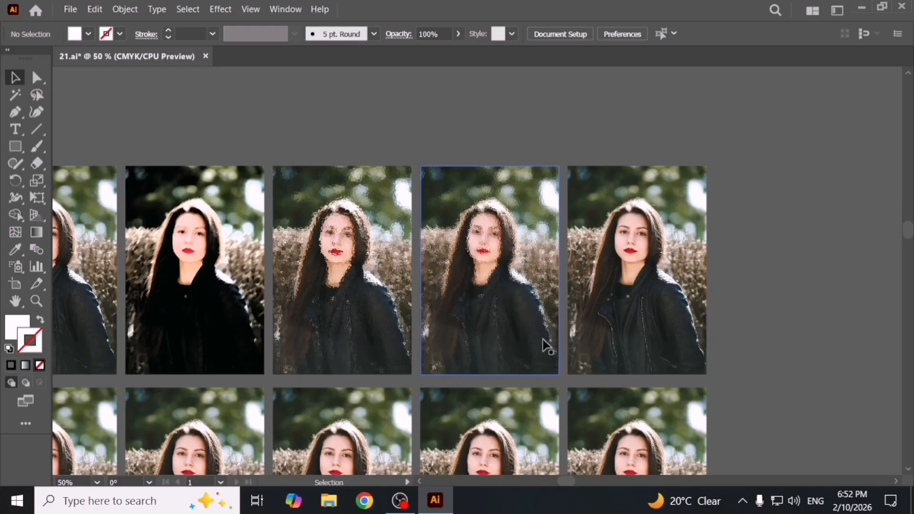
- Select the seventh photo, review the Photoshop effect categories, and briefly preview the photo in the Effect Gallery without applying a filter
left_click_drag(544, 344, 479, 294)
left_click(481, 294)
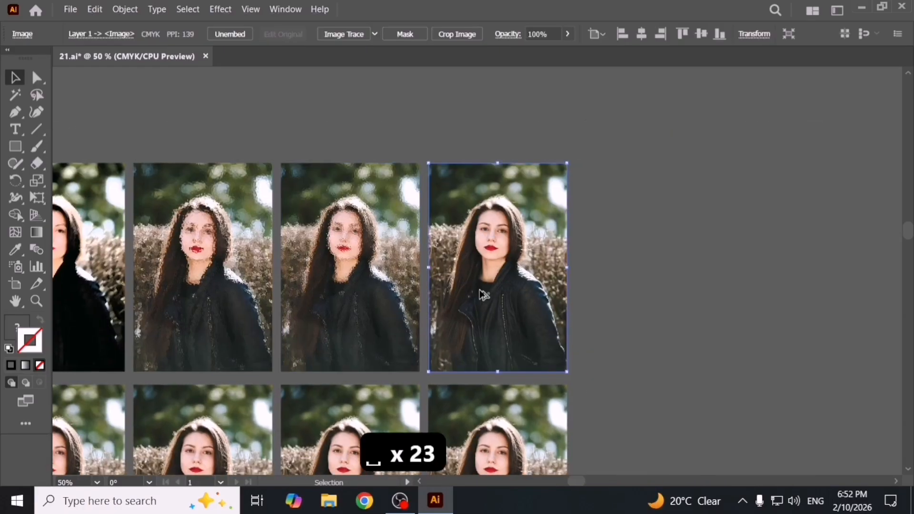
scroll(485, 295, "down", 3)
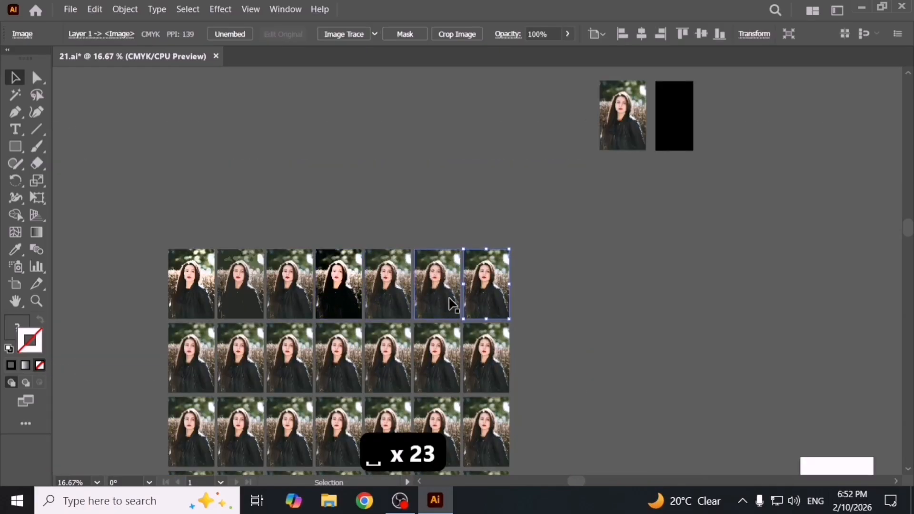
scroll(475, 296, "up", 4)
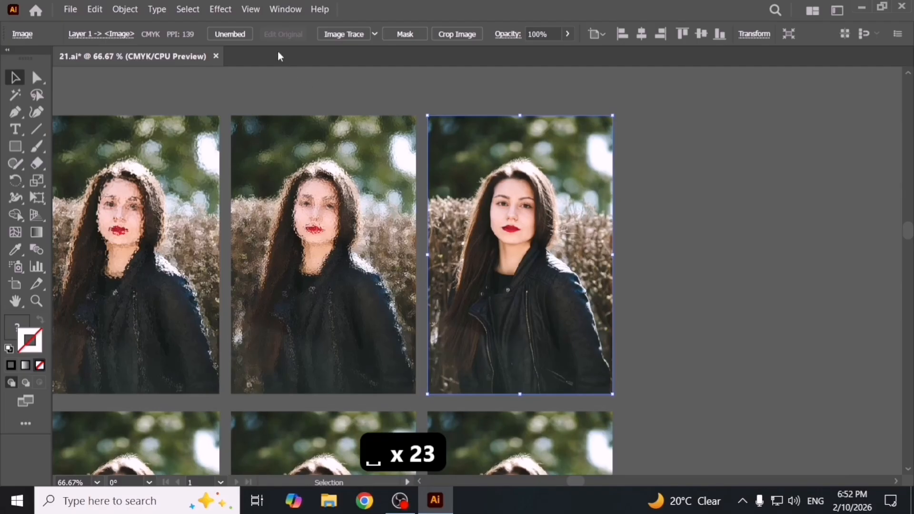
left_click(219, 9)
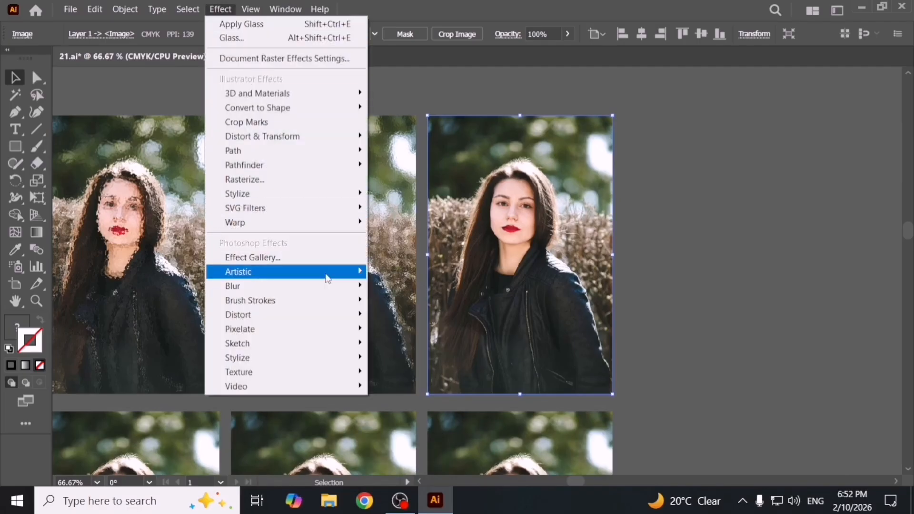
mouse_move(327, 276)
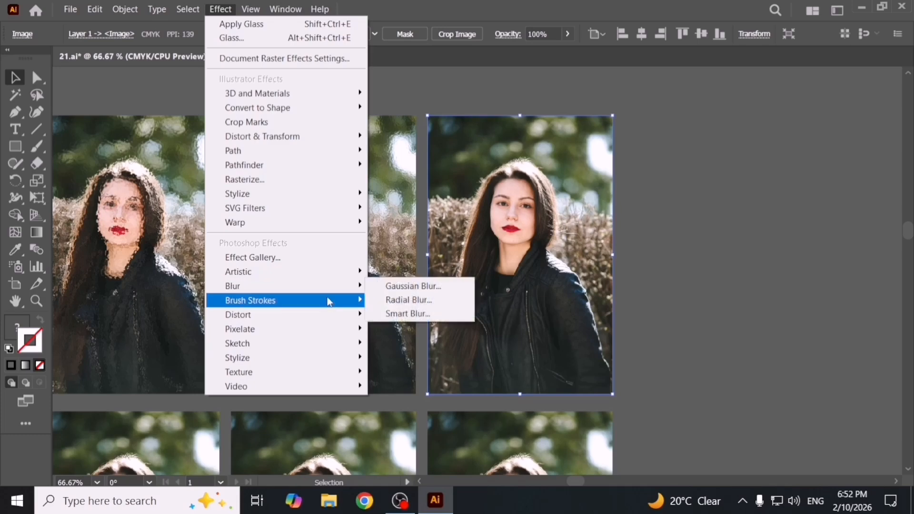
mouse_move(332, 309)
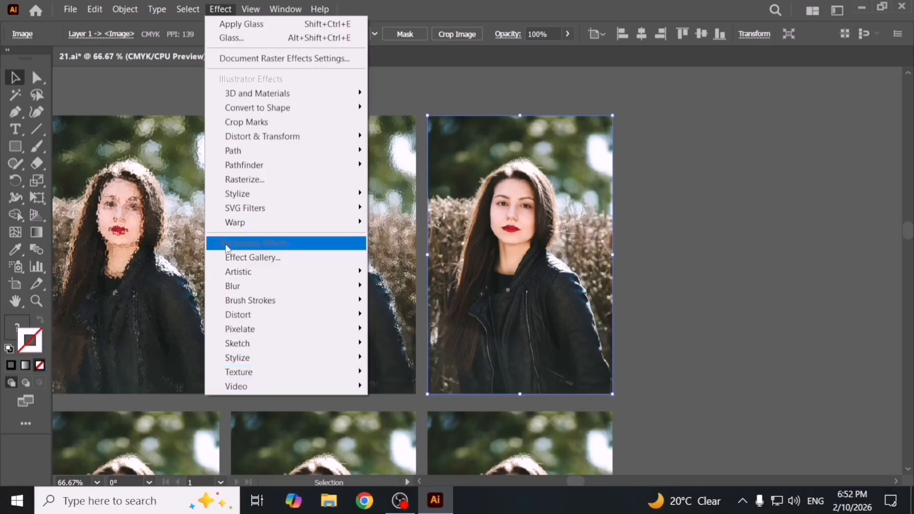
mouse_move(289, 359)
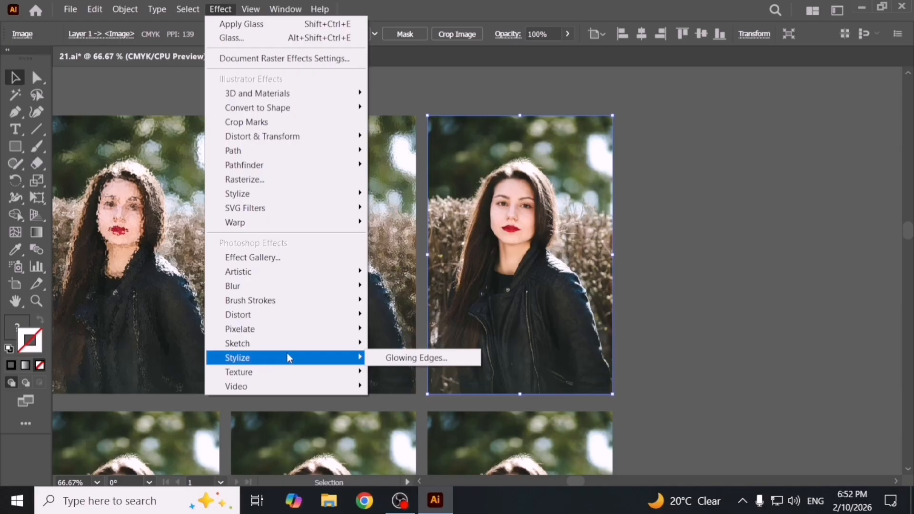
left_click(293, 257)
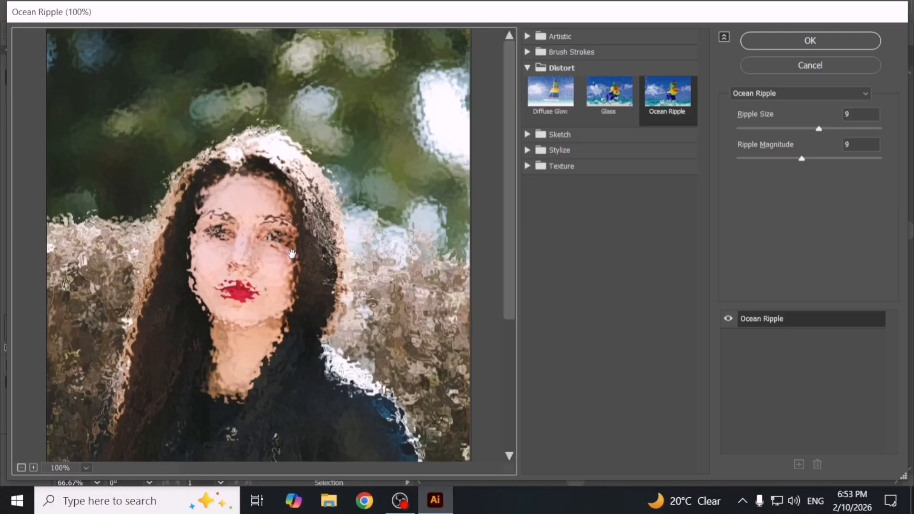
left_click(812, 65)
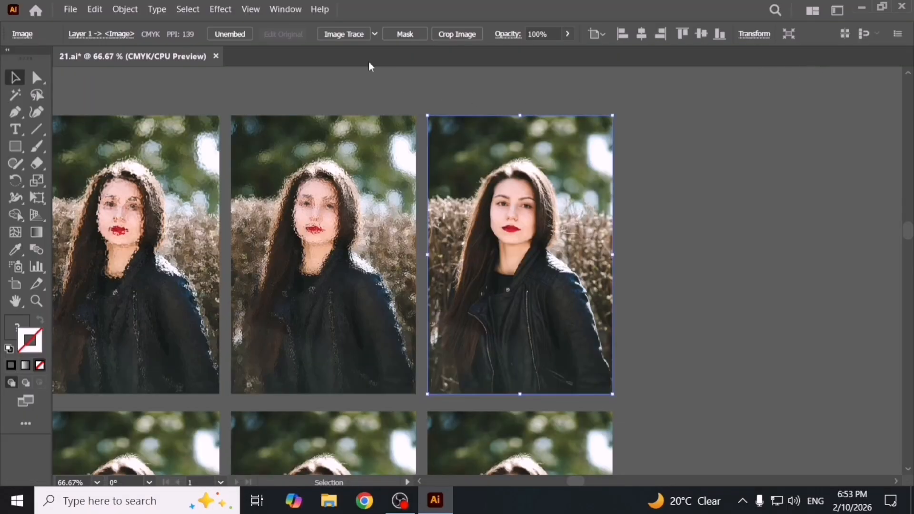
- Review the Artistic, Brush Strokes and Distort effects, deselect the seventh photo, and compare the filtered photos of the first row
left_click(224, 10)
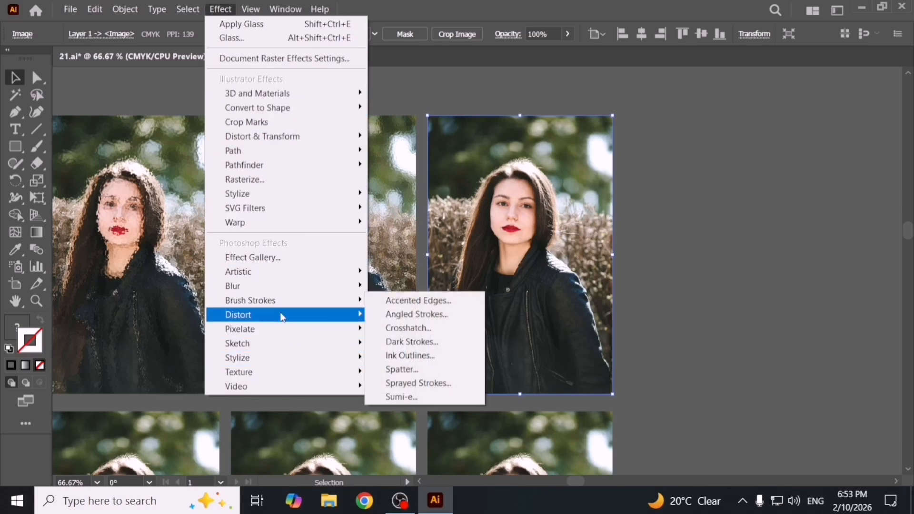
mouse_move(282, 318)
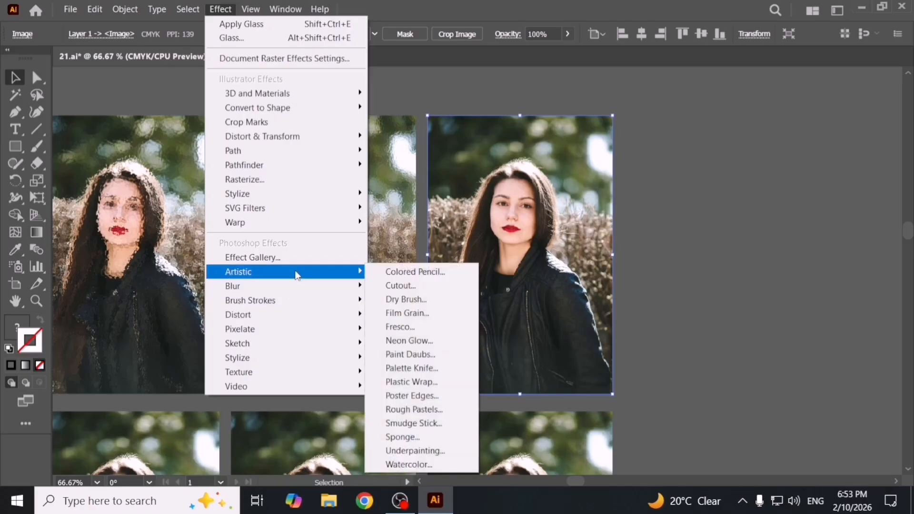
left_click(764, 333)
left_click(764, 333)
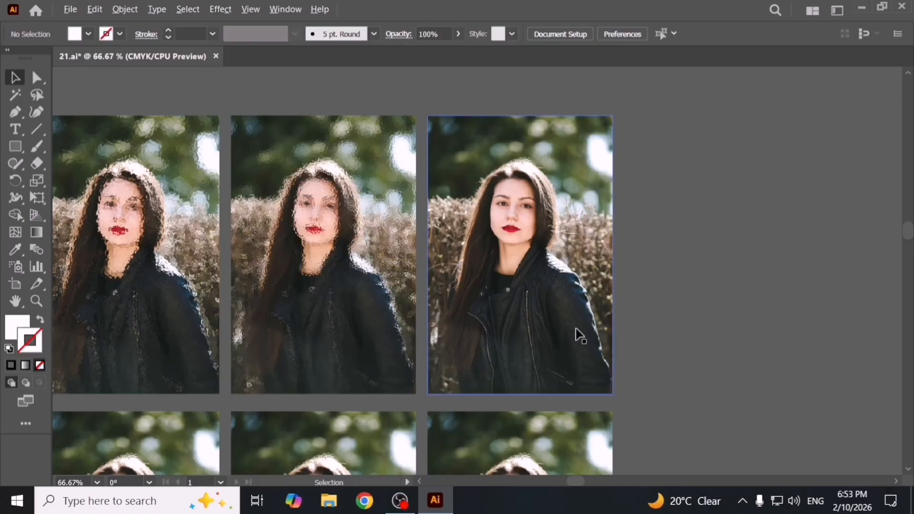
scroll(578, 333, "down", 2)
left_click_drag(449, 335, 570, 284)
left_click_drag(455, 297, 515, 285)
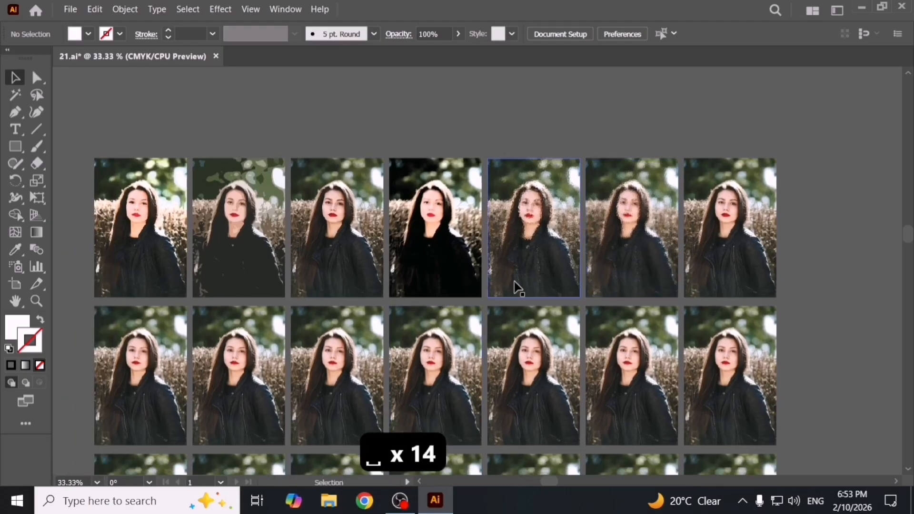
scroll(515, 285, "down", 1)
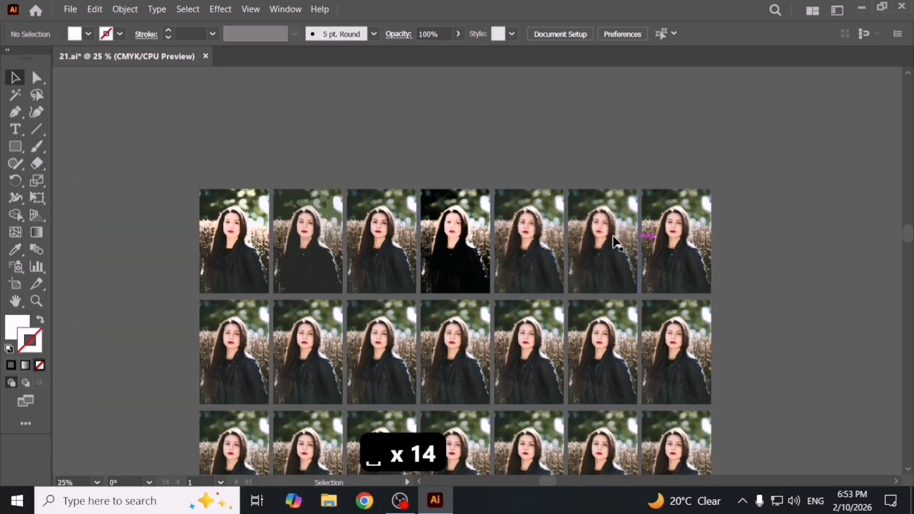
left_click_drag(612, 239, 578, 237)
left_click(222, 9)
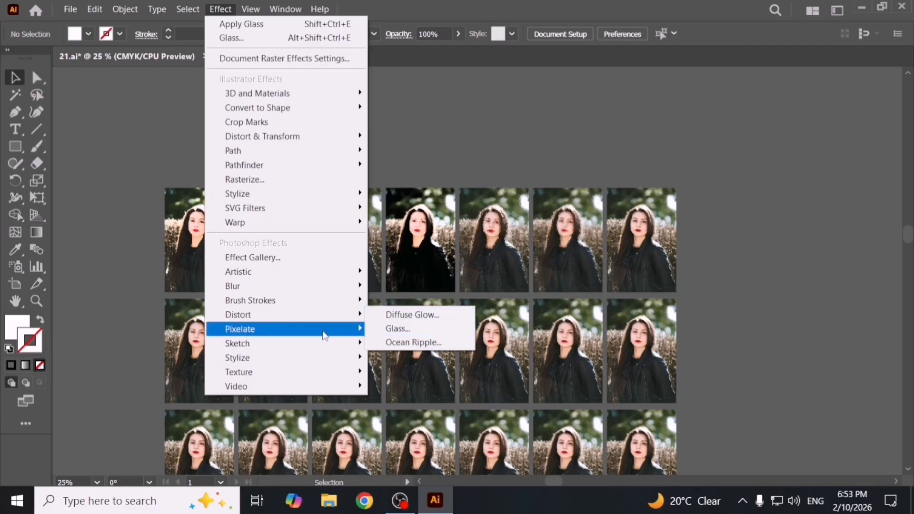
mouse_move(312, 352)
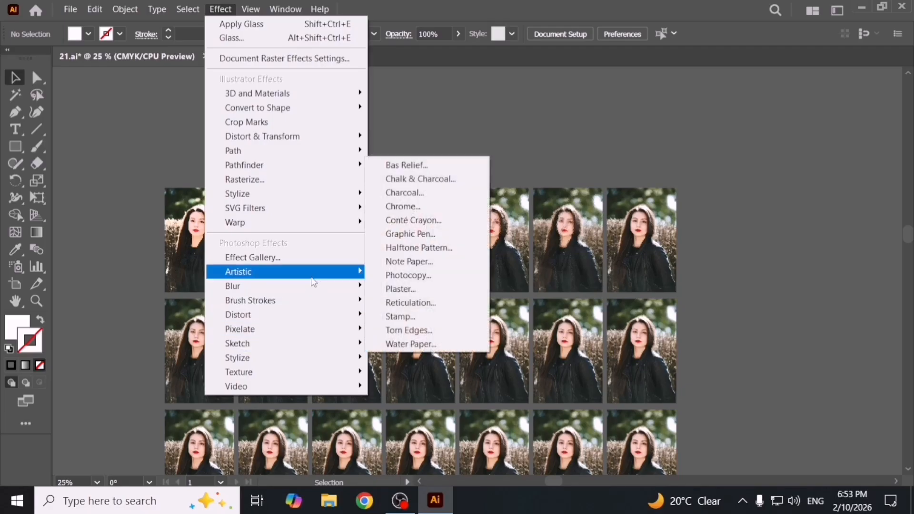
left_click(335, 260)
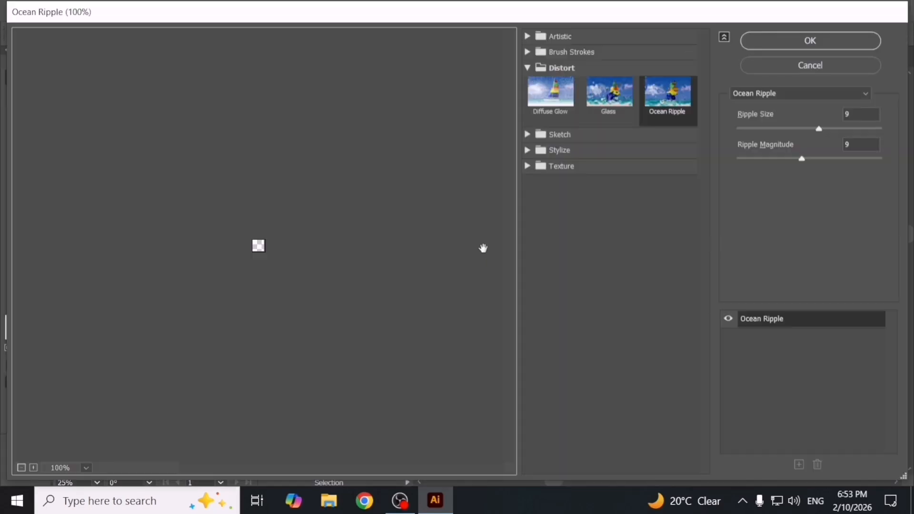
left_click(527, 69)
left_click(527, 84)
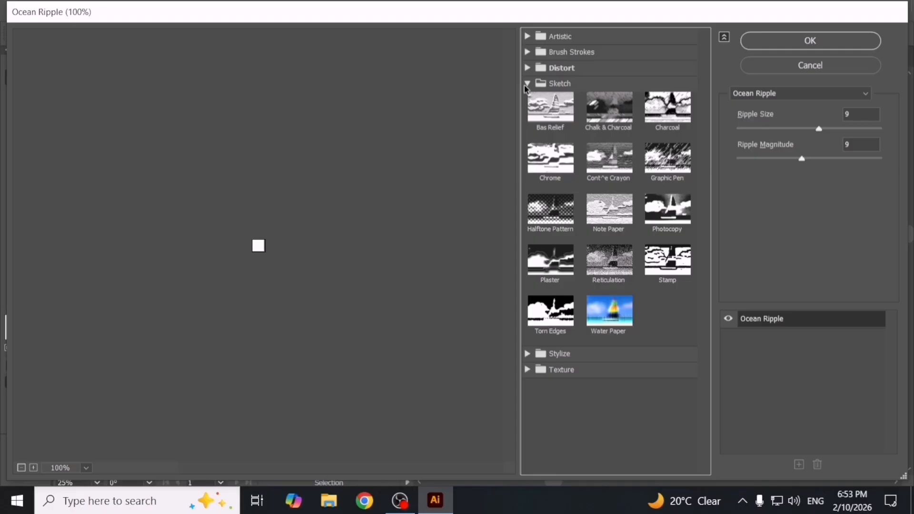
left_click(809, 66)
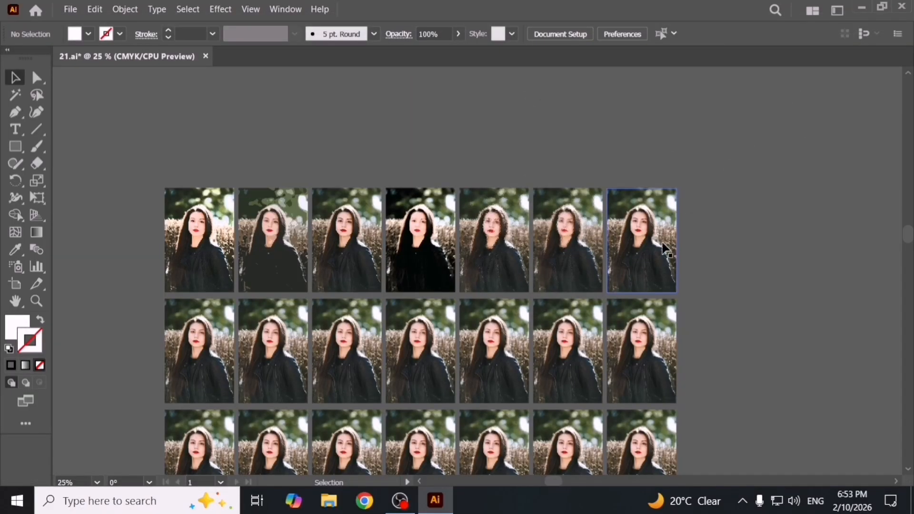
- Select the seventh photo in the first row and open the Bas Relief sketch filter for it
scroll(686, 241, "up", 3)
left_click(642, 250)
left_click_drag(643, 250, 518, 276)
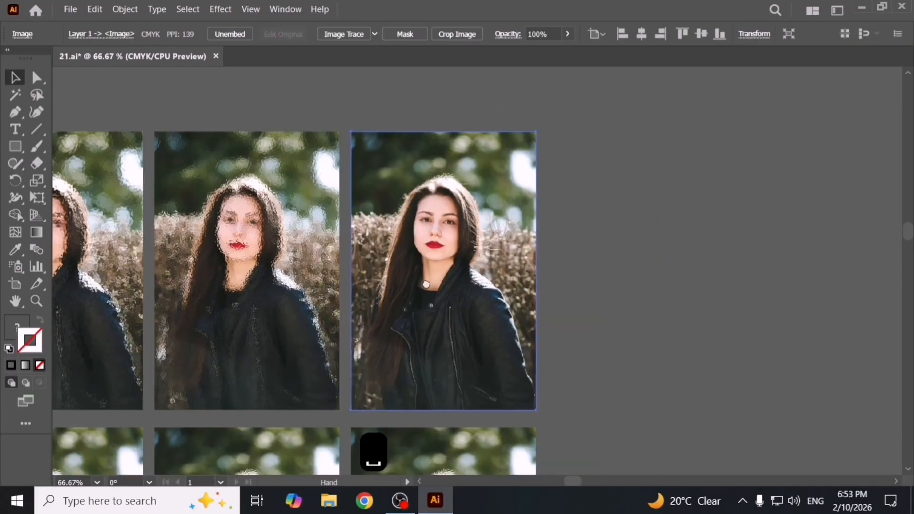
left_click_drag(427, 284, 349, 256)
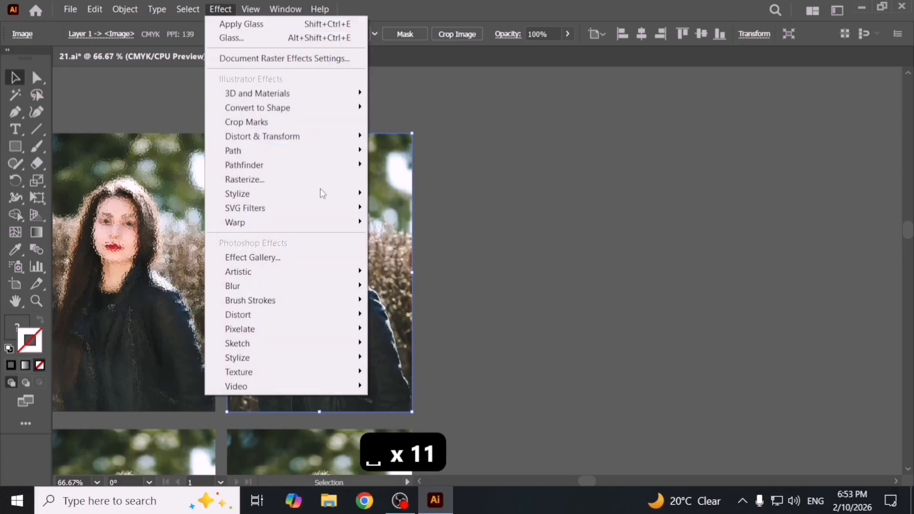
mouse_move(347, 350)
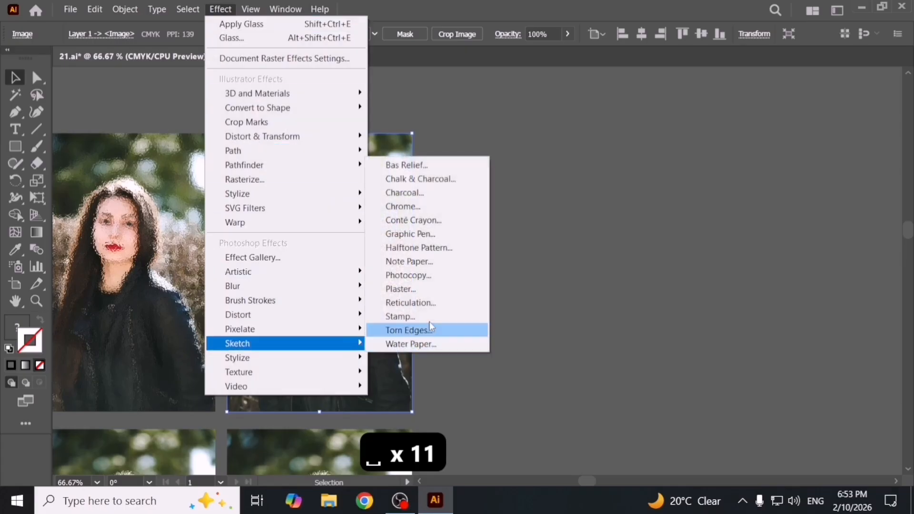
left_click(444, 166)
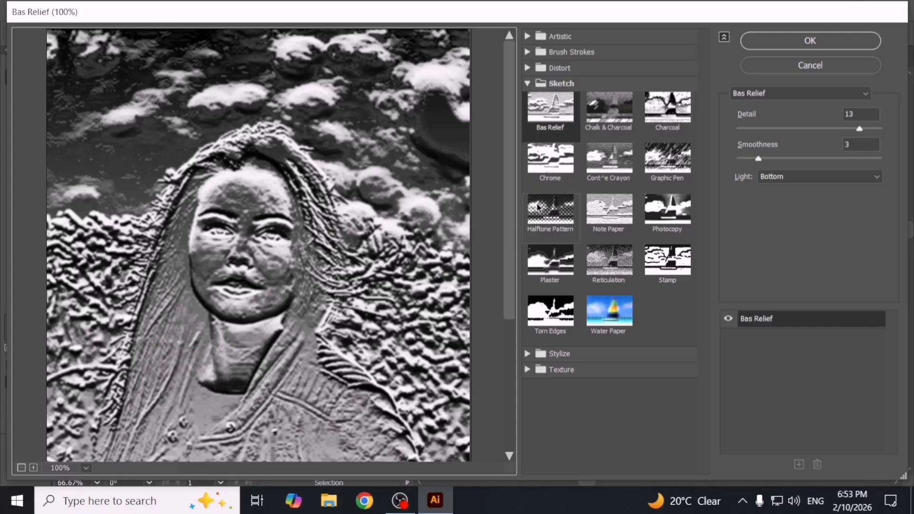
- Preview the Chalk & Charcoal, Charcoal, Chrome, Conté Crayon and Graphic Pen sketch filters on the seventh photo
left_click(615, 124)
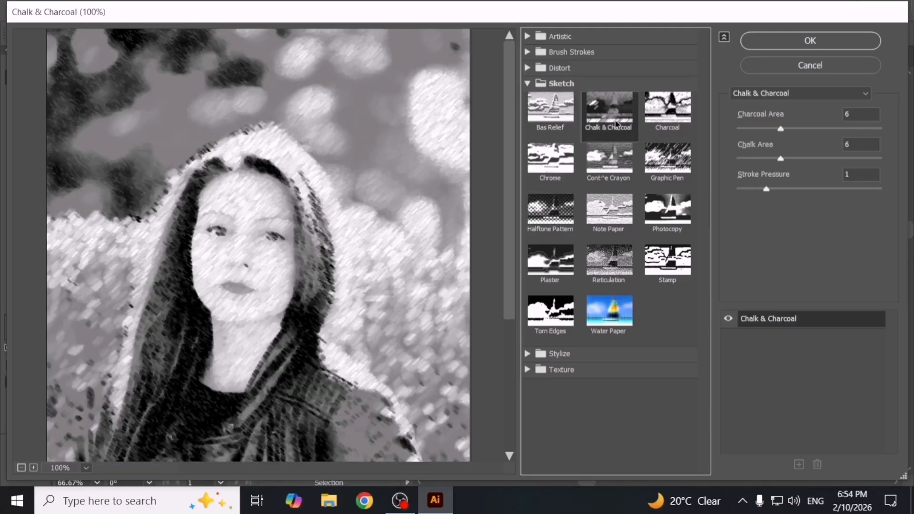
left_click(686, 120)
left_click(567, 170)
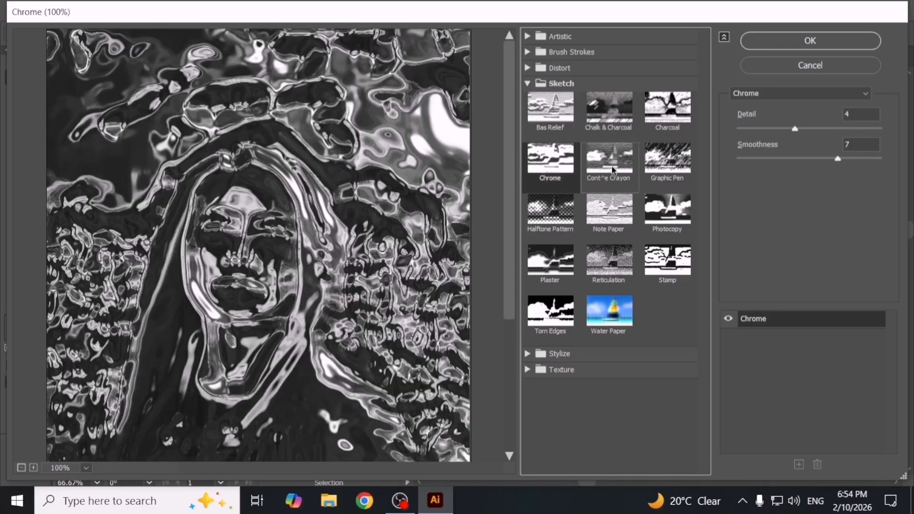
left_click(616, 170)
left_click(669, 162)
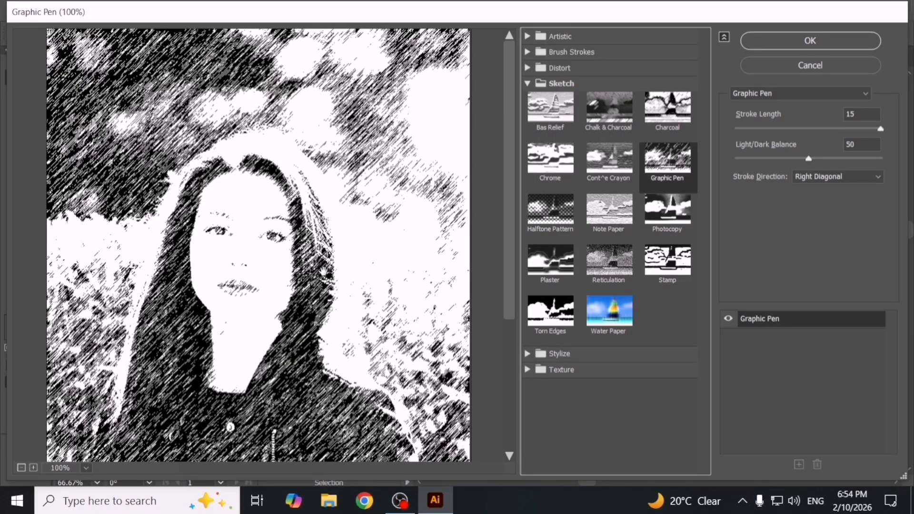
- Preview the Halftone Pattern, Note Paper, Photocopy, Plaster and Reticulation sketch filters on the seventh photo
left_click(566, 215)
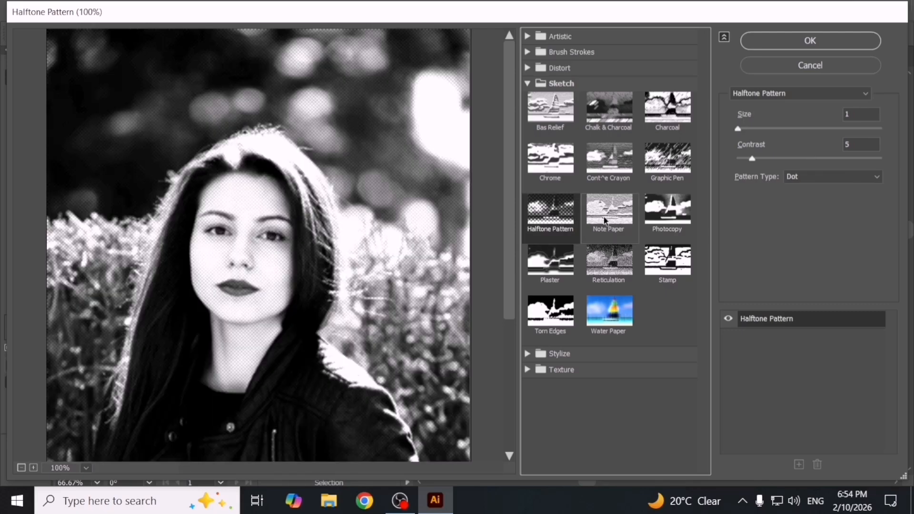
left_click(617, 220)
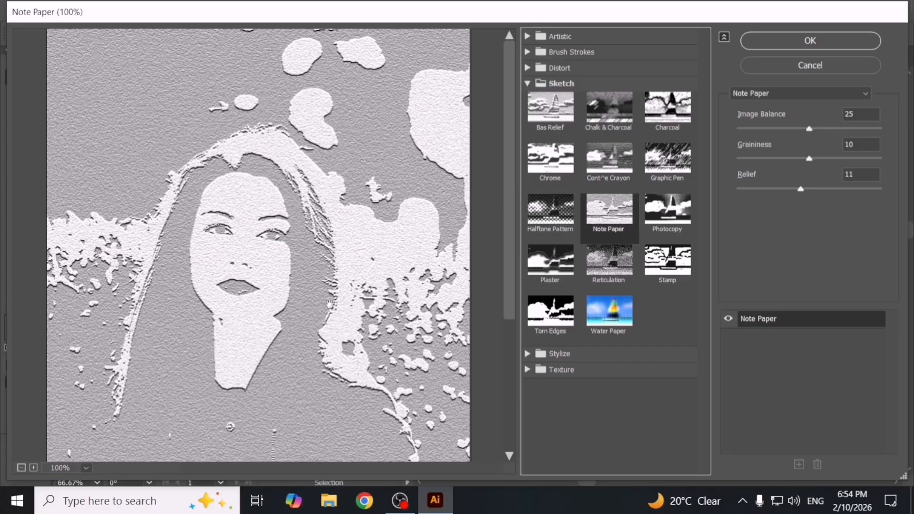
left_click_drag(322, 289, 379, 288)
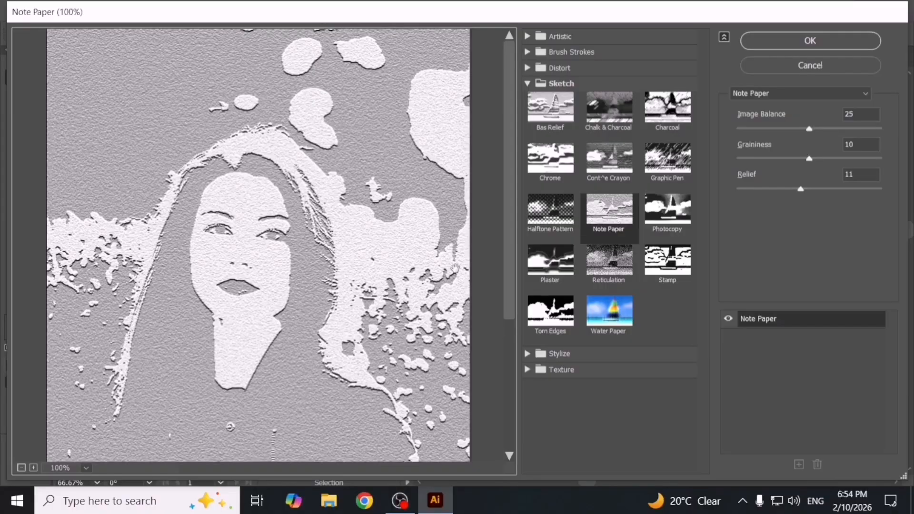
left_click(671, 211)
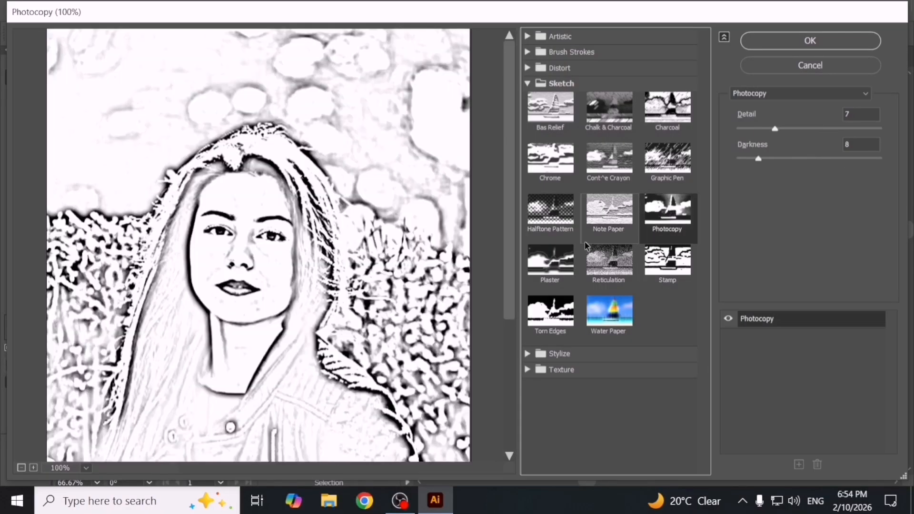
left_click(566, 264)
left_click(602, 266)
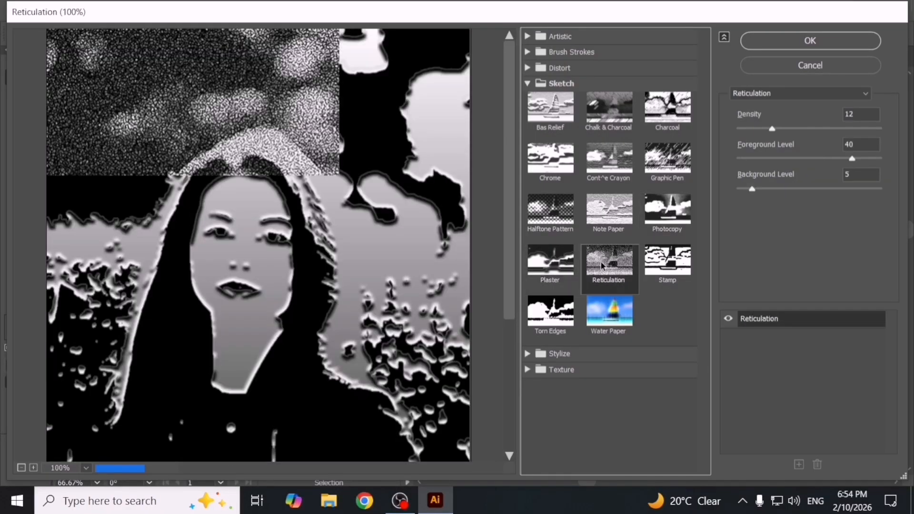
- Compare Stamp with Torn Edges, and apply Stamp to the seventh photo with light/dark balance 25 and smoothness 5
left_click(650, 269)
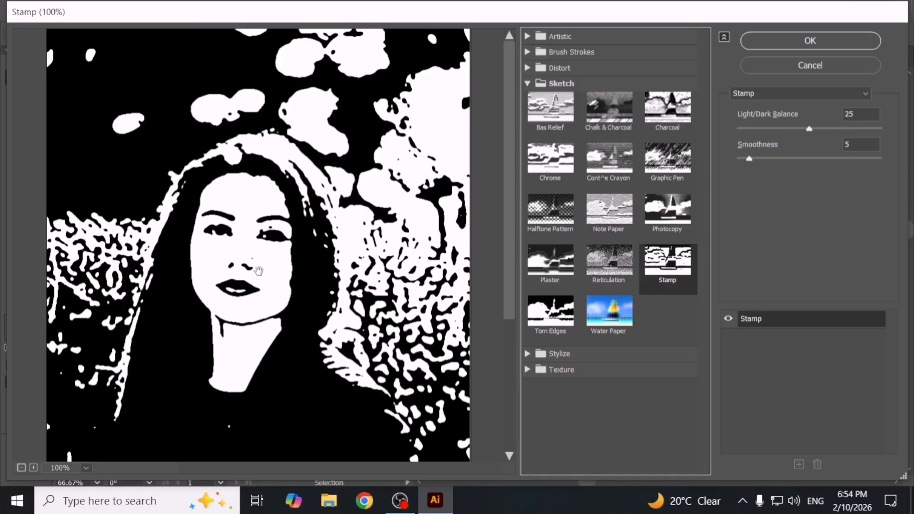
left_click_drag(259, 272, 255, 247)
left_click(554, 316)
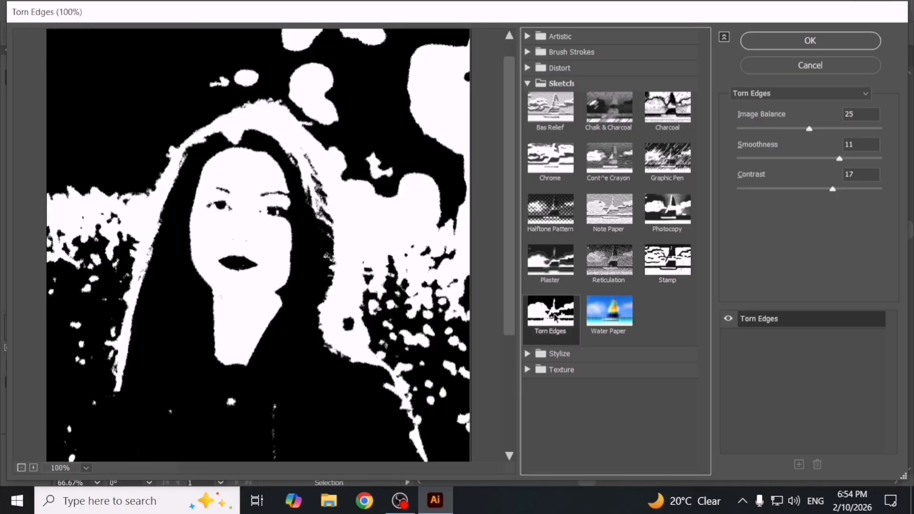
left_click(667, 266)
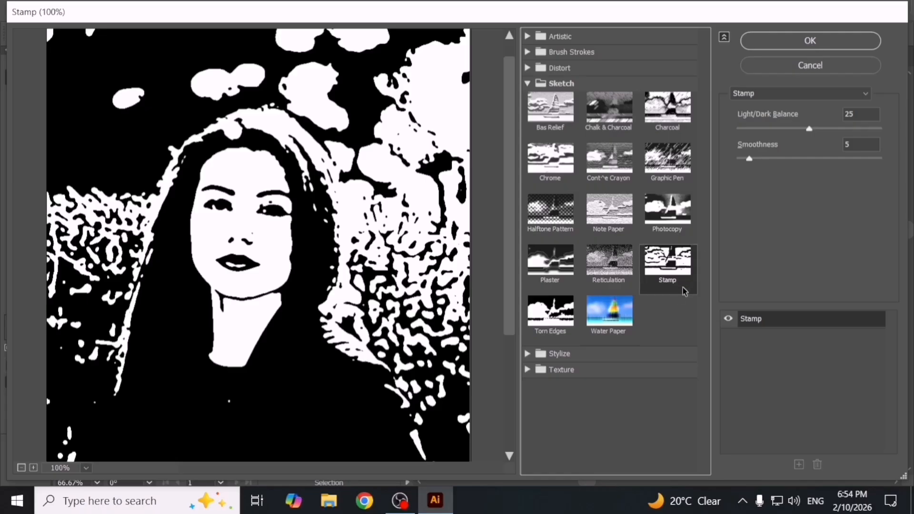
left_click(812, 43)
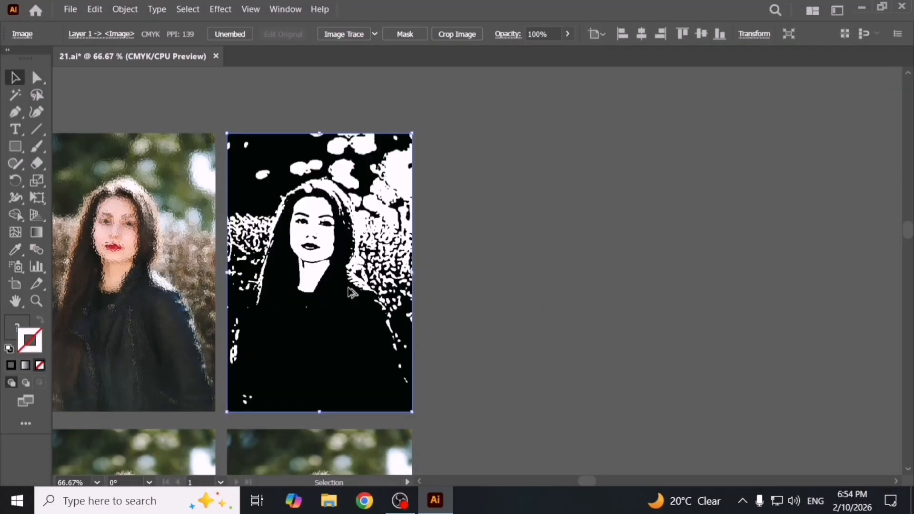
- Duplicate the Stamp-filtered photo into the empty space beside the row, then image-trace the copy with default settings and expand it
mouse_move(350, 292)
left_mouse_down()
mouse_move(565, 289)
mouse_move(627, 280)
left_mouse_up()
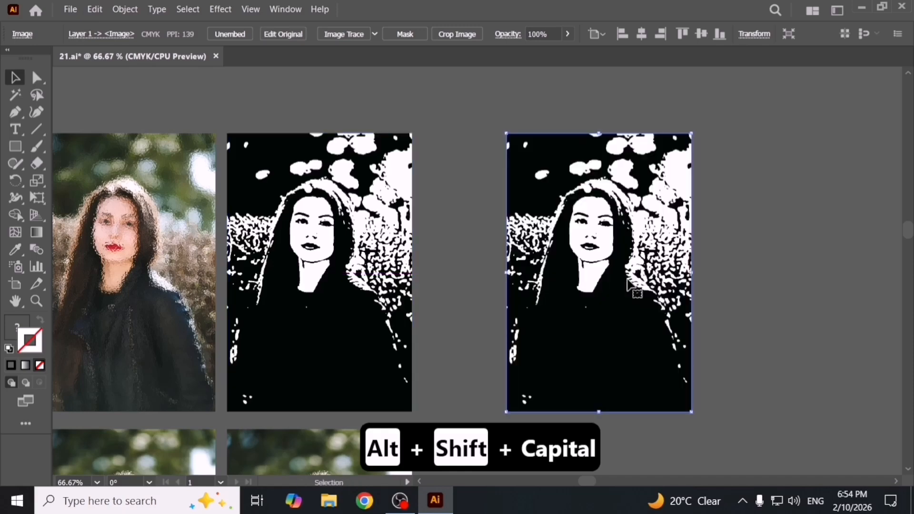
left_click(341, 36)
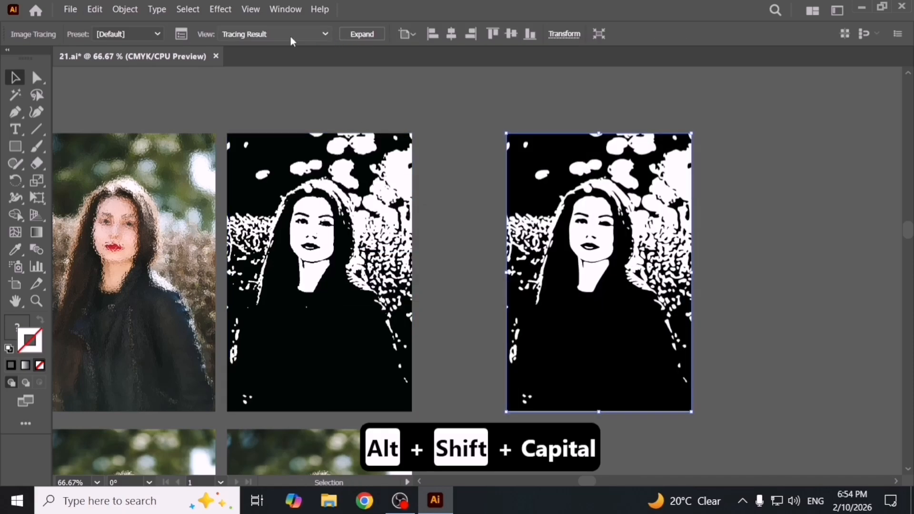
left_click(371, 32)
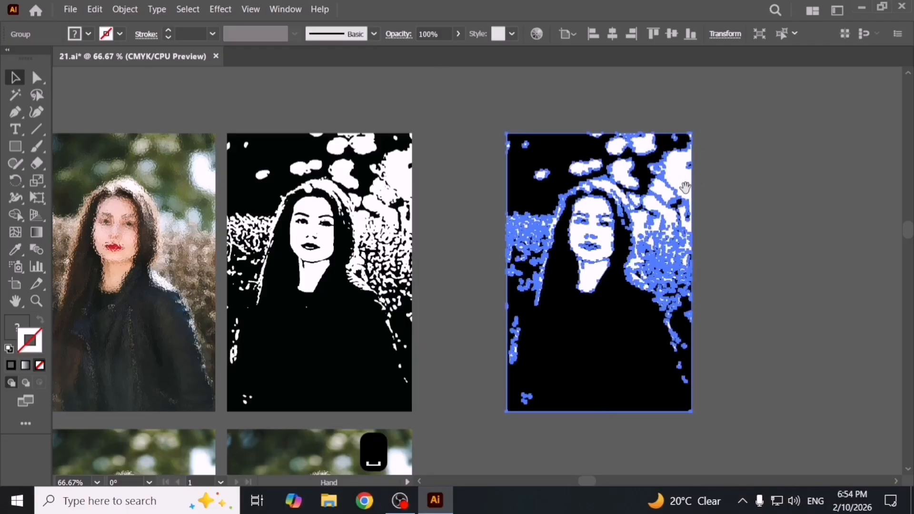
- Select all white areas of the expanded trace with the Magic Wand and delete them
left_click_drag(127, 175, 2, 183)
left_click(15, 94)
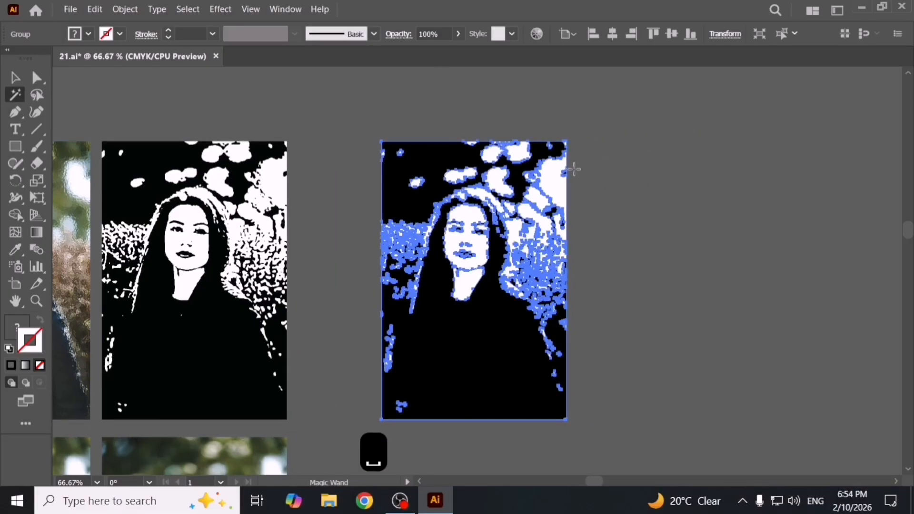
left_click(562, 186)
key("Delete")
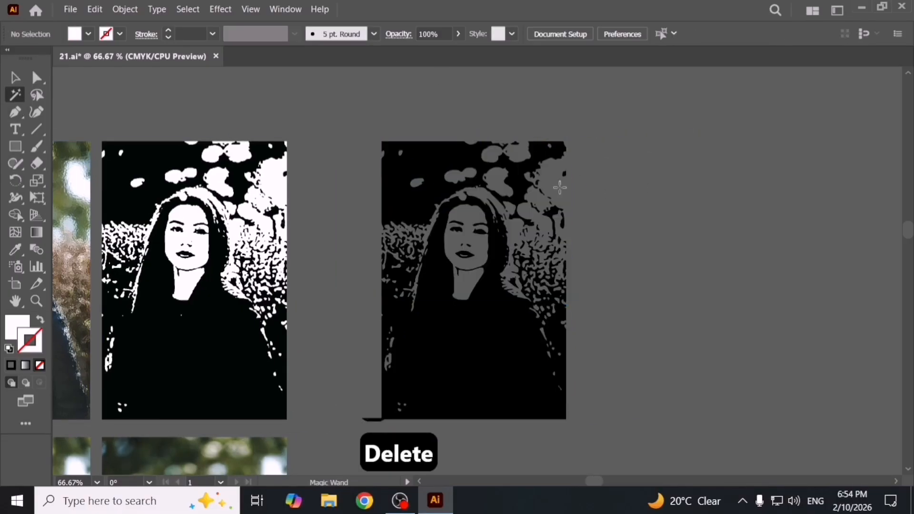
- Inspect the remaining black vector shape of the traced copy, switching between Outline and Preview views
key("v")
left_click_drag(547, 288, 594, 242)
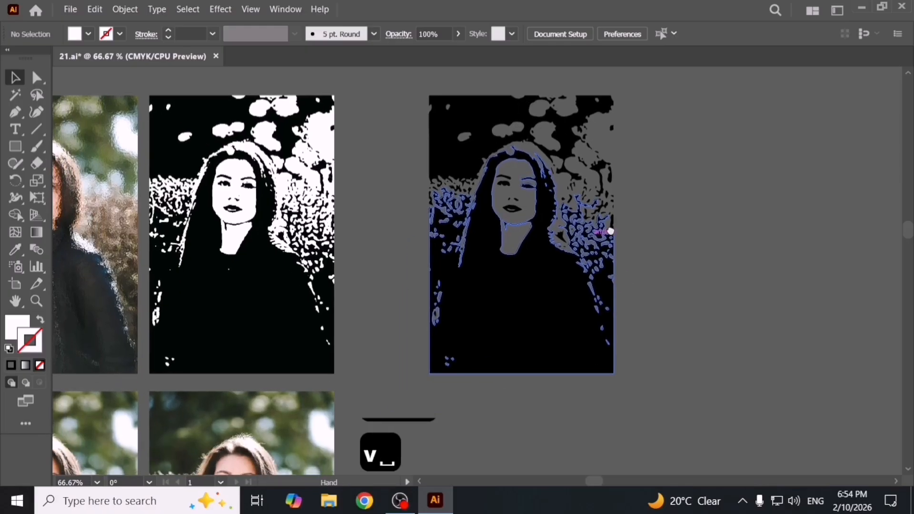
left_click(547, 327, "ctrl+alt")
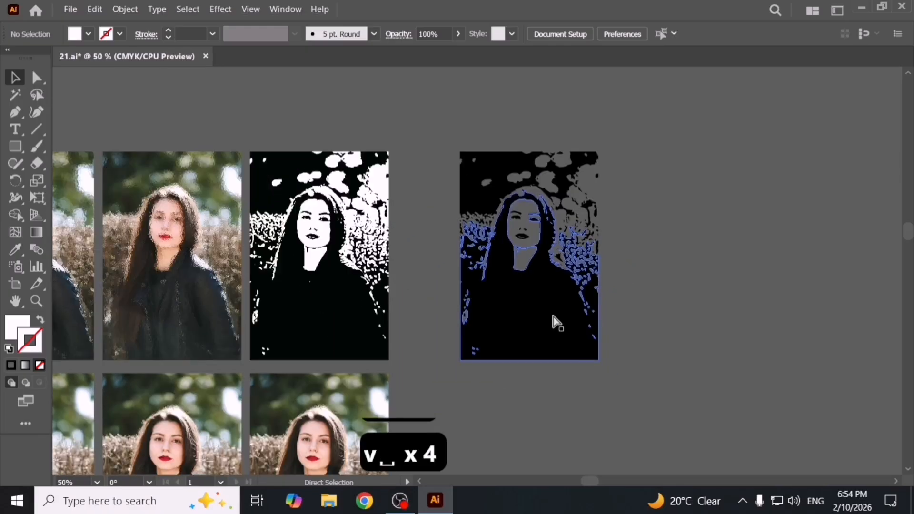
key("ctrl+y")
key("ctrl+y")
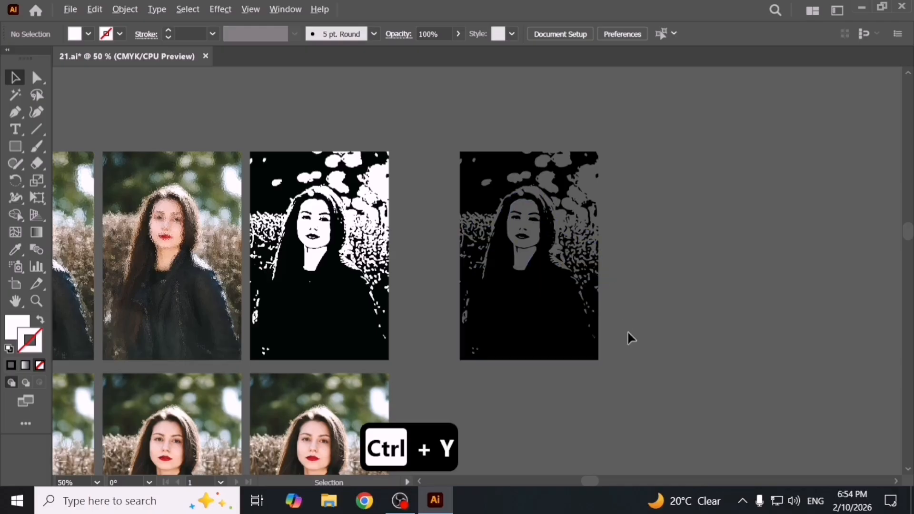
scroll(627, 331, "down", 2)
scroll(628, 330, "up", 3)
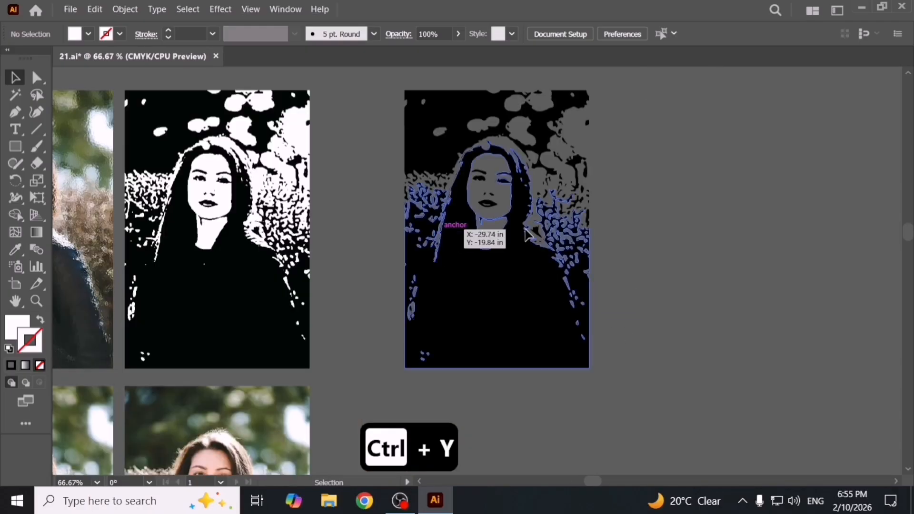
key("space")
left_click_drag(527, 294, 528, 320)
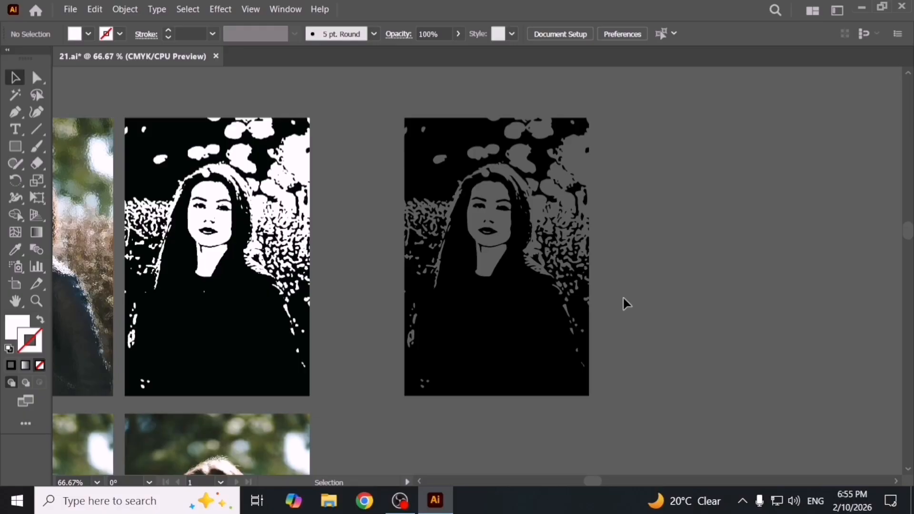
key("ctrl+y")
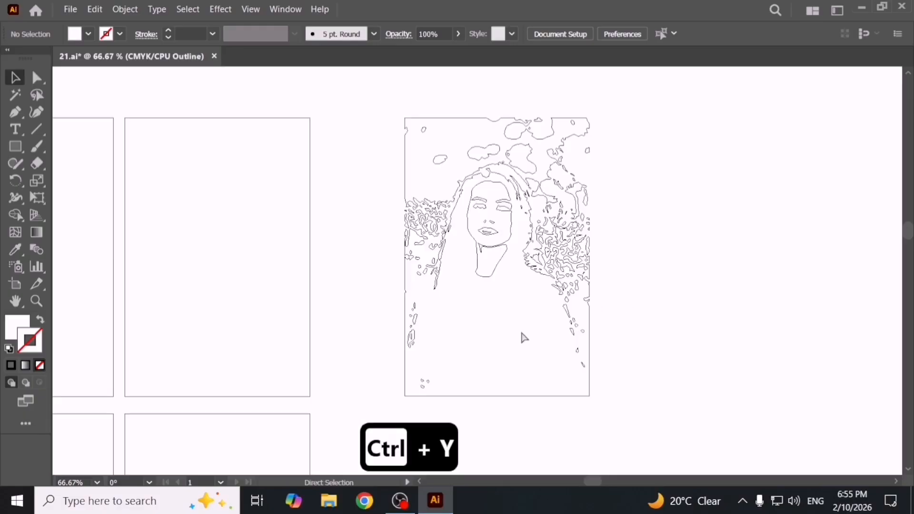
key("ctrl+y")
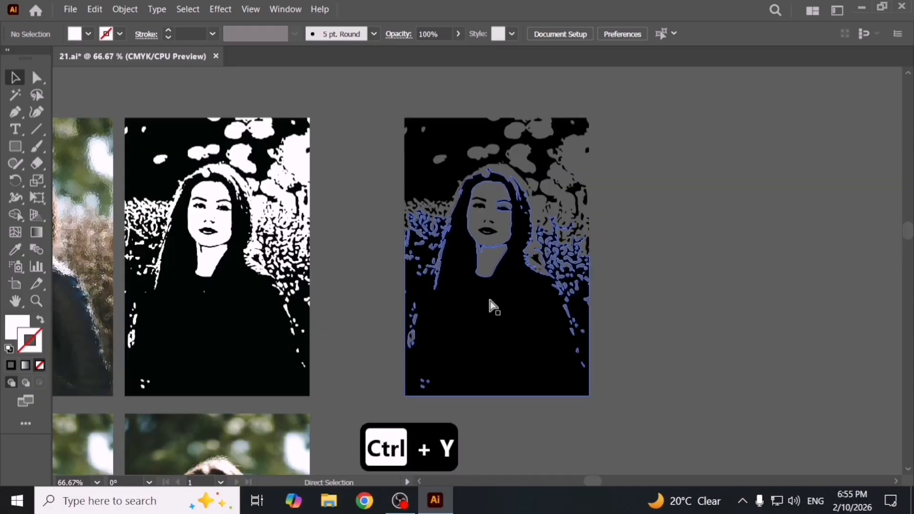
- Delete the traced black copy beside the photo grid
left_click(500, 328)
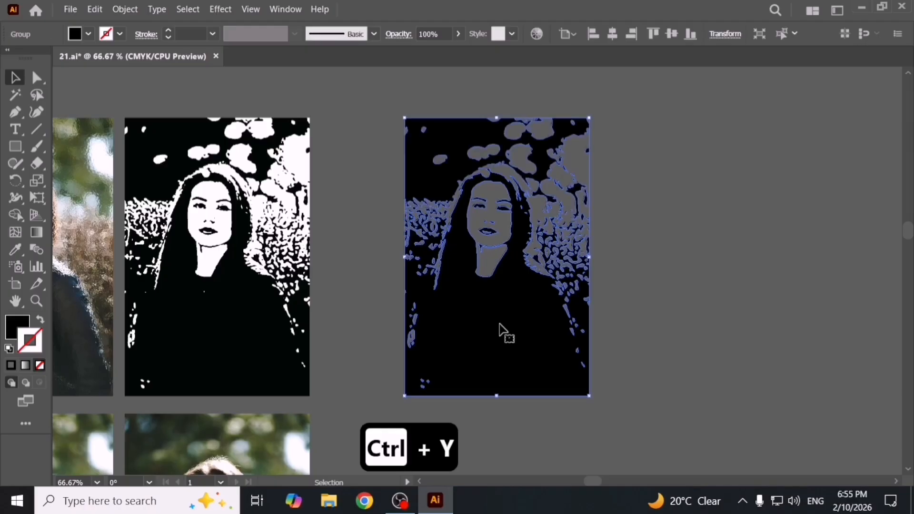
key("Delete")
scroll(355, 319, "down", 14)
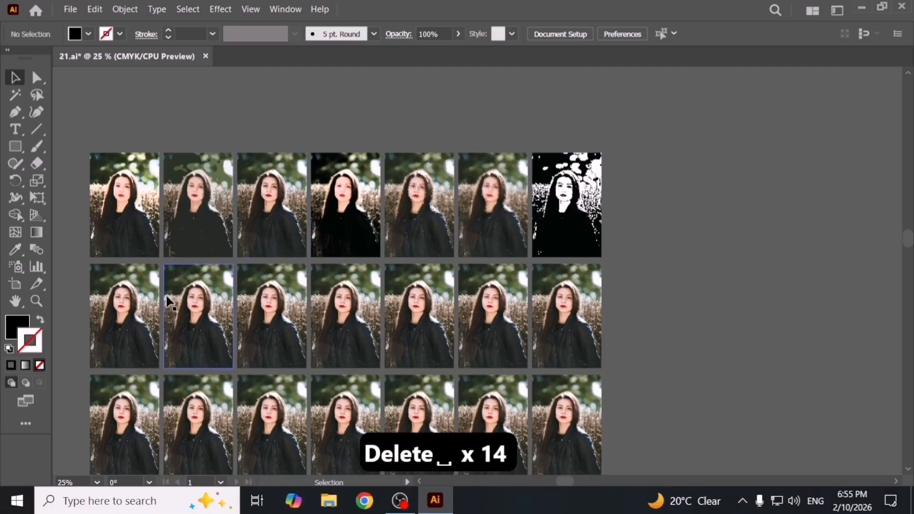
- Select the first photo in the second row and preview the Stamp sketch filter on it without applying it
left_click(151, 303)
left_click(218, 9)
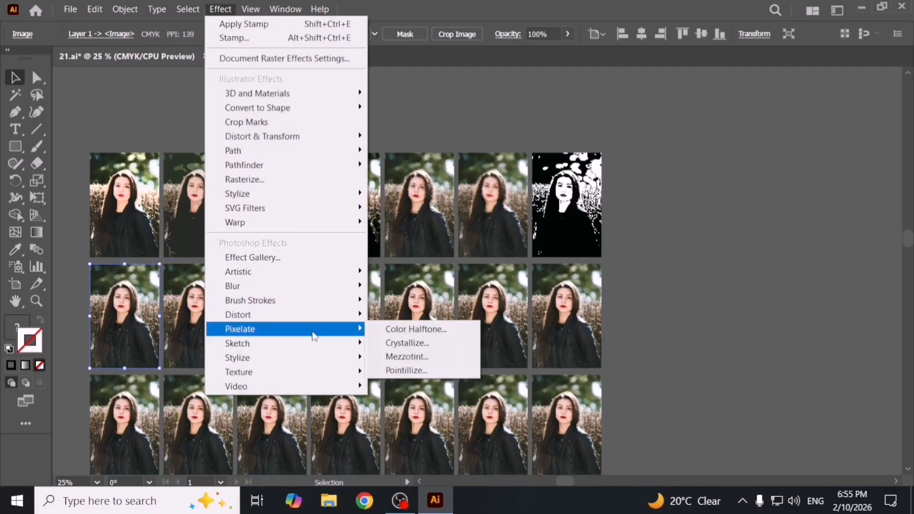
mouse_move(310, 345)
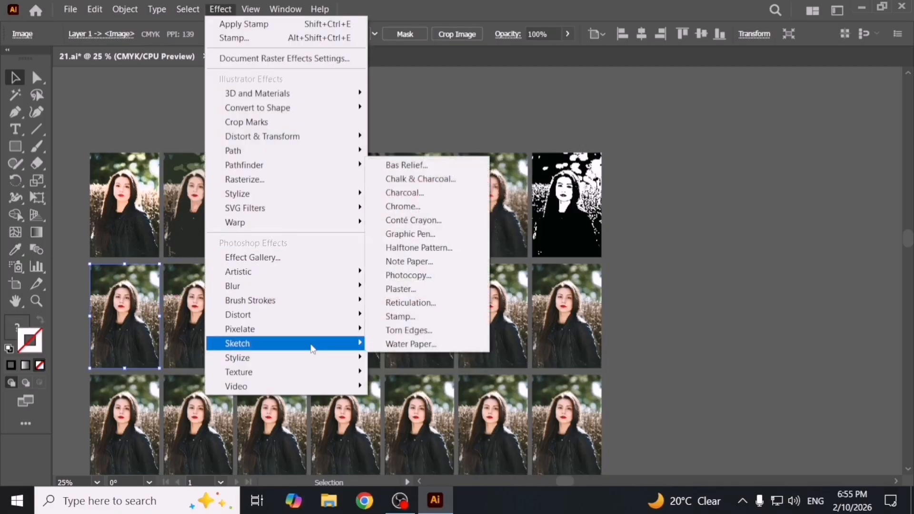
left_click(430, 315)
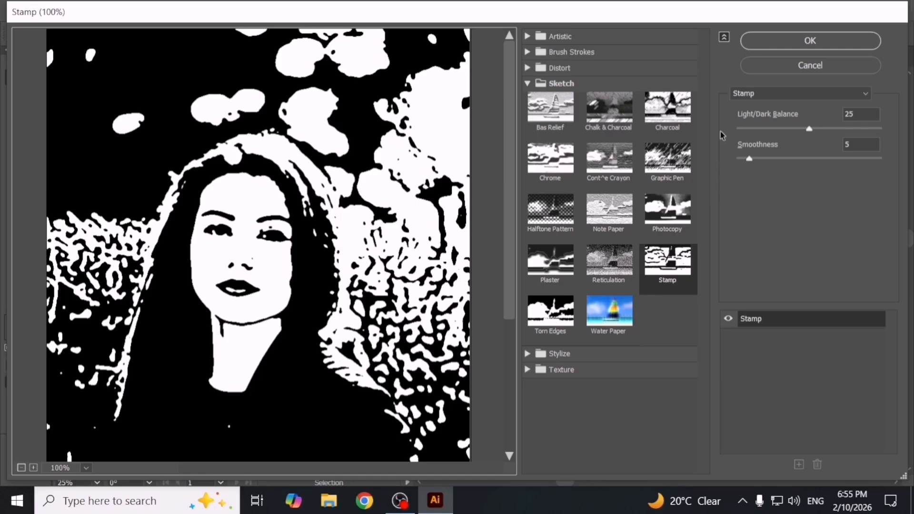
left_click(810, 40)
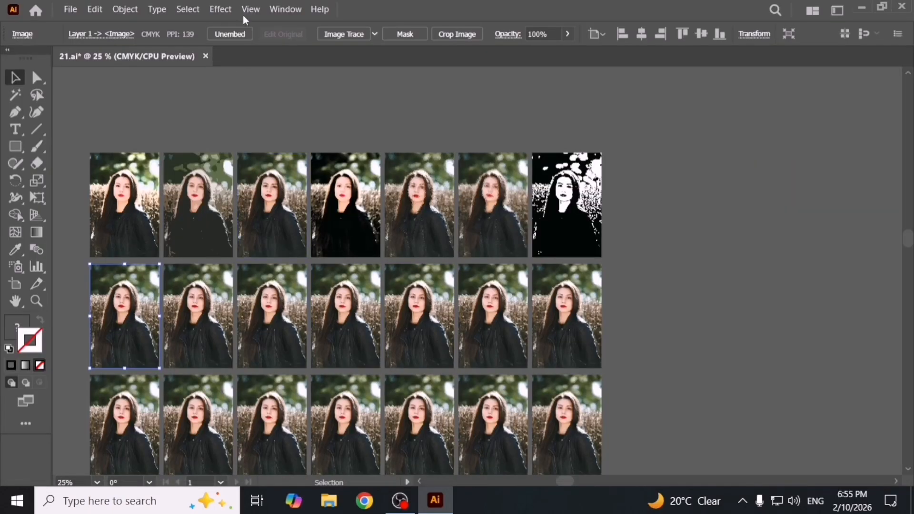
- Apply Glowing Edges to the first photo in the second row with edge width 2, edge brightness 6 and smoothness 5
left_click(227, 8)
mouse_move(306, 279)
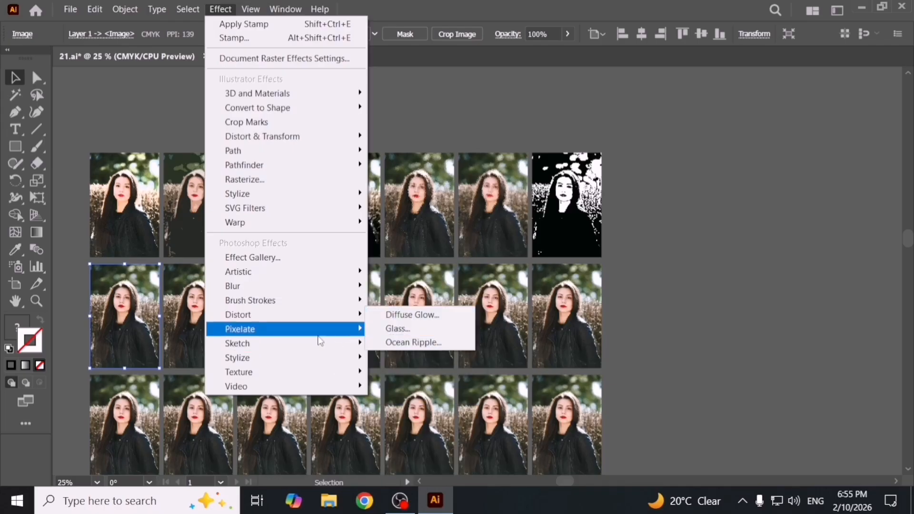
mouse_move(320, 346)
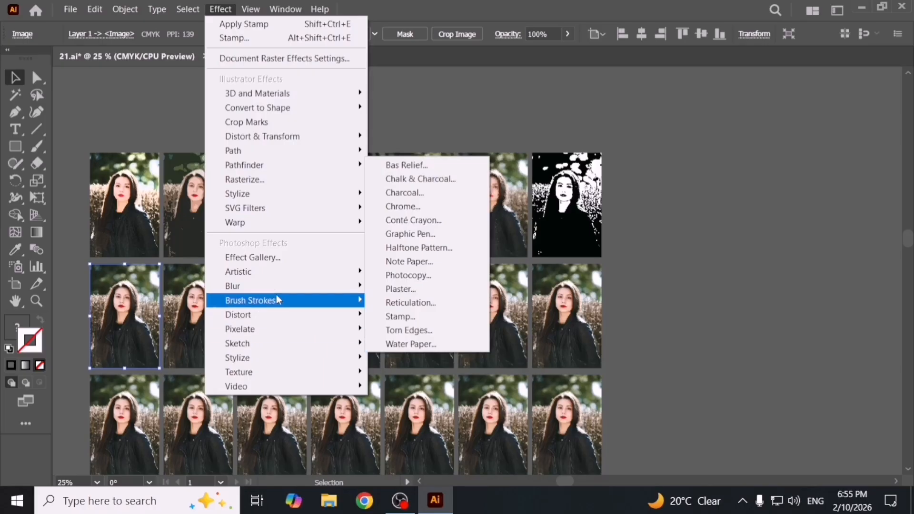
mouse_move(289, 332)
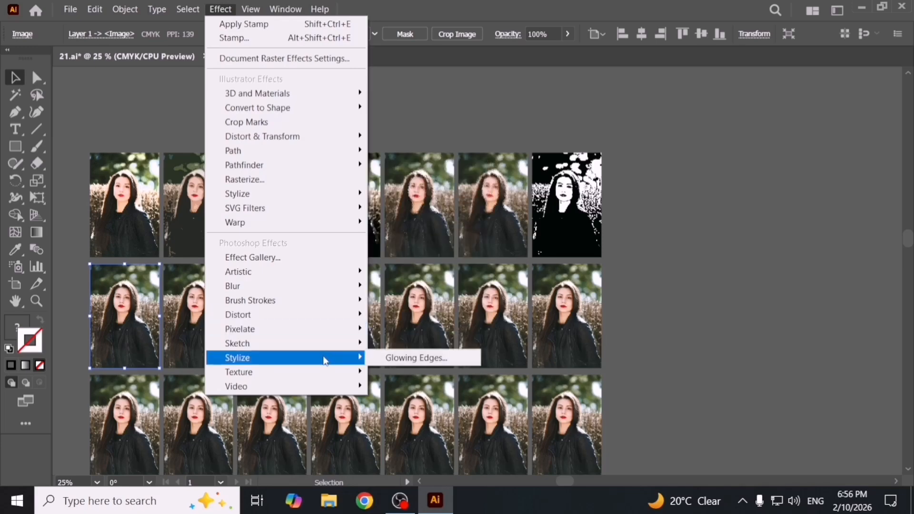
left_click(400, 358)
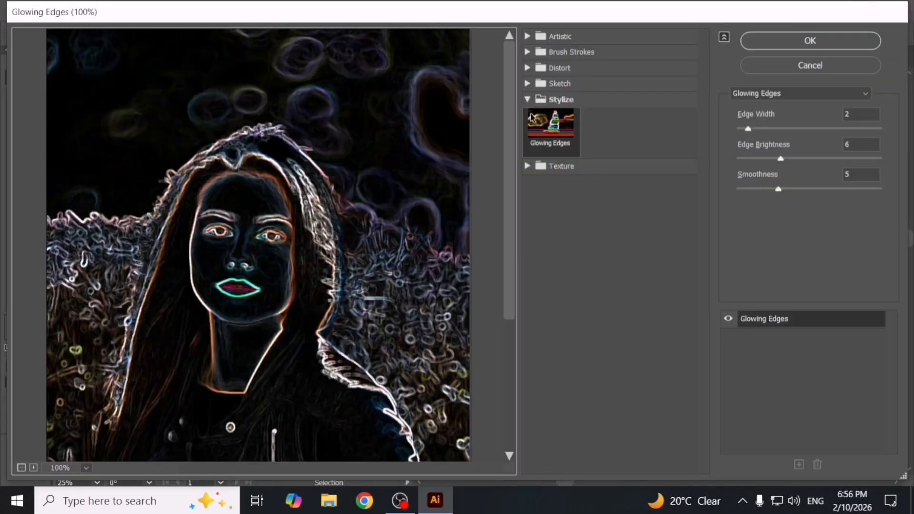
left_click(527, 105)
left_click(527, 101)
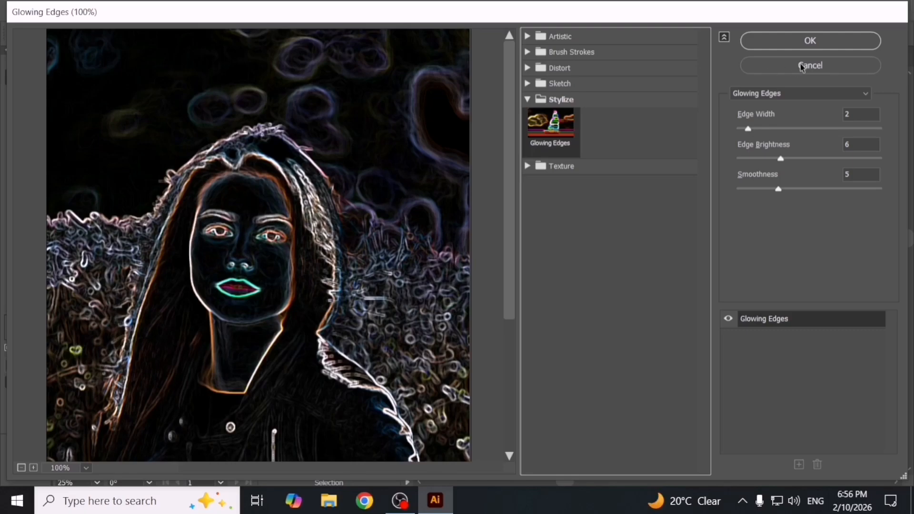
left_click(815, 46)
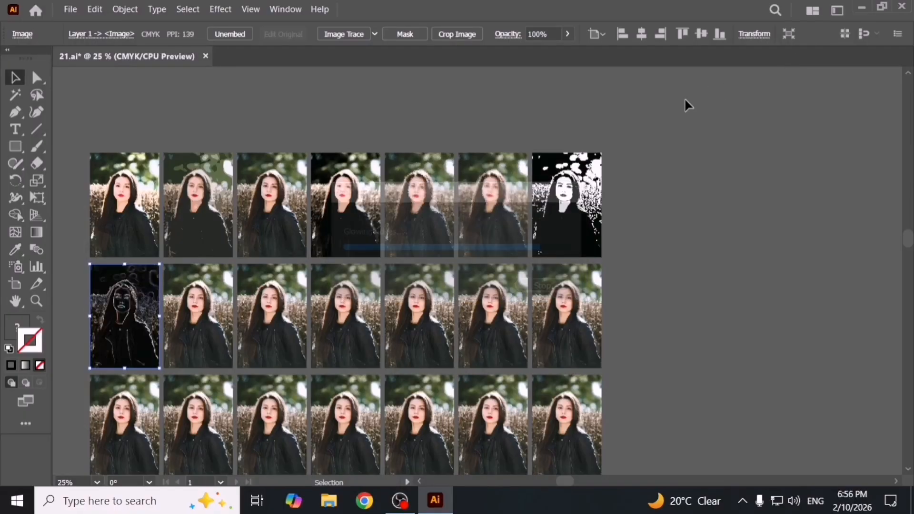
- Select the second photo in the second row and browse the Effect Gallery's Distort and Sketch categories without applying a filter
left_click_drag(228, 246, 427, 220)
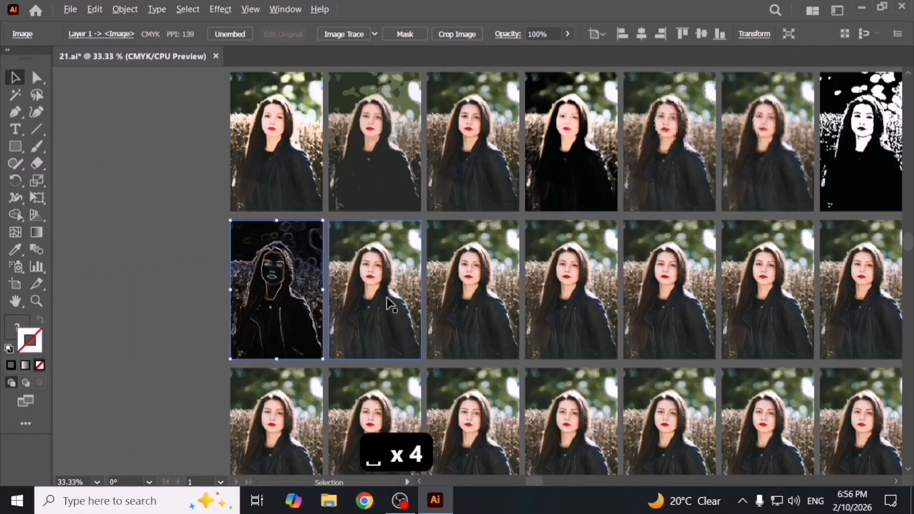
scroll(388, 303, "up", 1)
left_click_drag(386, 297, 377, 299)
scroll(377, 298, "up", 1)
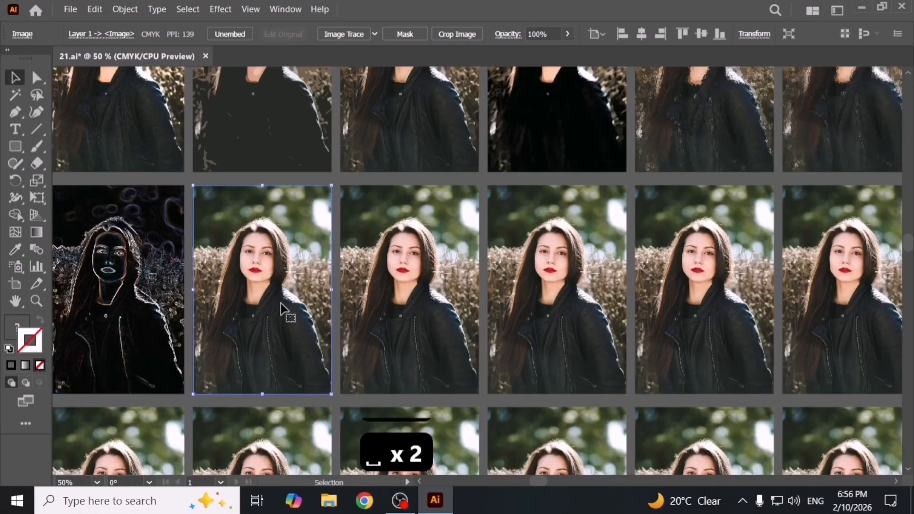
left_click(217, 8)
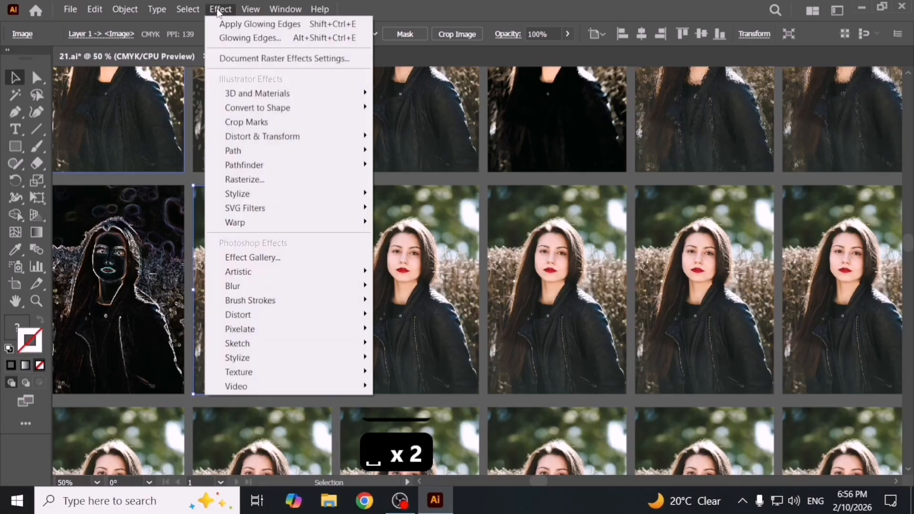
left_click(308, 257)
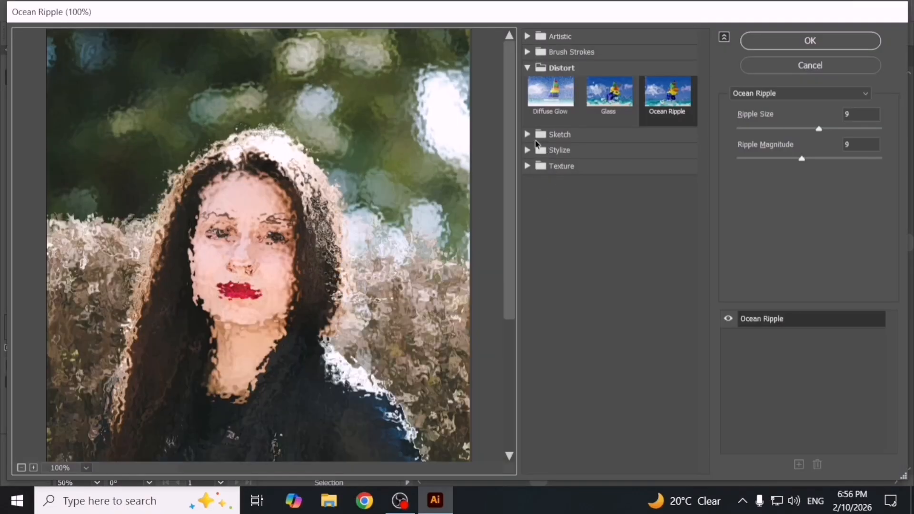
left_click(528, 68)
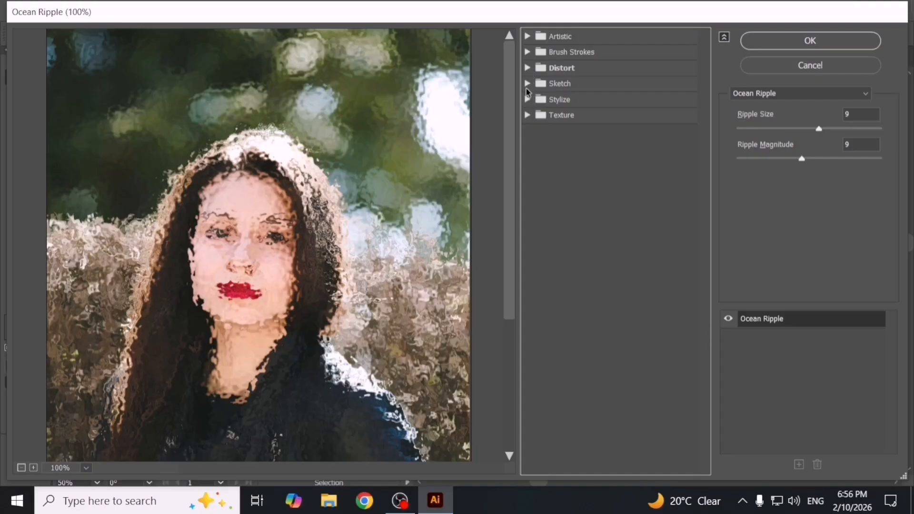
left_click(527, 86)
left_click(528, 85)
left_click(839, 70)
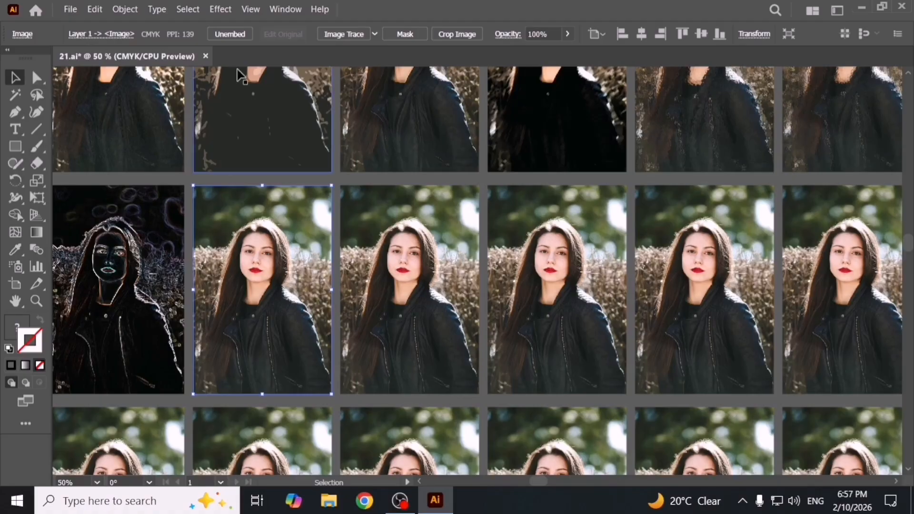
- Open the Effect Gallery for the second photo in the second row and expand its Texture category
left_click(222, 9)
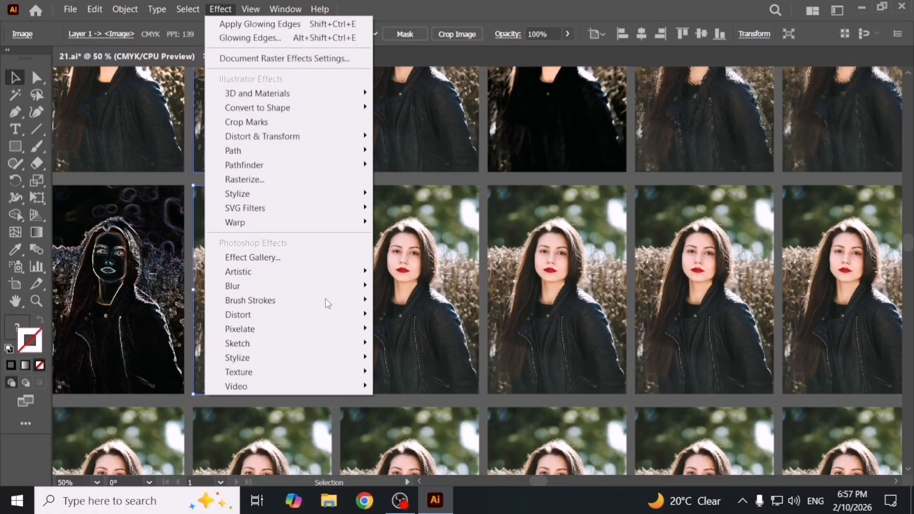
mouse_move(328, 352)
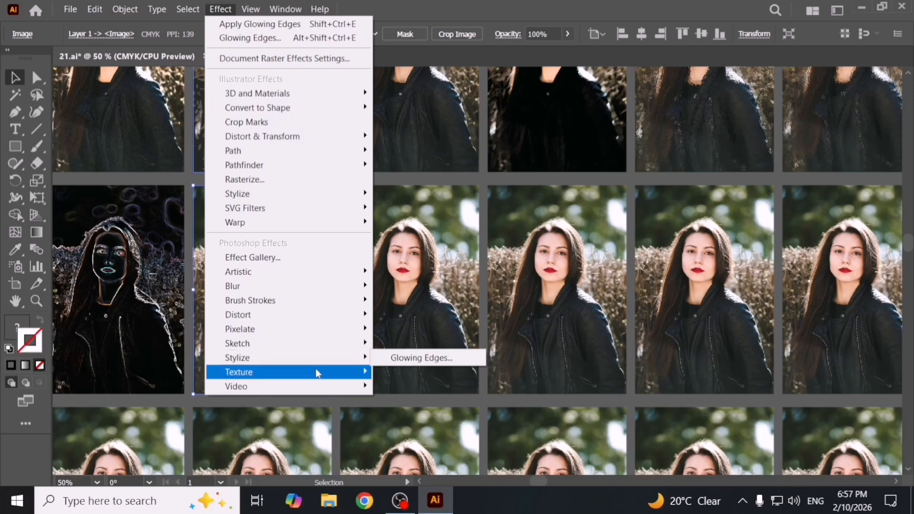
mouse_move(317, 374)
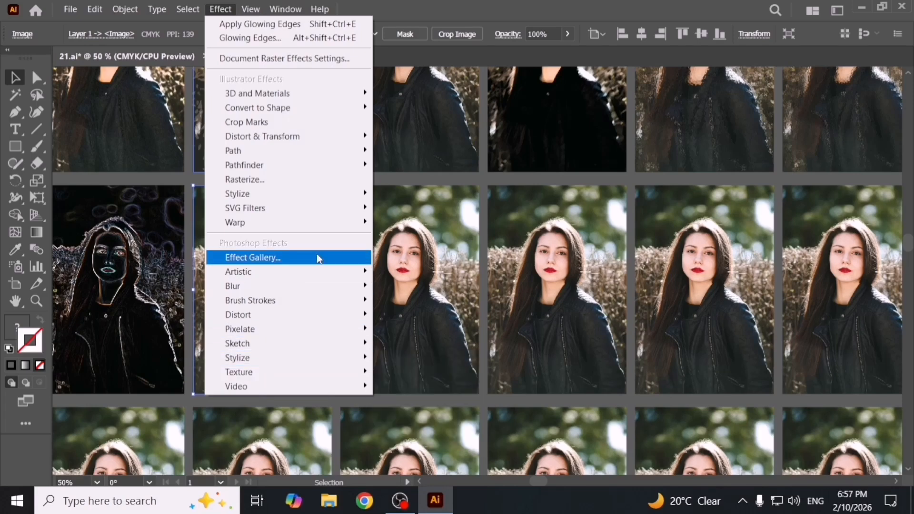
left_click(332, 254)
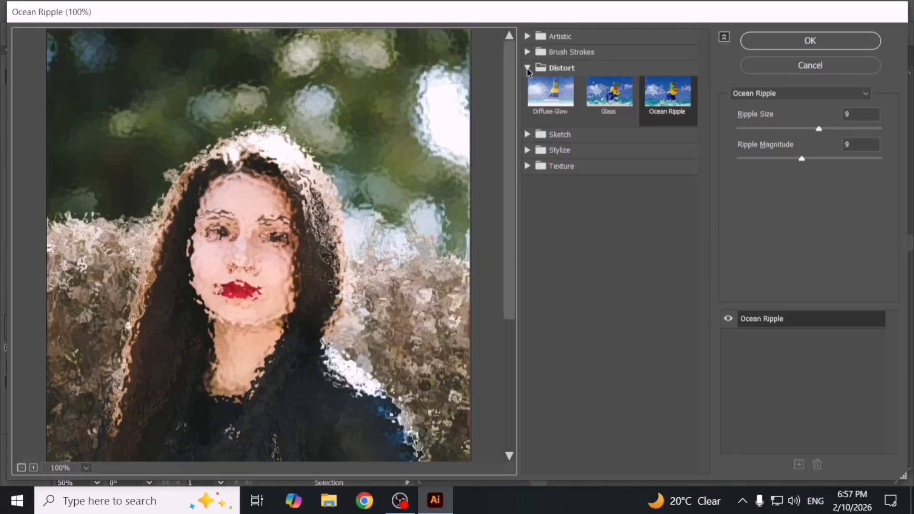
left_click(527, 68)
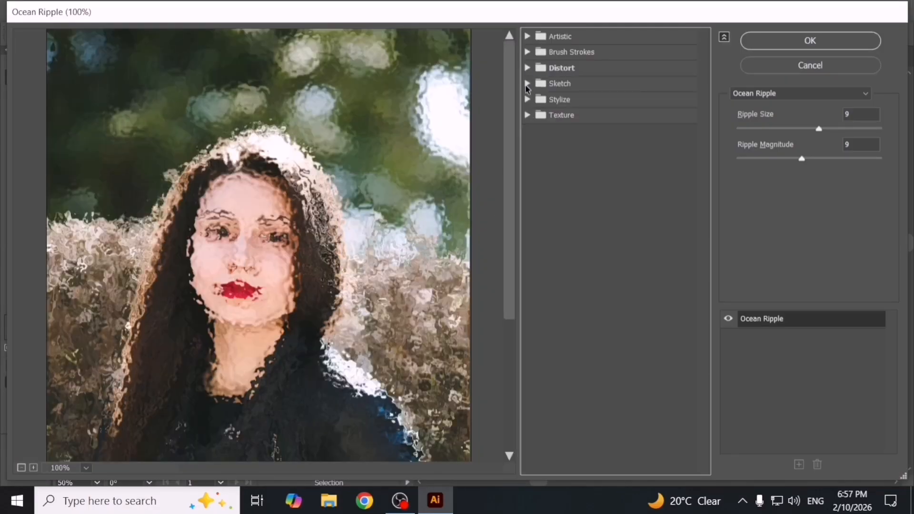
left_click(527, 116)
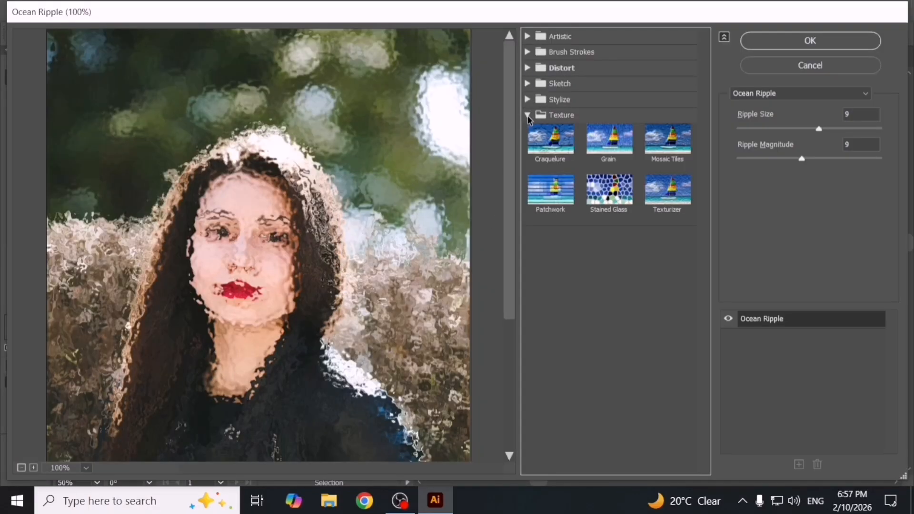
- Preview the Craquelure, Grain, Mosaic Tiles and Patchwork texture filters on the photo
left_click(547, 152)
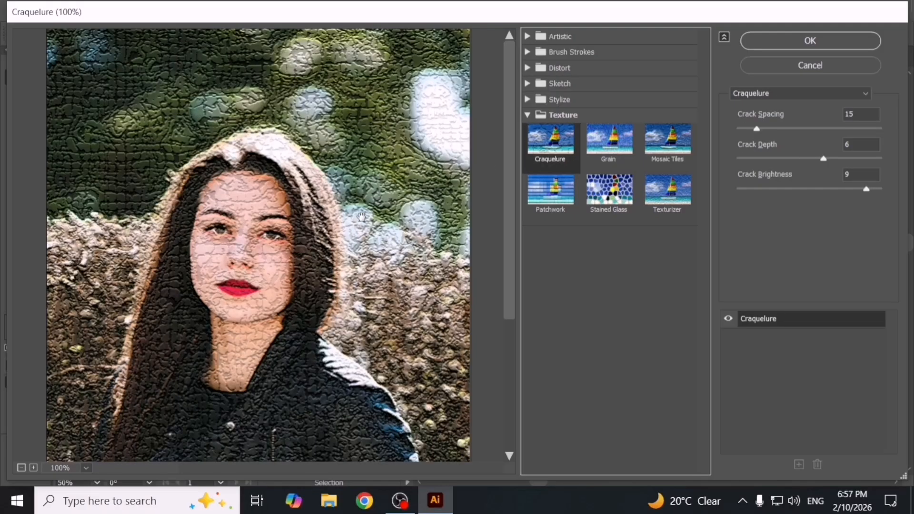
left_click(609, 155)
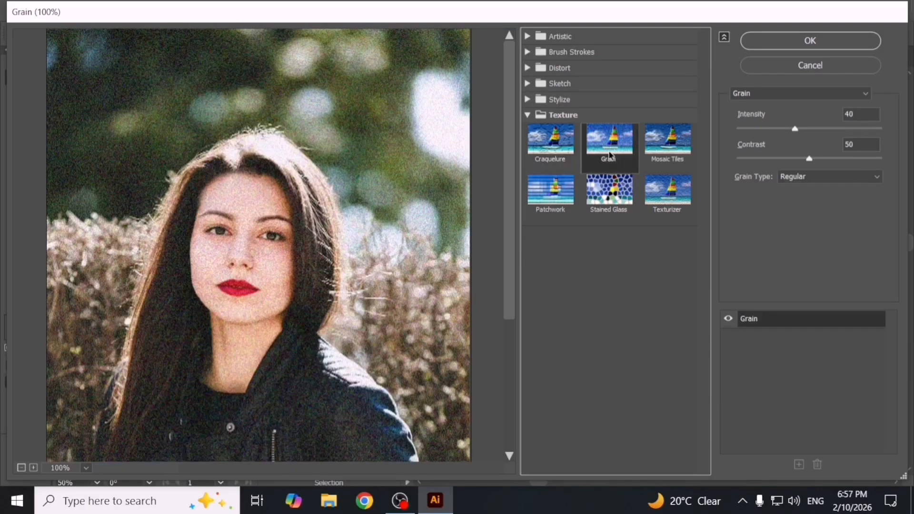
left_click(658, 149)
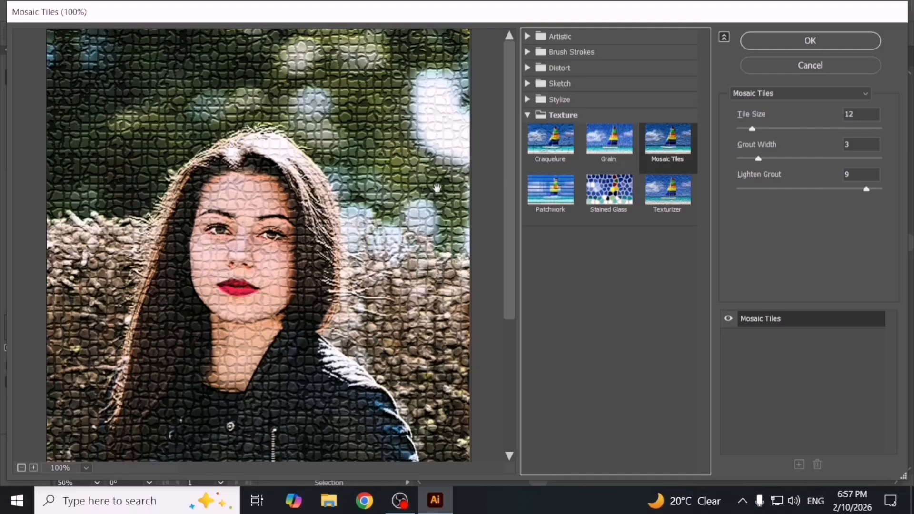
scroll(336, 225, "down", 1)
scroll(249, 276, "down", 5)
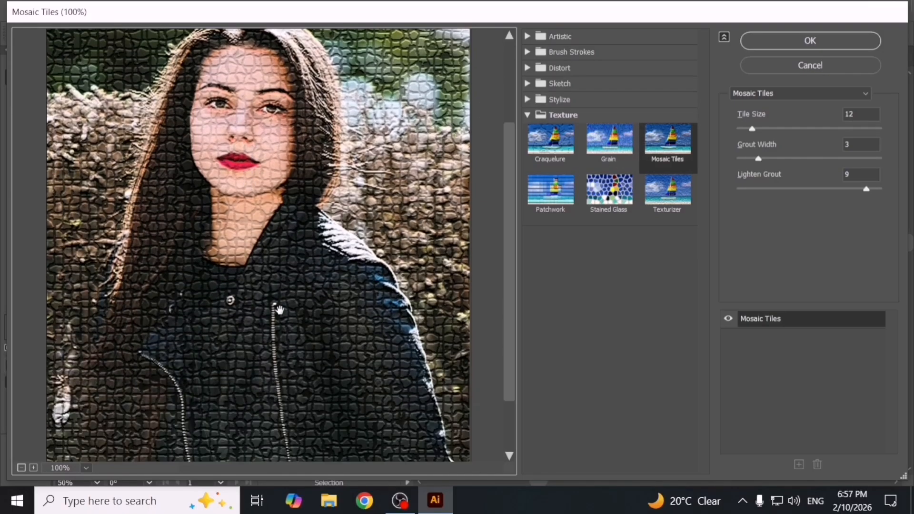
scroll(299, 157, "up", 3)
left_click(552, 188)
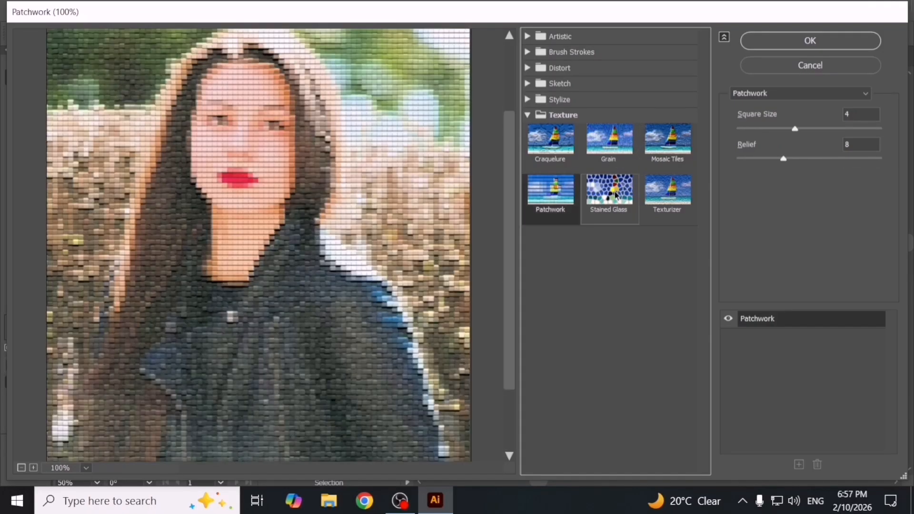
- Try the Stained Glass filter with cell size 29, border thickness 6 and light intensity 5
left_click(616, 195)
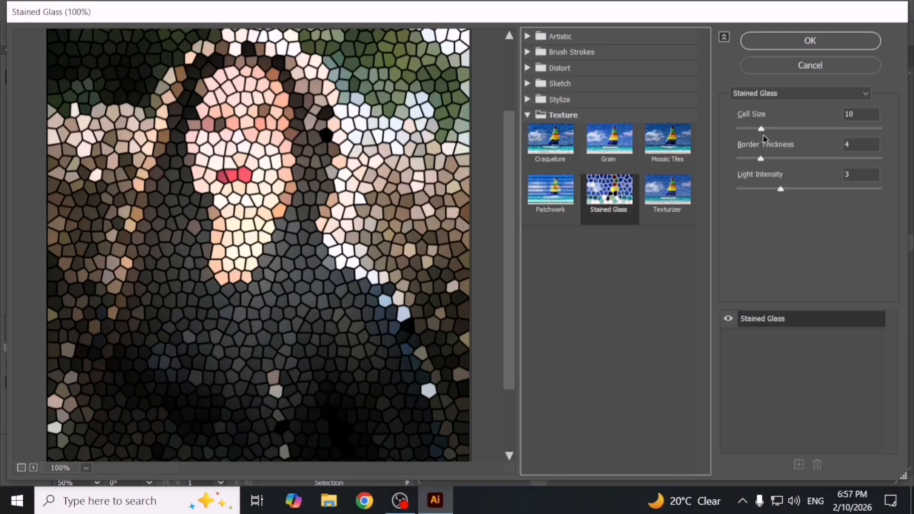
left_click_drag(760, 129, 818, 133)
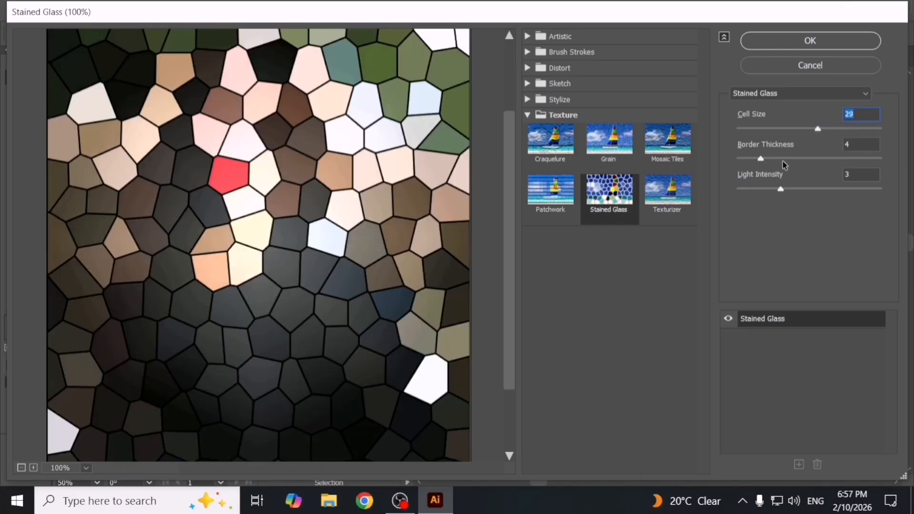
left_click_drag(761, 158, 794, 165)
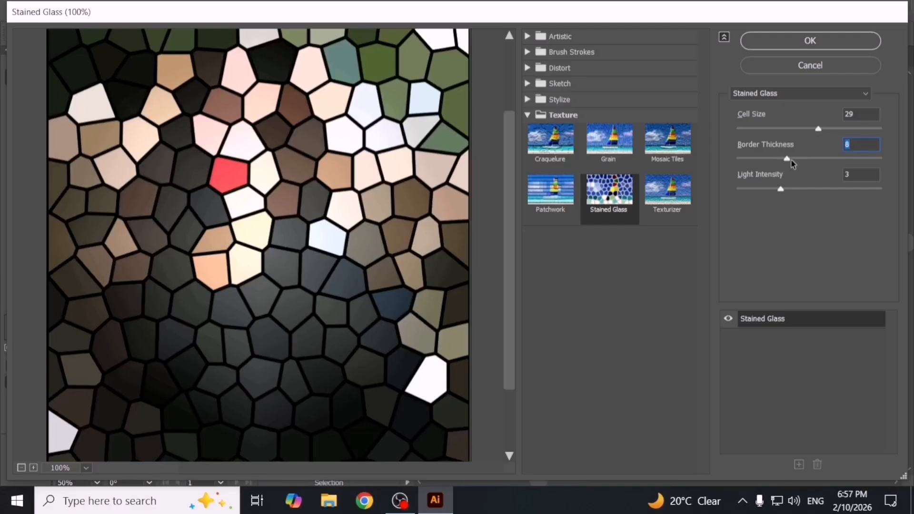
left_click(772, 161)
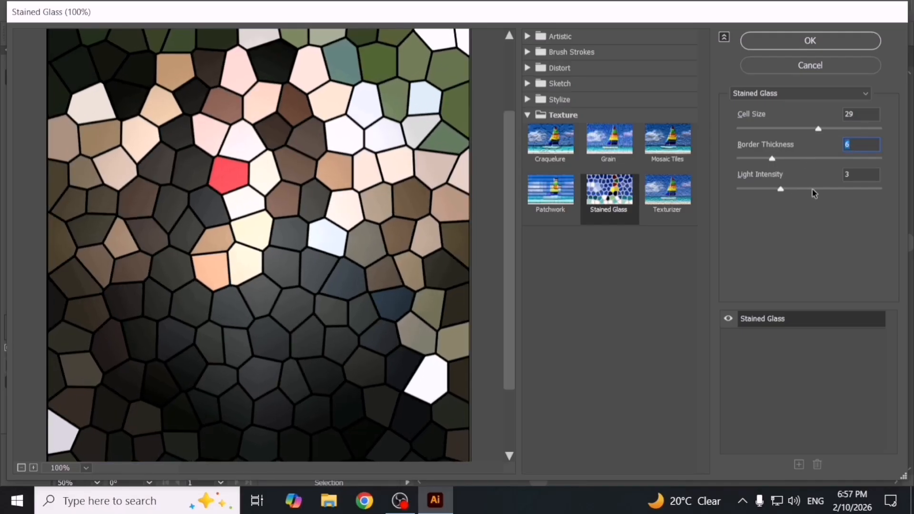
mouse_move(781, 190)
left_mouse_down()
mouse_move(827, 187)
mouse_move(781, 189)
left_mouse_up()
left_click(792, 330)
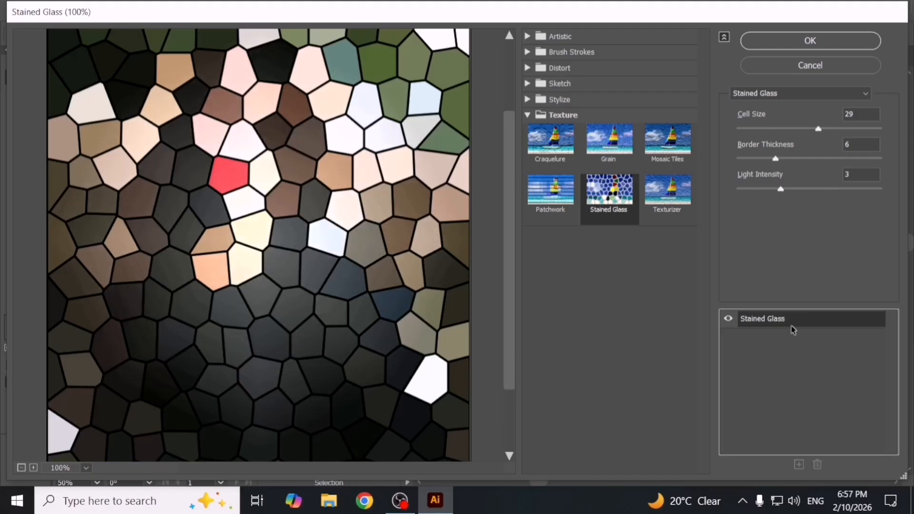
left_click_drag(779, 190, 805, 188)
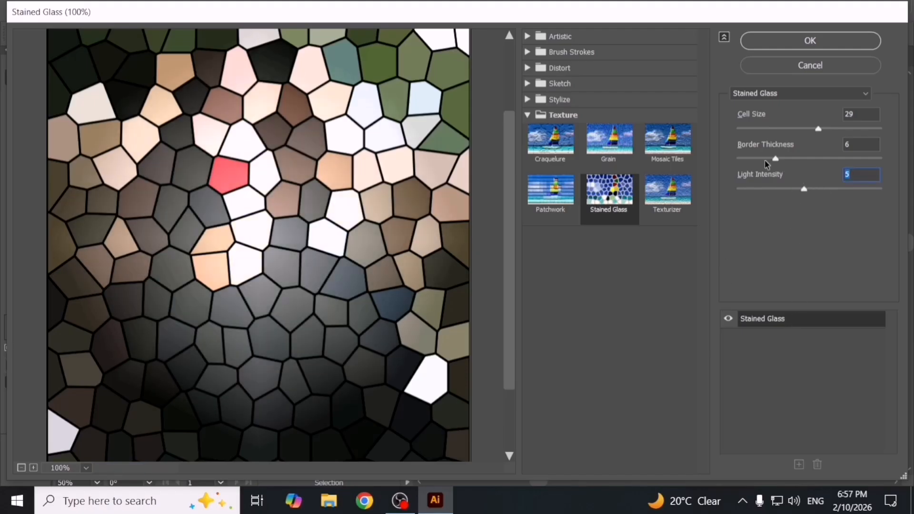
- Try the Texturizer filter with the Canvas texture scaled to 98%
left_click(663, 198)
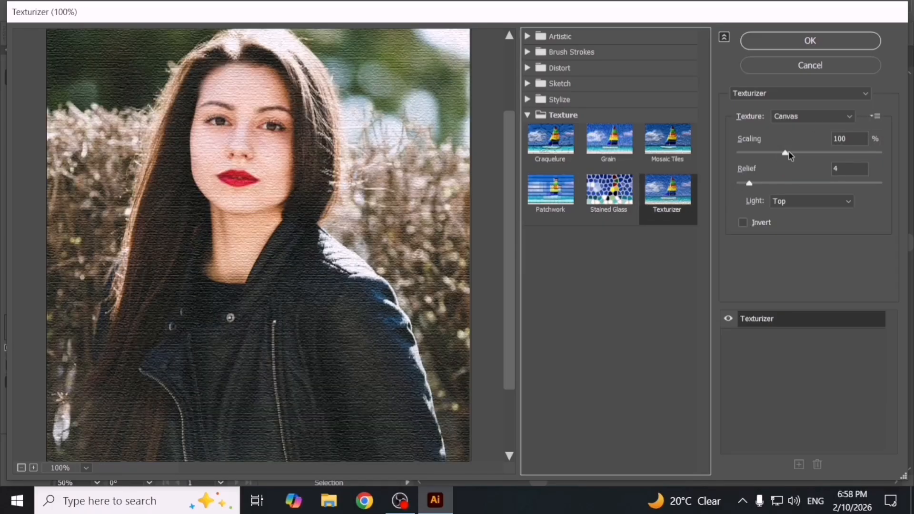
left_click_drag(786, 153, 762, 154)
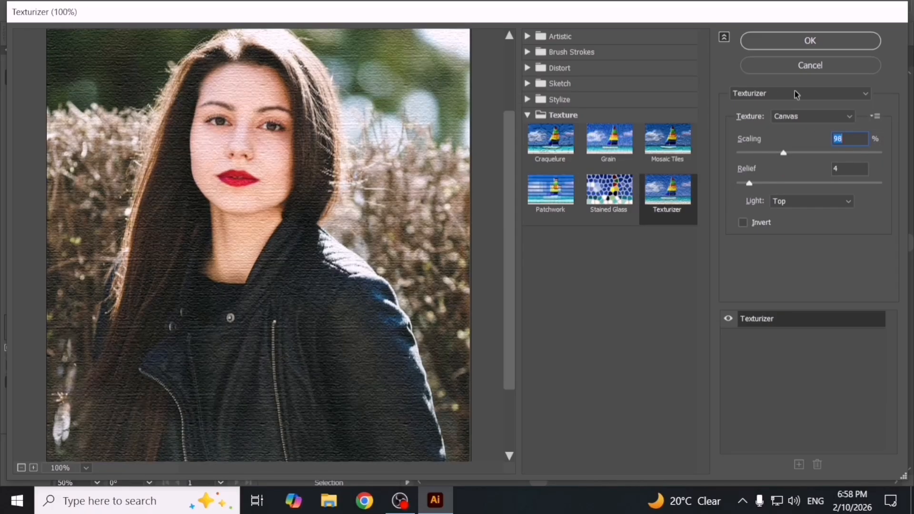
left_click(823, 94)
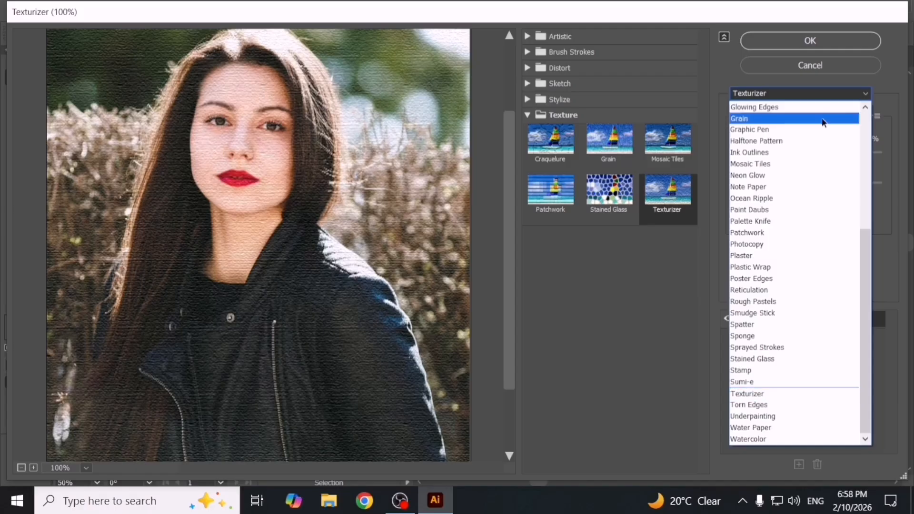
left_click(708, 301)
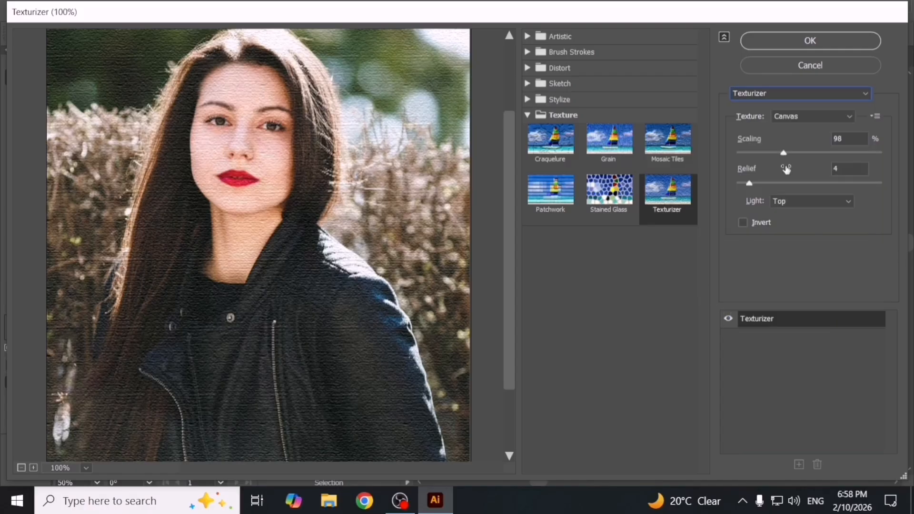
- Compare the Burlap and Sandstone textures in the Texturizer filter, returning to Burlap to inspect the preview
left_click(811, 117)
left_click(808, 143)
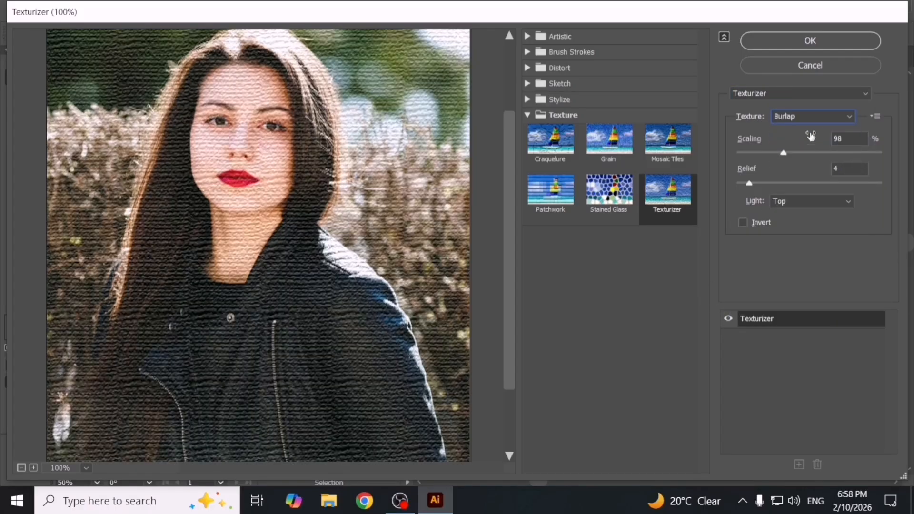
left_click(814, 119)
left_click(812, 165)
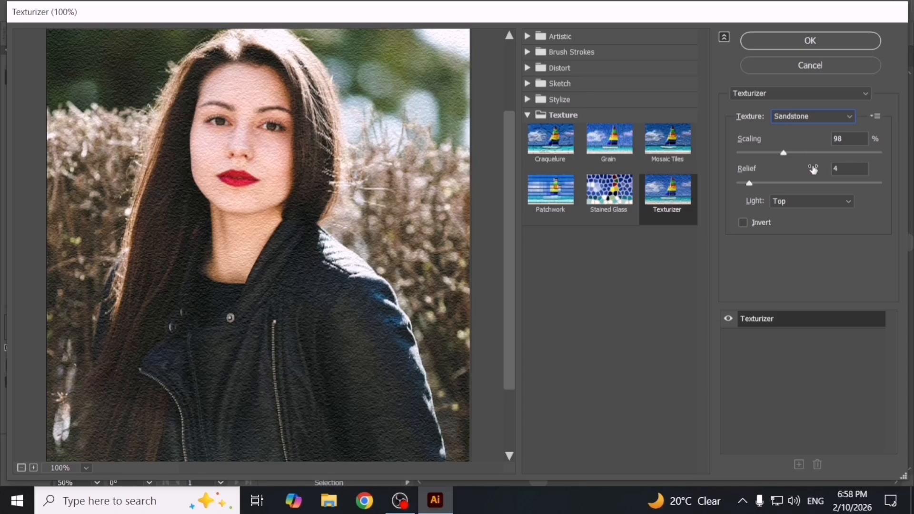
left_click(811, 117)
left_click(805, 142)
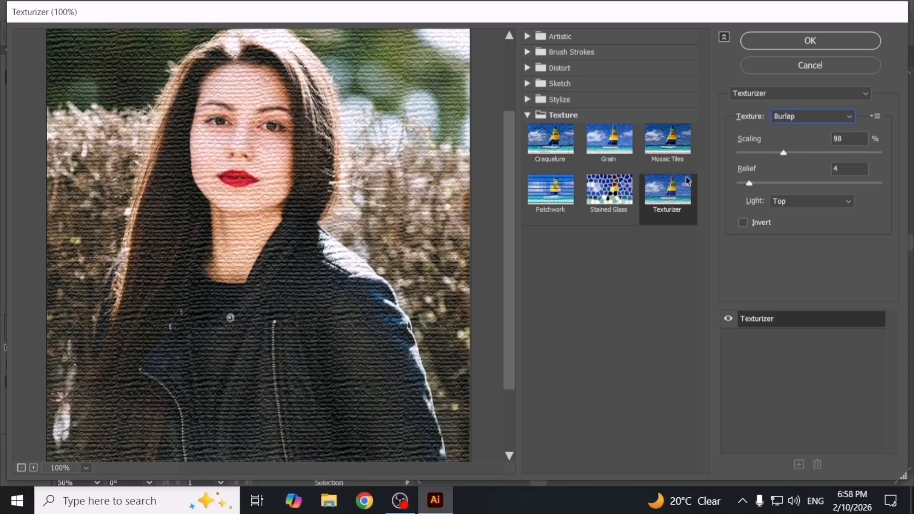
left_click_drag(310, 238, 381, 324)
left_click_drag(355, 246, 360, 316)
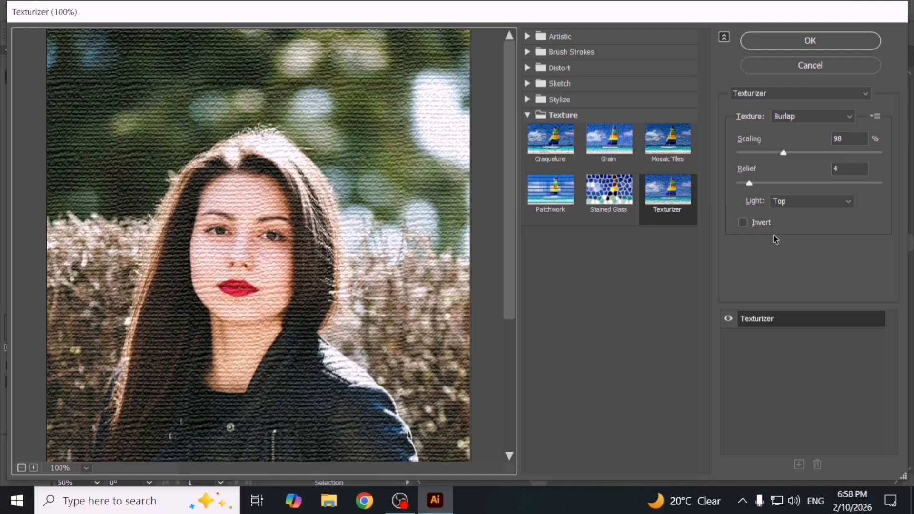
- Apply Stained Glass to the photo with cell size 3, border thickness 3 and light intensity 2
left_click(618, 209)
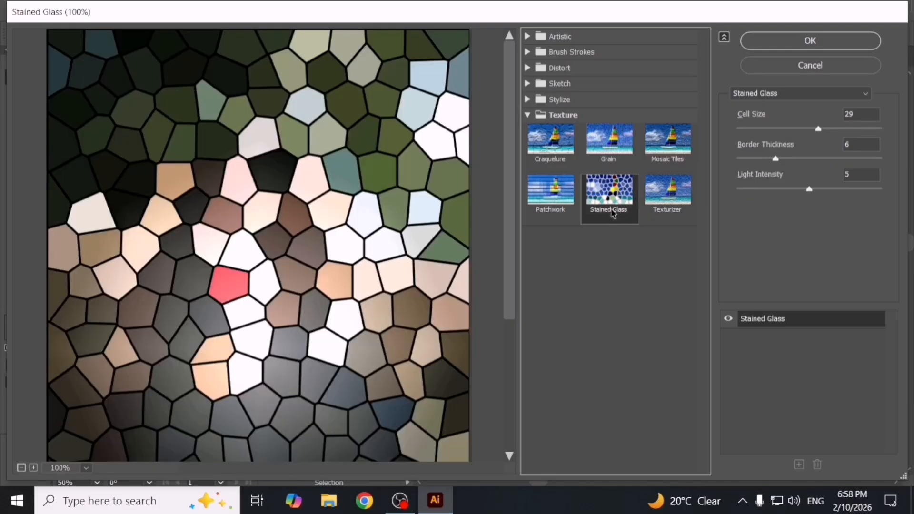
left_click_drag(814, 129, 740, 131)
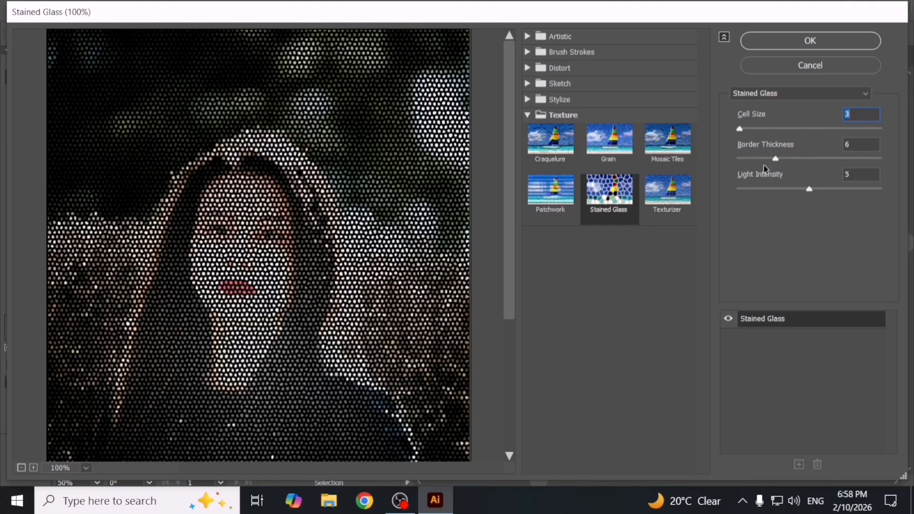
left_click_drag(805, 193, 768, 194)
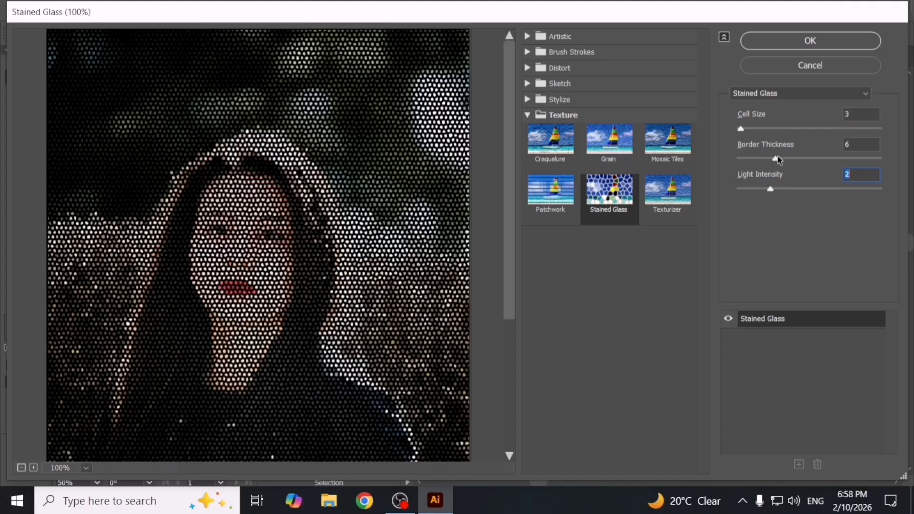
left_click_drag(776, 160, 750, 161)
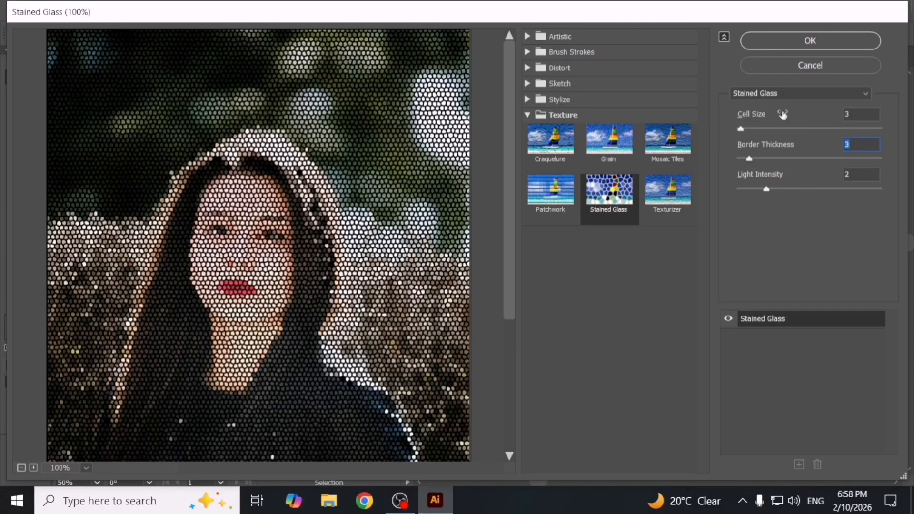
left_click(810, 41)
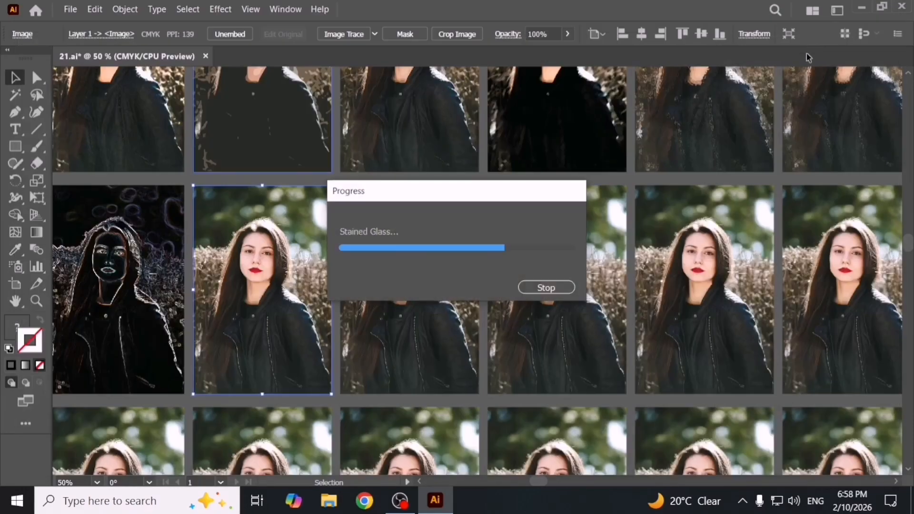
- Delete the bottom two rows of unedited photo copies from the grid
scroll(437, 291, "down", 3)
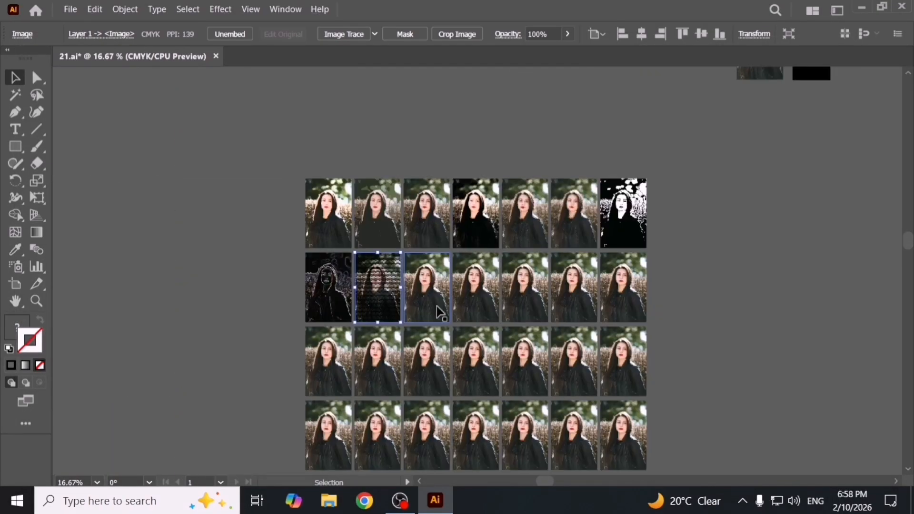
left_click_drag(440, 311, 423, 240)
left_click_drag(666, 175, 434, 401)
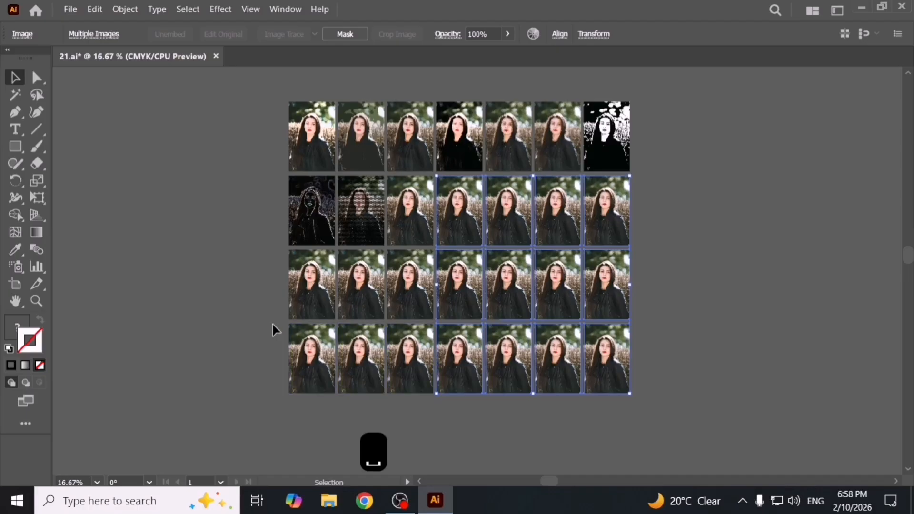
left_click_drag(250, 288, 823, 430)
key("Delete")
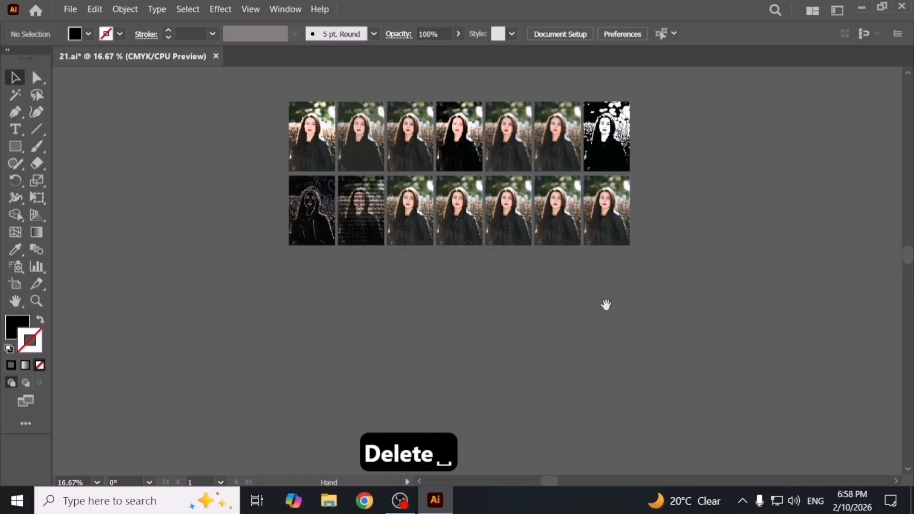
left_click_drag(604, 306, 604, 370)
scroll(420, 246, "up", 1)
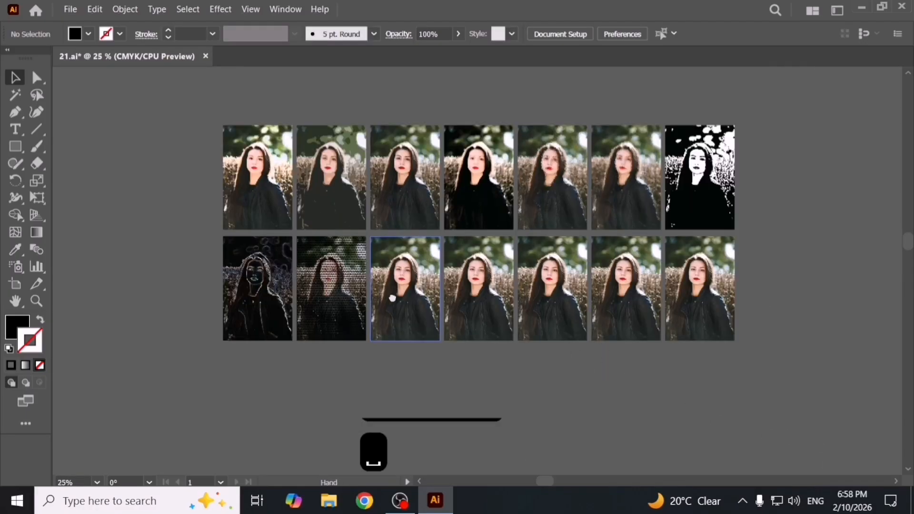
left_click_drag(395, 293, 424, 343)
scroll(436, 361, "up", 1)
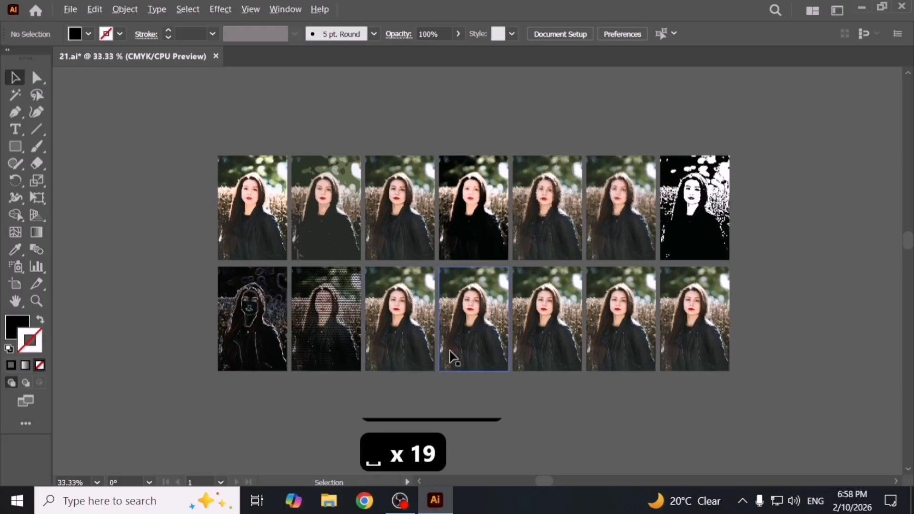
- Apply De-Interlace to the third photo in the second row, eliminating odd lines and creating new fields by interpolation
left_click_drag(425, 316, 351, 337)
left_click(414, 329)
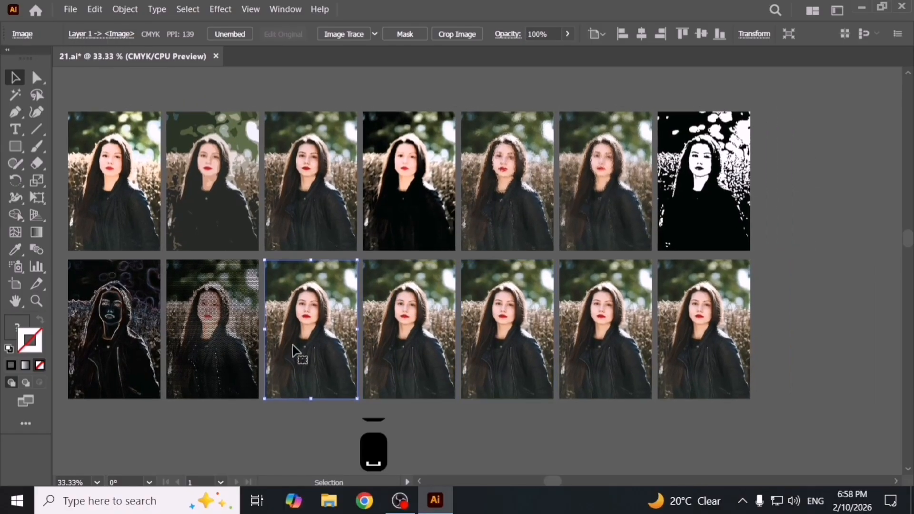
scroll(300, 352, "up", 2)
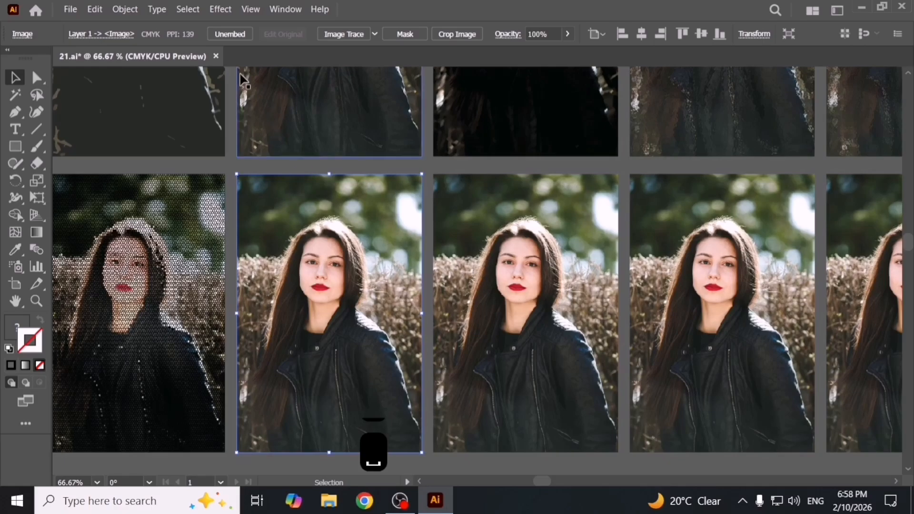
left_click(221, 9)
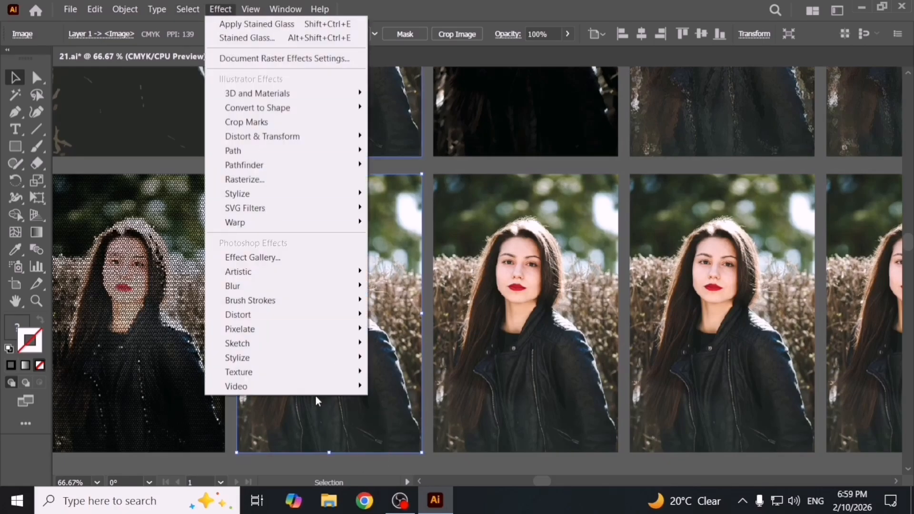
mouse_move(324, 391)
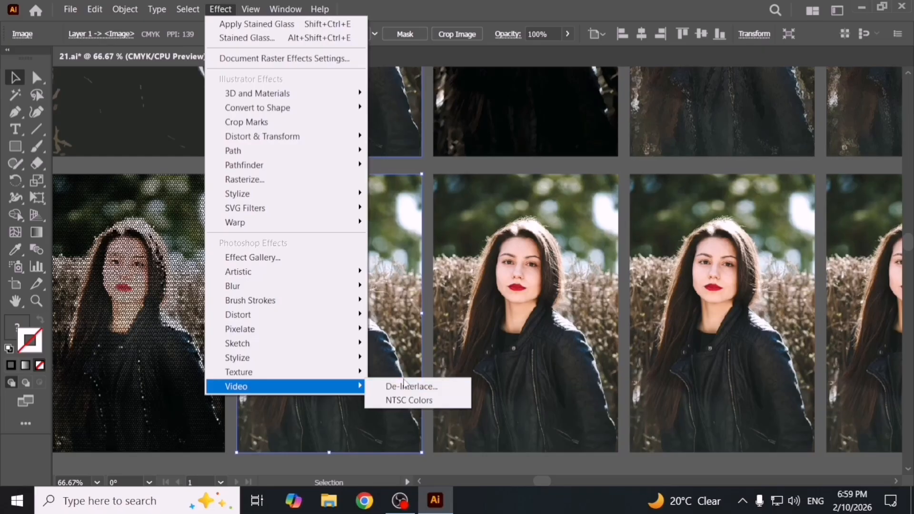
left_click(450, 388)
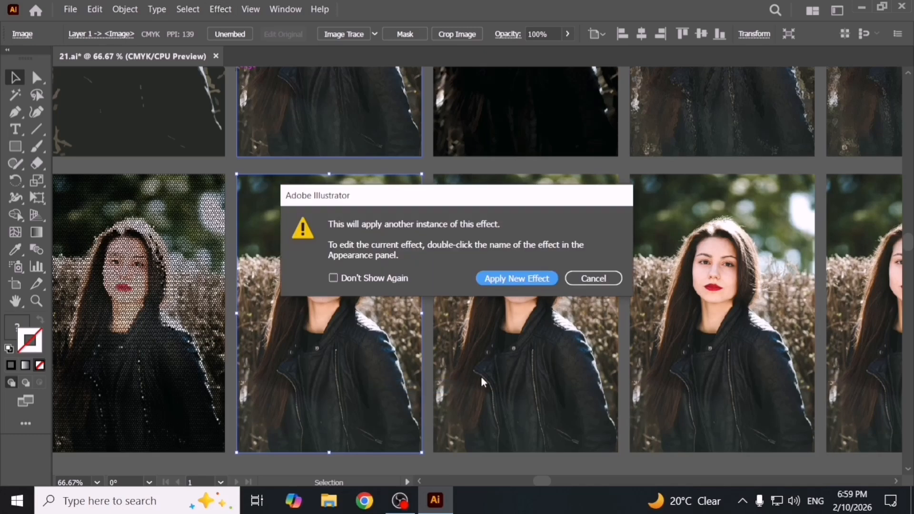
left_click(518, 278)
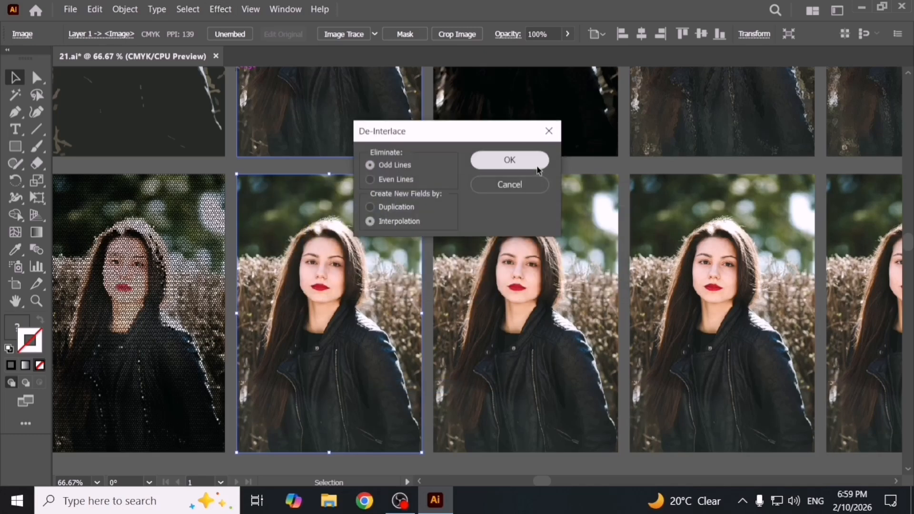
left_click(508, 161)
- Undo and redo the De-Interlace effect to compare the facial detail up close, ending with the effect undone
scroll(333, 276, "up", 6)
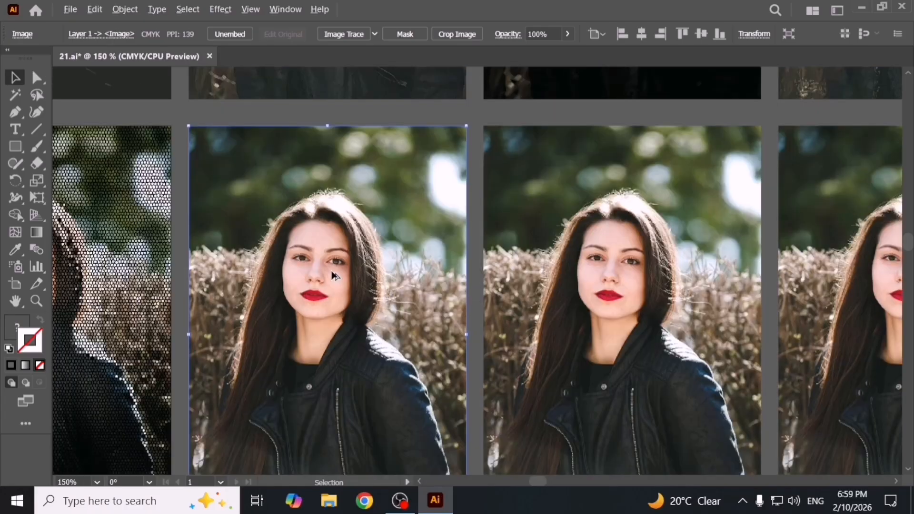
key("ctrl+z")
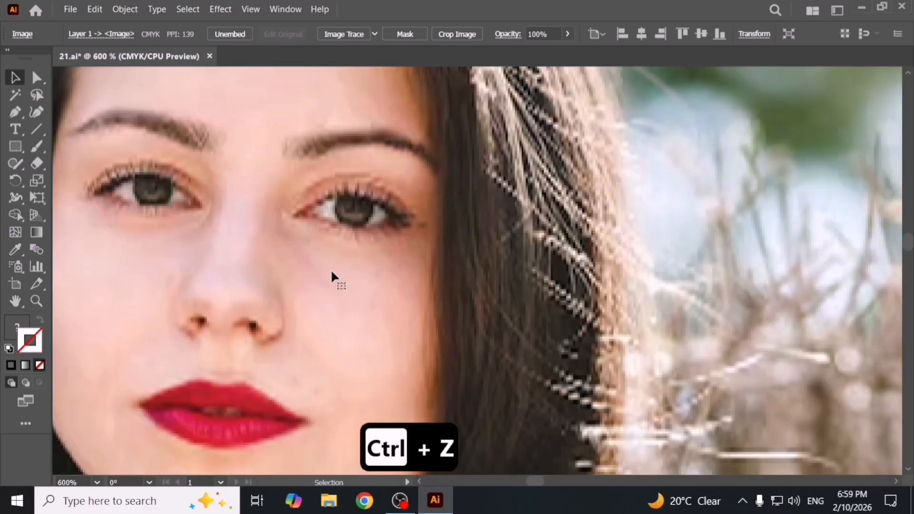
scroll(414, 285, "down", 4)
key("ctrl+shift+z")
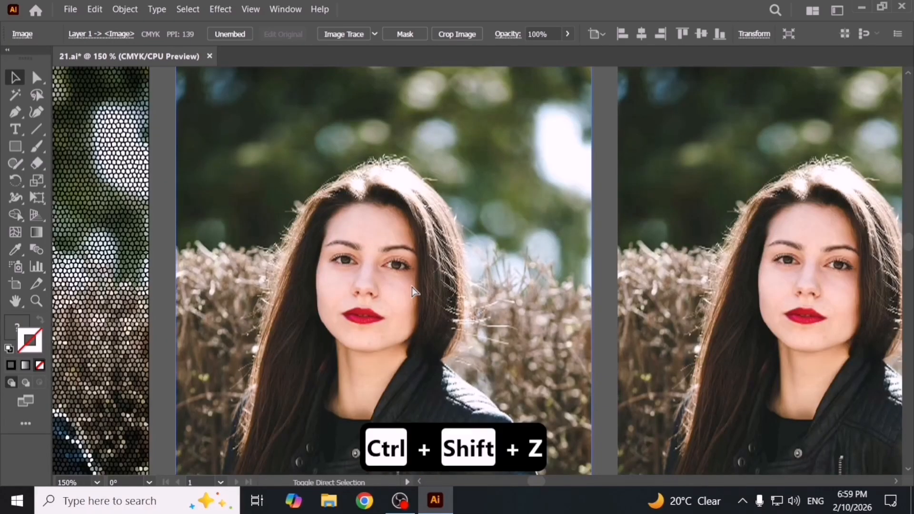
key("ctrl+z")
scroll(412, 288, "down", 3)
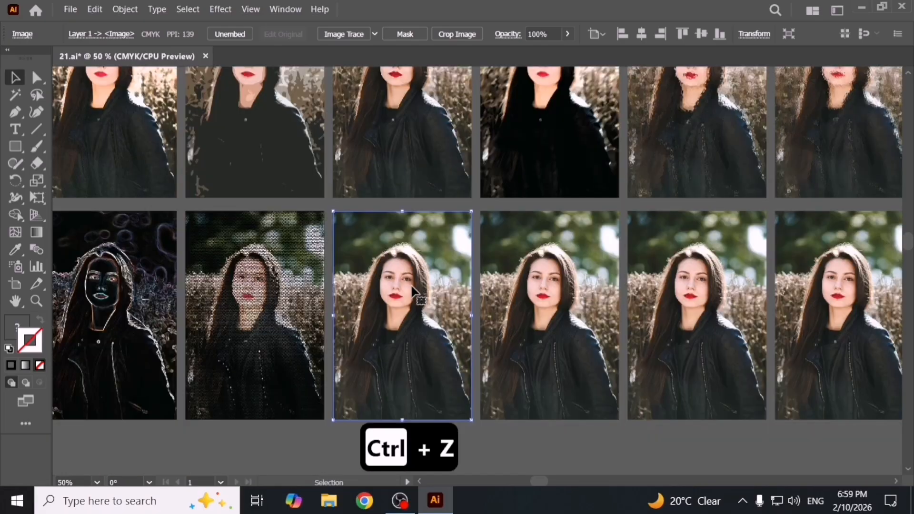
- Display the appearance attributes of the first photo in the top row and enlarge the list to show all its effects
scroll(464, 314, "right", 2)
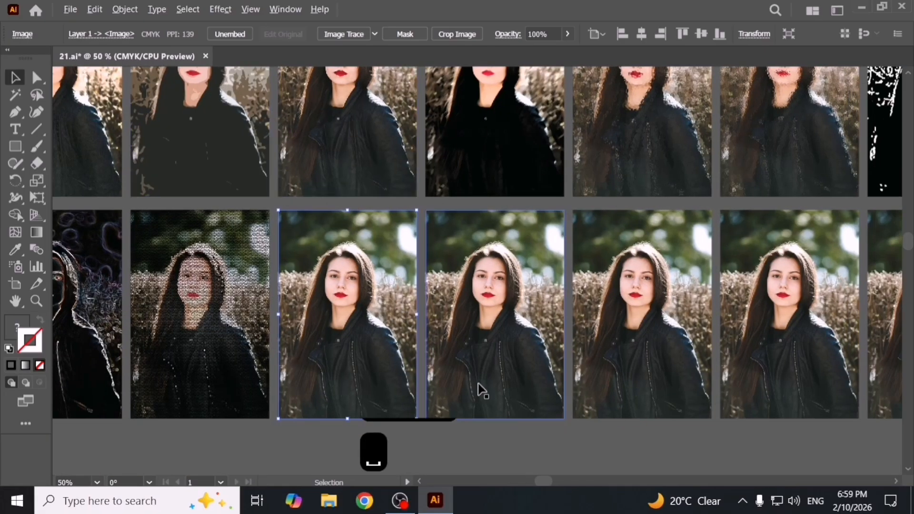
scroll(391, 366, "down", 2)
left_click(273, 250)
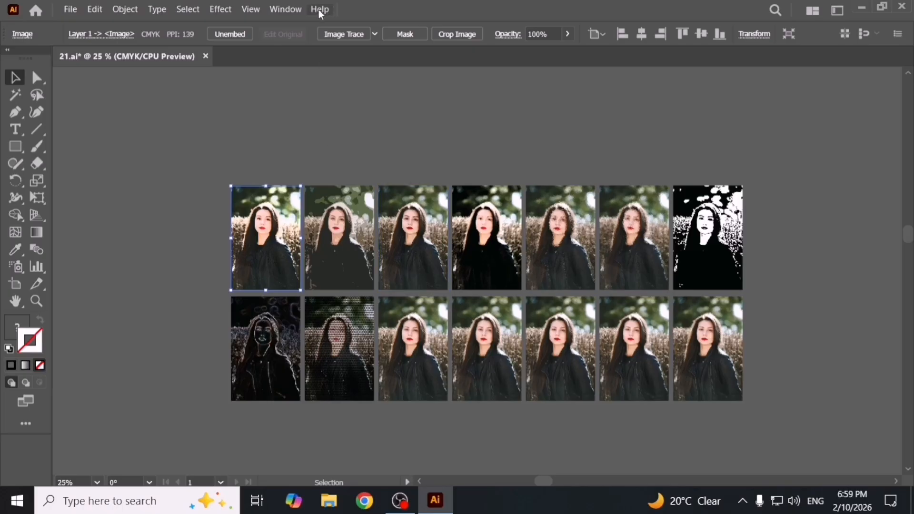
left_click(290, 10)
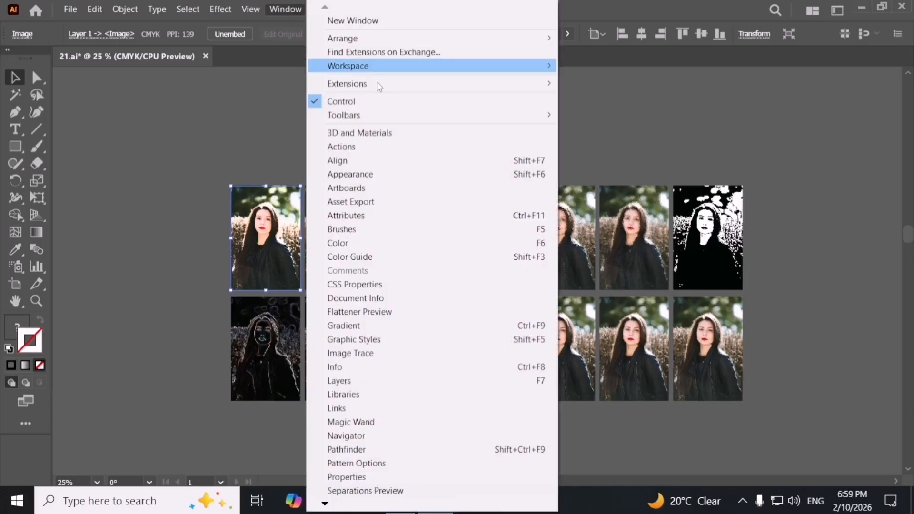
left_click(418, 177)
left_click_drag(478, 153, 162, 134)
left_click(568, 135)
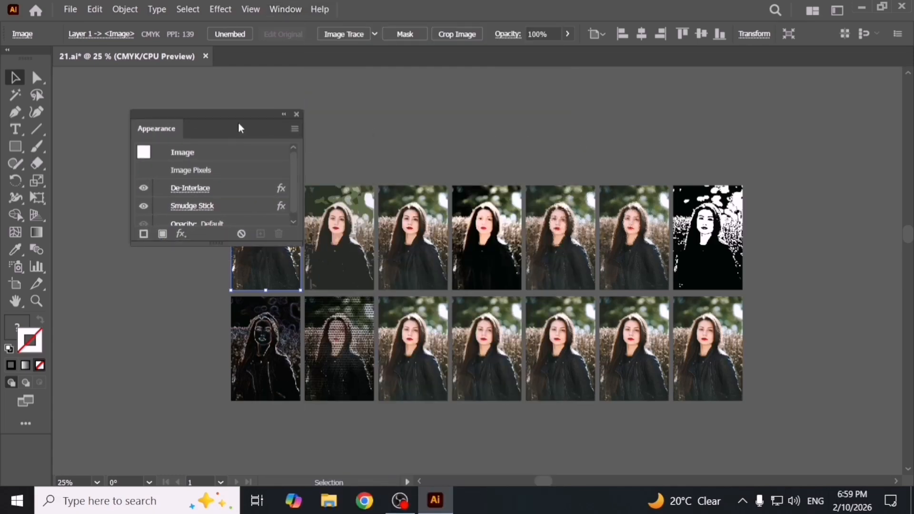
left_click_drag(240, 128, 602, 132)
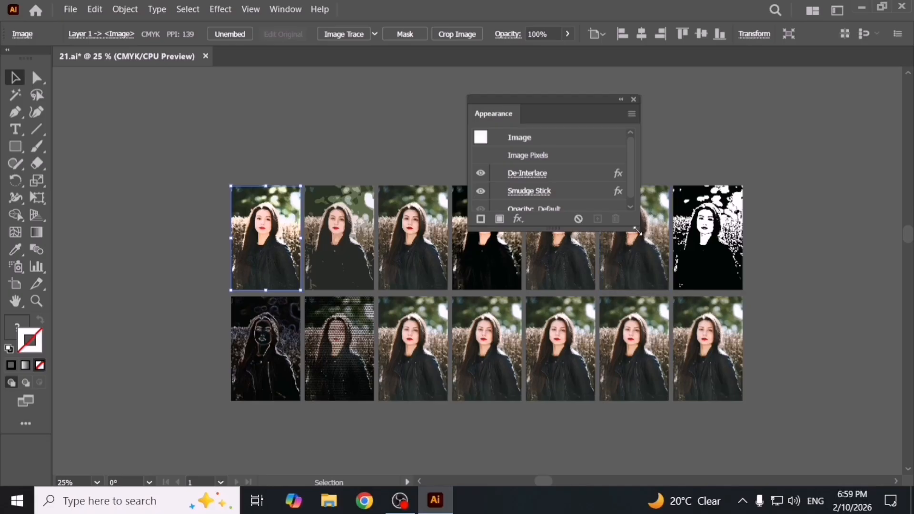
left_click_drag(644, 233, 629, 271)
left_click_drag(573, 102, 634, 105)
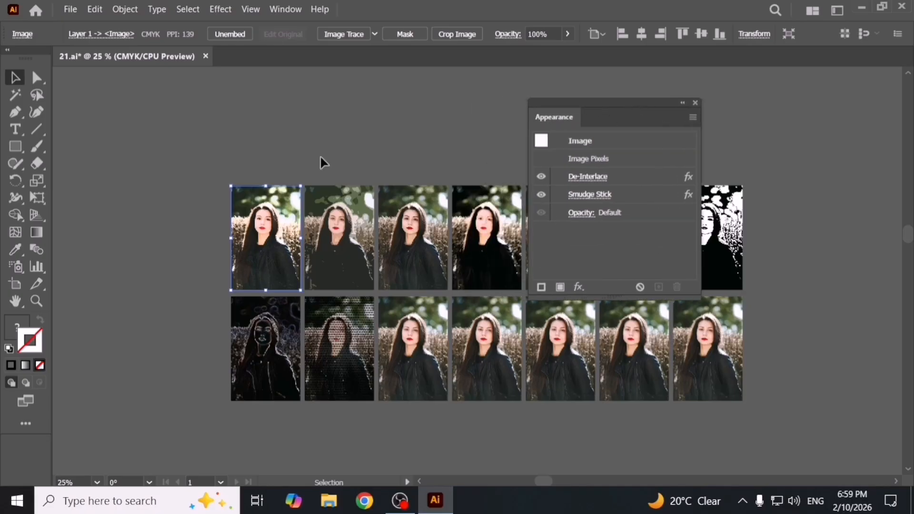
- Hide the first photo's Smudge Stick effect and delete its De-Interlace effect
left_click(320, 152)
left_click(241, 221)
scroll(242, 234, "up", 3)
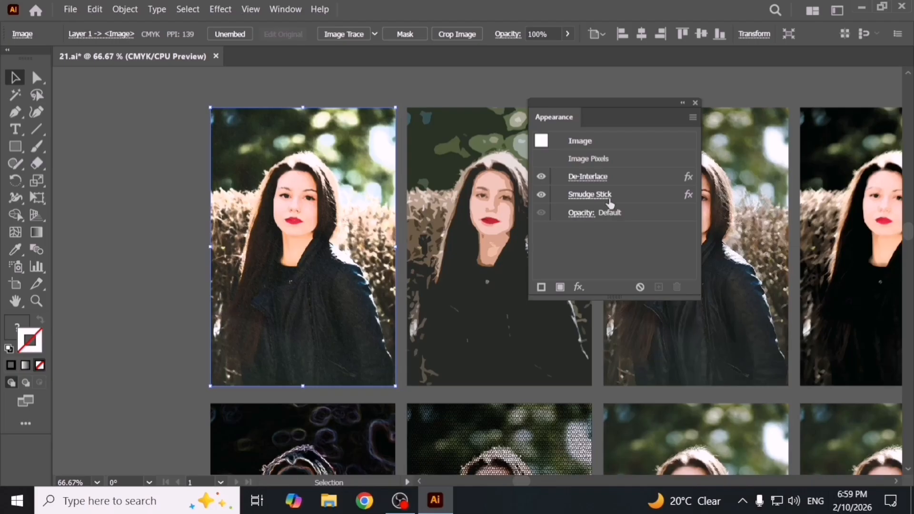
left_click(542, 195)
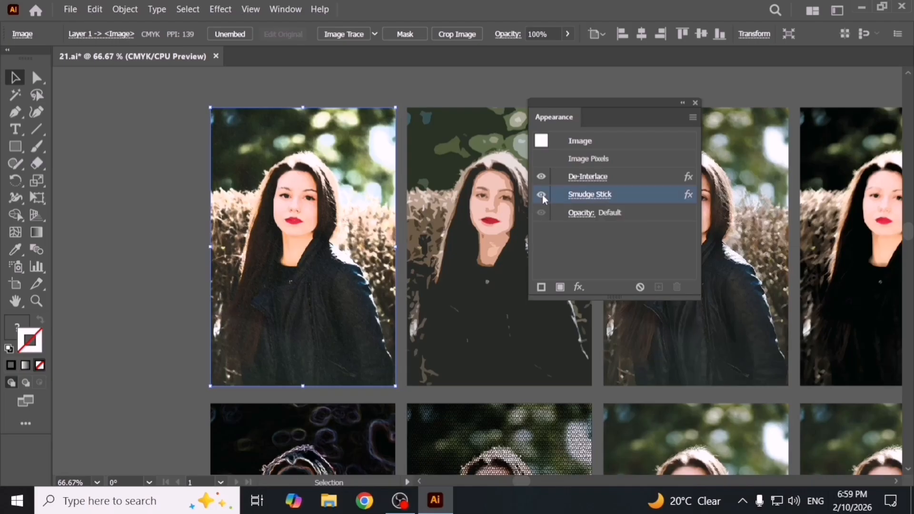
left_click(542, 195)
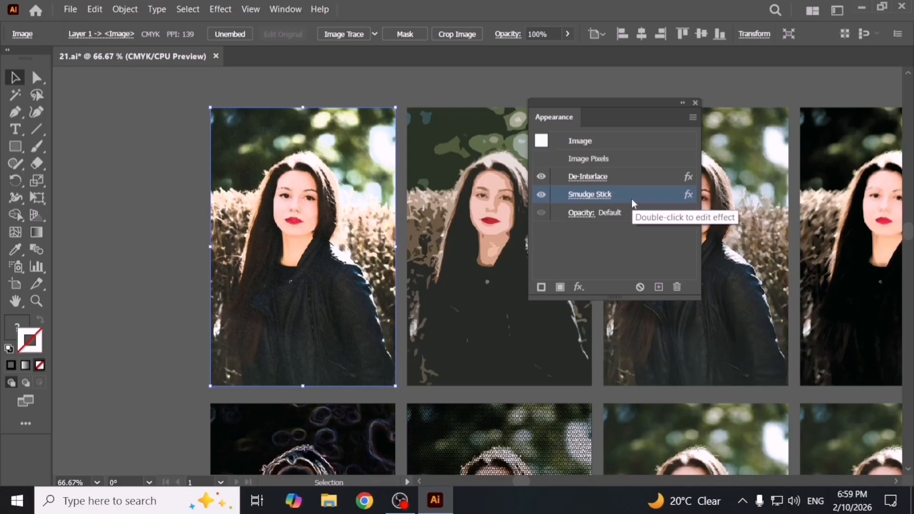
left_click(542, 195)
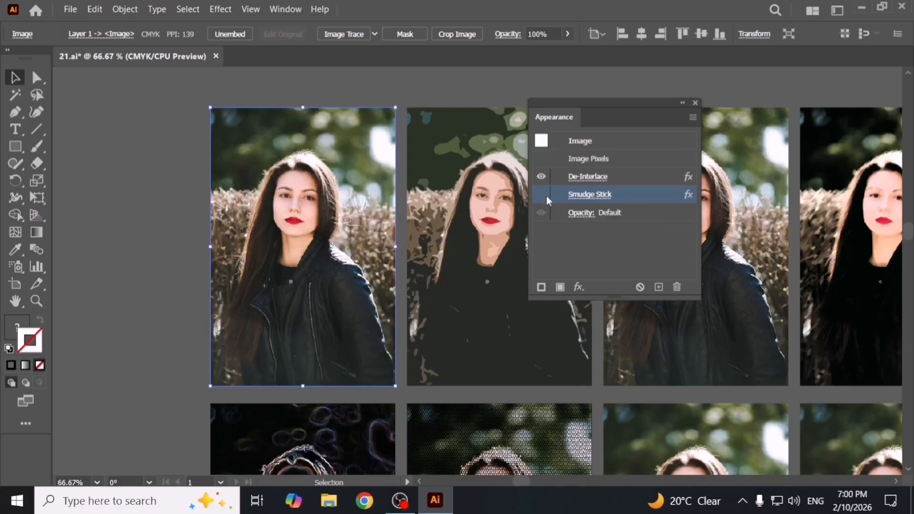
left_click(541, 178)
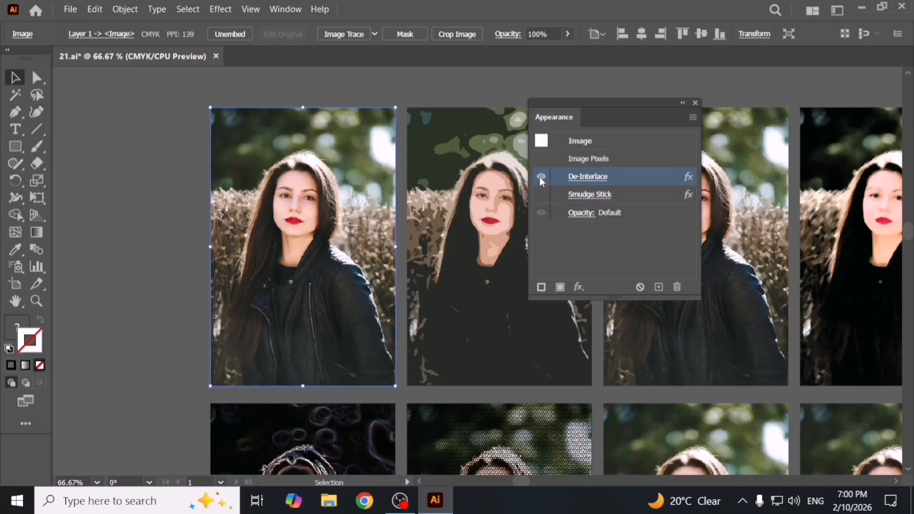
left_click(678, 286)
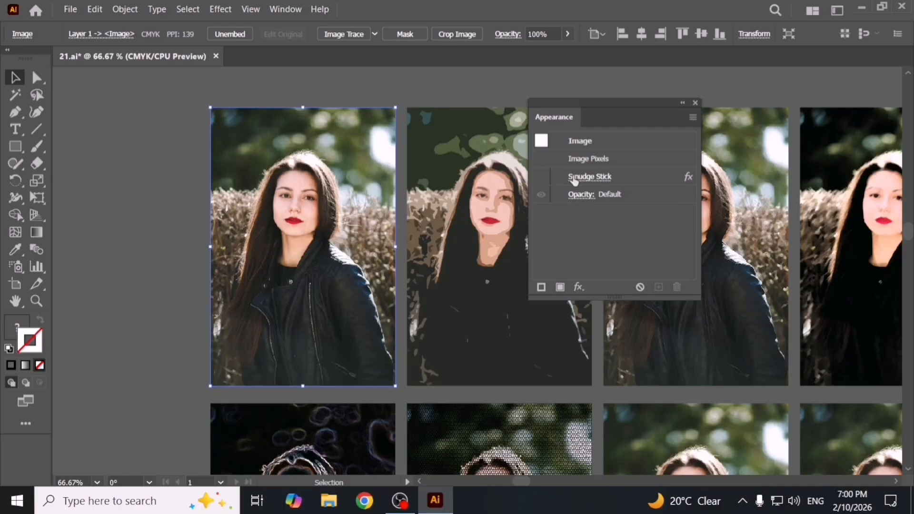
left_click(611, 178)
left_click(597, 178)
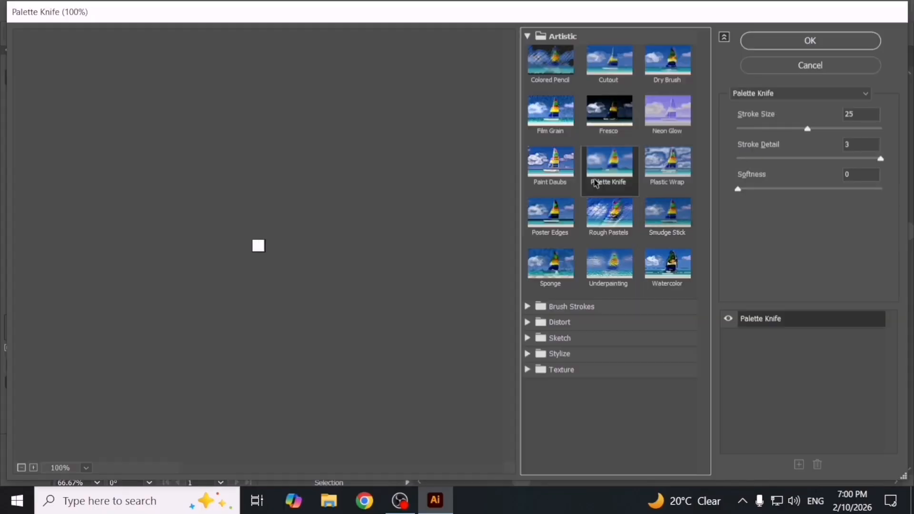
left_click(814, 65)
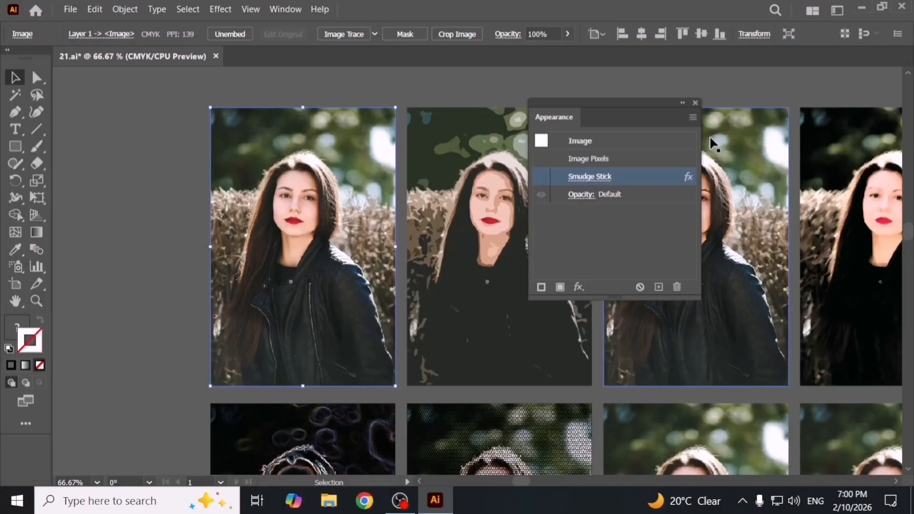
- Replace the first photo's Smudge Stick effect with Neon Glow at glow size 5 and glow brightness 15
left_click(599, 178)
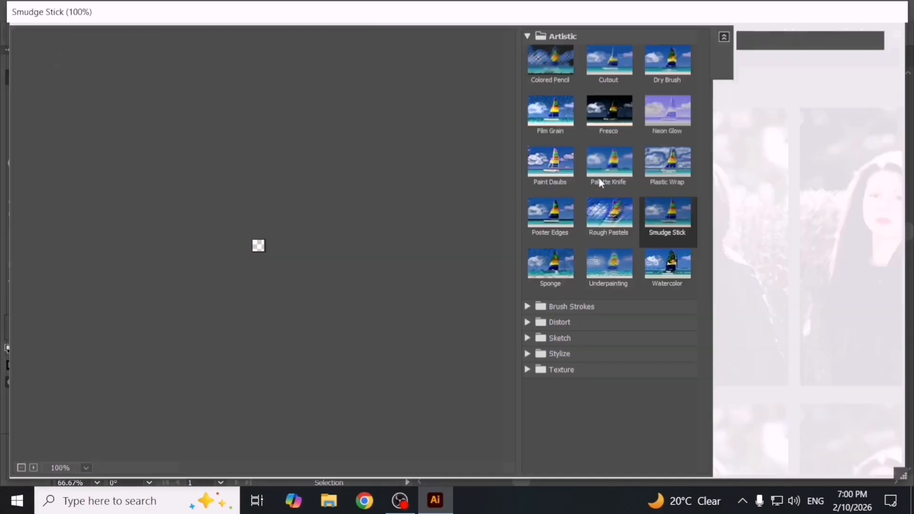
left_click(609, 165)
left_click(674, 117)
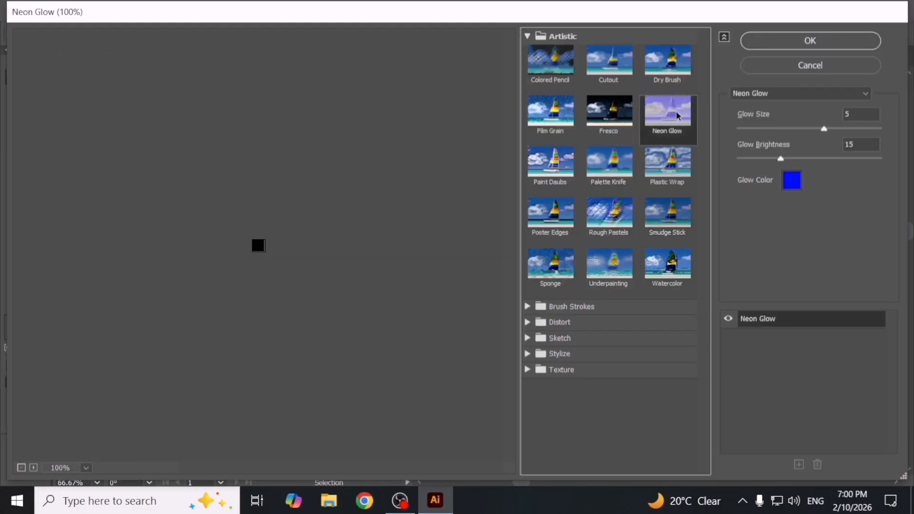
left_click(790, 43)
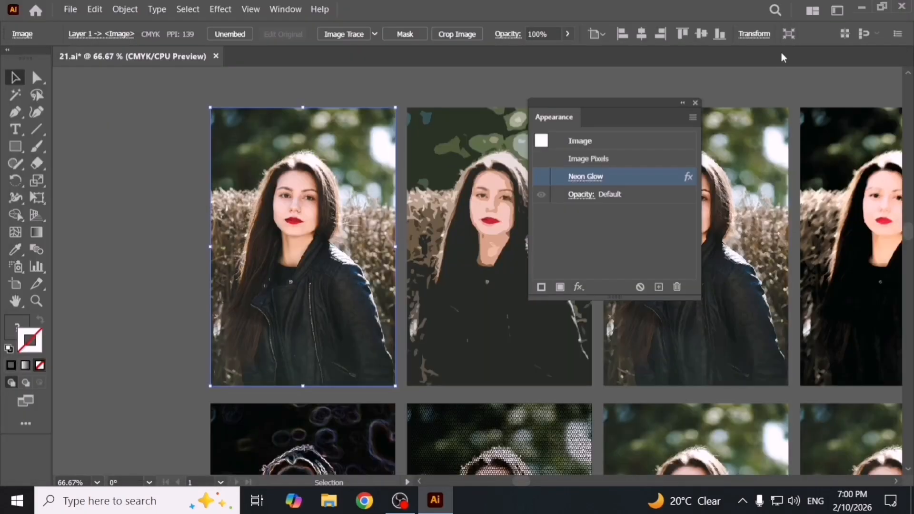
- Replace the first photo's Neon Glow effect with a visible Paint Daubs effect and close the list of appearance attributes
left_click(601, 158)
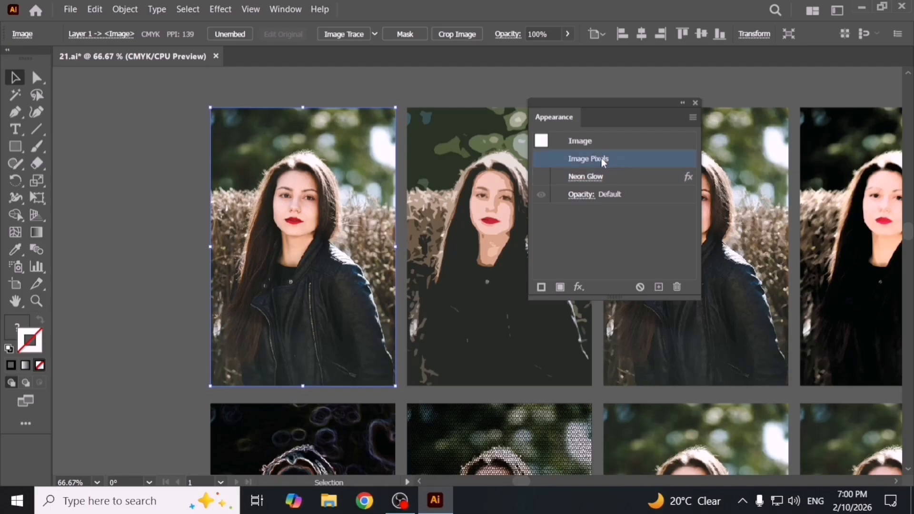
double_click(536, 181)
left_click(543, 171)
left_click(819, 42)
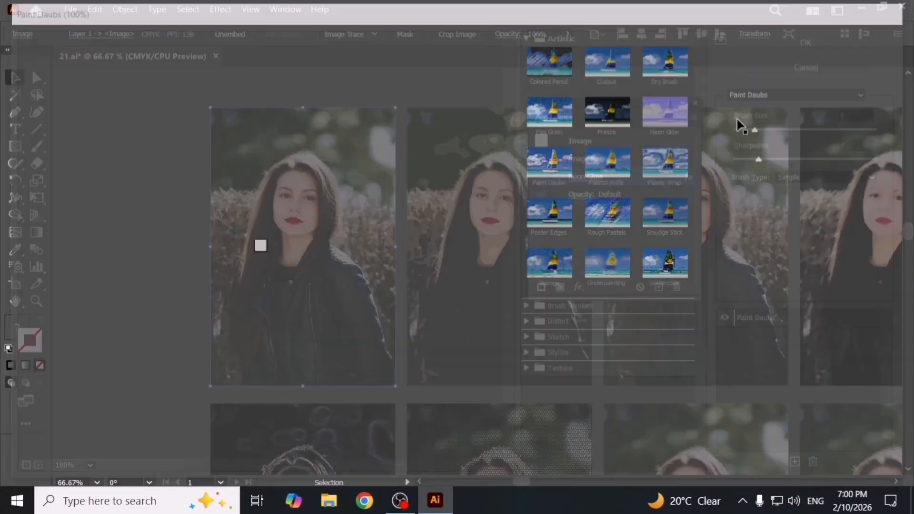
left_click(538, 194)
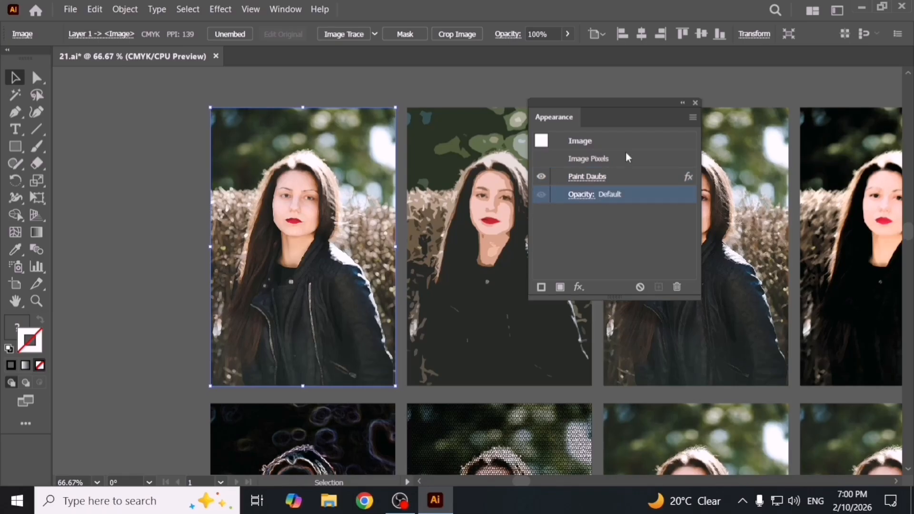
left_click(695, 102)
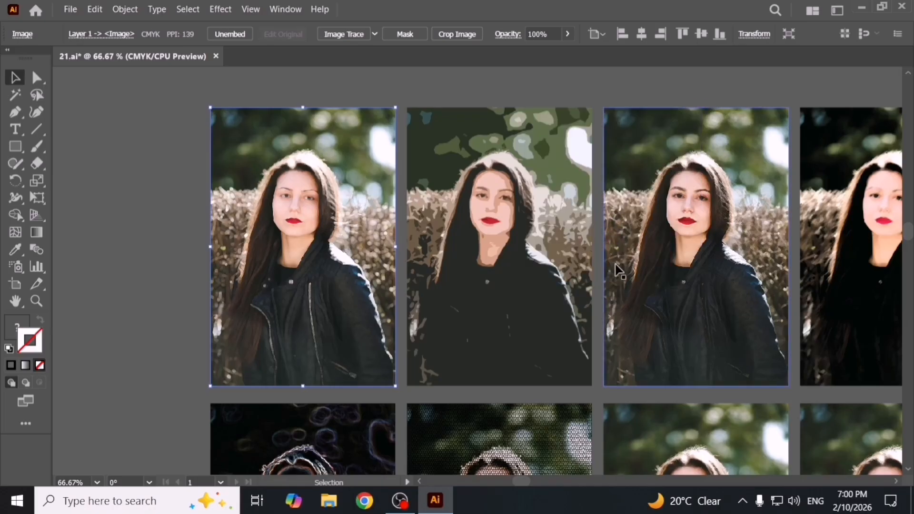
- Show the fourth top-row photo's appearance attributes and set its De-Interlace effect to create new fields by Duplication
left_click_drag(334, 255, 202, 261)
left_click(398, 242)
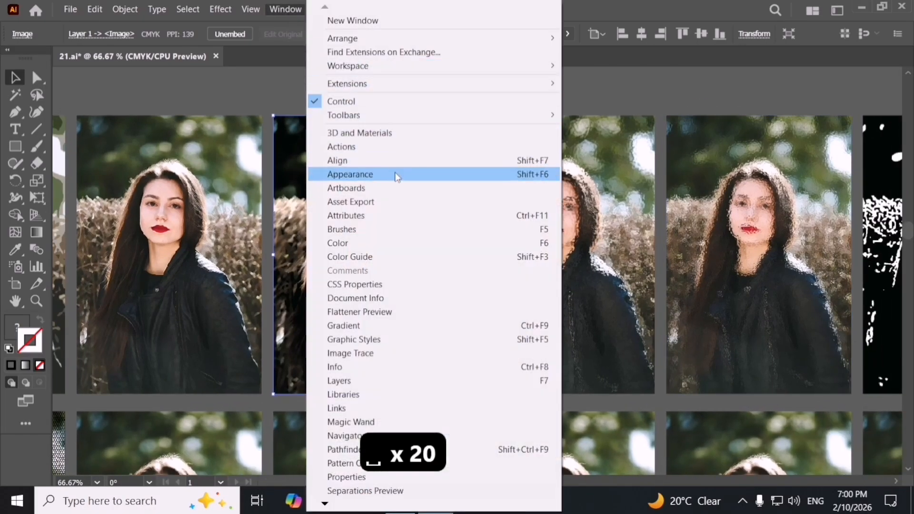
left_click(398, 176)
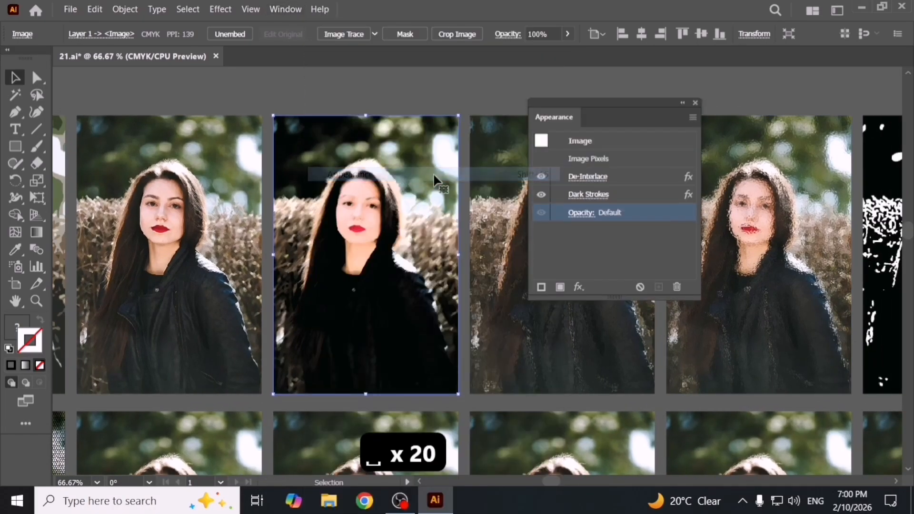
left_click(588, 178)
left_click(398, 180)
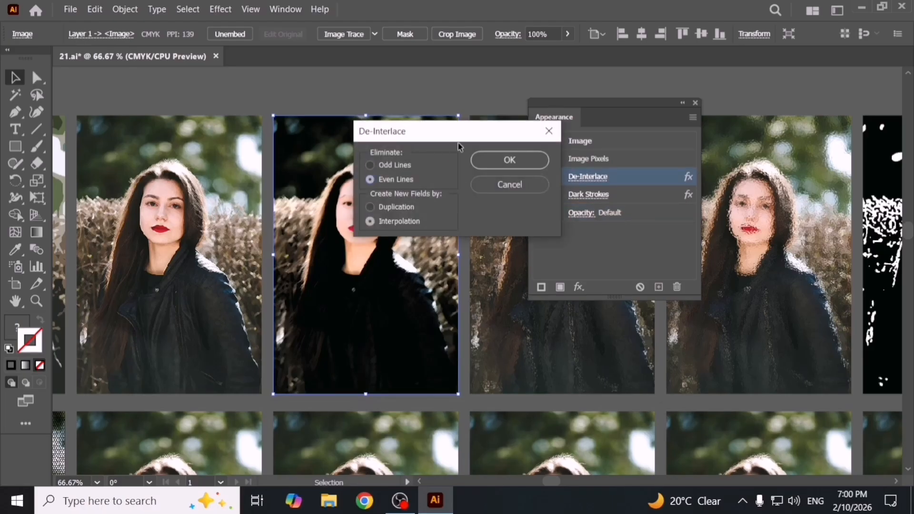
left_click_drag(468, 141, 557, 109)
left_click(481, 175)
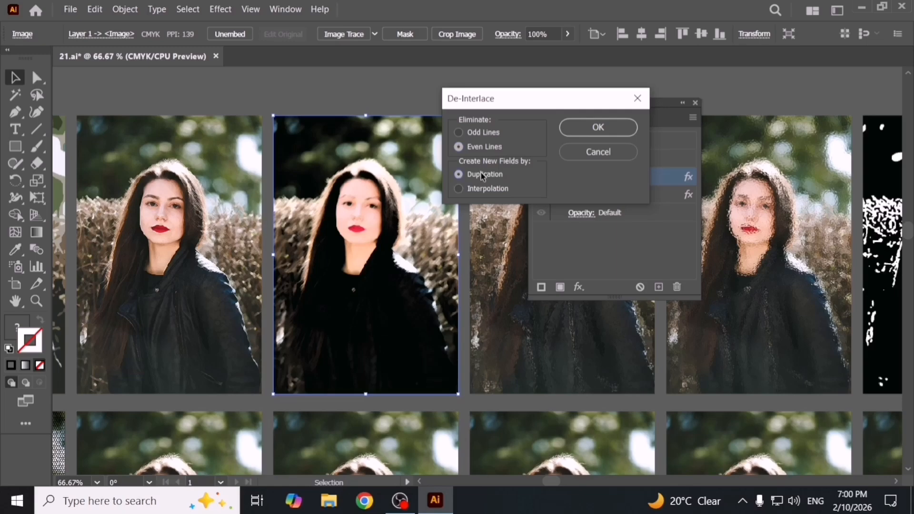
left_click(604, 129)
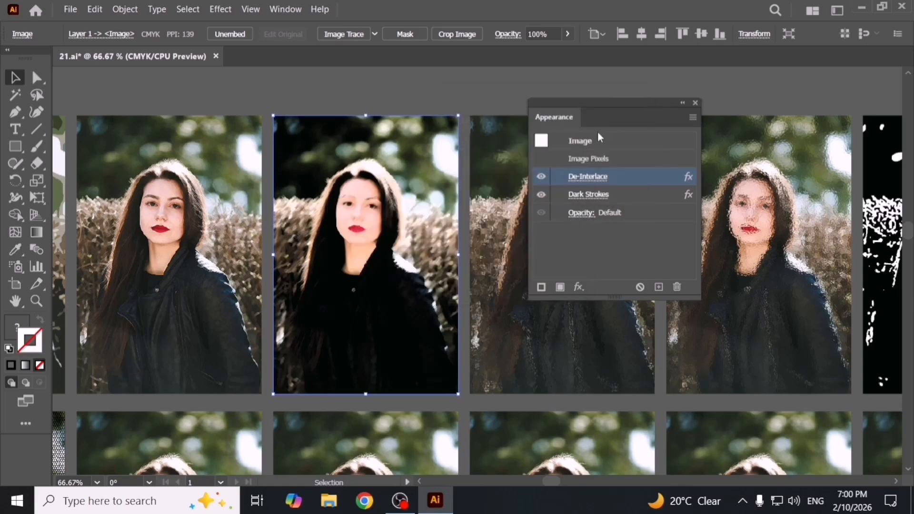
- Replace the fourth photo's Dark Strokes effect with Ink Outlines at stroke length 4, dark intensity 20 and light intensity 10
left_click(588, 195)
left_click(598, 199)
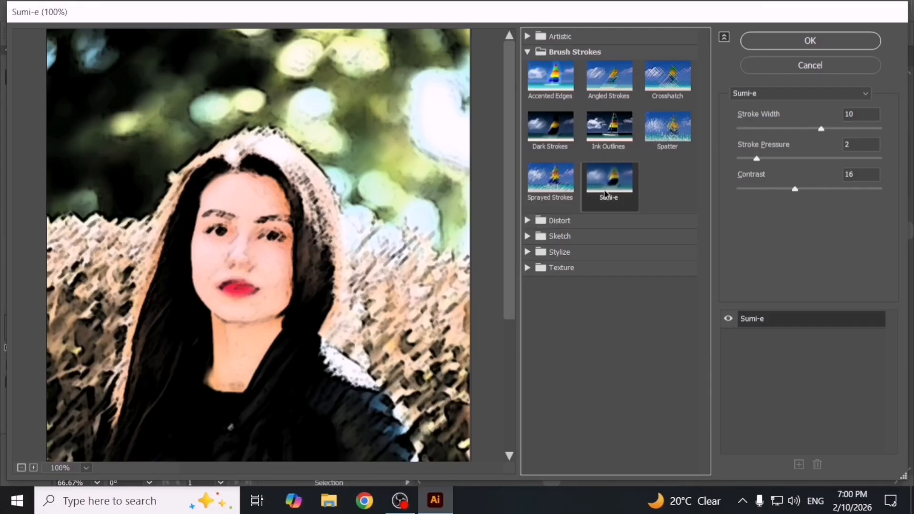
left_click(609, 127)
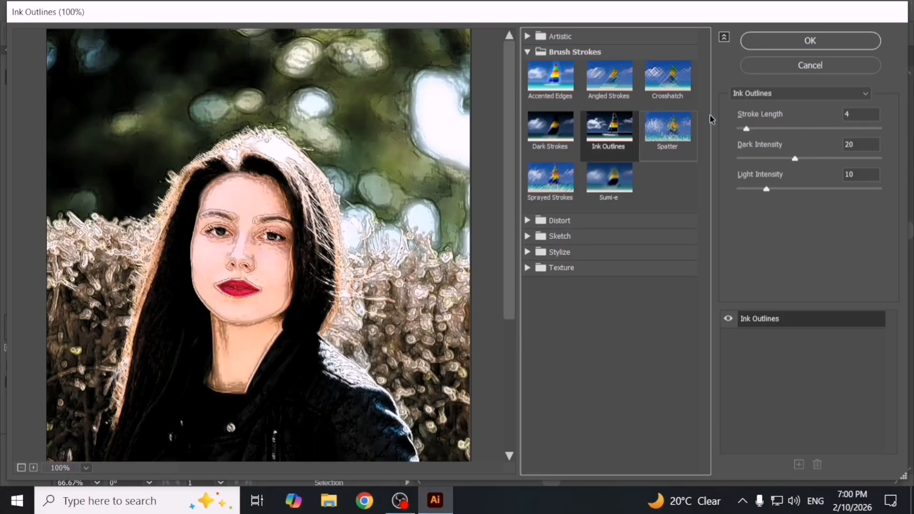
left_click(789, 41)
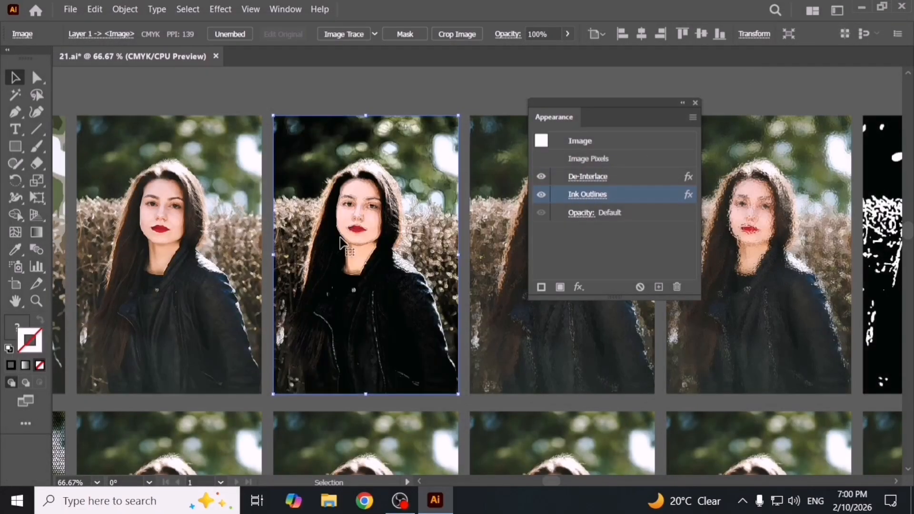
- Replace the photo's Ink Outlines effect with Reticulation at density 12, foreground level 40 and background level 5, and close the appearance attributes
left_click(592, 195)
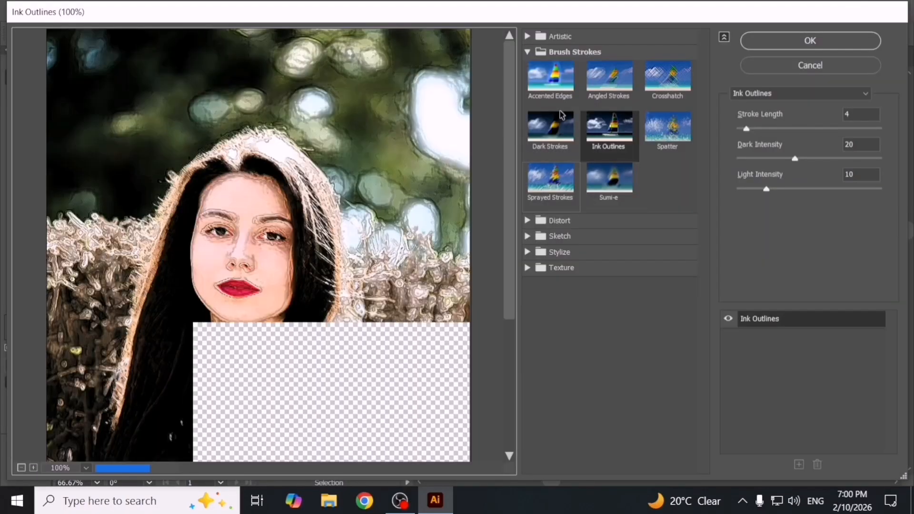
left_click(529, 52)
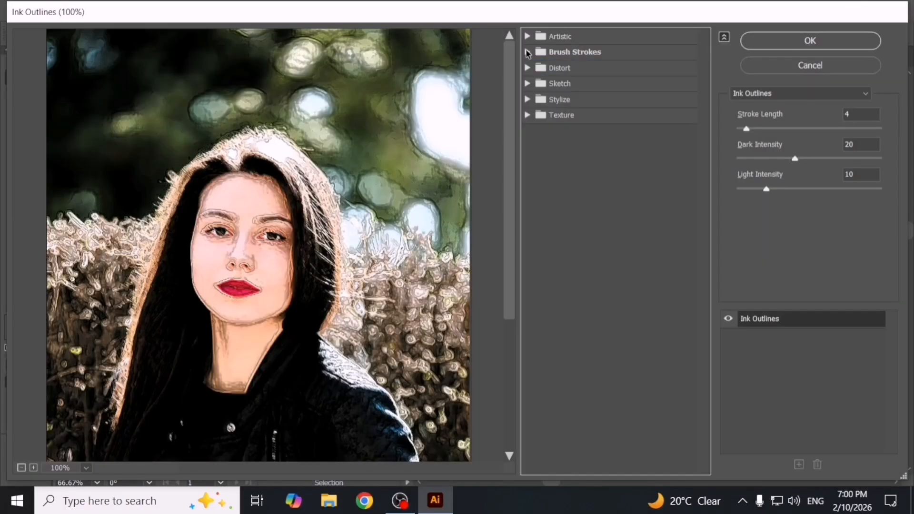
left_click(528, 84)
left_click(613, 259)
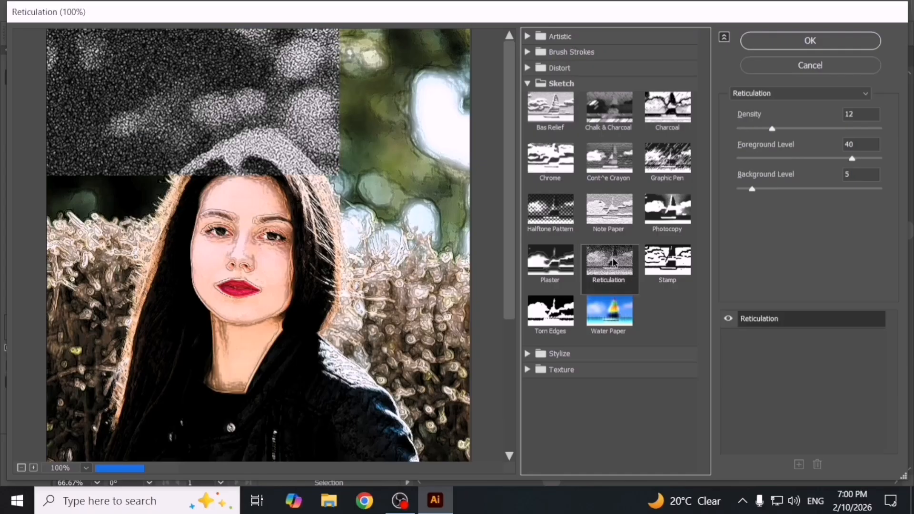
left_click(818, 43)
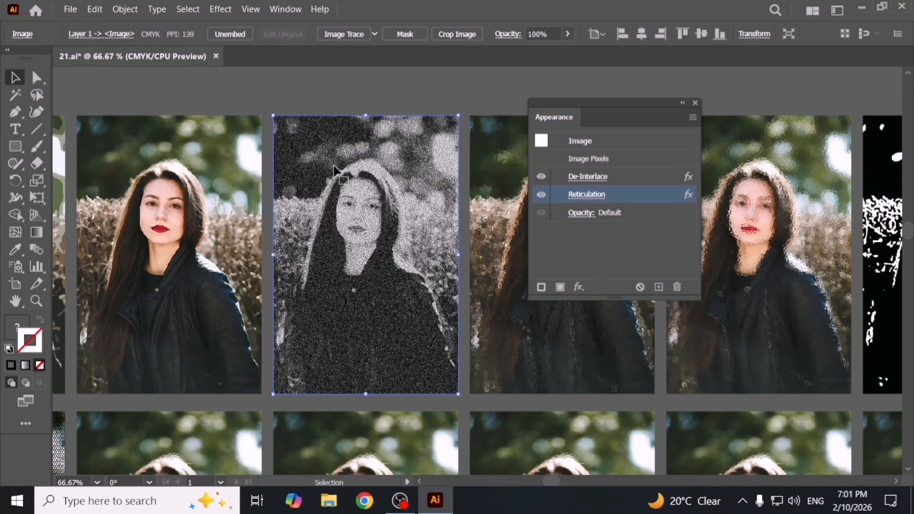
left_click(695, 102)
left_click(548, 93)
- Place a reduced copy of the Reticulation photo in the empty area left of the photo grid and select it
key("ctrl+0")
key("space")
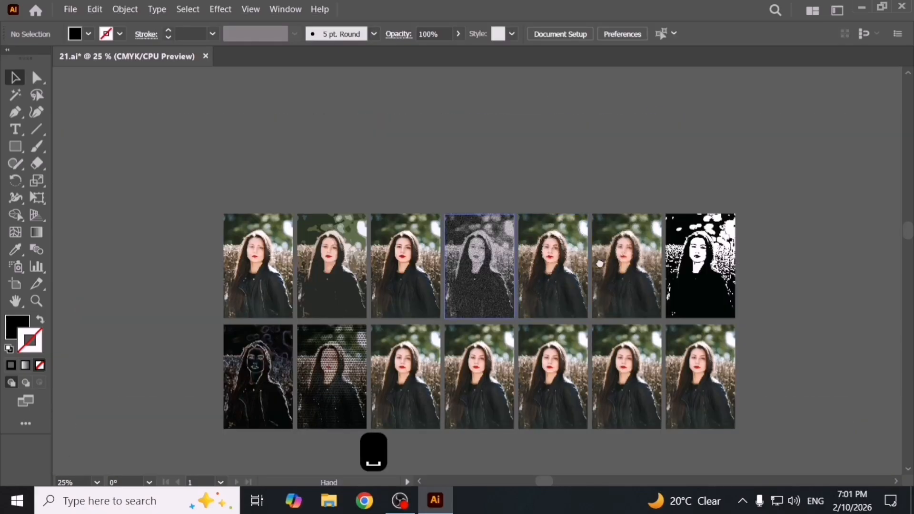
left_click_drag(509, 281, 329, 261)
scroll(327, 267, "up", 1)
key("ctrl+shift+a")
scroll(301, 260, "up", 4)
left_click(302, 260)
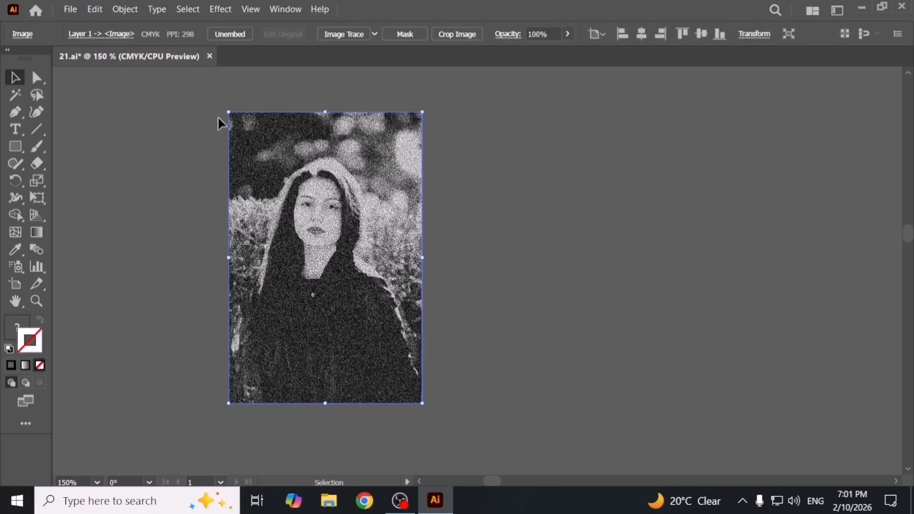
- Preview the Craquelure, Stained Glass and Mosaic Tiles textures on the small copy in the Effect Gallery
left_click(220, 9)
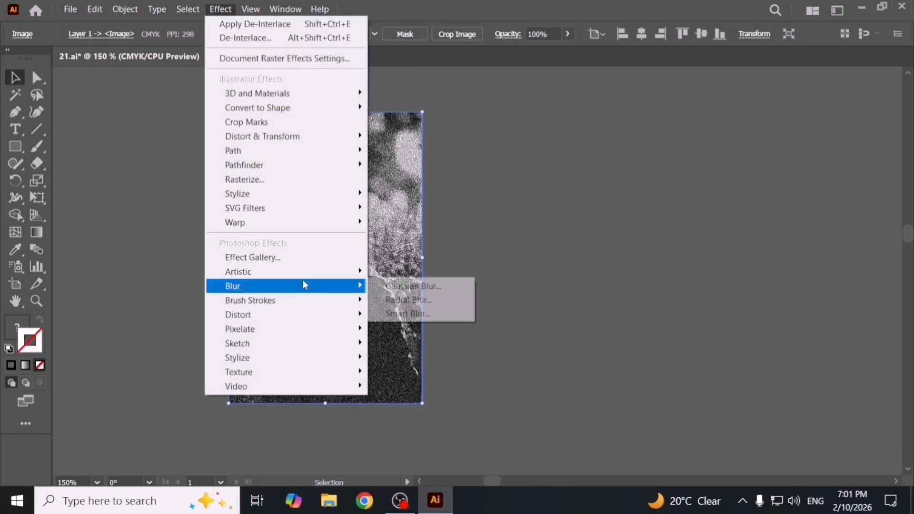
left_click(357, 259)
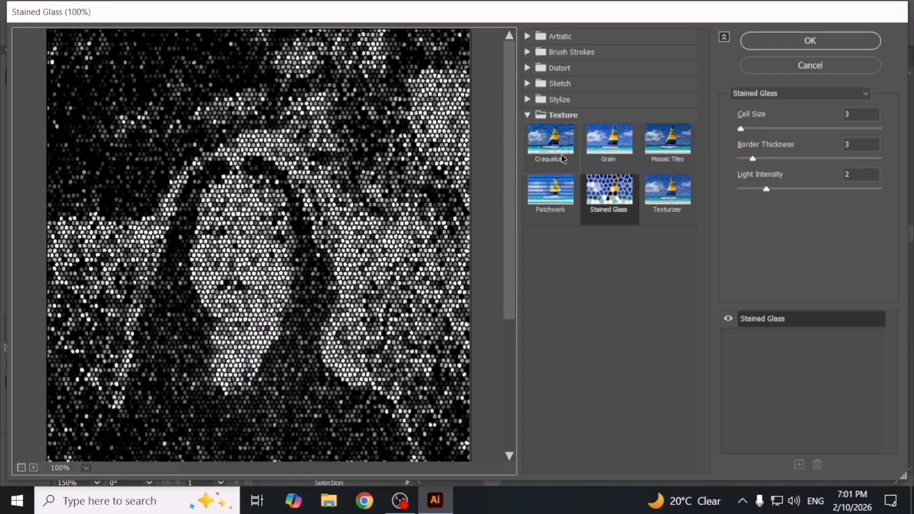
left_click(563, 156)
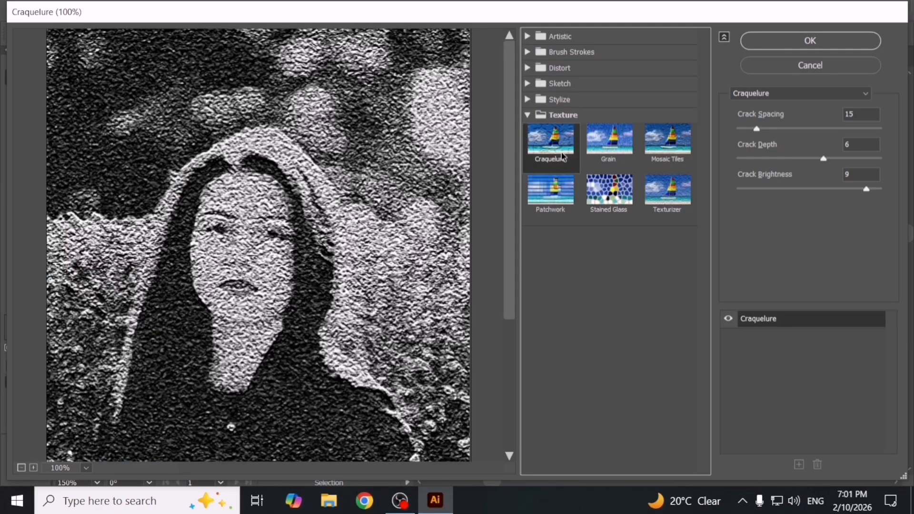
left_click(598, 203)
left_click(673, 151)
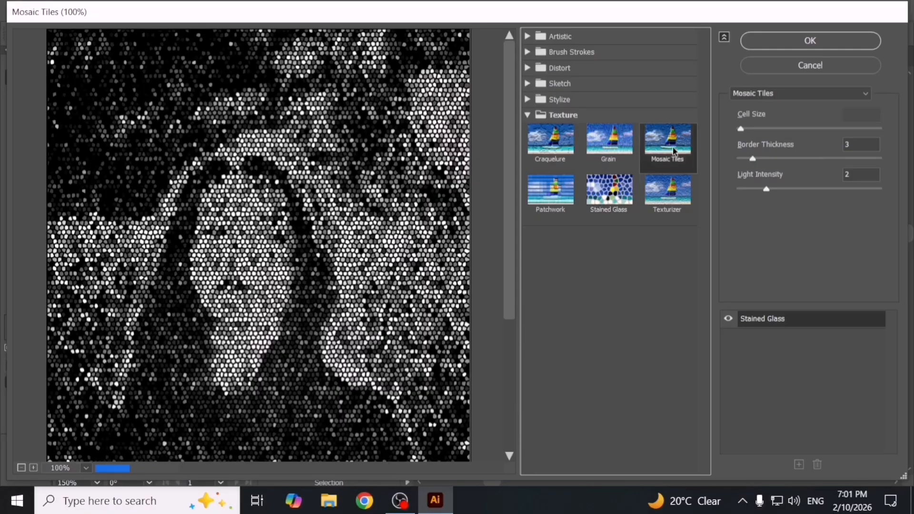
- Preview brush stroke effects such as Crosshatch on the small copy, and apply Grain at intensity 40, contrast 50 and Regular type
left_click(527, 53)
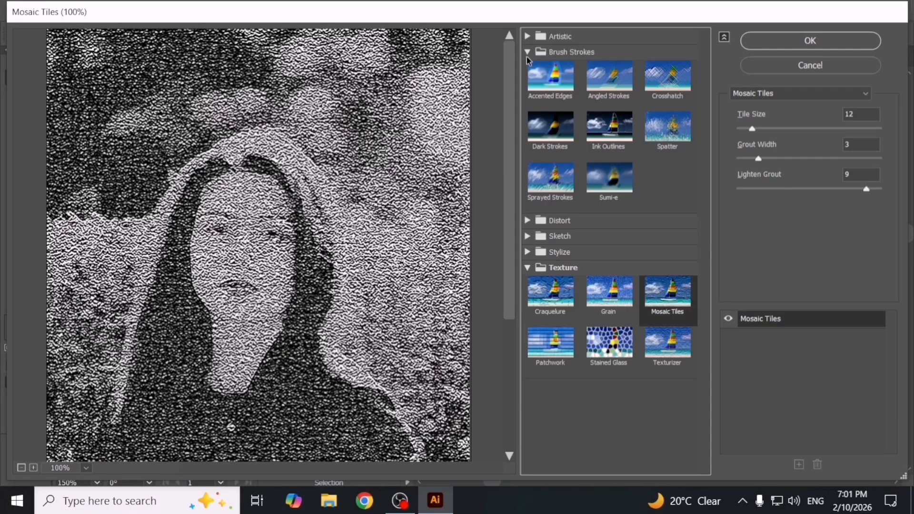
left_click(551, 77)
left_click(610, 87)
left_click(664, 86)
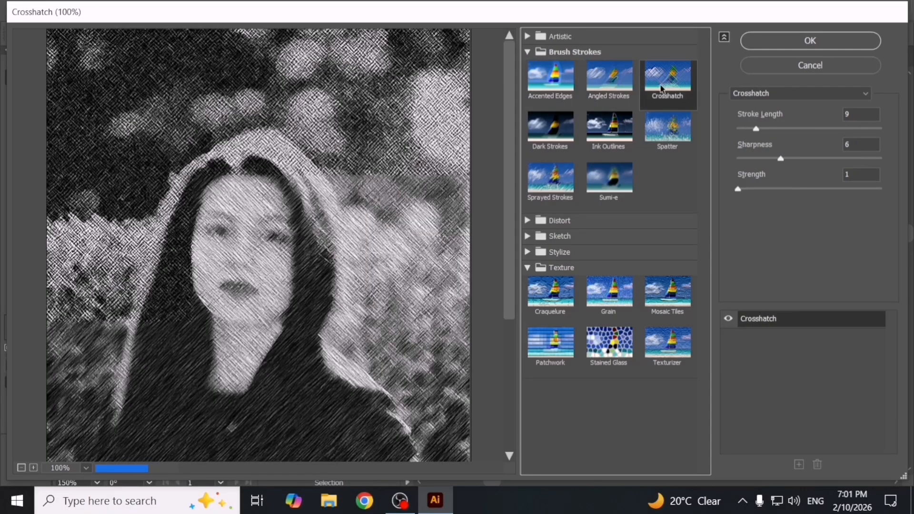
left_click(609, 300)
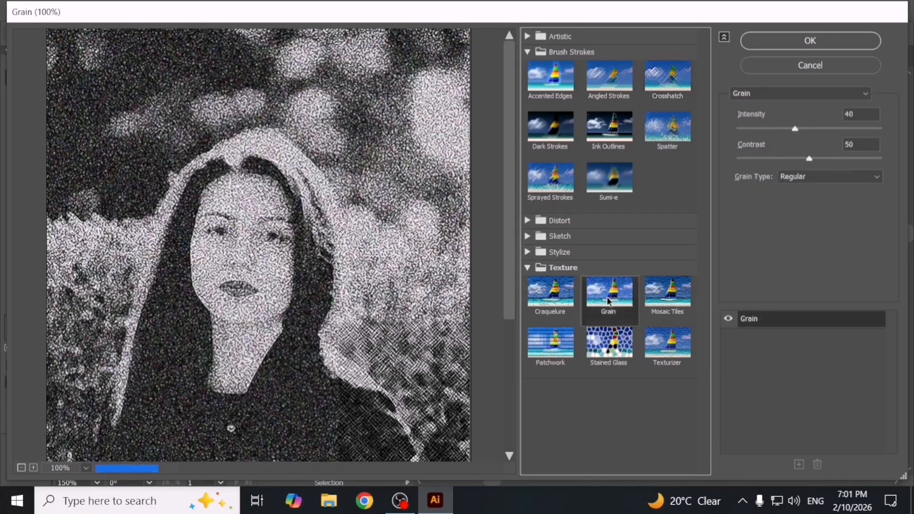
left_click(804, 42)
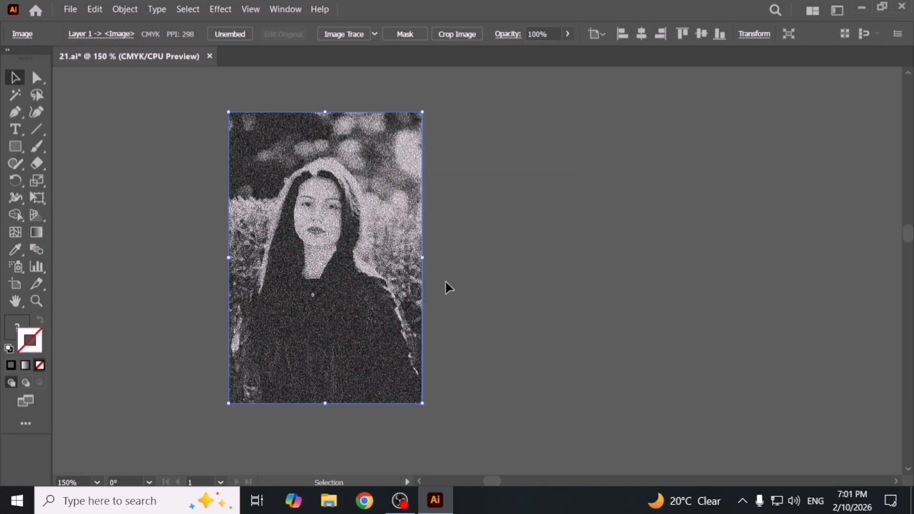
- Undo the last change to the small photo copy and delete the copy
key("ctrl+0")
key("ctrl+z")
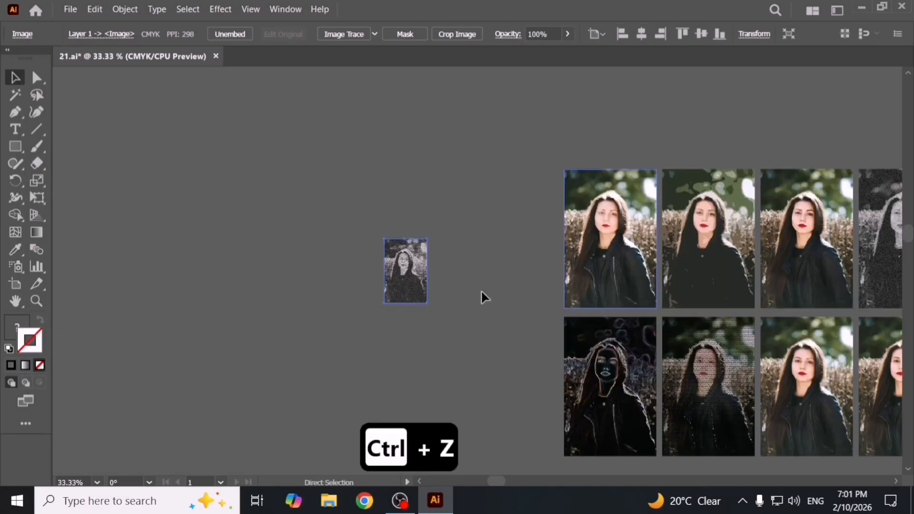
left_click_drag(389, 187, 447, 318)
key("Delete")
- Examine the Paint Daubs effect settings of the first top-row photo through its appearance attributes and leave them without changes
key("space")
left_click_drag(443, 263, 442, 222)
left_click(238, 233)
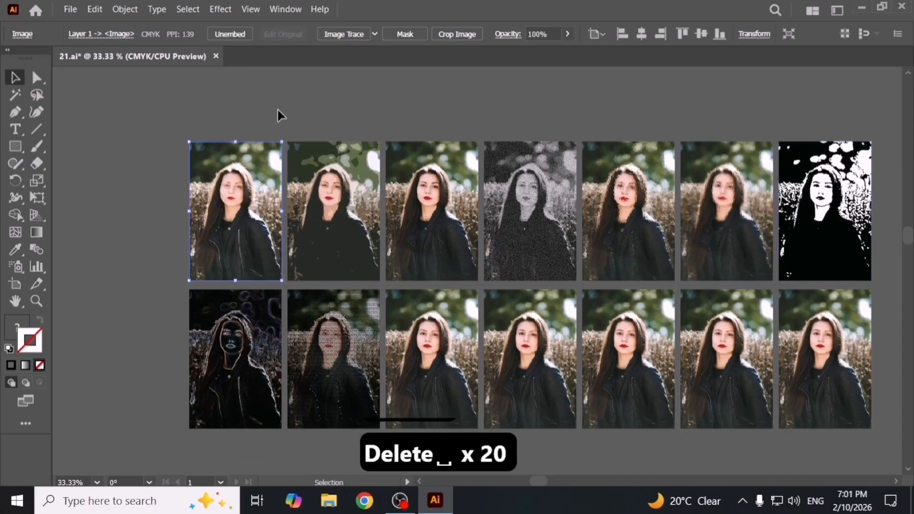
left_click(284, 8)
left_click(410, 176)
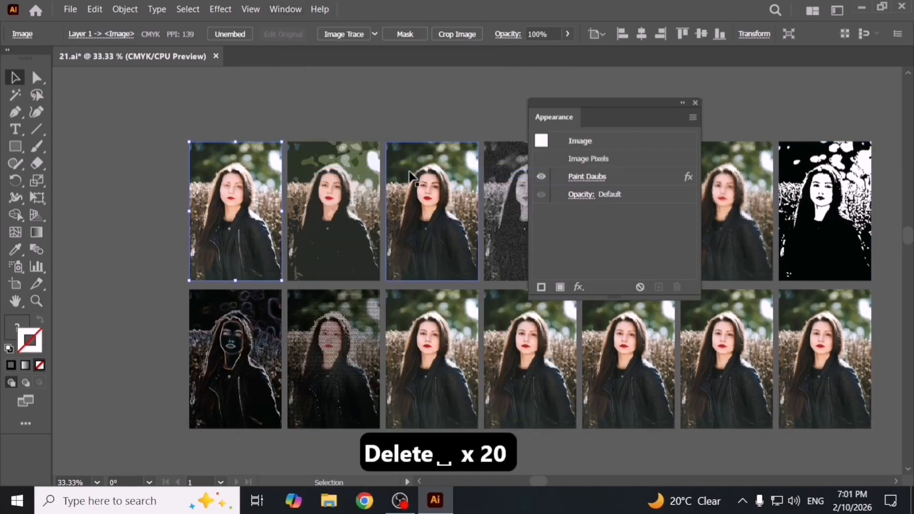
left_click_drag(616, 112, 487, 162)
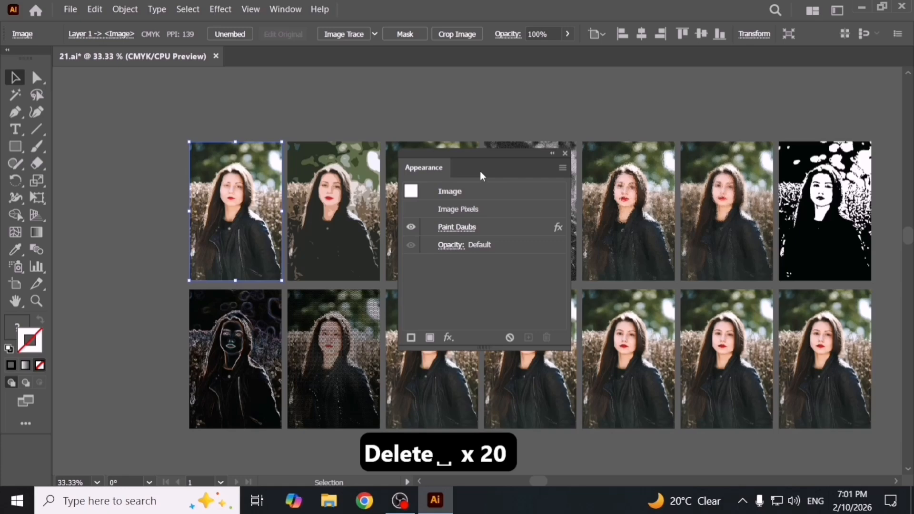
left_click(456, 228)
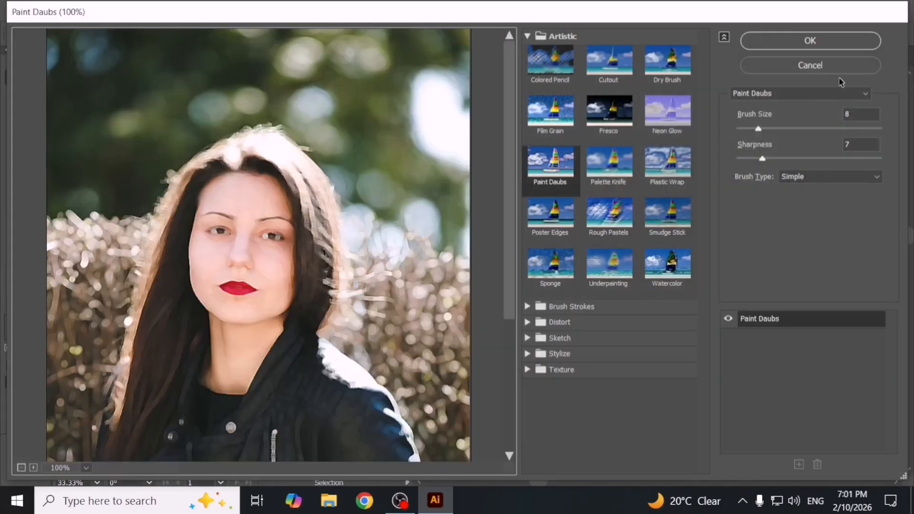
left_click(838, 68)
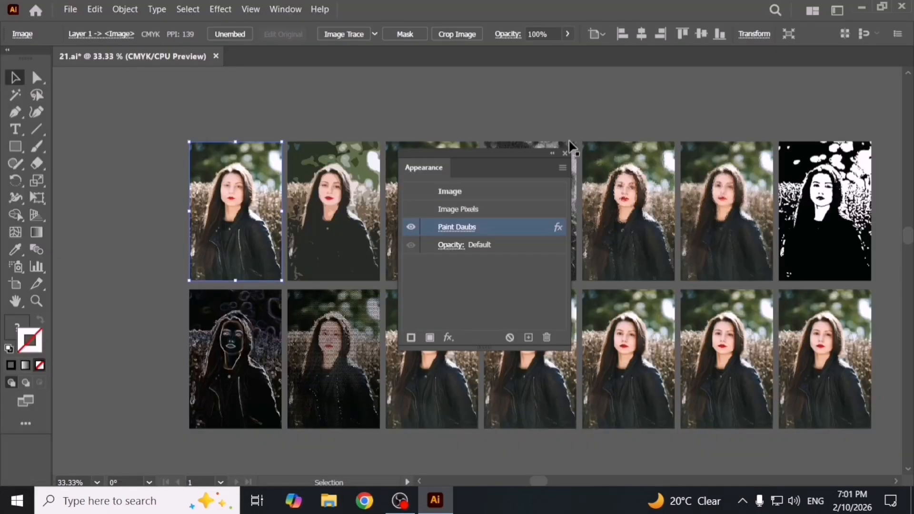
- Delete the first photo's Paint Daubs effect, undo the deletion, deselect the photo and close the appearance attributes
left_click(548, 338)
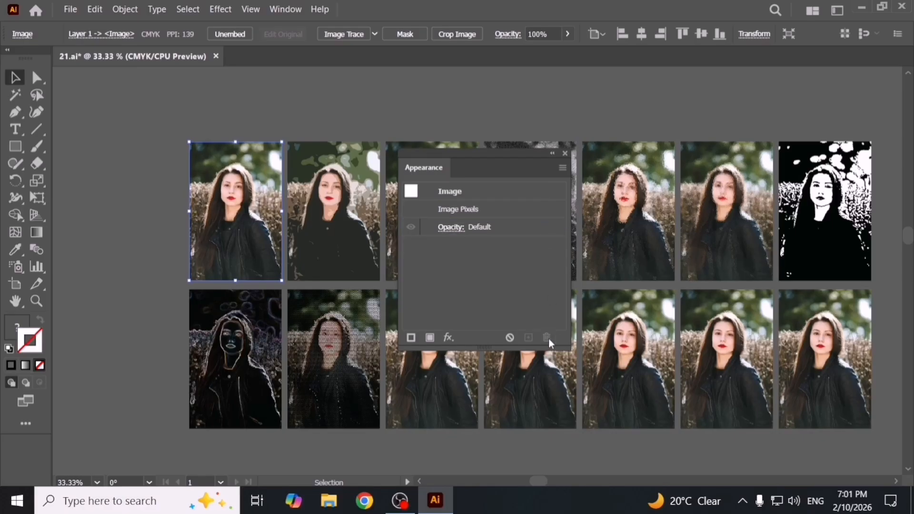
key("ctrl+z")
left_click(151, 179)
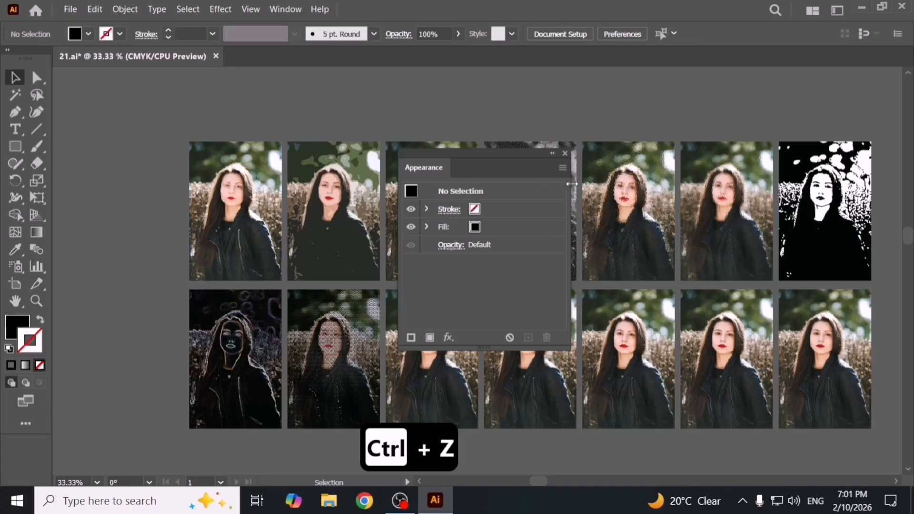
left_click(565, 154)
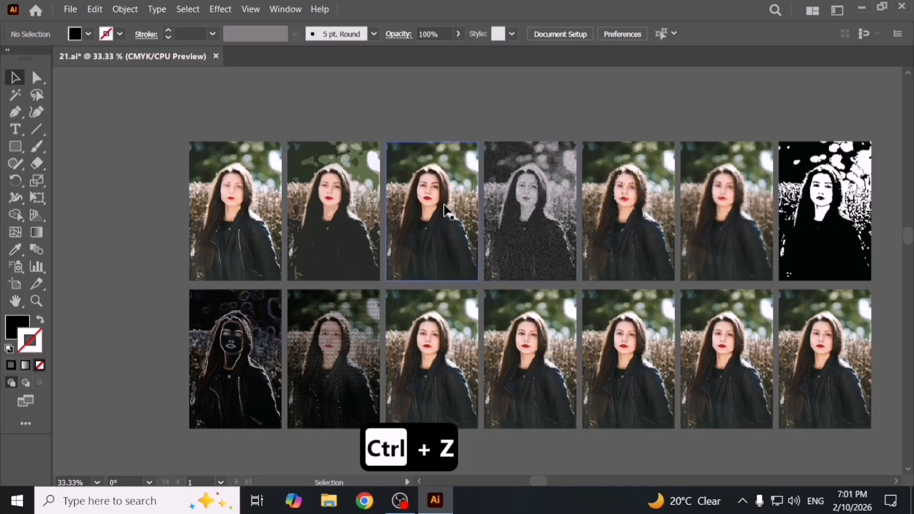
- Place the black rectangle from beside the separate photo in the empty area right of the photo grid
scroll(444, 249, "down", 3)
scroll(295, 261, "up", 2)
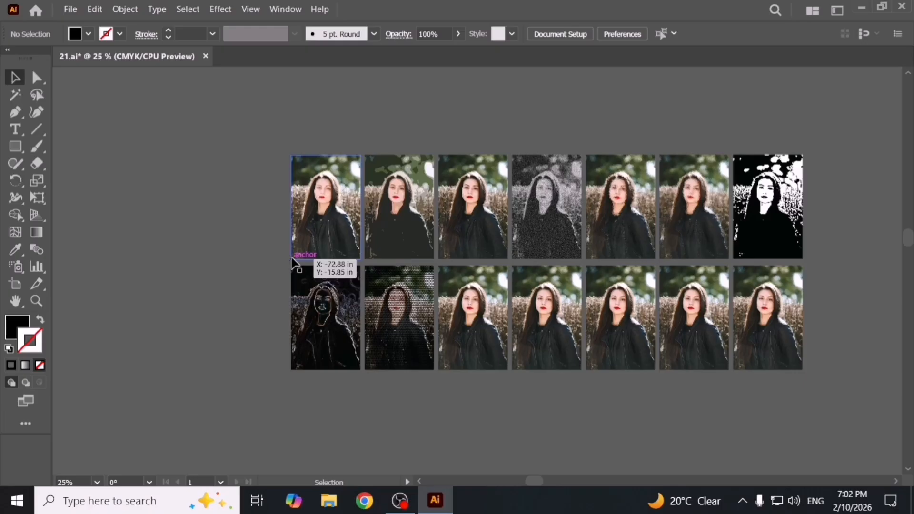
left_click_drag(550, 290, 314, 342)
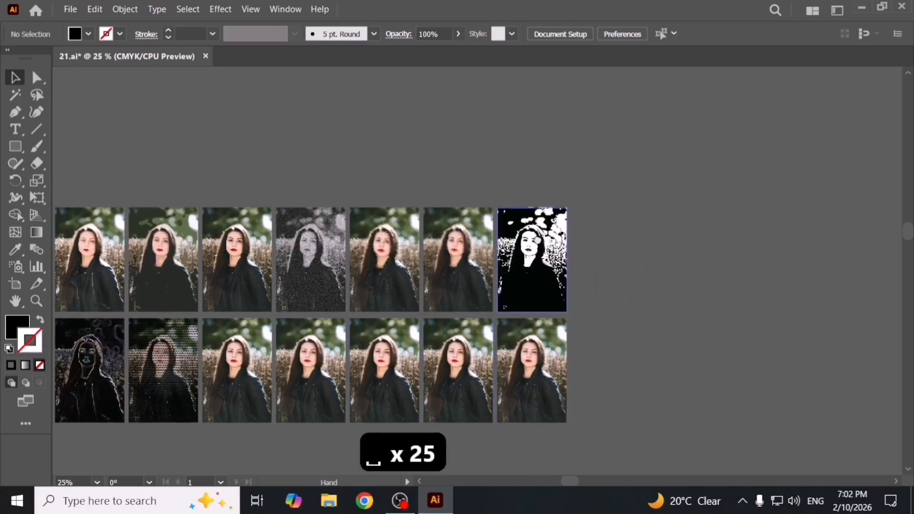
left_click_drag(579, 219, 472, 274)
scroll(472, 273, "down", 1)
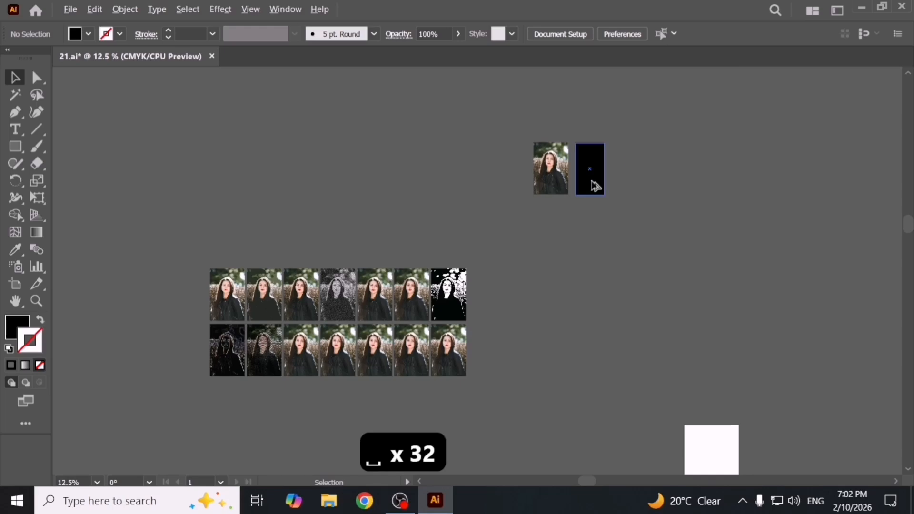
left_click_drag(595, 186, 534, 358)
scroll(287, 373, "up", 3)
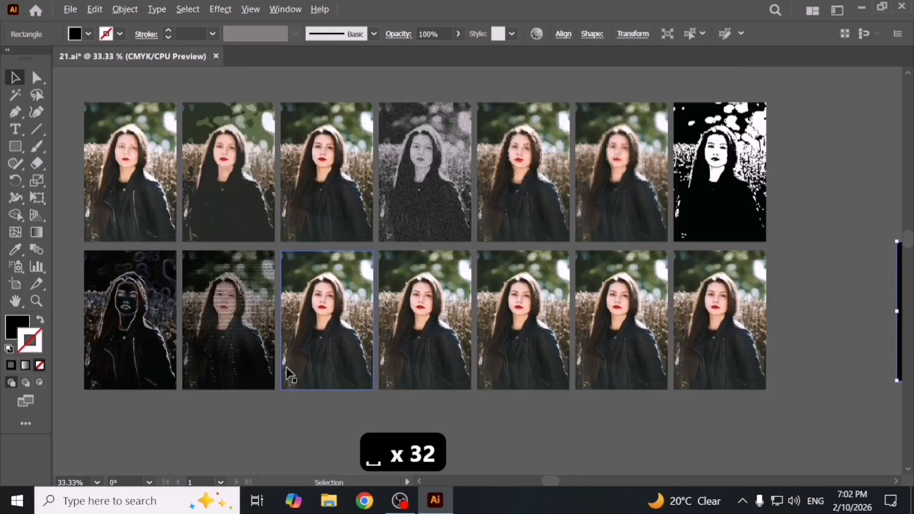
- Move the black rectangle up and slightly closer to the photo grid
left_click_drag(475, 346, 326, 355)
left_click_drag(871, 306, 719, 333)
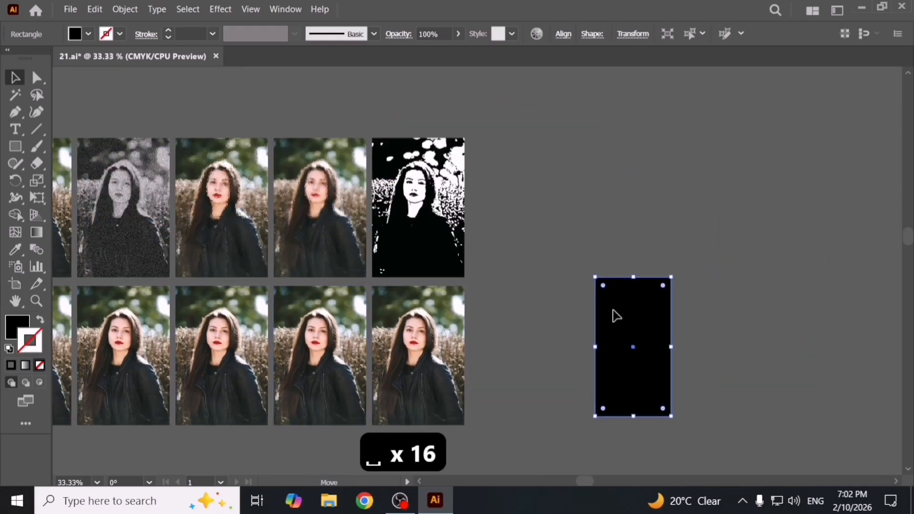
left_click_drag(616, 315, 485, 220)
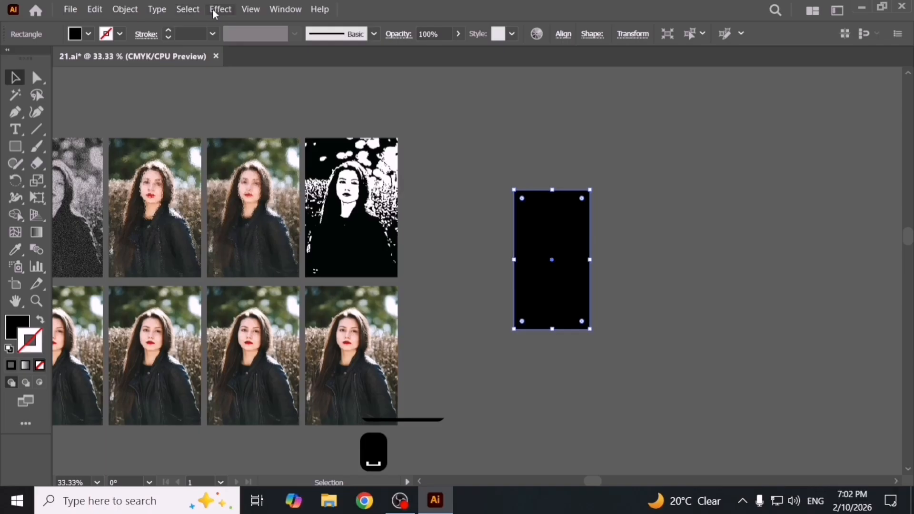
- Try the Stained Glass texture on the black rectangle and apply the Patchwork effect with Square Size 4 and Relief 8
left_click(215, 12)
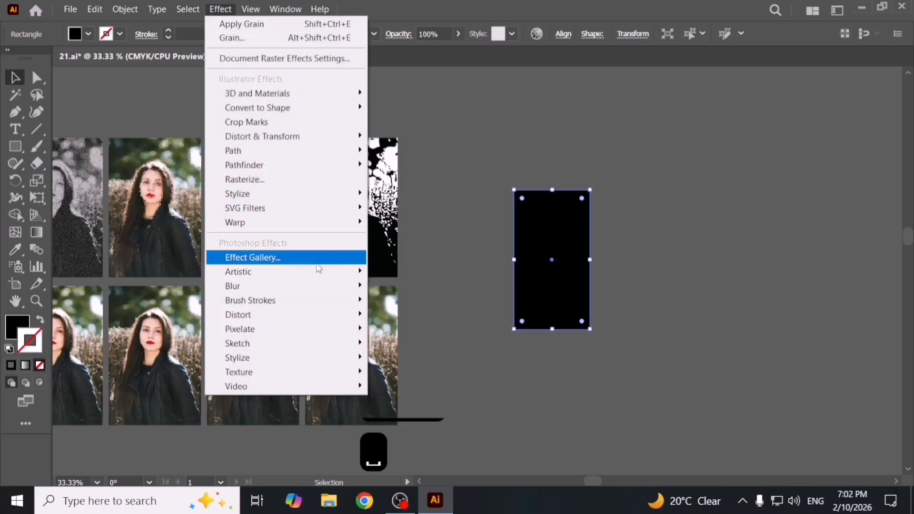
mouse_move(320, 387)
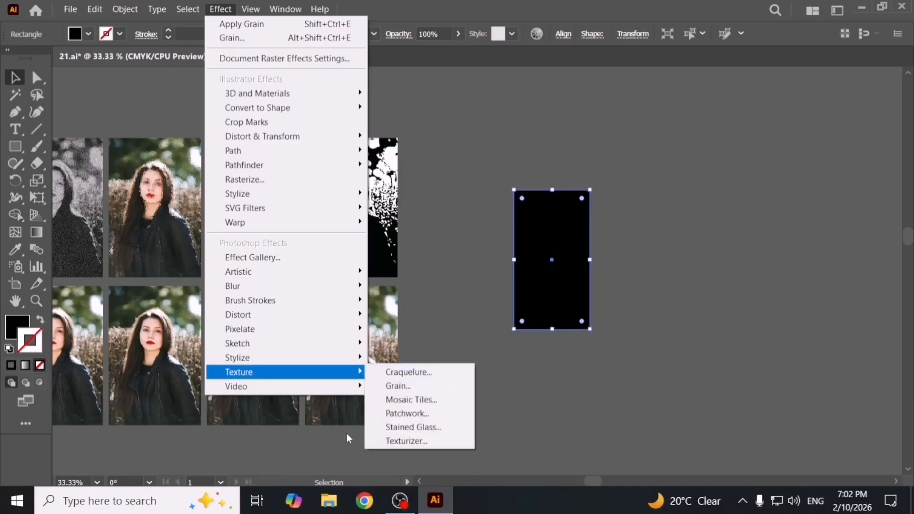
mouse_move(289, 365)
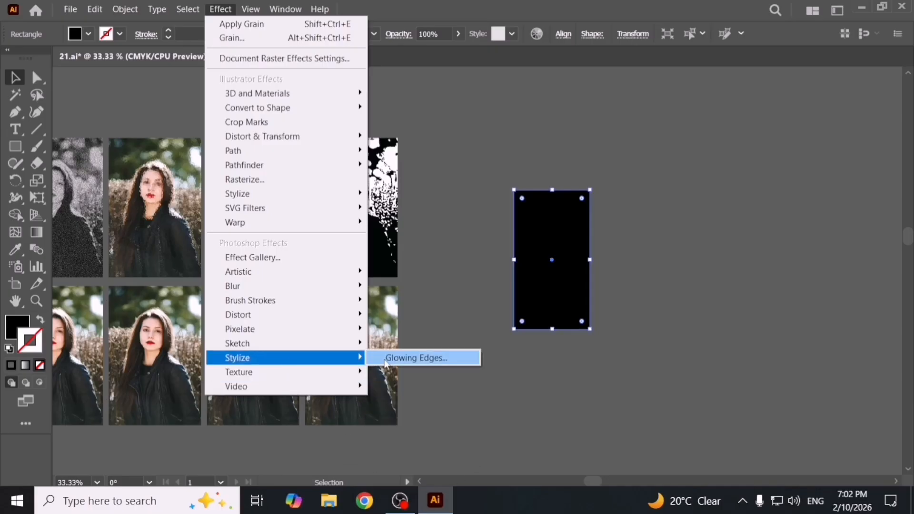
mouse_move(298, 350)
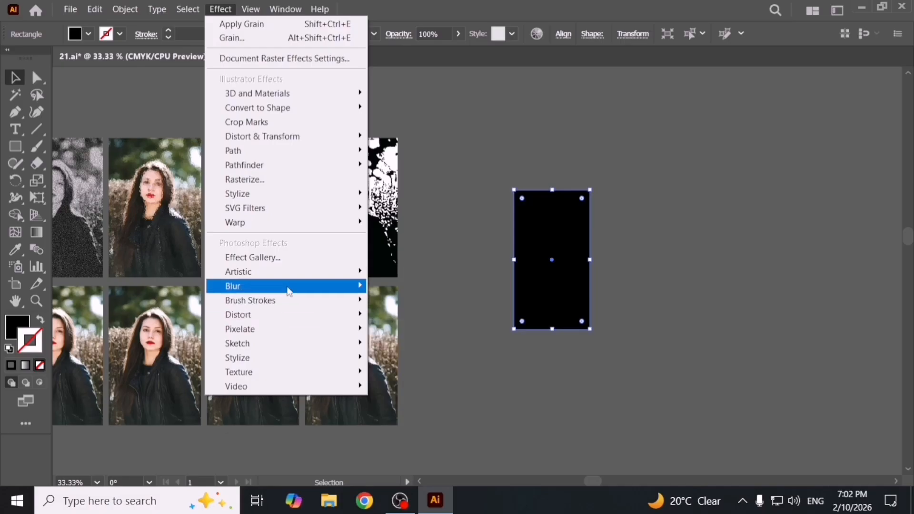
mouse_move(371, 291)
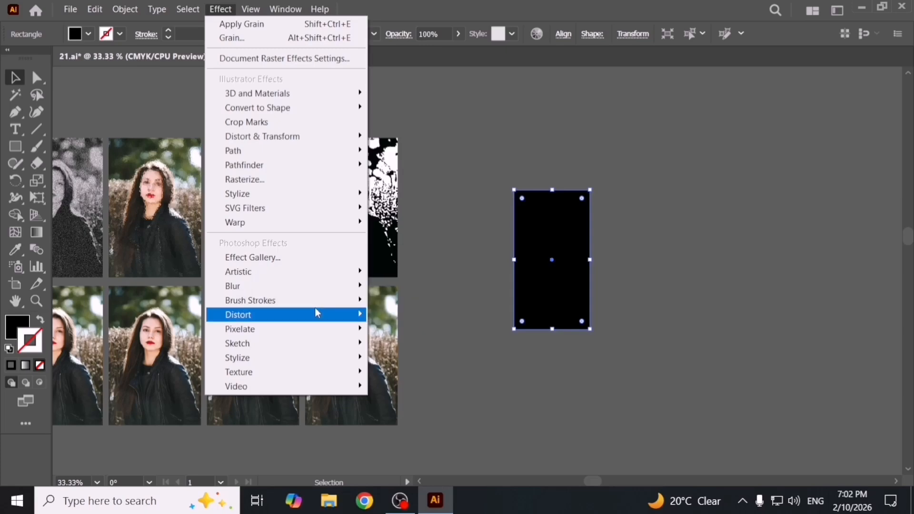
left_click(303, 265)
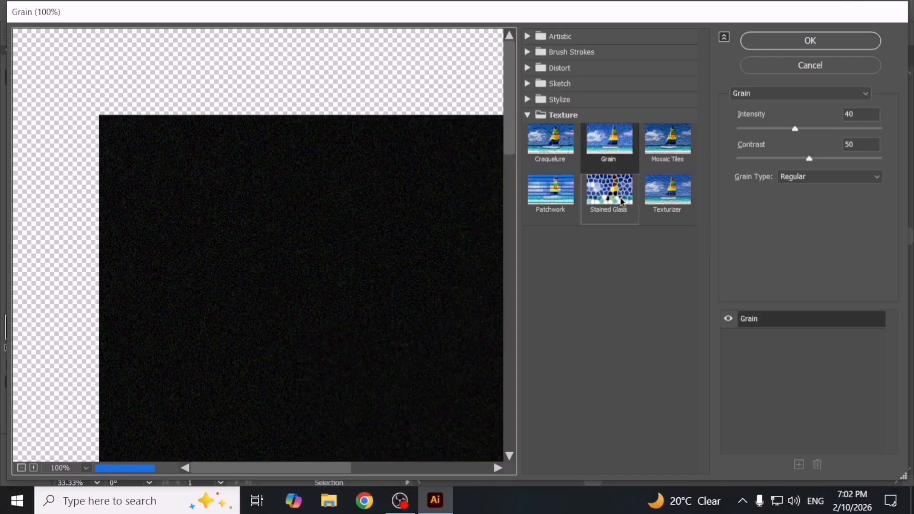
left_click(619, 195)
left_click_drag(741, 128, 835, 131)
left_click(553, 190)
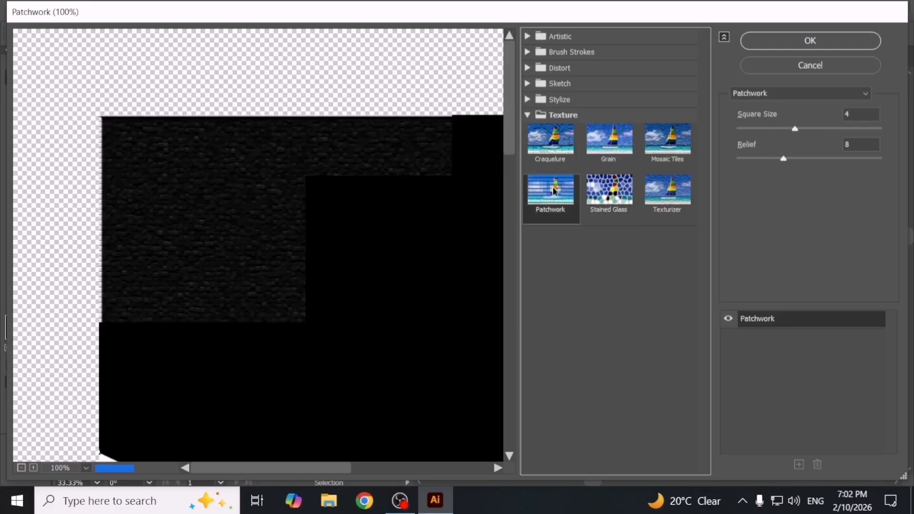
left_click(810, 42)
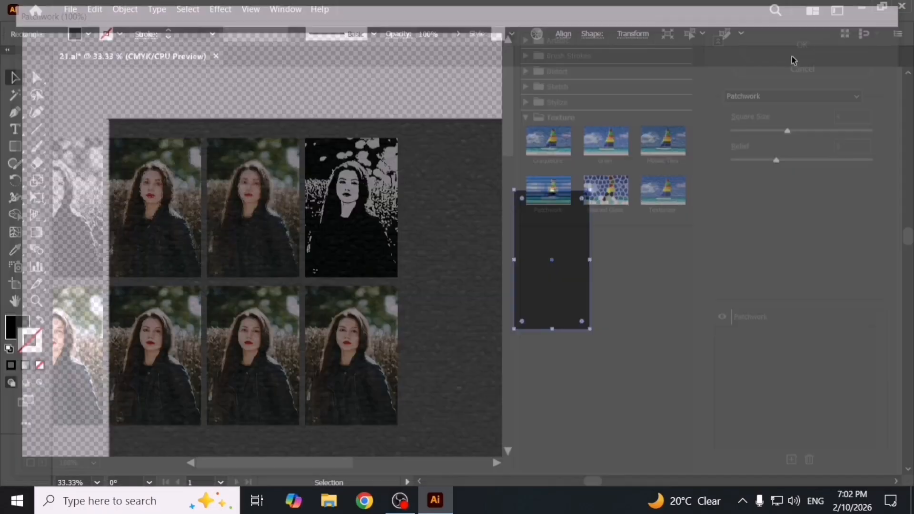
- Enlarge the Patchwork-textured rectangle proportionally around its center to nearly three times its size
left_click(625, 264)
scroll(625, 263, "up", 7)
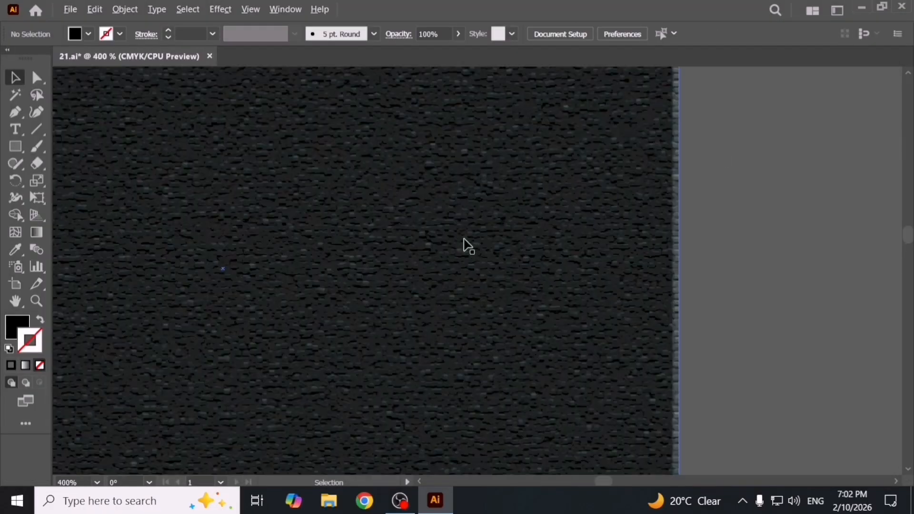
scroll(495, 252, "down", 8)
left_click(499, 255)
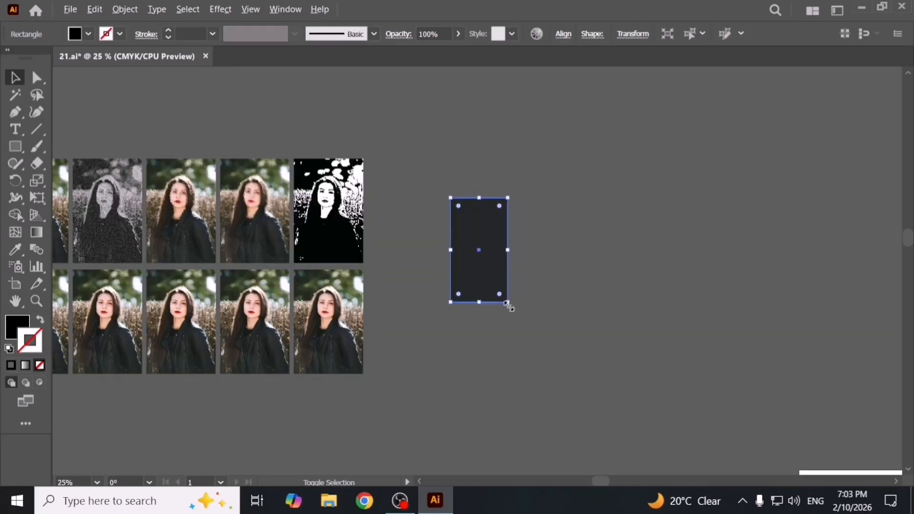
left_click_drag(507, 303, 628, 365)
left_click_drag(652, 328, 517, 308)
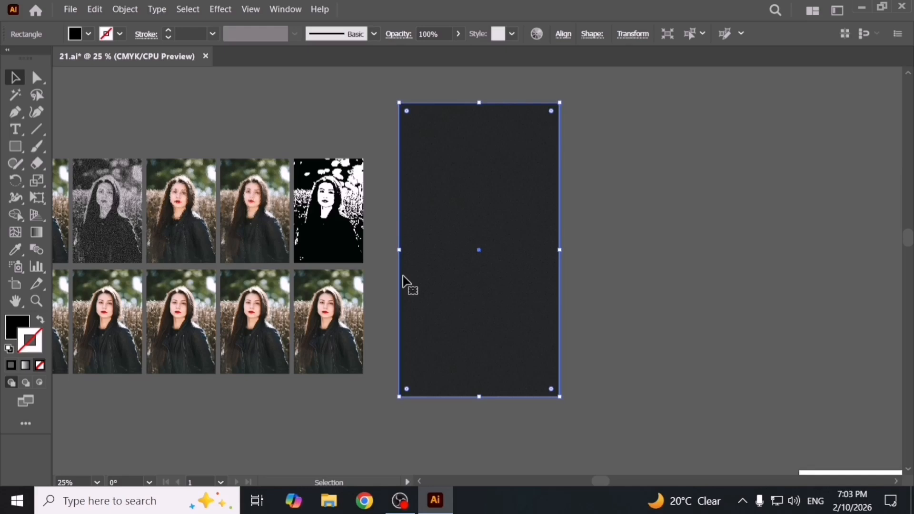
- Delete the enlarged textured rectangle beside the photo grid
key("Delete")
key("space")
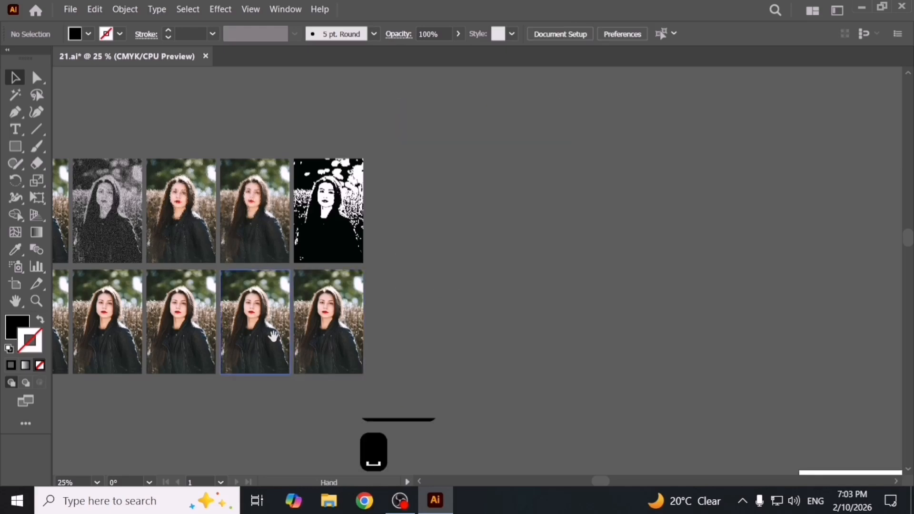
left_click_drag(273, 336, 581, 330)
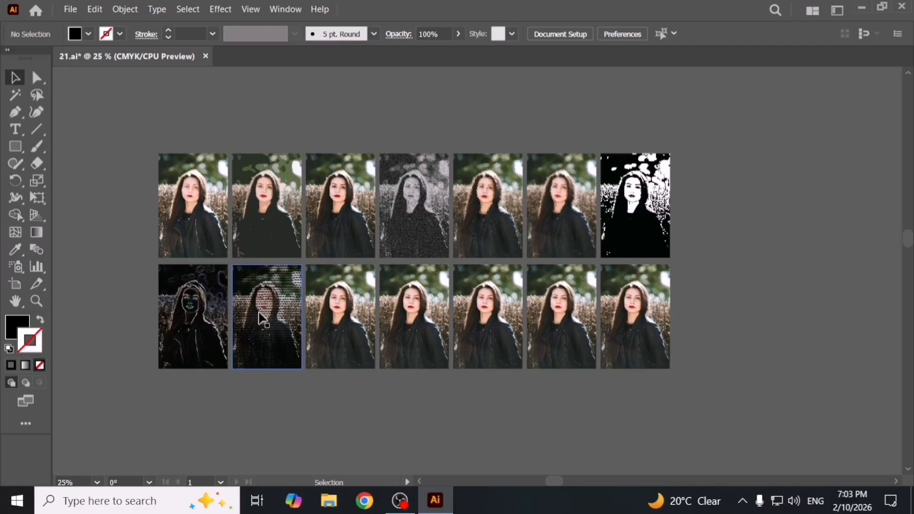
- Examine the Photoshop effect categories, including Texture, Sketch, Pixelate, Brush Strokes and Blur, without applying any
left_click(221, 9)
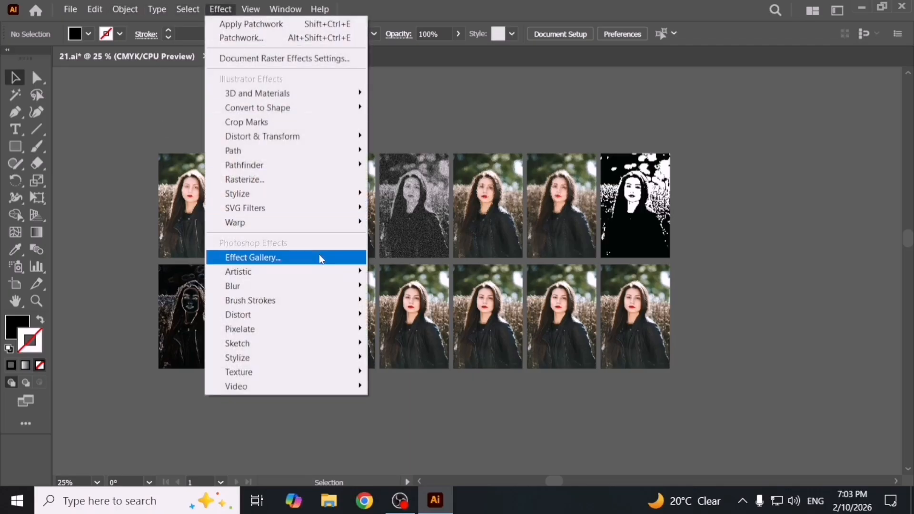
mouse_move(319, 271)
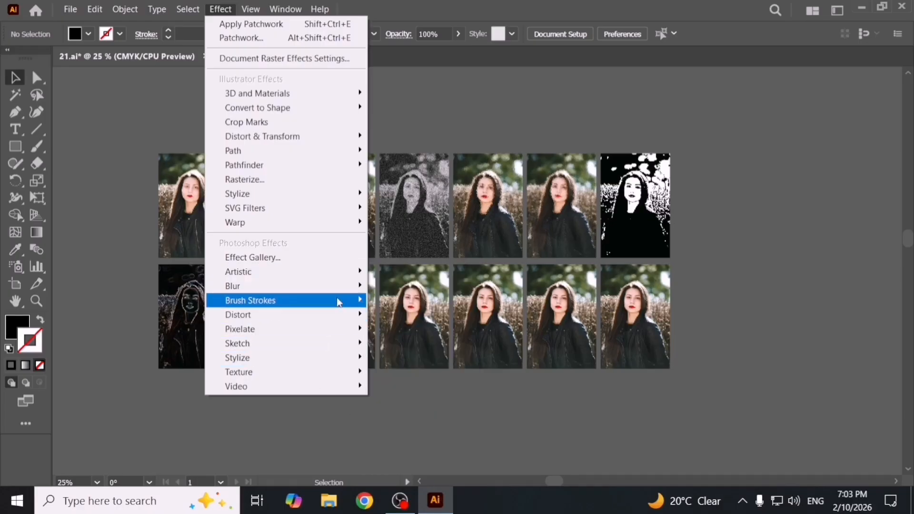
mouse_move(339, 301)
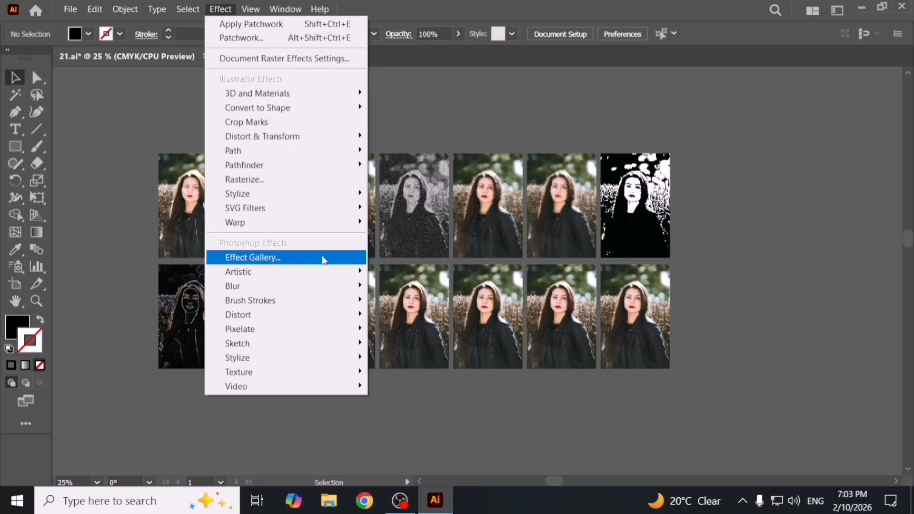
mouse_move(334, 372)
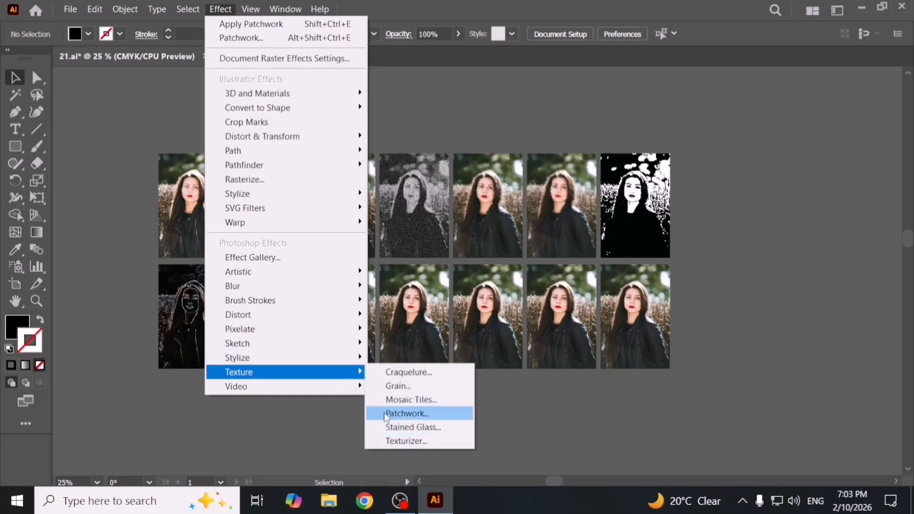
mouse_move(311, 350)
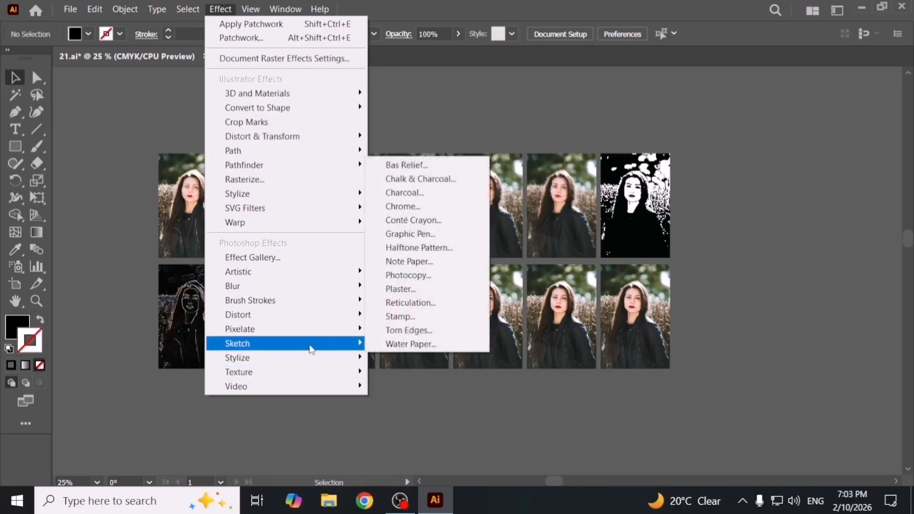
mouse_move(318, 316)
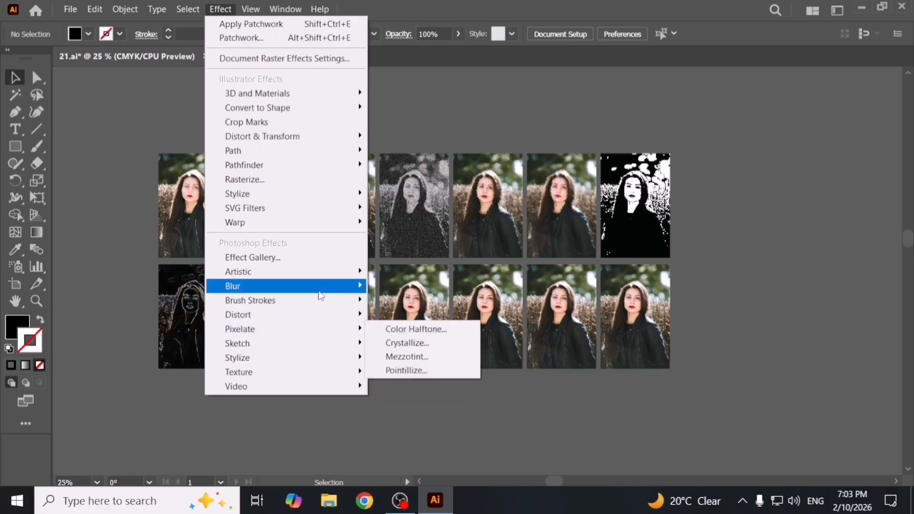
key("space")
left_click_drag(330, 379, 369, 373)
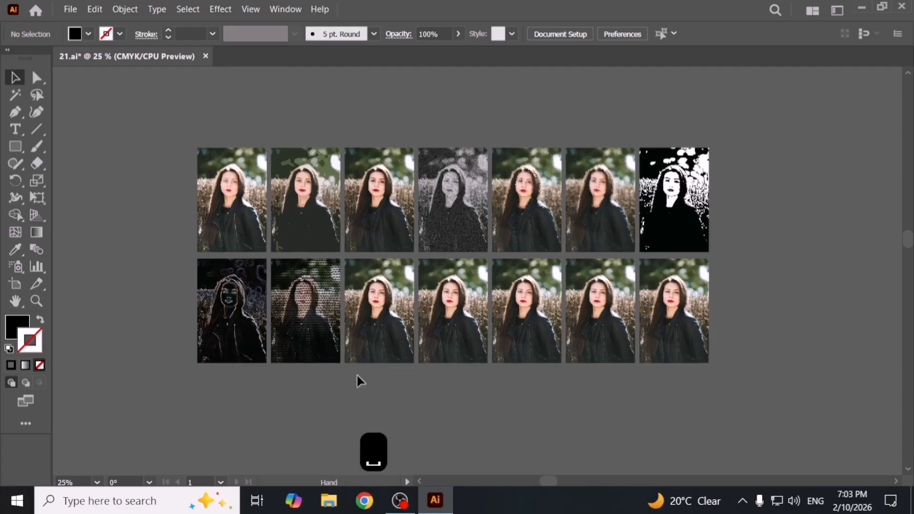
- Gather the nine effect photos in a single row above the separate photo and black rectangle
key("space")
left_click_drag(333, 347, 377, 367)
key("space")
left_click_drag(187, 307, 503, 152)
left_click(275, 366)
scroll(275, 366, "down", 2)
key("space")
left_click_drag(471, 198, 548, 282)
key("space")
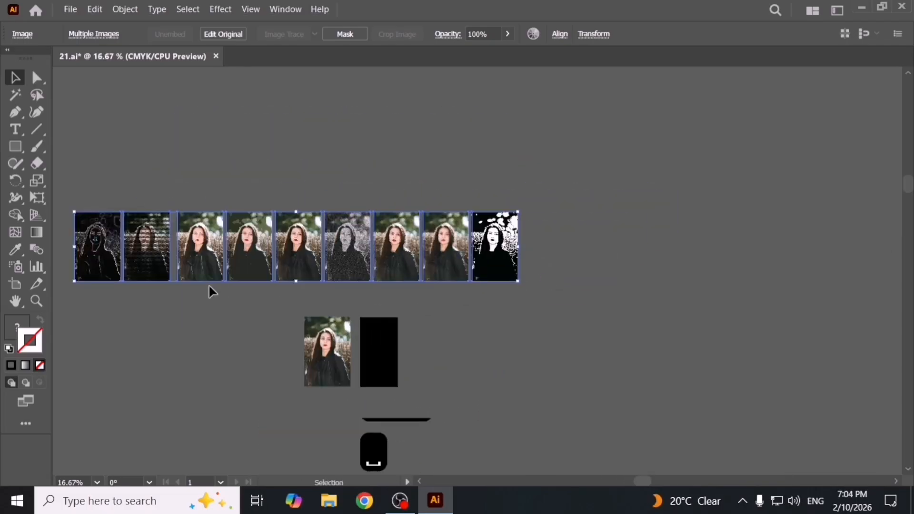
- Distribute the nine effect photos with equal horizontal spacing, aligned to the selection, and deselect them
key("shift+F7")
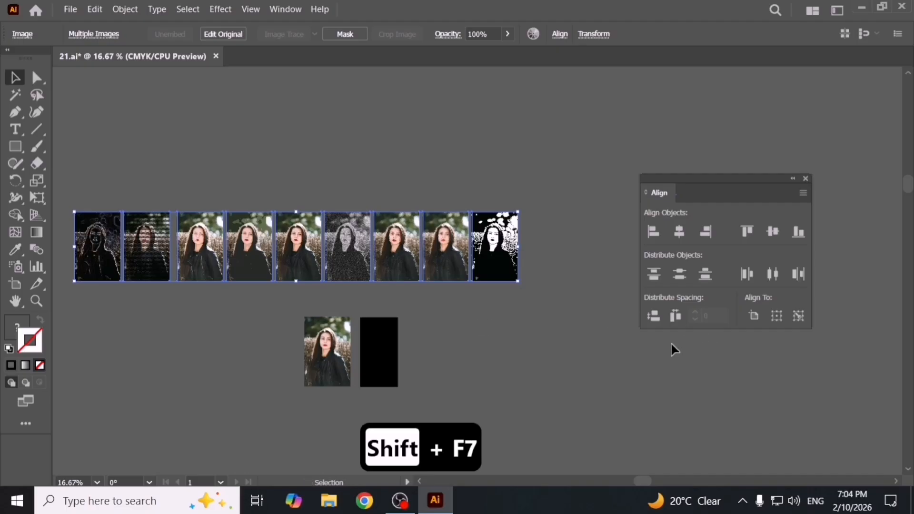
key("space")
left_click_drag(581, 337, 661, 328)
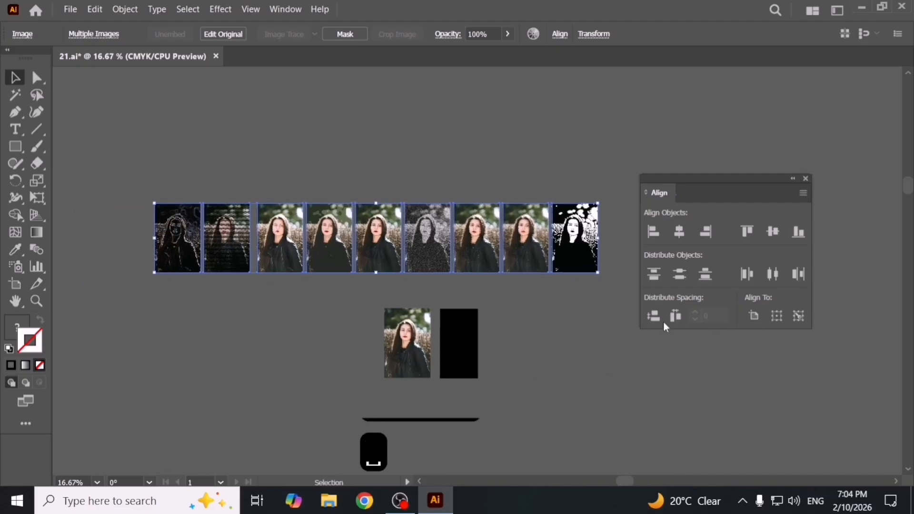
left_click(774, 315)
left_click(652, 315)
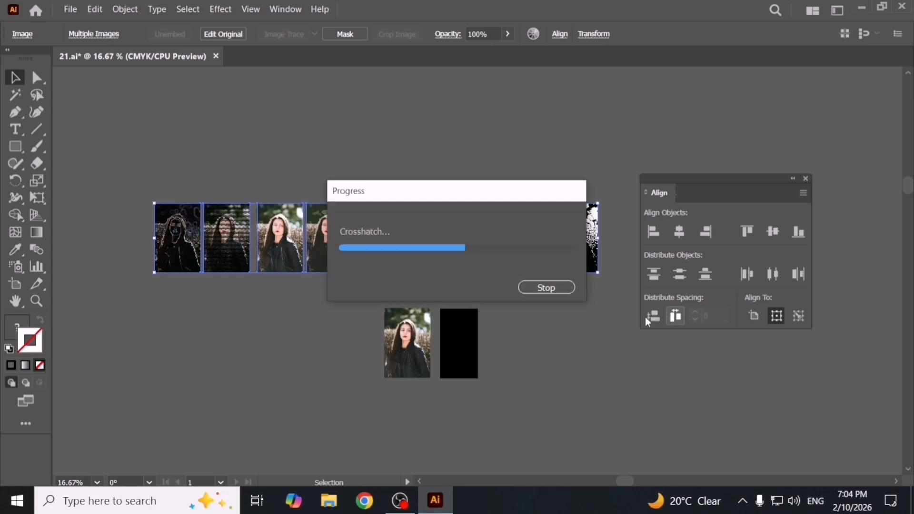
left_click(161, 195)
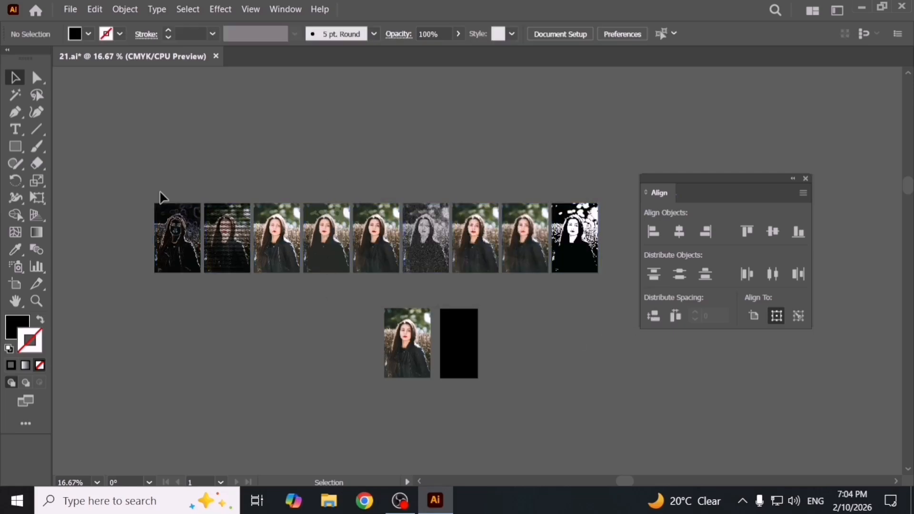
- Move the whole row of effect photos closer to the separate photo below and close the Align options
left_click(587, 261)
left_click_drag(587, 261, 624, 275)
left_click(577, 350)
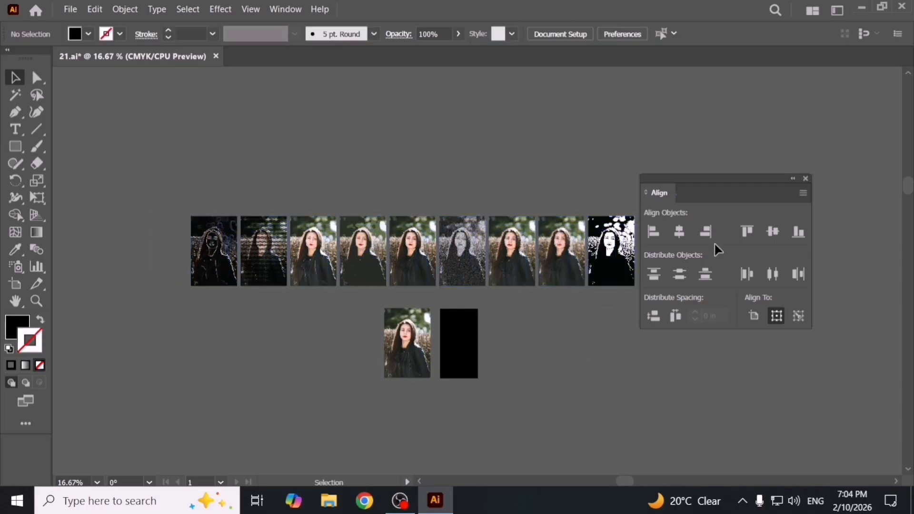
left_click(805, 179)
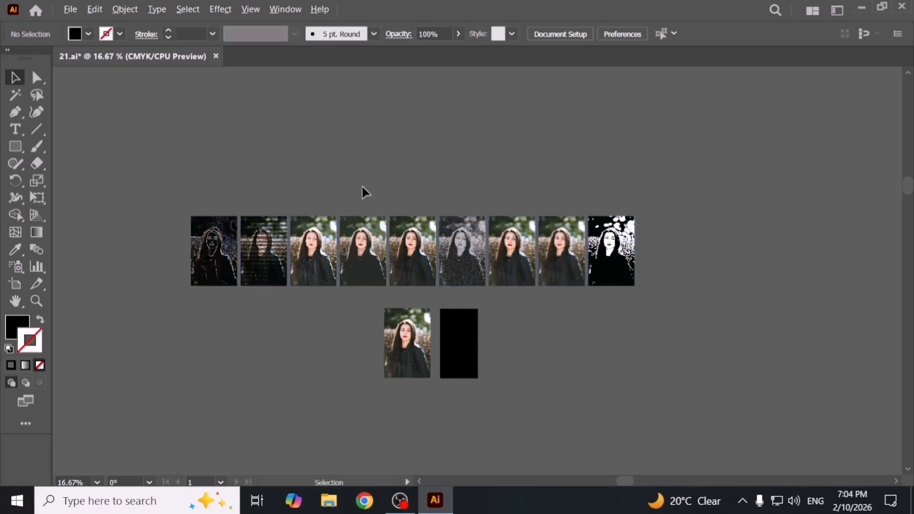
- Add a point text reading "effect gallery" above the row of nine effect photos
scroll(361, 185, "up", 2)
scroll(364, 194, "down", 2)
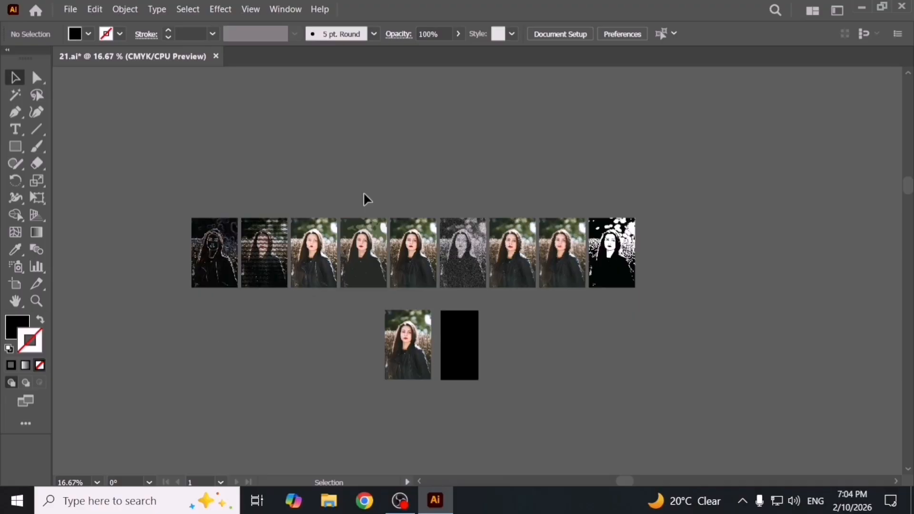
key("t")
scroll(374, 203, "up", 2)
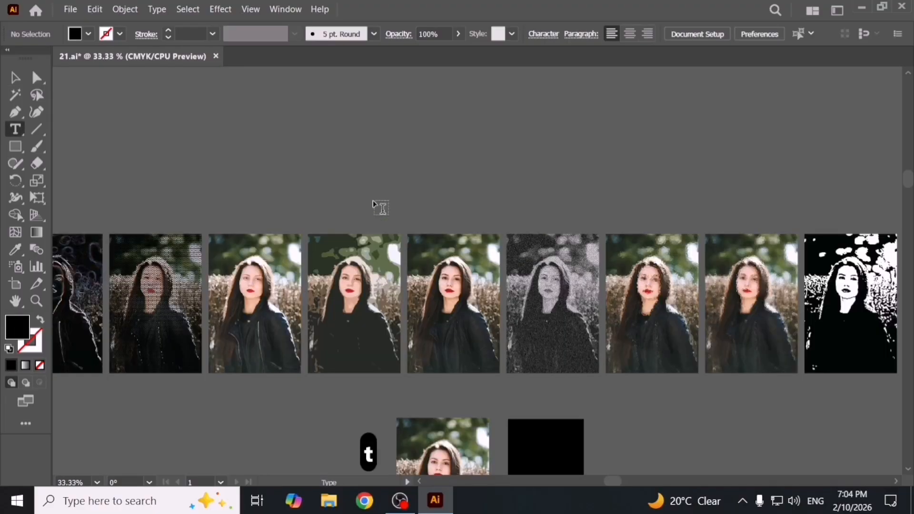
left_click(220, 9)
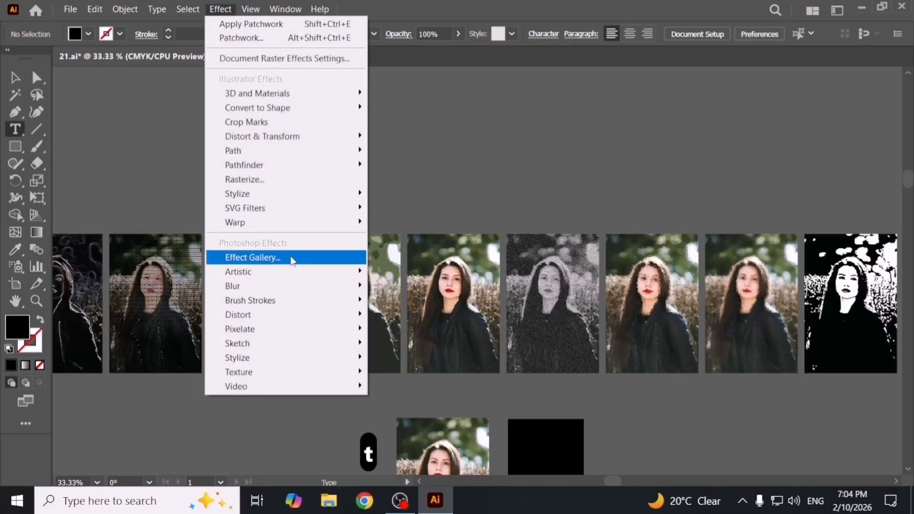
left_click(373, 191)
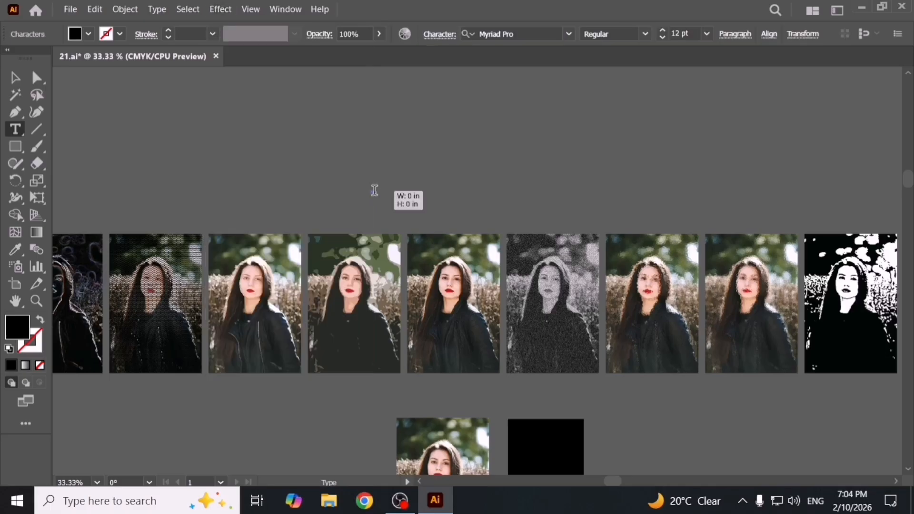
key("Caps_Lock")
type("EFFE")
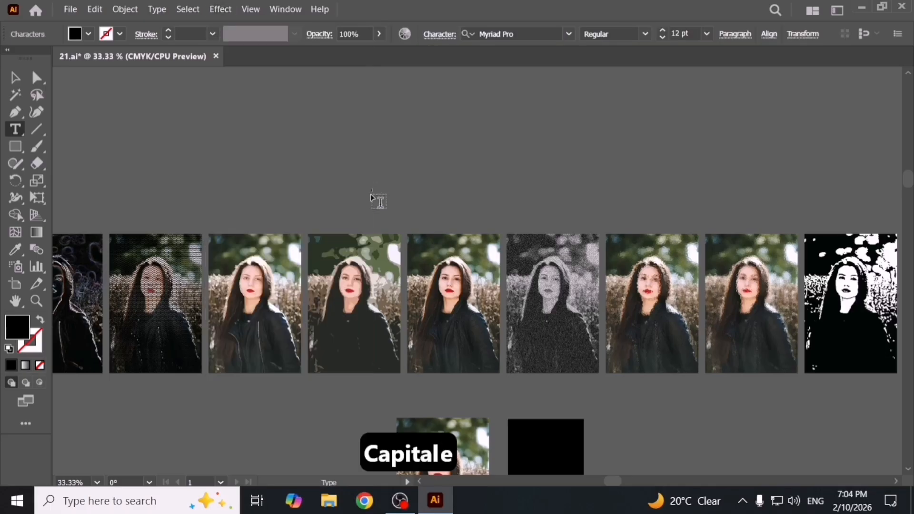
type("CT GALLE")
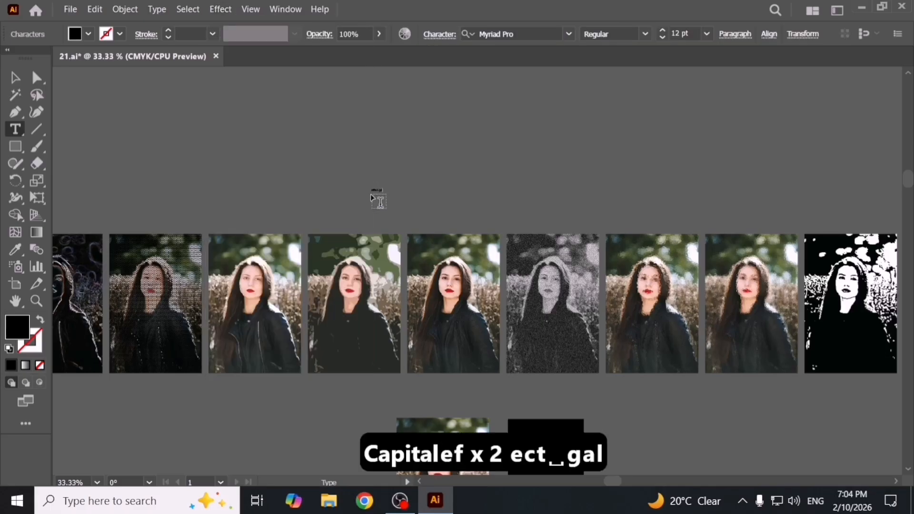
type("ry")
key("Escape")
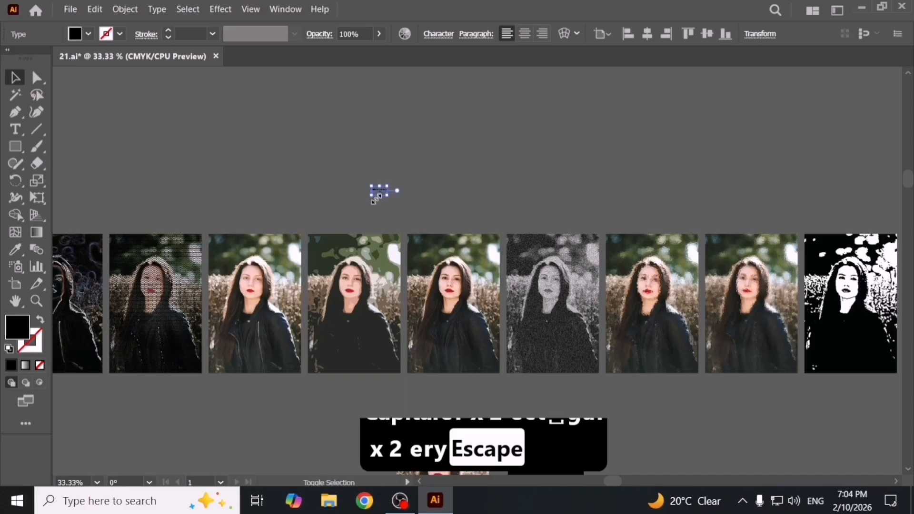
- Enlarge the title text to about 297 pt, place it just above the effect photos and set it in All Caps
left_click_drag(386, 192, 645, 299)
left_click_drag(507, 205, 516, 198)
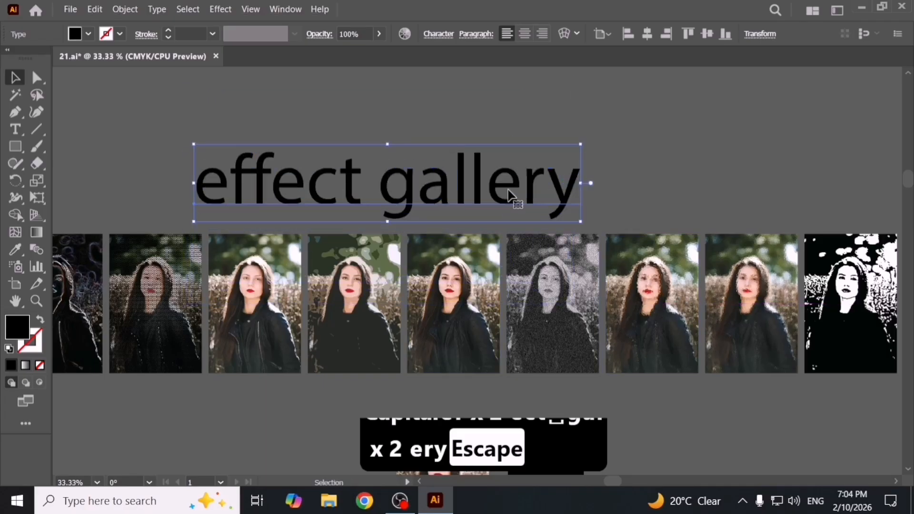
key("ctrl+t")
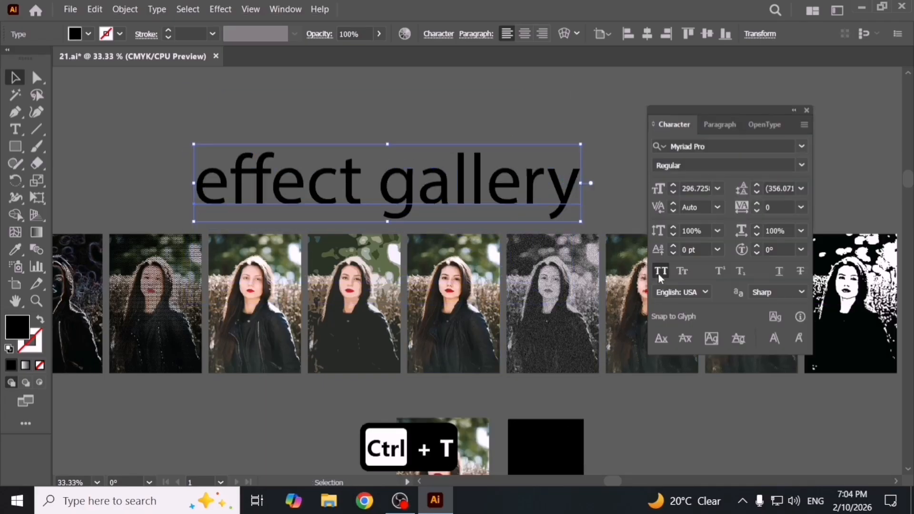
left_click(660, 273)
- Change the title's font to Futura PT Bold and close the character settings
left_click(737, 145)
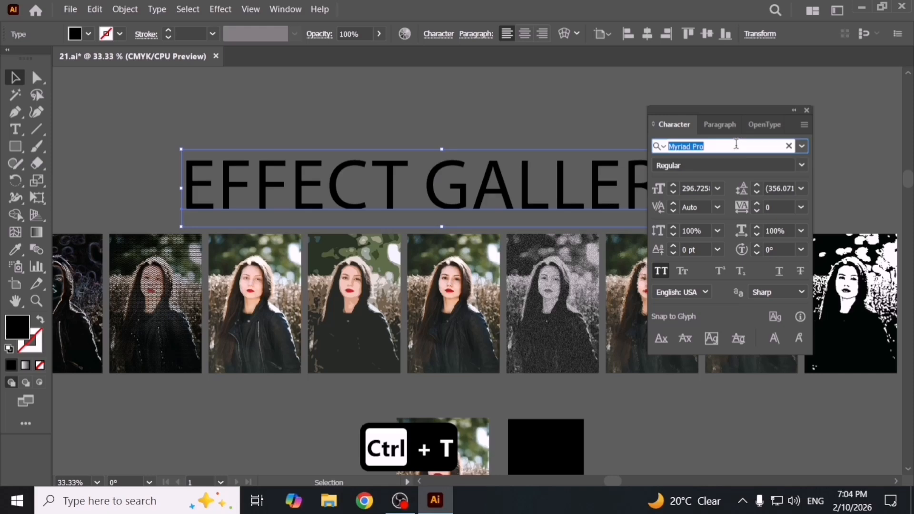
type("futu")
key("Down")
key("Down")
key("Down")
key("Down")
key("Down")
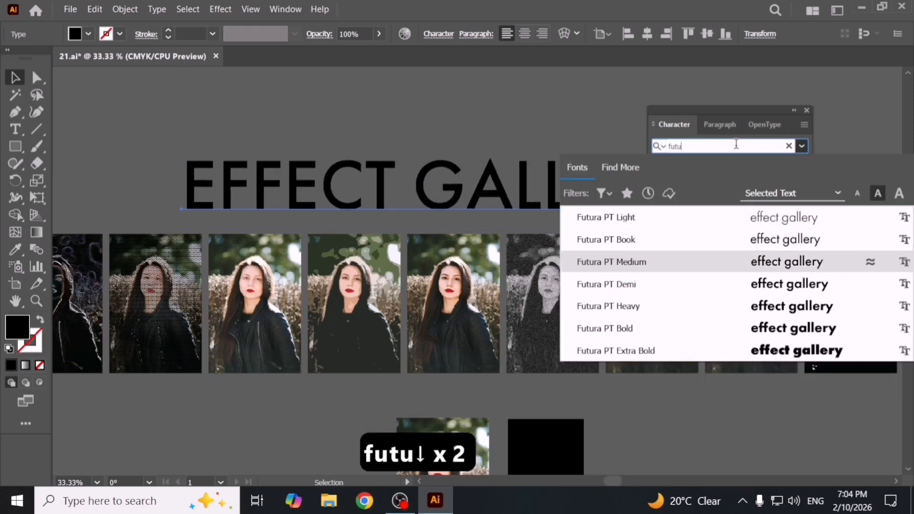
key("Return")
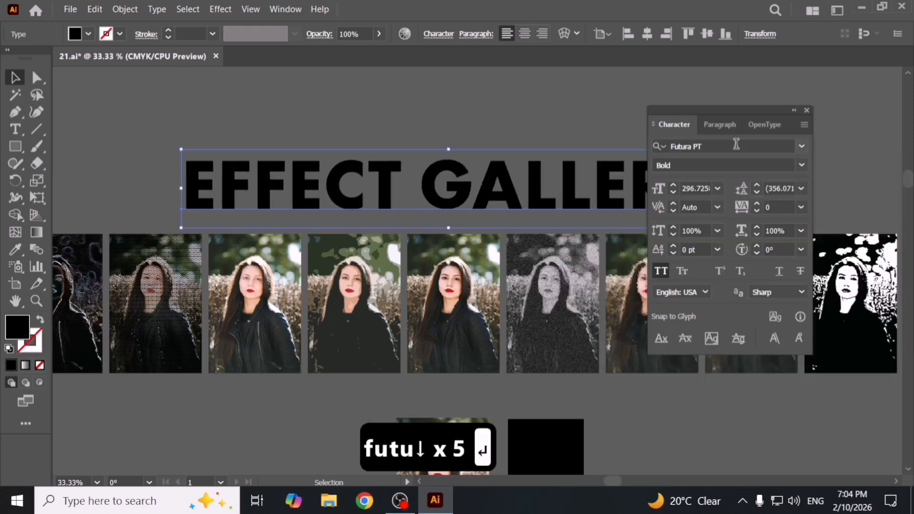
key("ctrl+t")
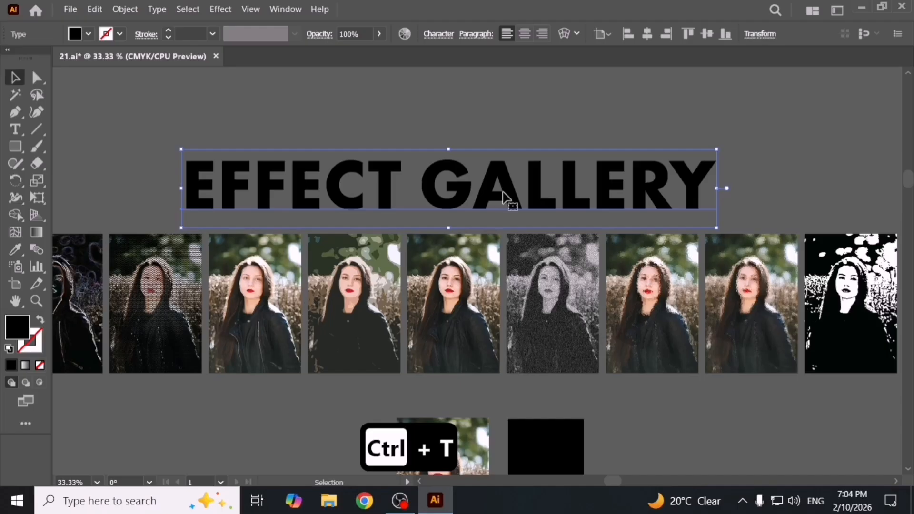
- Move the title slightly up and to the left above the photo row, and deselect it
scroll(506, 198, "down", 1)
mouse_move(506, 198)
left_mouse_down()
mouse_move(481, 203)
mouse_move(468, 190)
mouse_move(499, 186)
left_mouse_up()
left_click(512, 119)
scroll(480, 193, "down", 1)
scroll(481, 193, "up", 1)
left_click(490, 146)
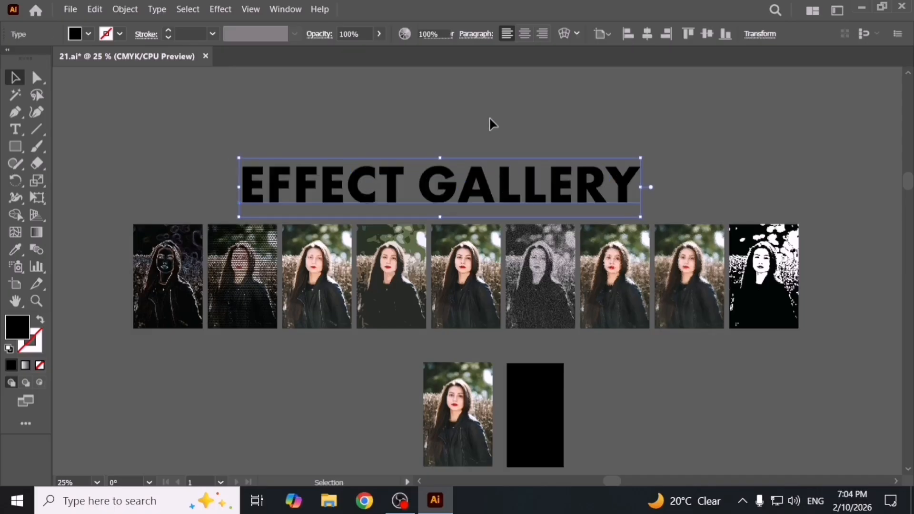
left_click(489, 116)
scroll(476, 169, "down", 1)
scroll(485, 281, "up", 1)
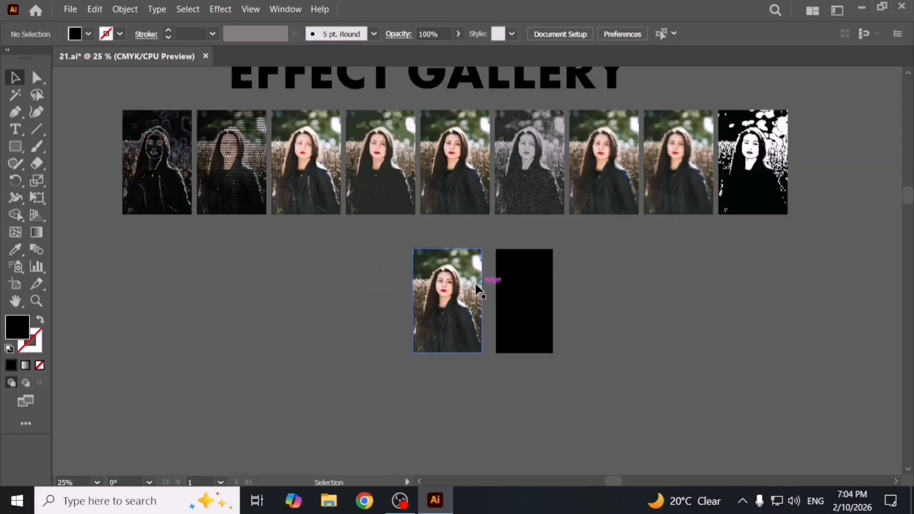
- Go to the separate row of five unedited portrait copies and select the leftmost one
key("space")
left_click_drag(443, 129, 450, 230)
left_click_drag(473, 263, 450, 264)
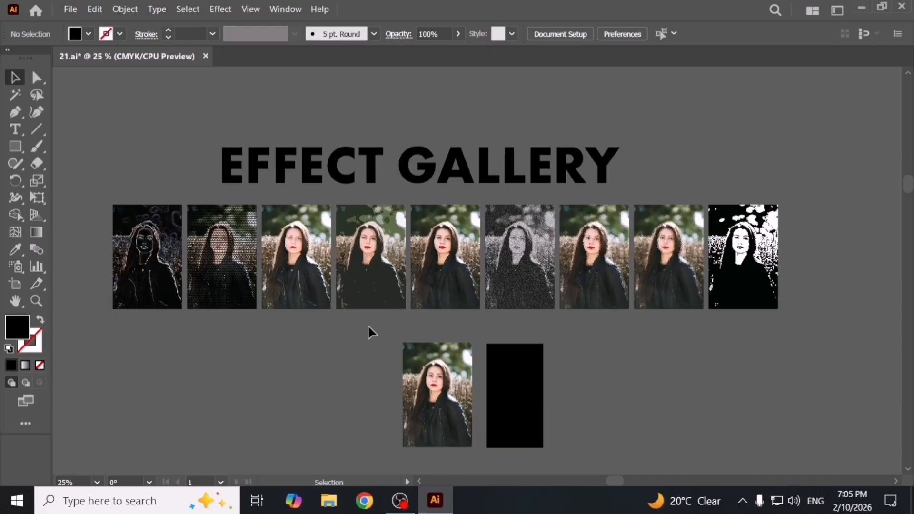
key("space")
left_click_drag(369, 325, 424, 273)
scroll(424, 272, "down", 3)
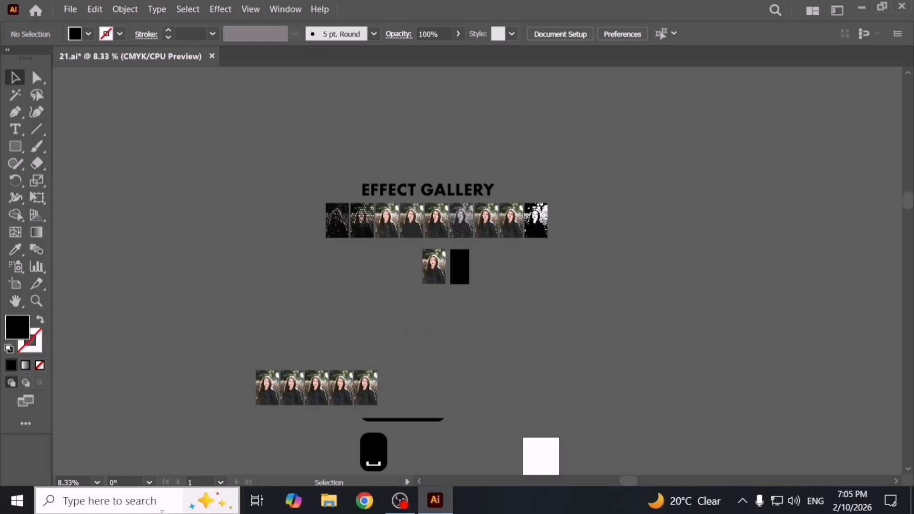
scroll(432, 285, "up", 2)
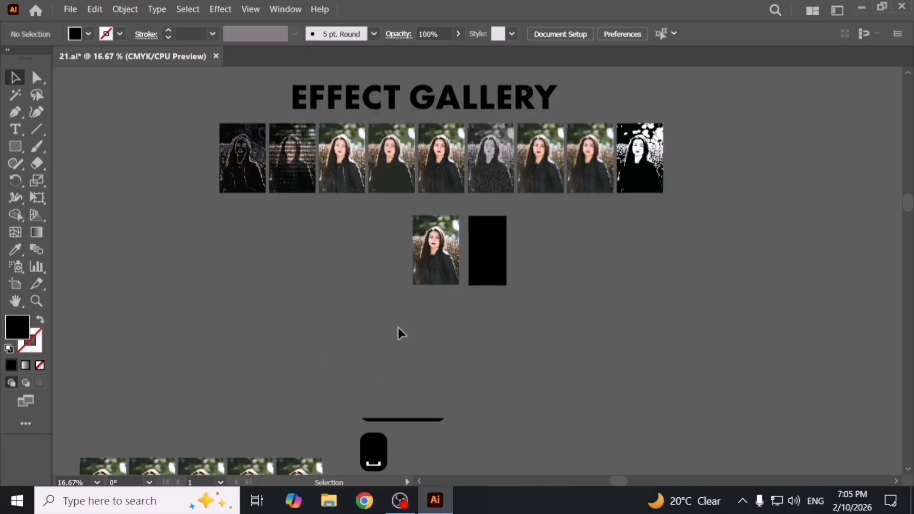
left_click_drag(371, 241, 801, 379)
left_click_drag(591, 387, 632, 276)
left_click_drag(96, 324, 437, 412)
left_click_drag(407, 371, 615, 269)
left_click_drag(572, 299, 510, 316)
left_click(351, 262)
scroll(354, 293, "up", 1)
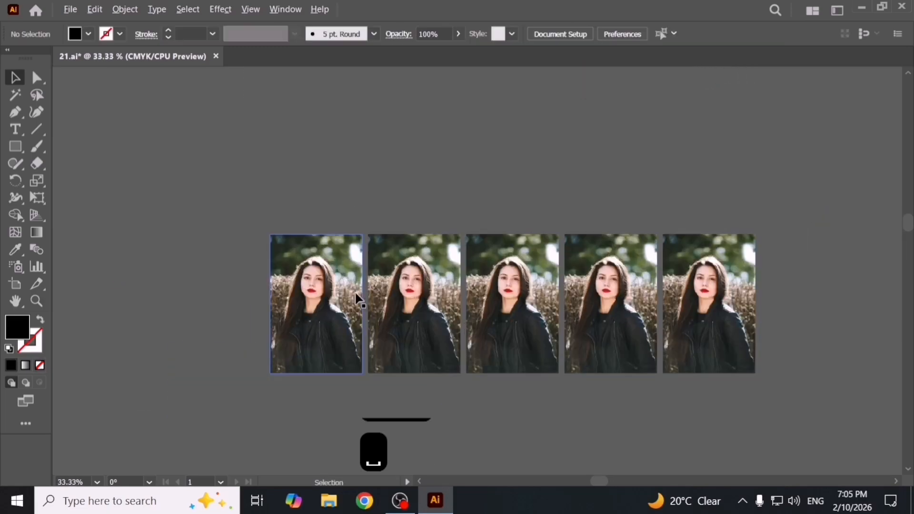
scroll(351, 321, "up", 1)
left_click(357, 322)
- Examine the selected portrait's face and surrounding detail up close before any effect is applied
scroll(343, 296, "down", 1)
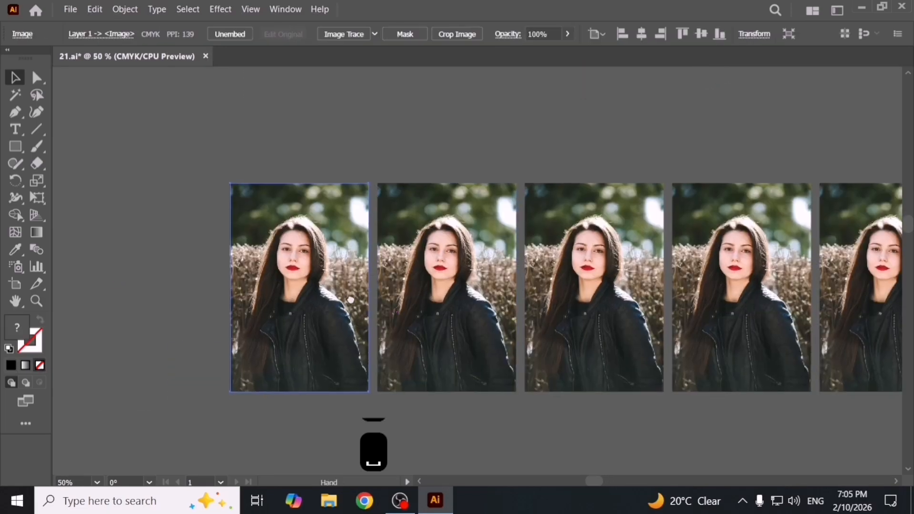
scroll(312, 268, "up", 2)
scroll(257, 267, "up", 1)
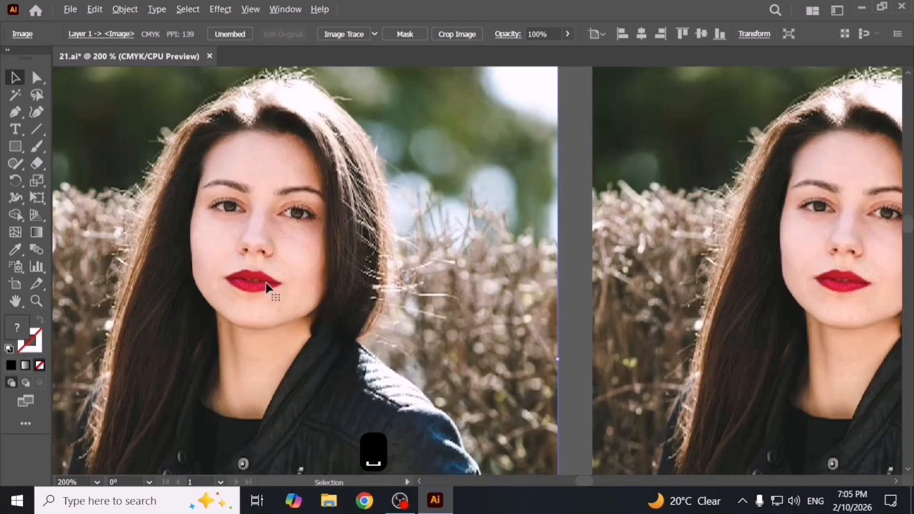
scroll(302, 302, "up", 1)
scroll(414, 316, "up", 1)
scroll(413, 309, "up", 1)
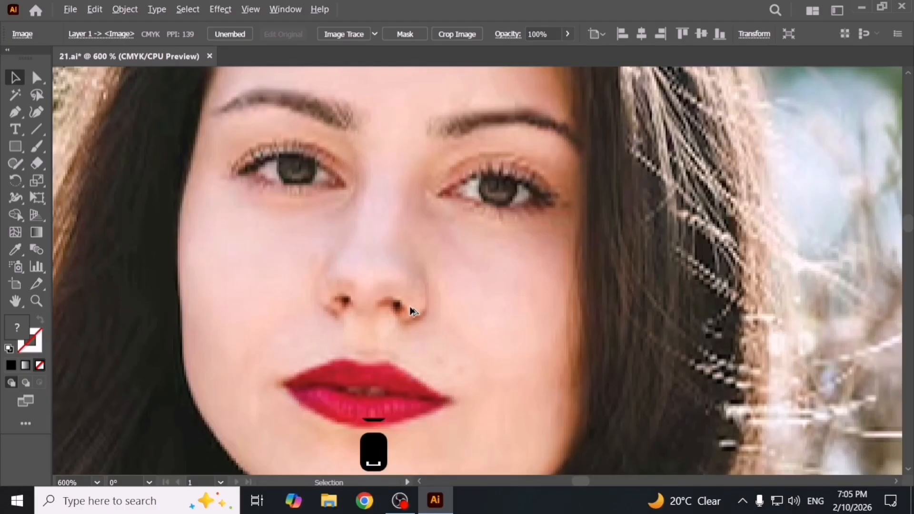
scroll(500, 191, "down", 1)
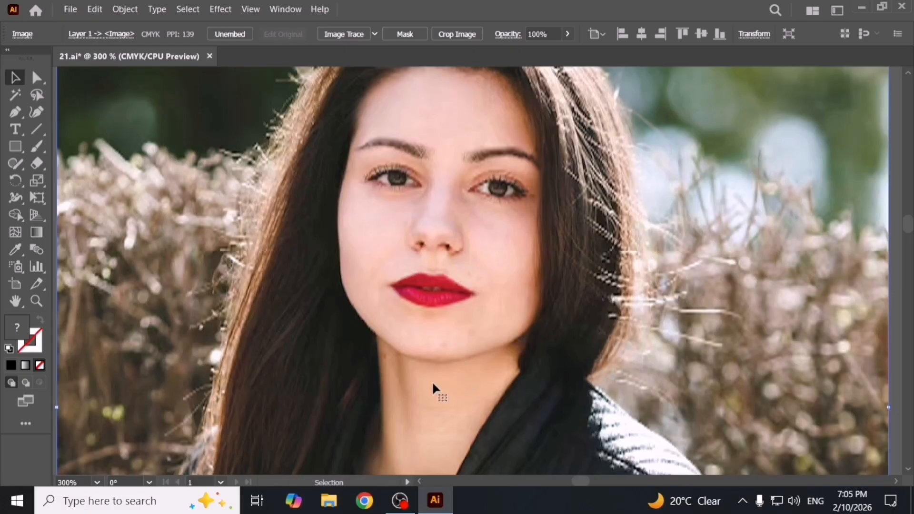
key("space")
left_click_drag(432, 381, 401, 291)
scroll(390, 284, "down", 2)
scroll(398, 288, "up", 1)
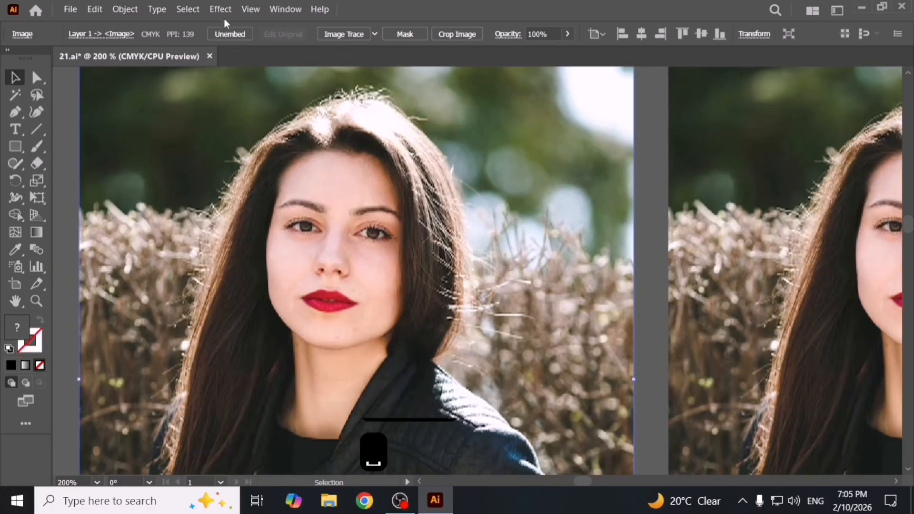
- Try a Gaussian Blur on the selected portrait with the radius reduced to about 4.57 pixels, and cancel it
left_click(221, 9)
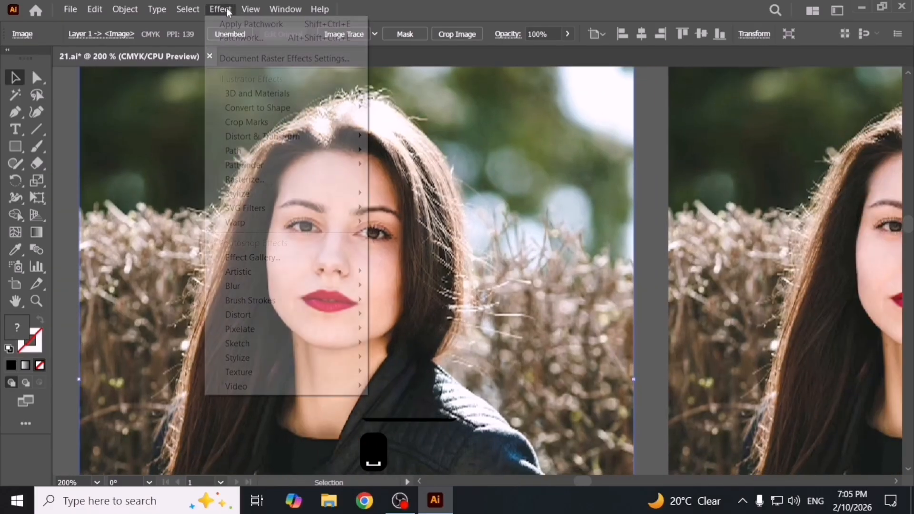
mouse_move(295, 285)
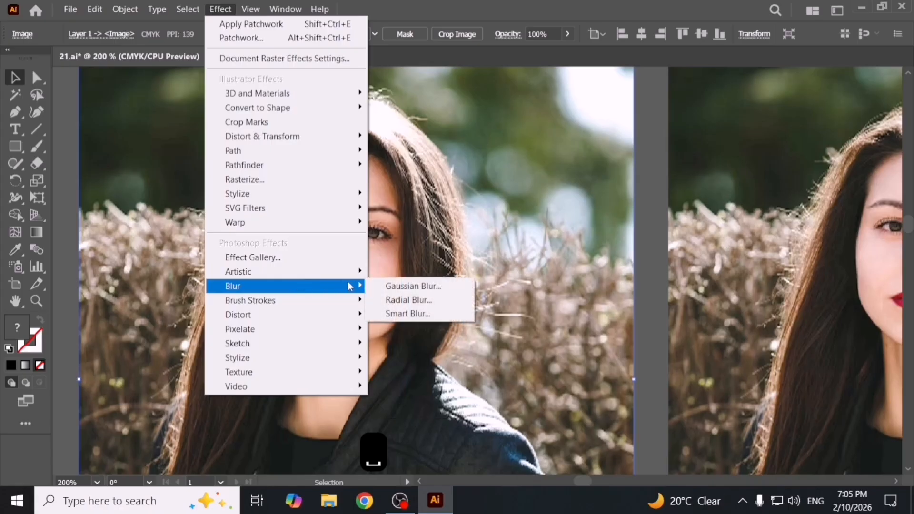
left_click(451, 291)
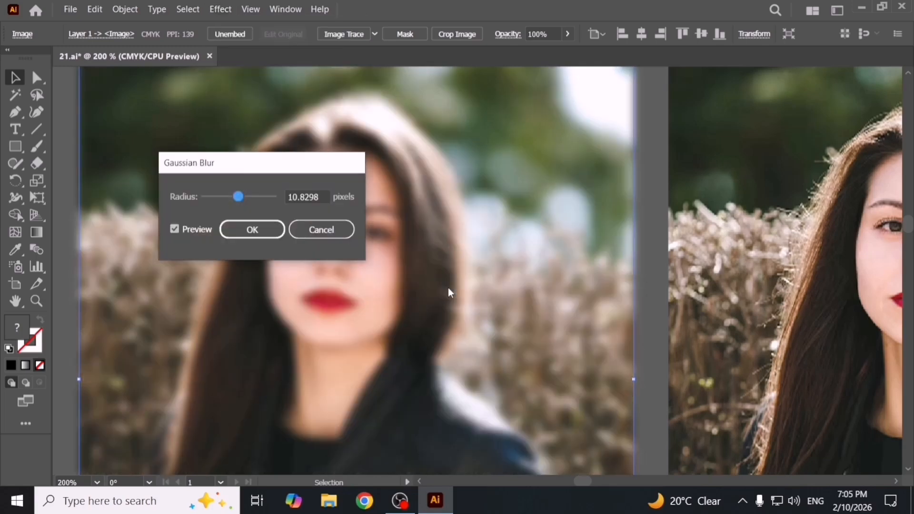
left_click_drag(289, 167, 751, 170)
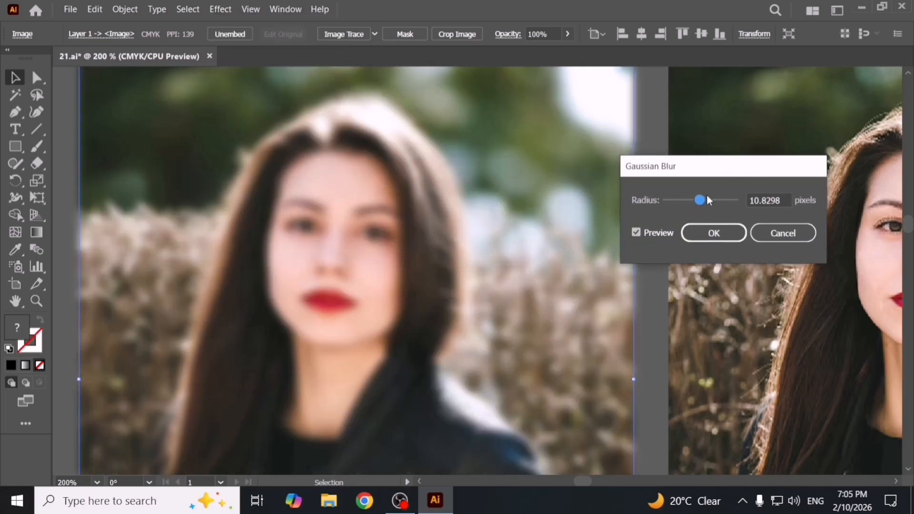
left_click_drag(702, 199, 680, 204)
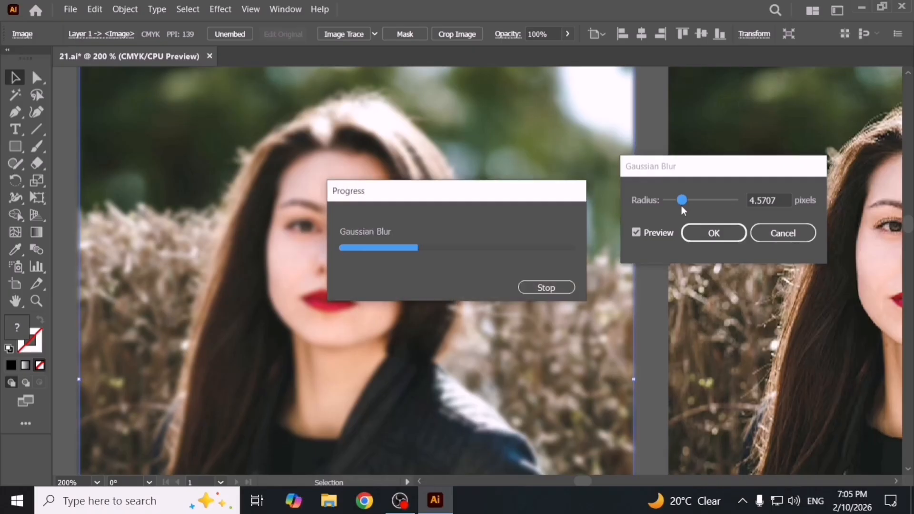
left_click(781, 234)
- Apply a Gaussian Blur with a 10.8298-pixel radius to the leftmost portrait copy and deselect it
scroll(449, 310, "down", 3)
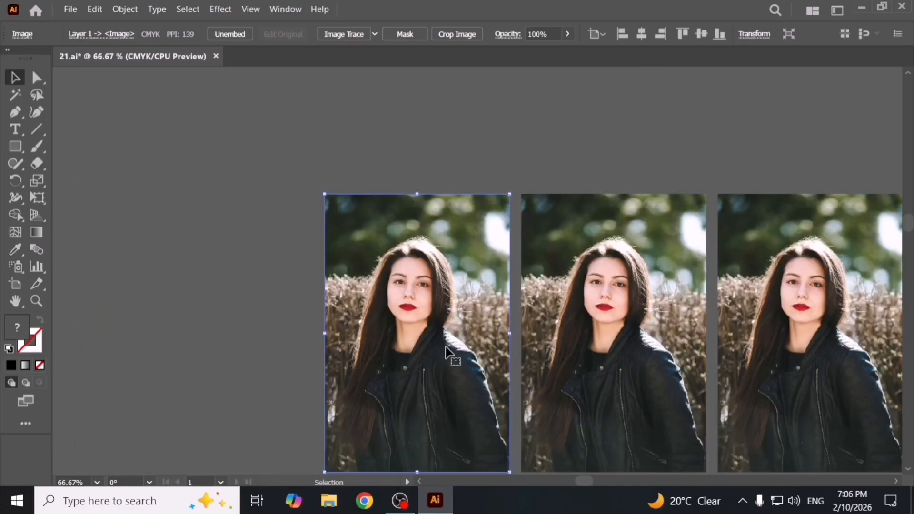
left_click_drag(449, 354, 396, 315)
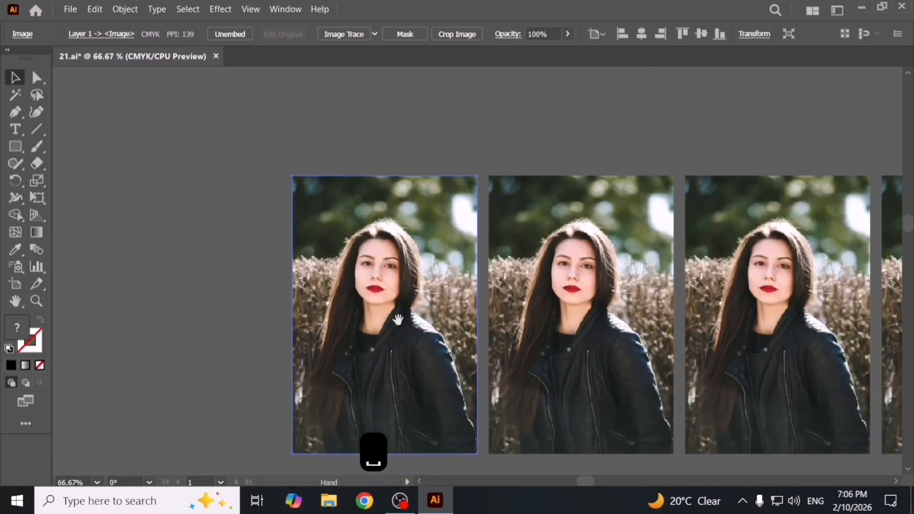
left_click(219, 12)
mouse_move(335, 292)
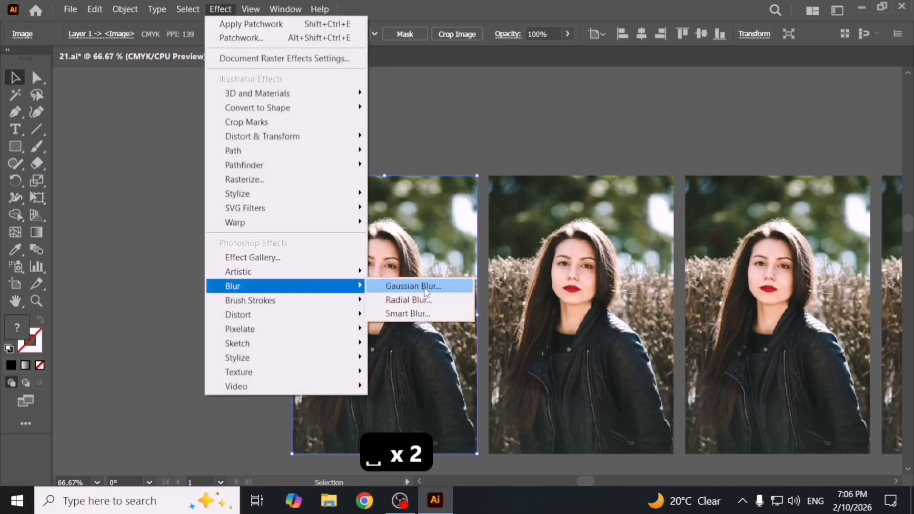
left_click(417, 287)
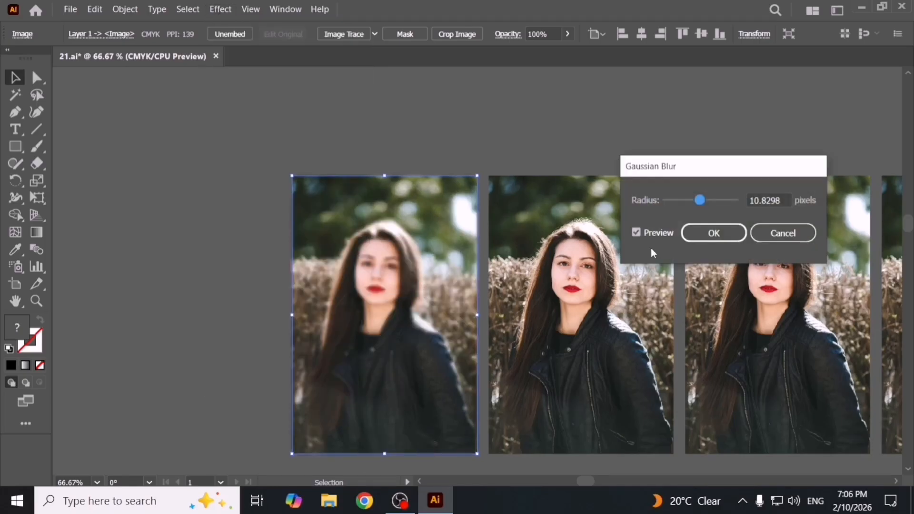
left_click(713, 232)
left_click(393, 133)
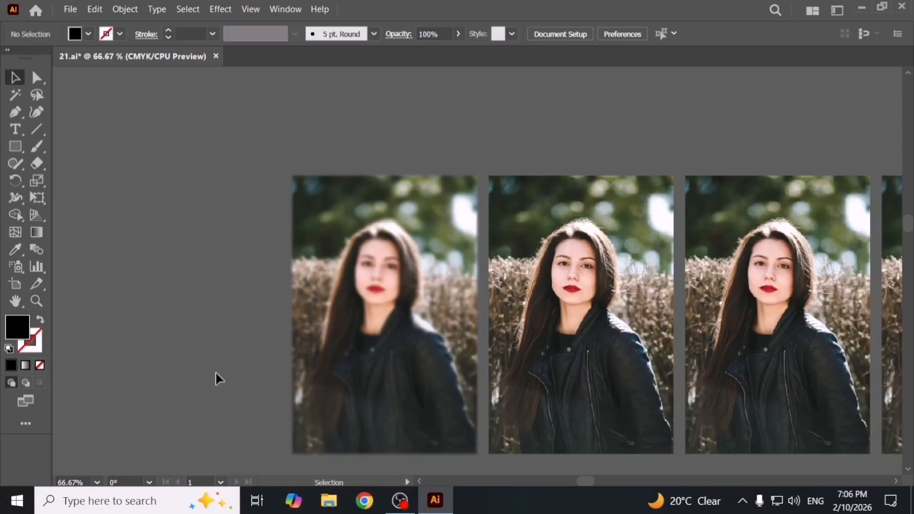
left_click_drag(339, 375, 481, 329)
scroll(367, 336, "down", 2, "alt")
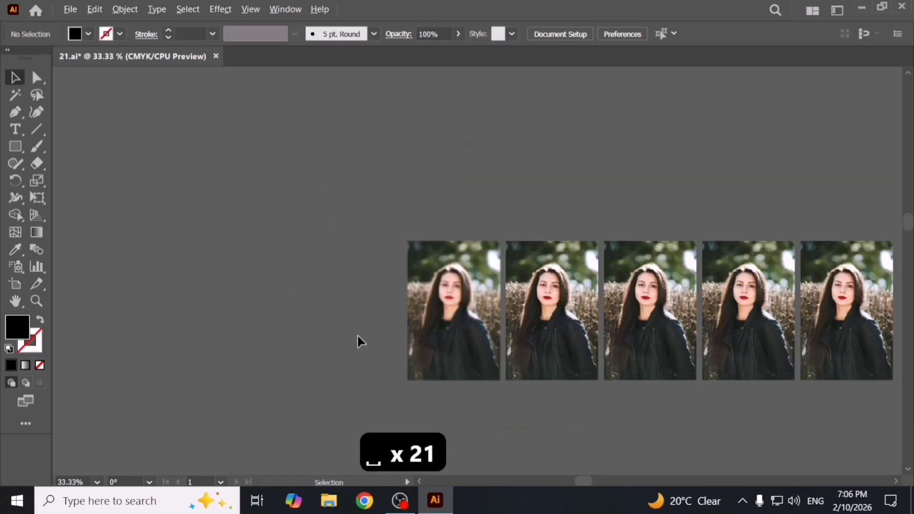
- Add the text BLUE as a bold Futura PT title in the empty area beside the blurred portrait
scroll(316, 329, "up", 2, "alt")
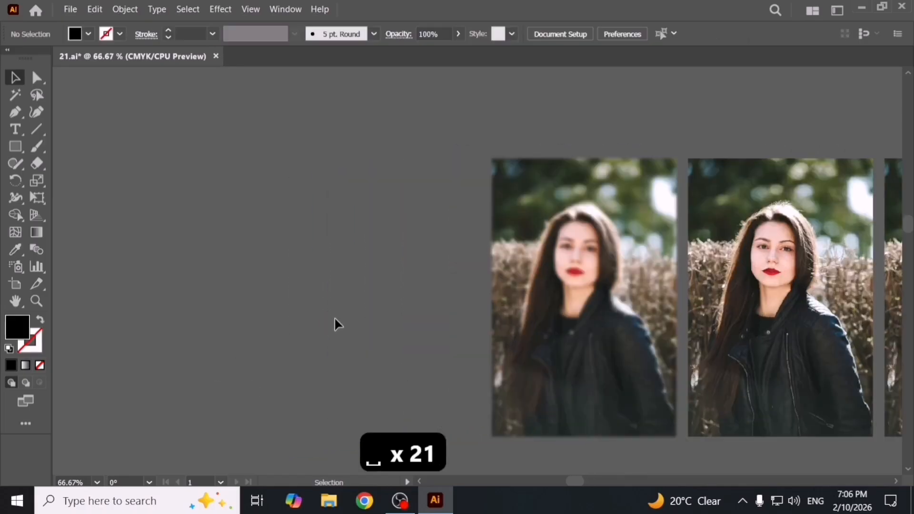
left_click_drag(360, 302, 356, 306)
key("t")
left_click(326, 298)
key("Caps_Lock")
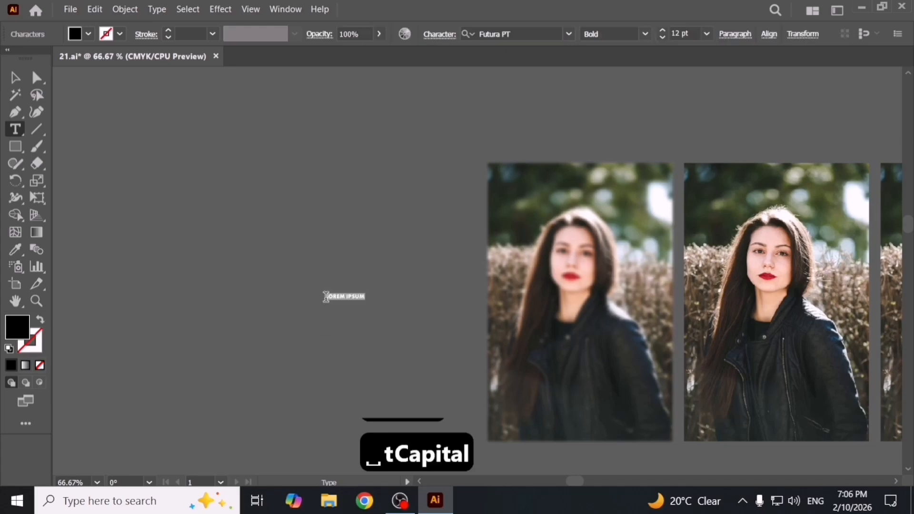
type("blue")
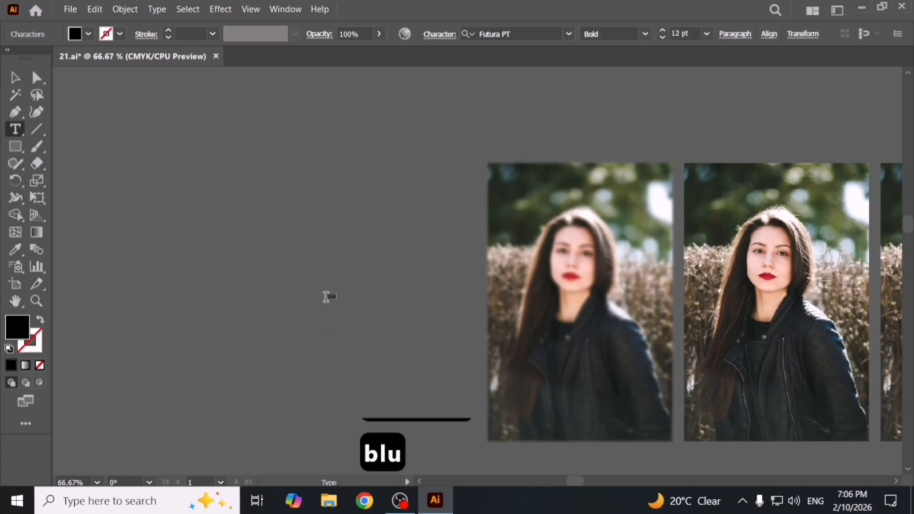
key("Escape")
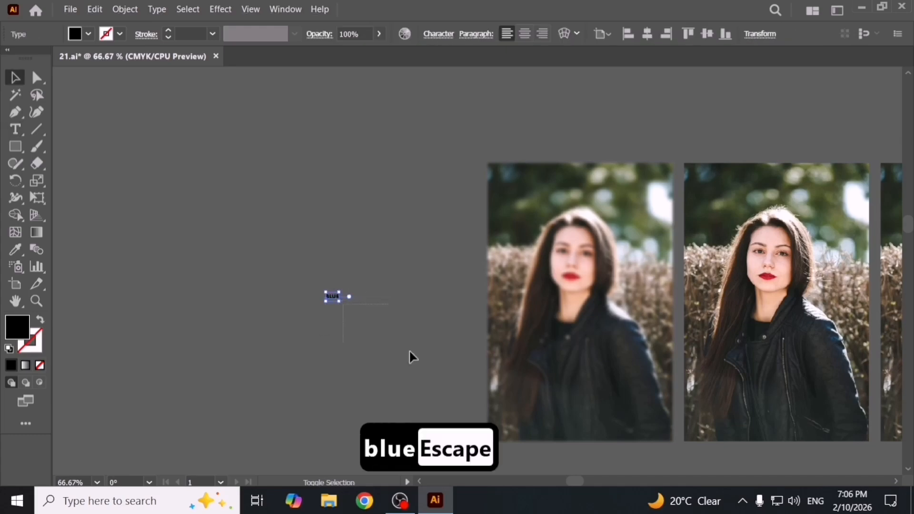
- Enlarge the BLUE title to a large heading beside the blurred portrait and convert it to outlines
left_click_drag(344, 302, 366, 300)
key("ctrl+shift+a")
key("ctrl+shift+o")
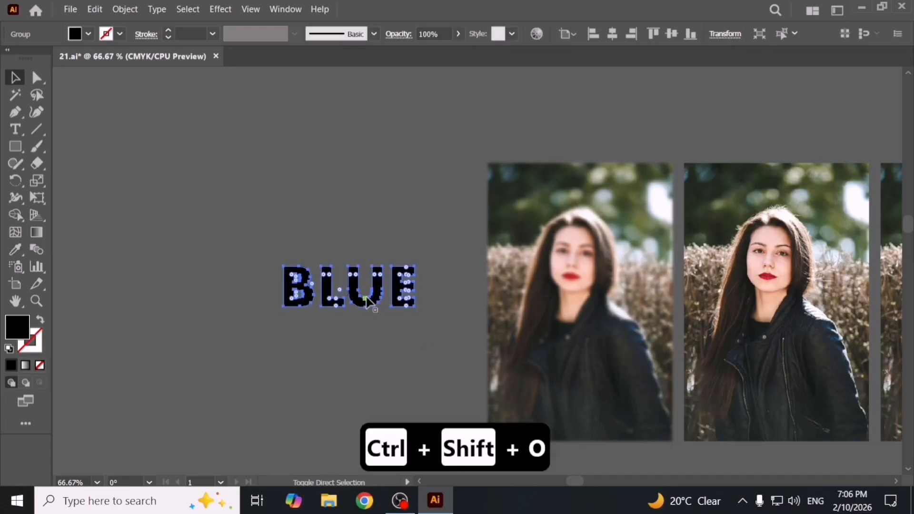
scroll(367, 300, "up", 1)
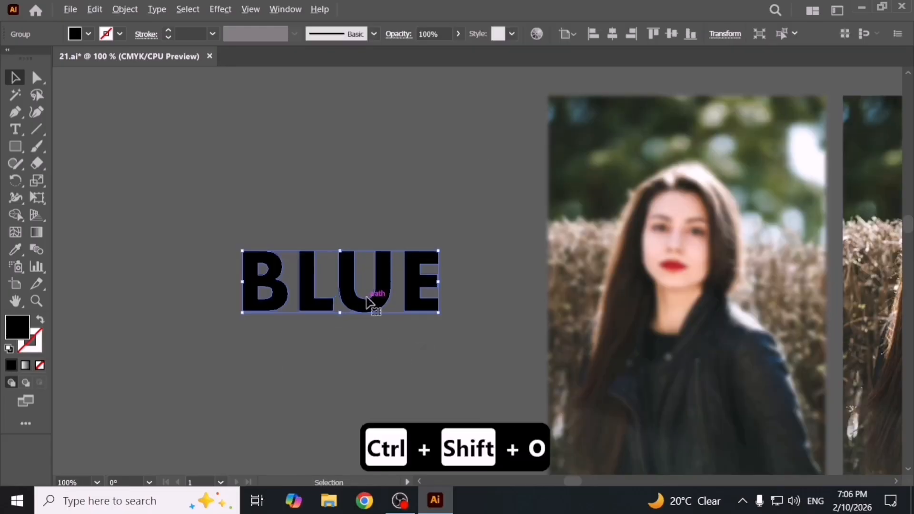
- Add a red stroke to the BLUE lettering and set its weight to 2 pt
scroll(367, 301, "up", 1)
scroll(362, 328, "up", 1)
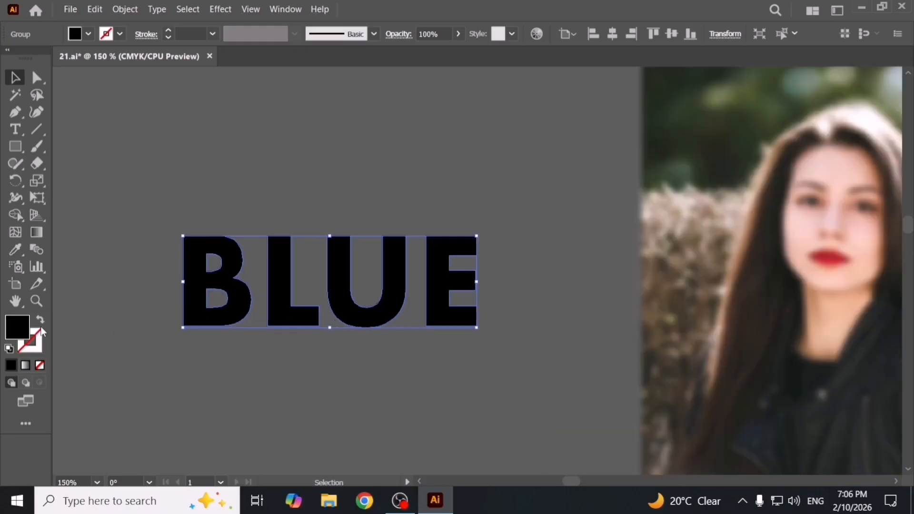
left_click_drag(203, 325, 226, 324)
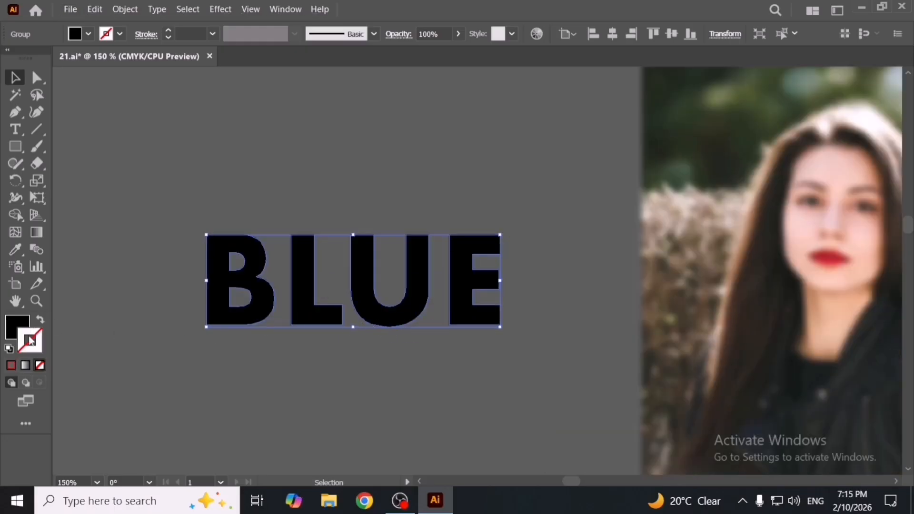
left_click(12, 365)
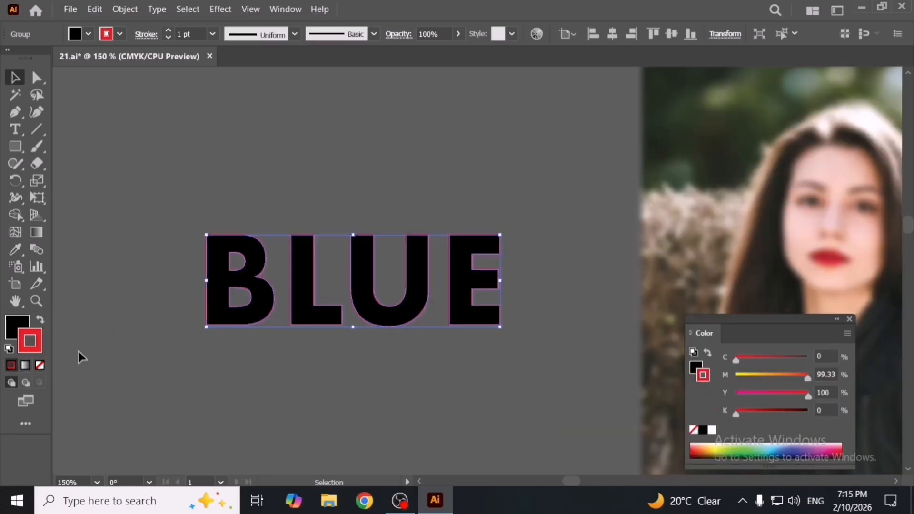
left_click(186, 38)
key("Up")
key("Up")
key("Up")
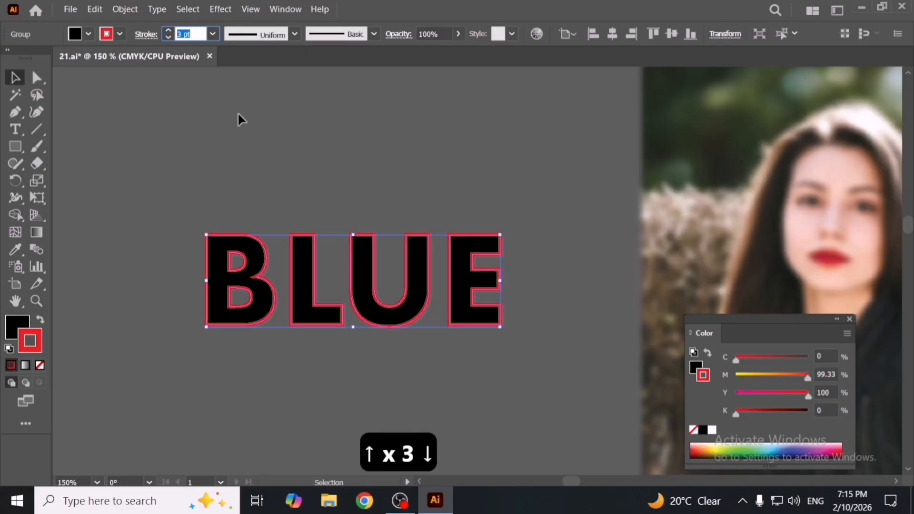
key("Down")
key("Down")
left_click(238, 114)
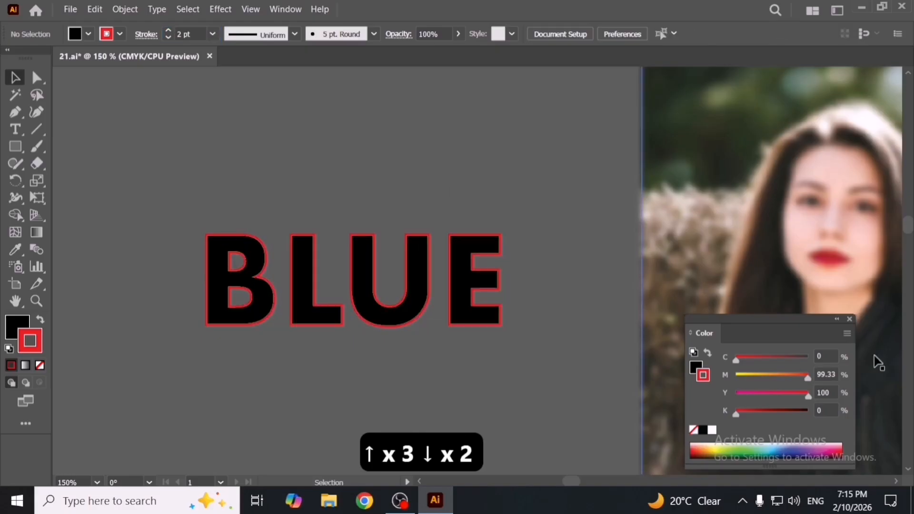
left_click(850, 319)
- Duplicate the BLUE lettering straight above the original and remove the copy's fill
left_click_drag(404, 330, 456, 231)
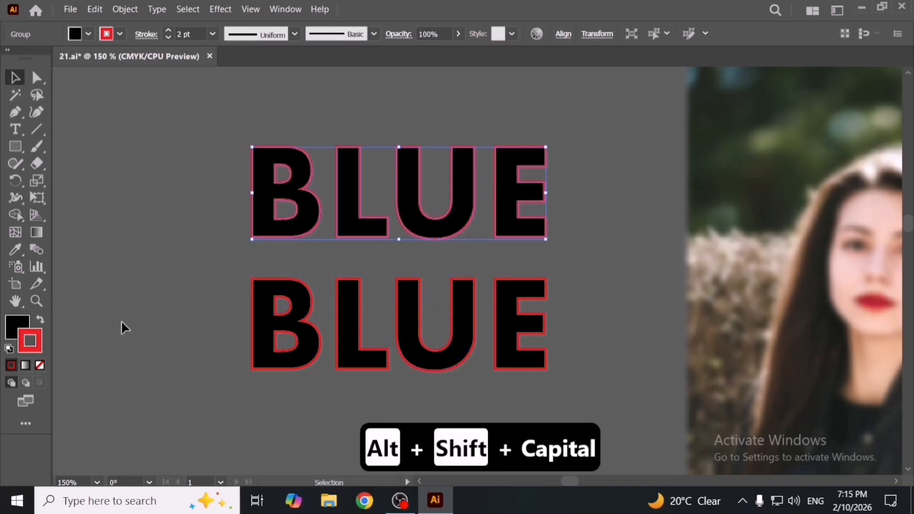
left_click(19, 317)
left_click(40, 366)
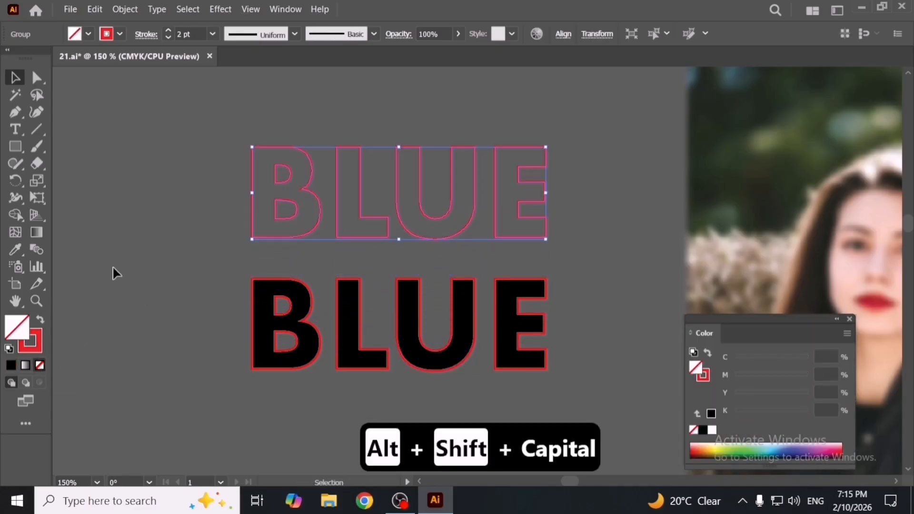
- Set the stroke weight of the unfilled BLUE copy to 9 pt
left_click(191, 32)
key("Up")
key("Up")
key("Up")
key("Up")
key("Up")
key("Up")
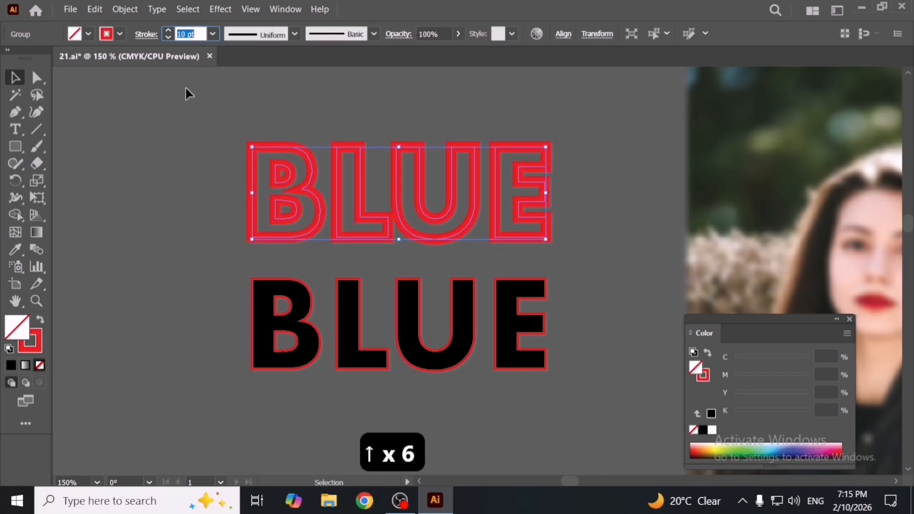
key("Down")
left_click(170, 199)
left_click(327, 201)
- Give the unfilled copy's stroke a round join at the corners
key("a")
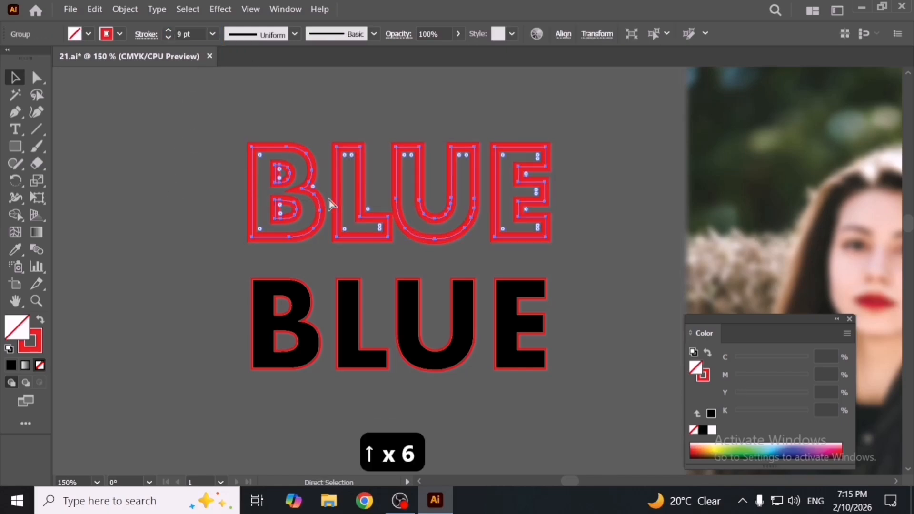
key("ctrl+F10")
key("v")
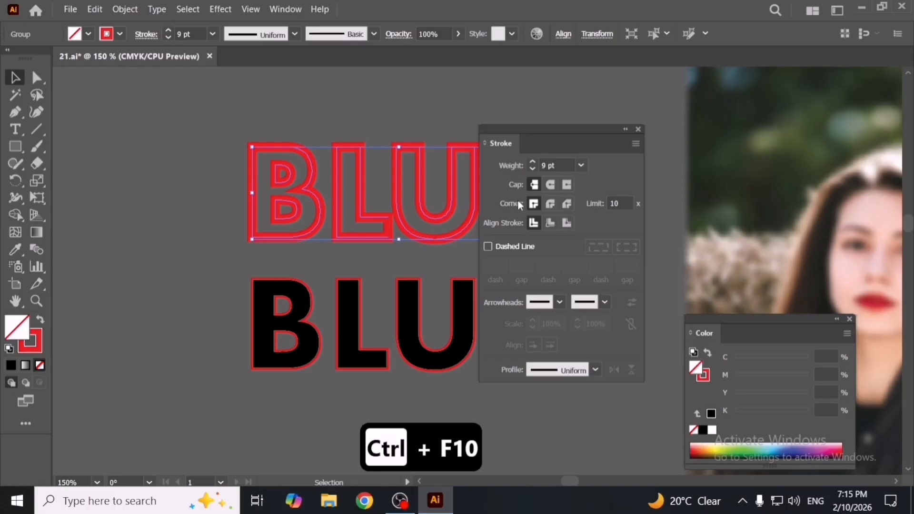
left_click(550, 204)
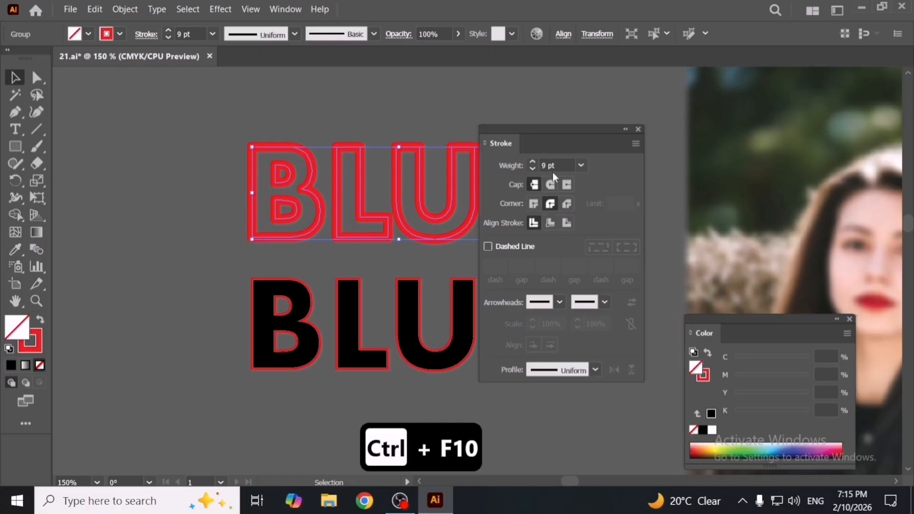
left_click(639, 129)
key("F6")
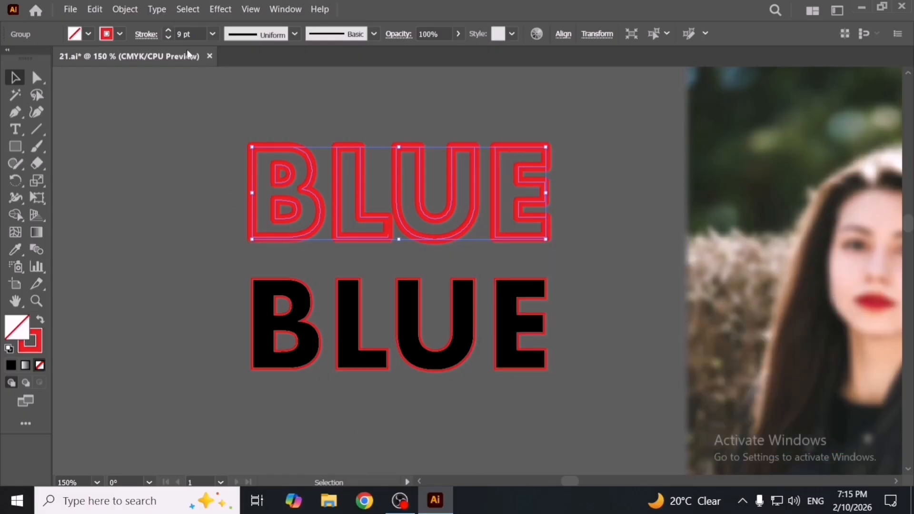
- Expand the outlined BLUE copy with both Fill and Stroke included
left_click(133, 10)
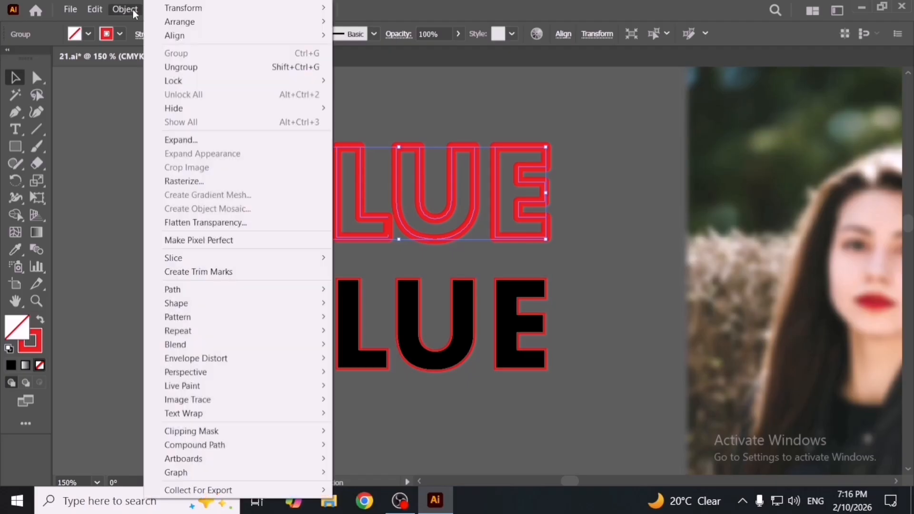
left_click(197, 139)
left_click(352, 291)
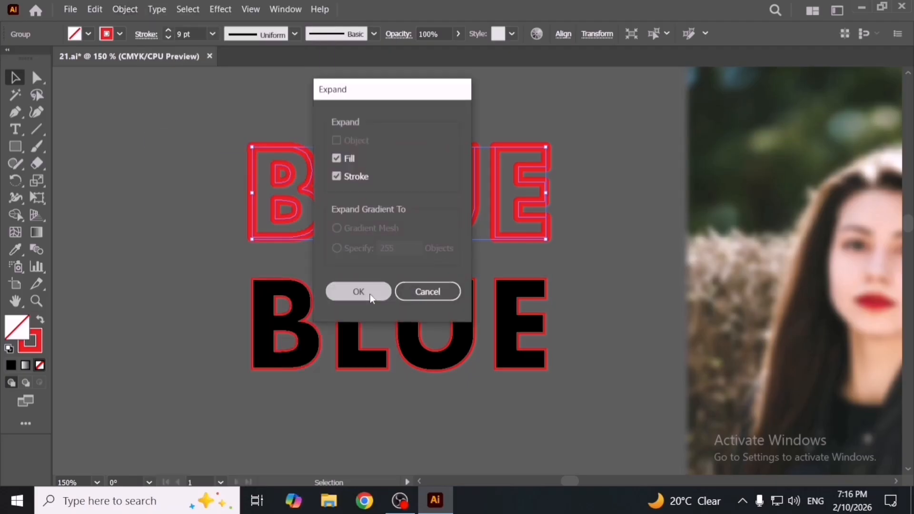
- Remove the stroke from the black BLUE lettering
left_click(304, 296)
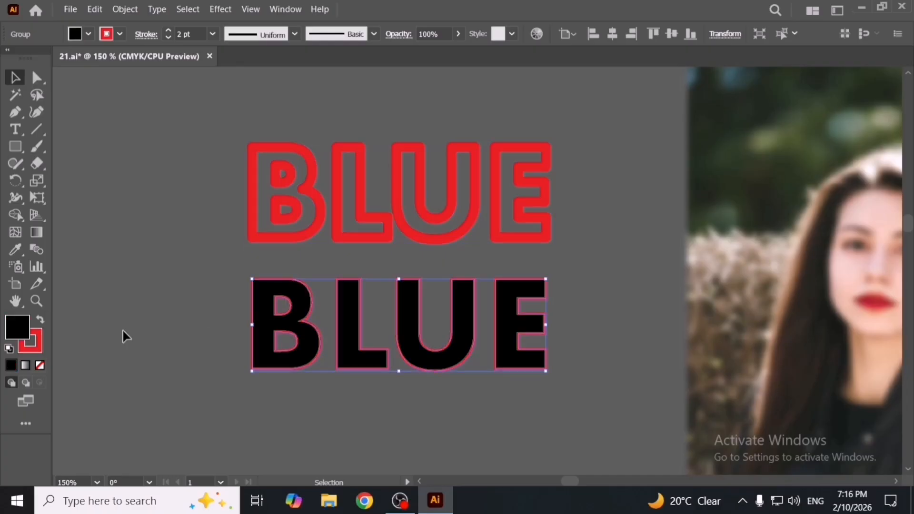
left_click(41, 347)
left_click(40, 365)
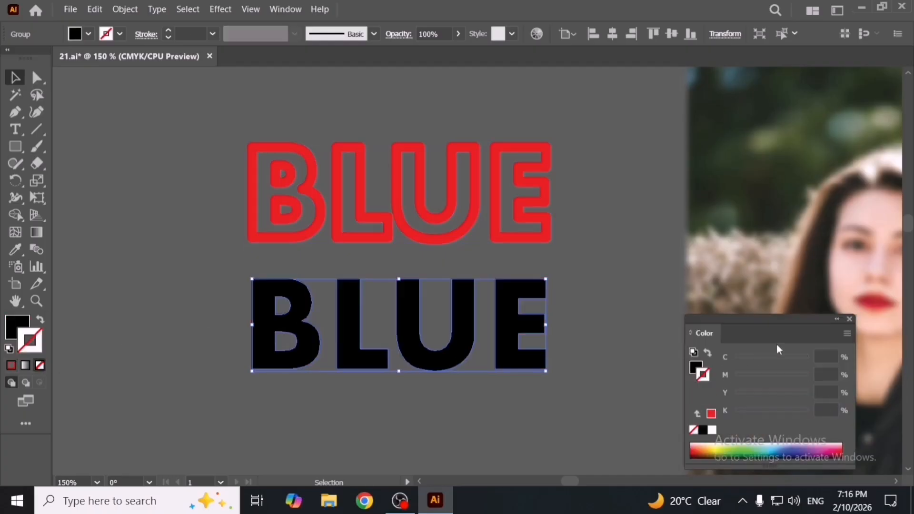
left_click(849, 319)
- Align the red outline and the black lettering to each other on their vertical centers
left_click_drag(296, 177, 596, 394)
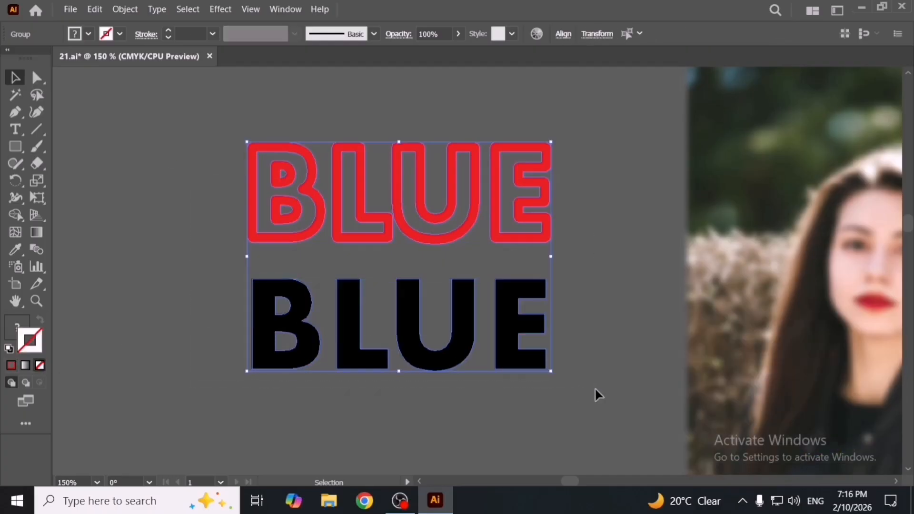
key("shift+F7")
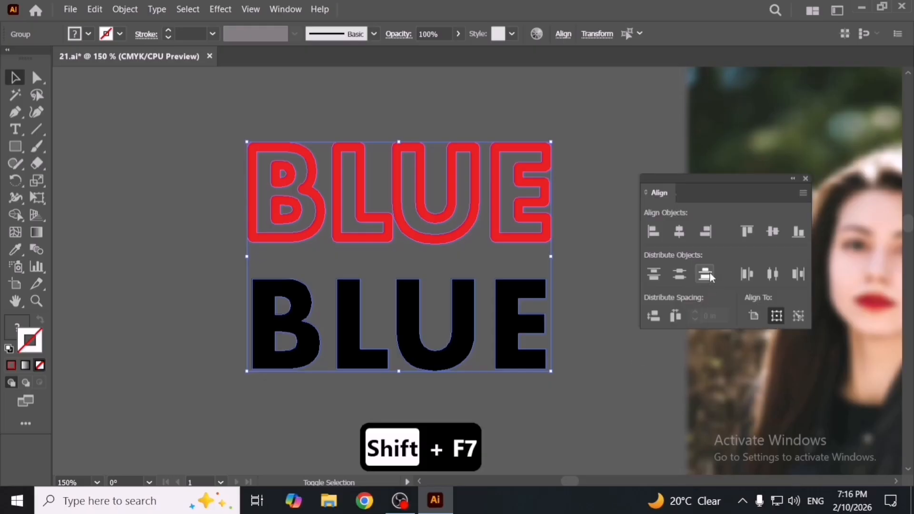
left_click(780, 230)
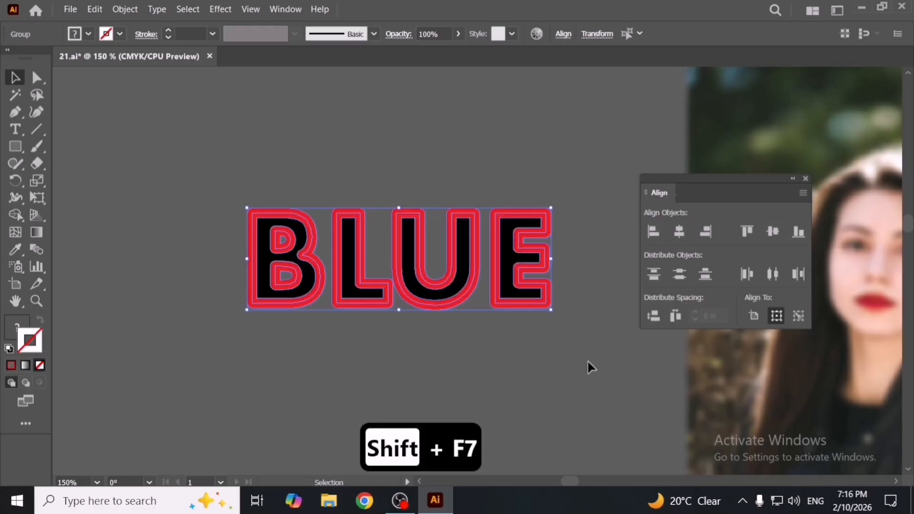
left_click(587, 362)
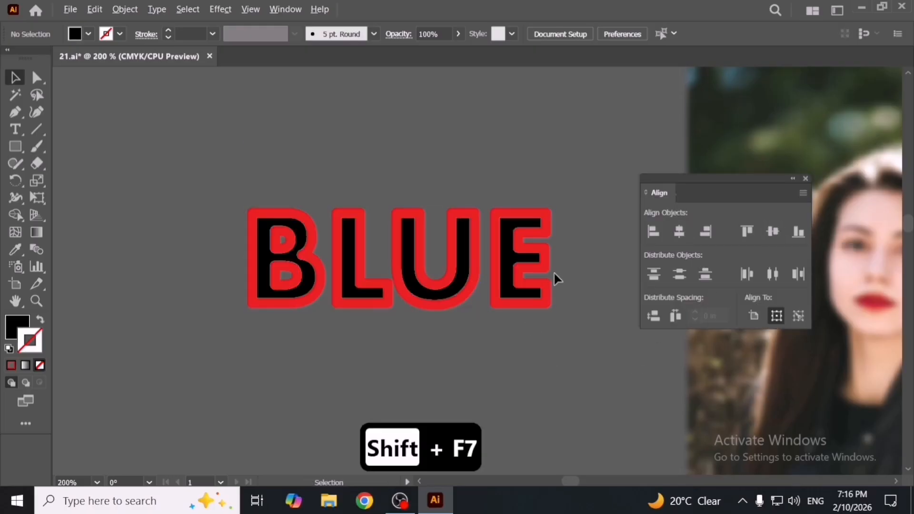
- Send the expanded red outline behind the black BLUE lettering
scroll(553, 272, "up", 1)
left_click(433, 295)
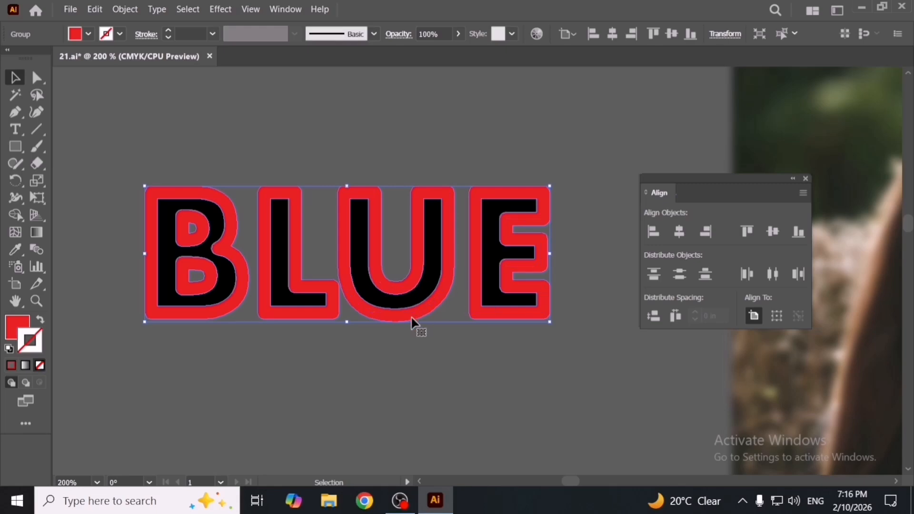
left_click_drag(390, 320, 392, 384)
key("ctrl+z")
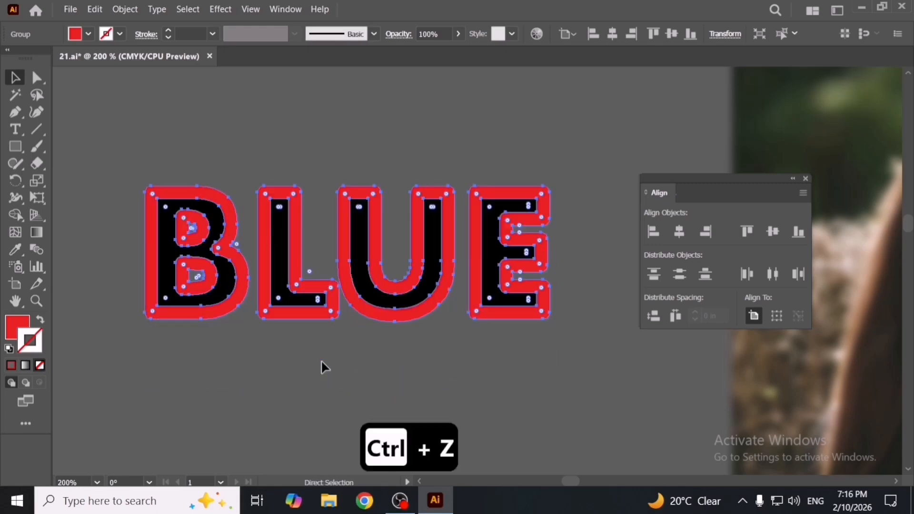
key("ctrl+shift+bracketleft")
left_click(361, 334)
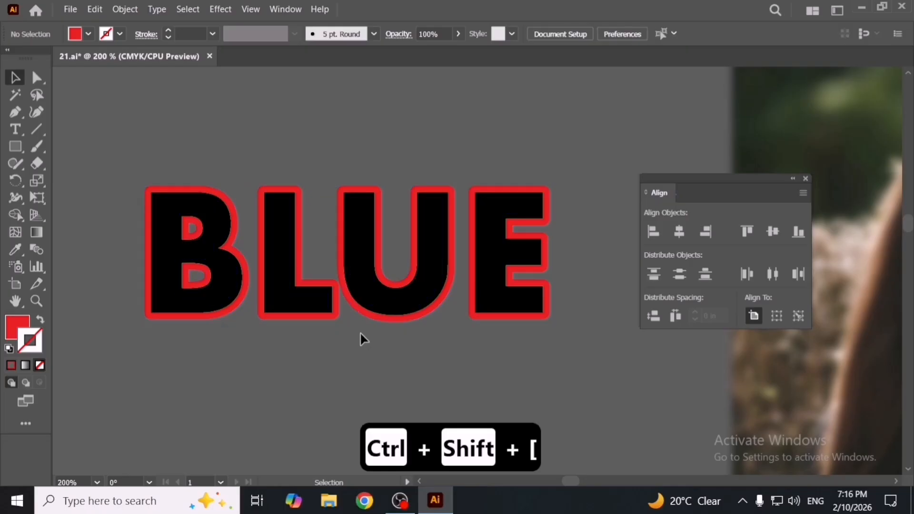
- Apply a Gaussian Blur with a radius of about 19.5 pixels to the red outline behind the lettering
left_click(336, 317)
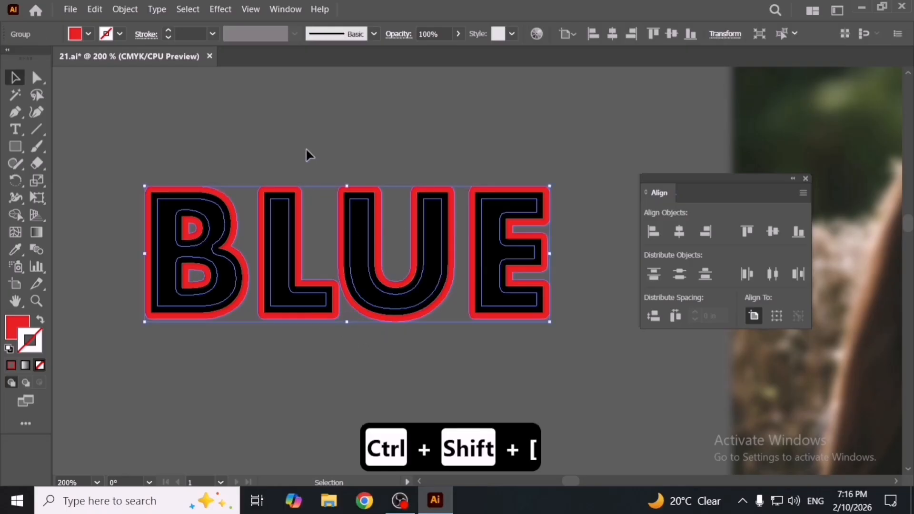
left_click(222, 10)
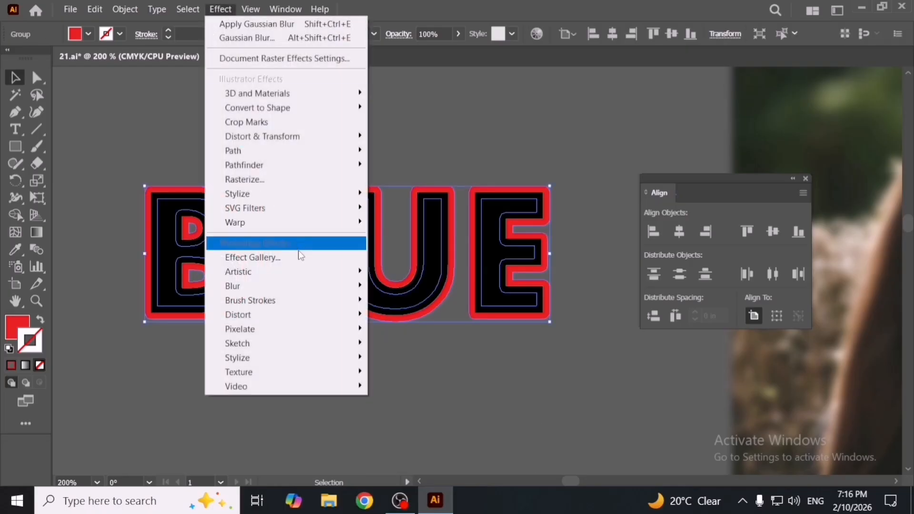
mouse_move(322, 282)
left_click(410, 283)
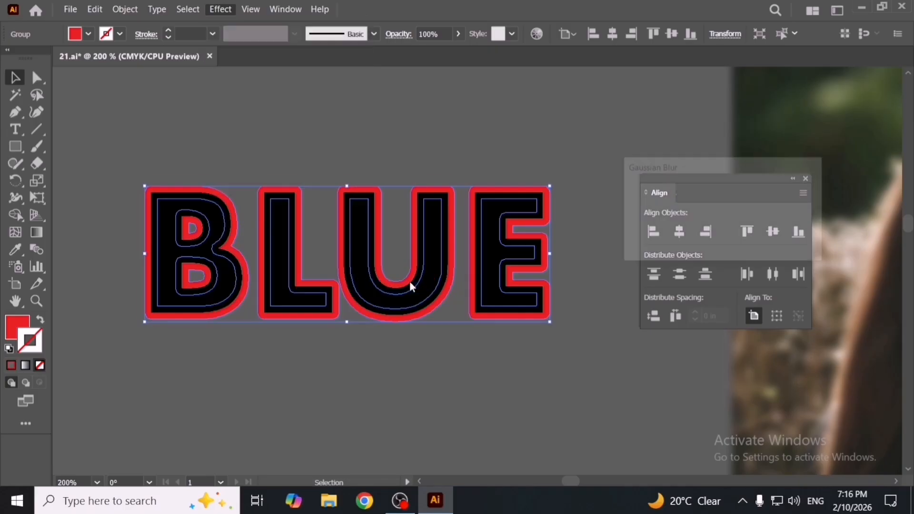
mouse_move(701, 201)
left_mouse_down()
mouse_move(693, 202)
mouse_move(704, 201)
left_mouse_up()
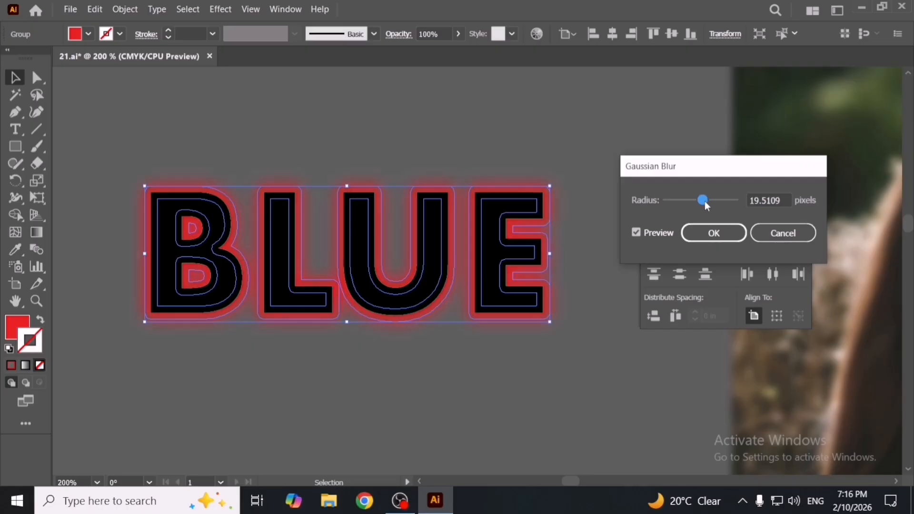
left_click(714, 233)
left_click(540, 400)
- Change the fill of the black BLUE lettering to bright red F70606
scroll(541, 401, "down", 4)
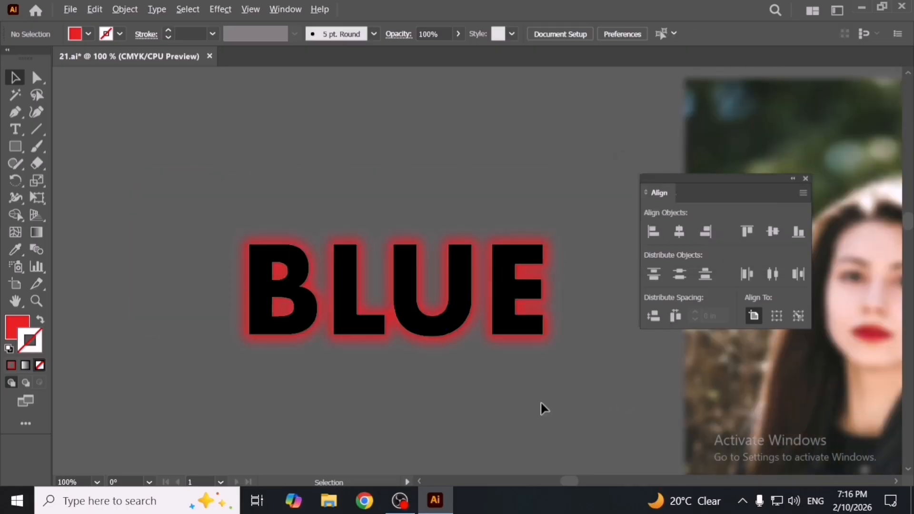
key("space")
left_click_drag(419, 394, 333, 369)
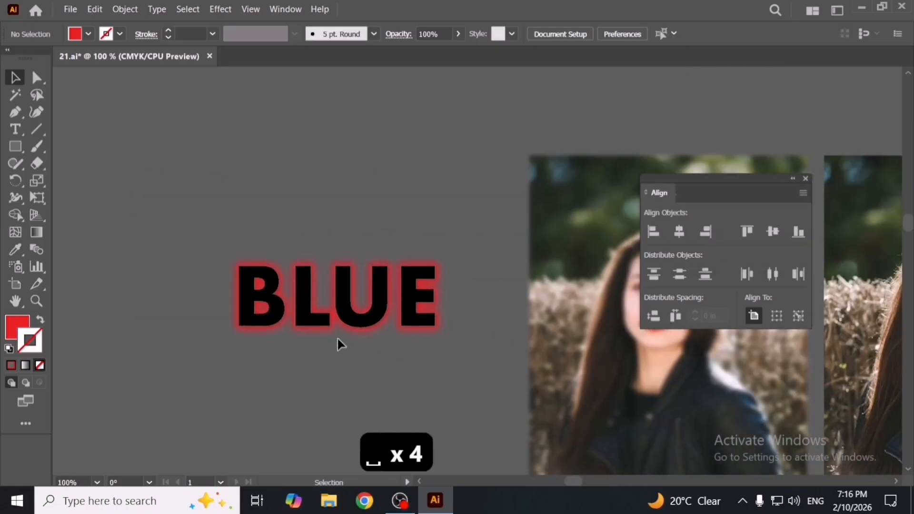
scroll(337, 343, "up", 2)
left_click(401, 310)
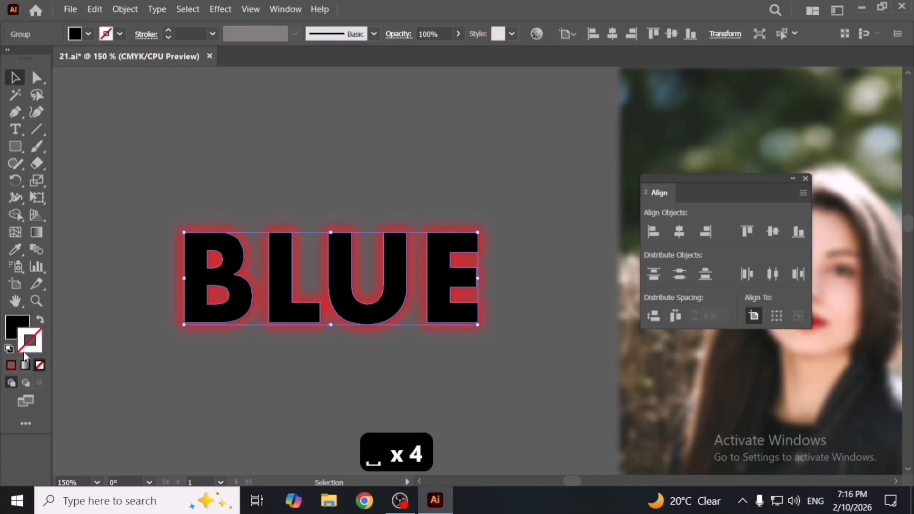
double_click(14, 331)
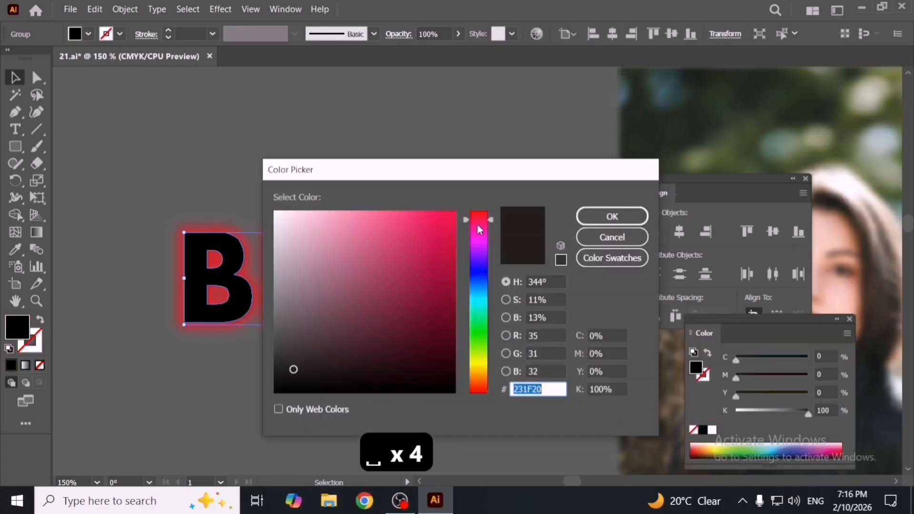
left_click(449, 215)
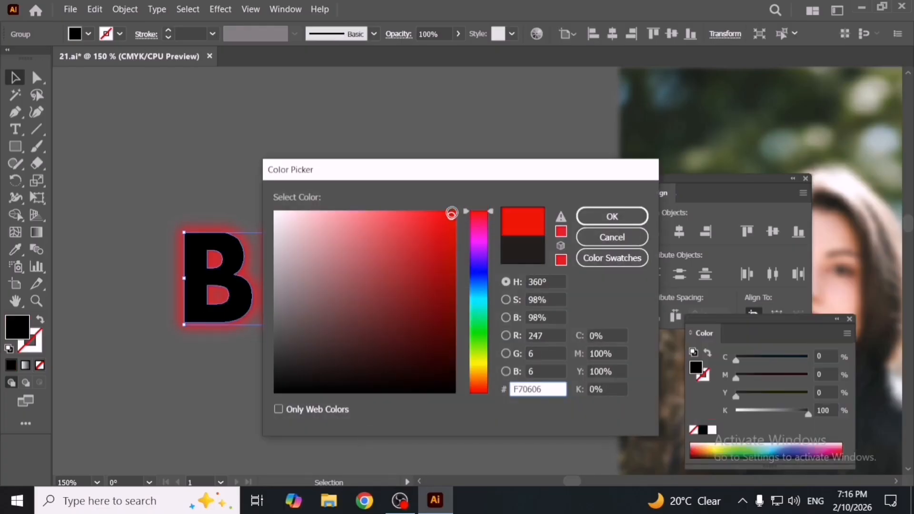
left_click(611, 217)
left_click(436, 339)
- Change the fill of the BLUE lettering in front of the glow to dark red A80000
scroll(436, 339, "down", 2)
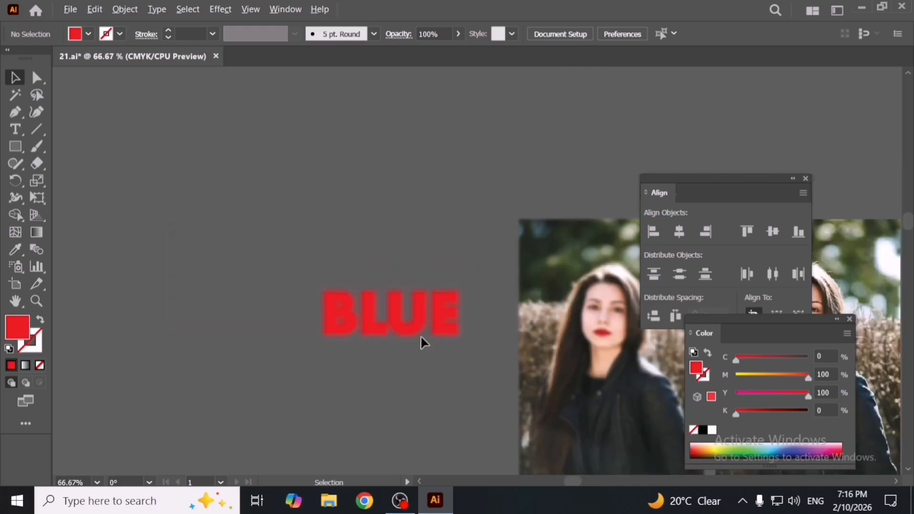
scroll(433, 346, "up", 1)
left_click(394, 320)
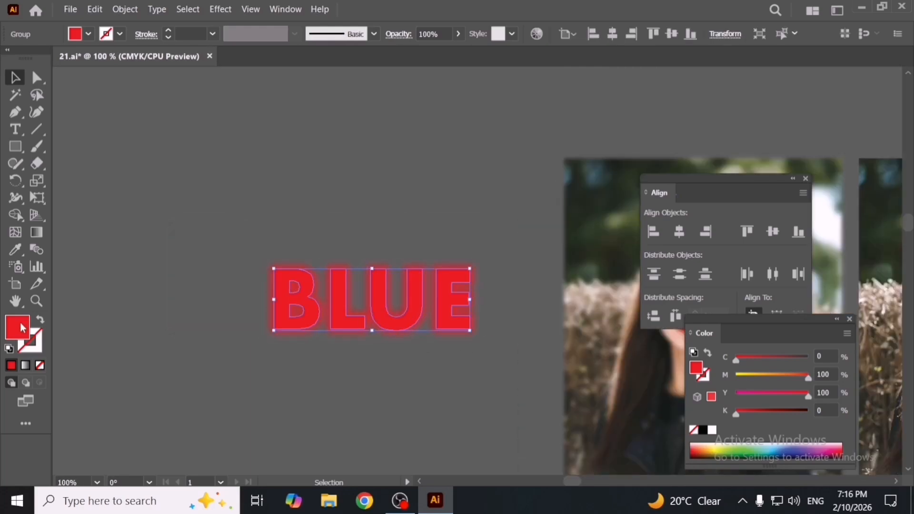
double_click(24, 328)
left_click(458, 269)
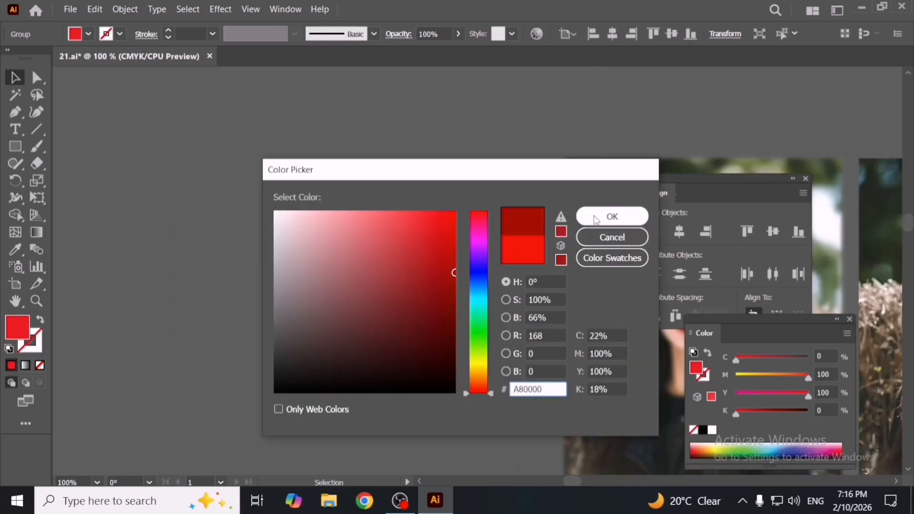
left_click(612, 215)
left_click(493, 178)
scroll(481, 188, "down", 1)
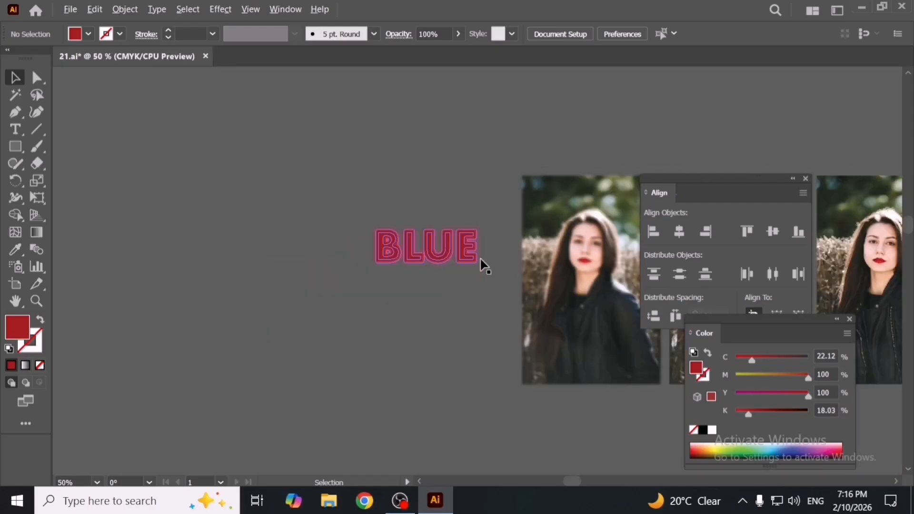
- Change the fill of the blurred red outline behind the lettering to bright green 06F242
scroll(484, 265, "up", 2)
key("space")
left_click_drag(512, 337, 485, 373)
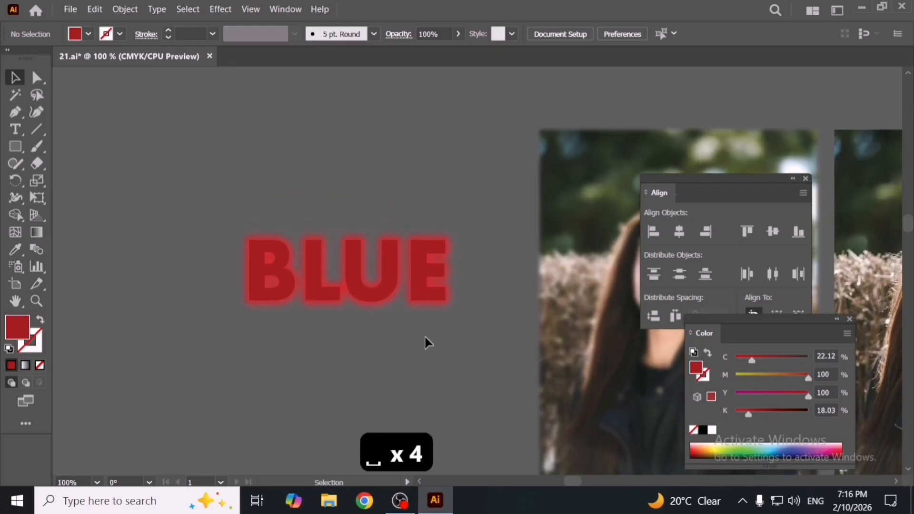
scroll(424, 335, "up", 1)
left_click(386, 285)
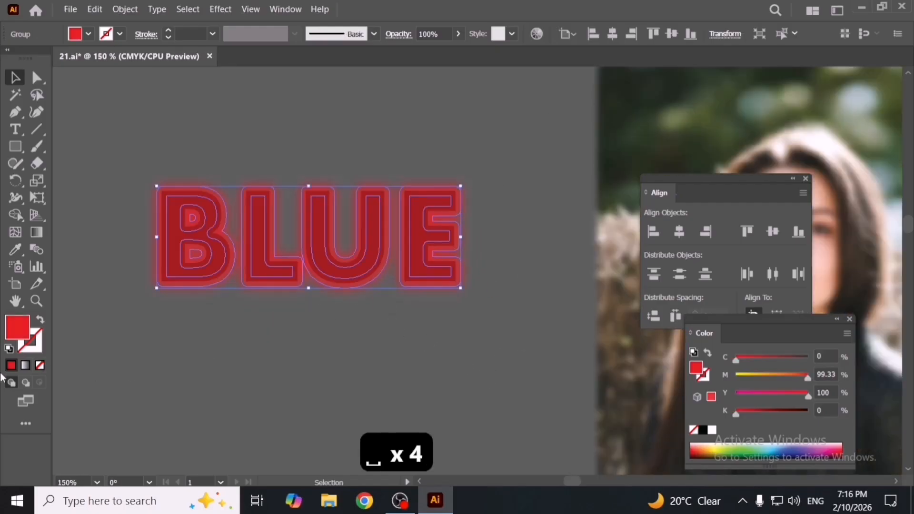
double_click(17, 332)
left_click_drag(478, 298, 479, 324)
left_click_drag(454, 249, 453, 220)
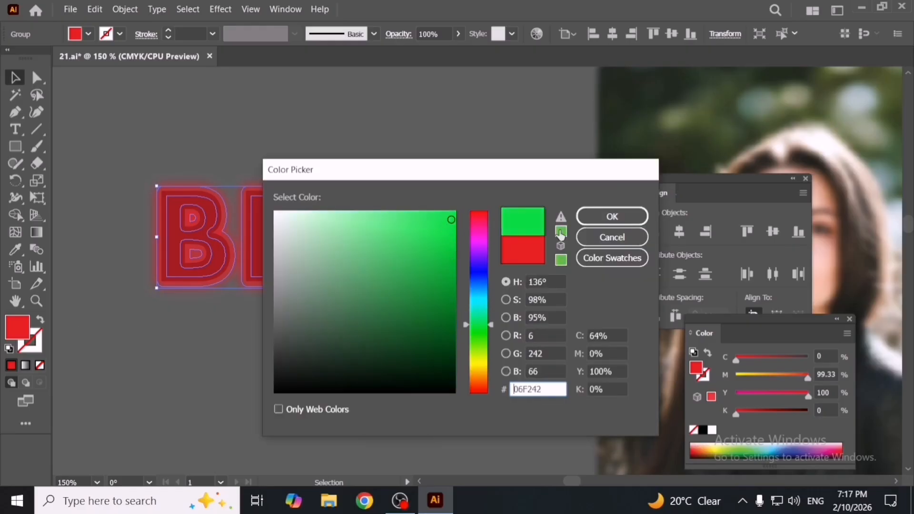
left_click(590, 216)
left_click(419, 300)
- Change the fill of the dark red BLUE lettering to dark green 006B1C
left_click(342, 279)
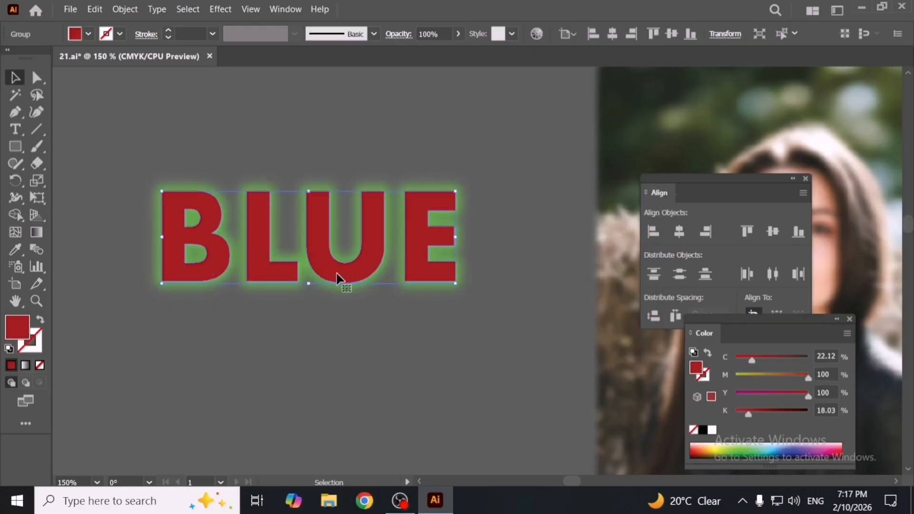
double_click(18, 329)
left_click_drag(479, 267, 478, 322)
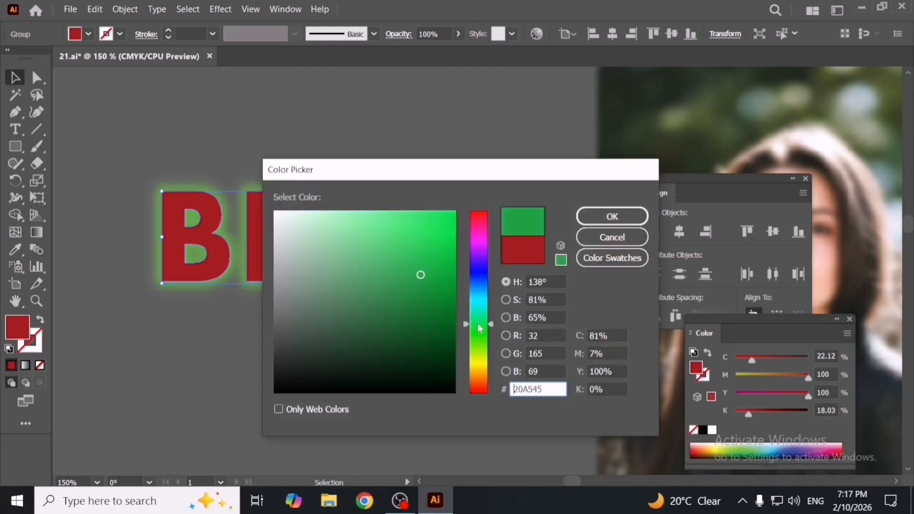
left_click(453, 314)
left_click(609, 218)
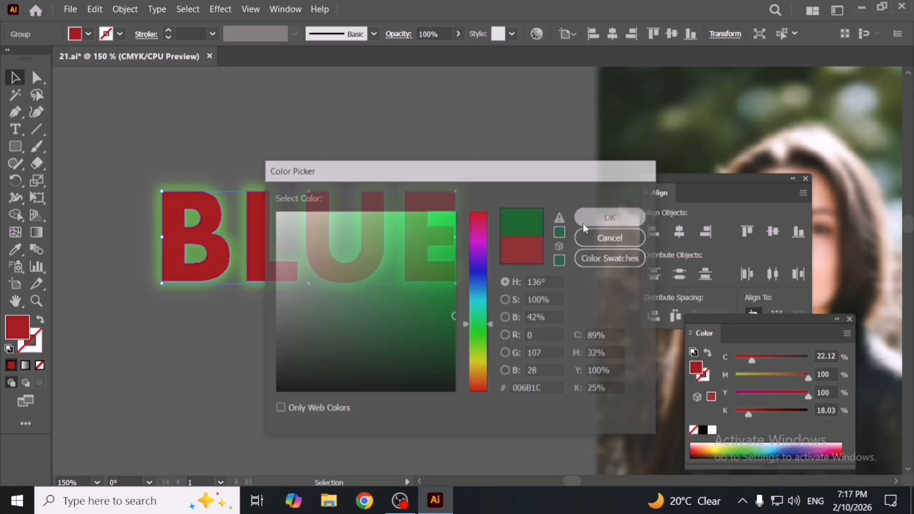
left_click(498, 332)
scroll(498, 331, "down", 2)
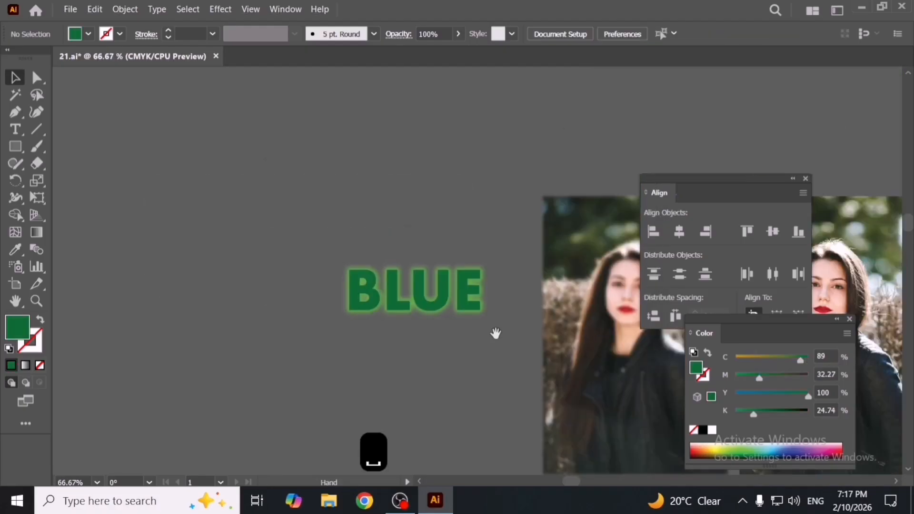
left_click_drag(494, 332, 412, 310)
scroll(408, 306, "up", 2)
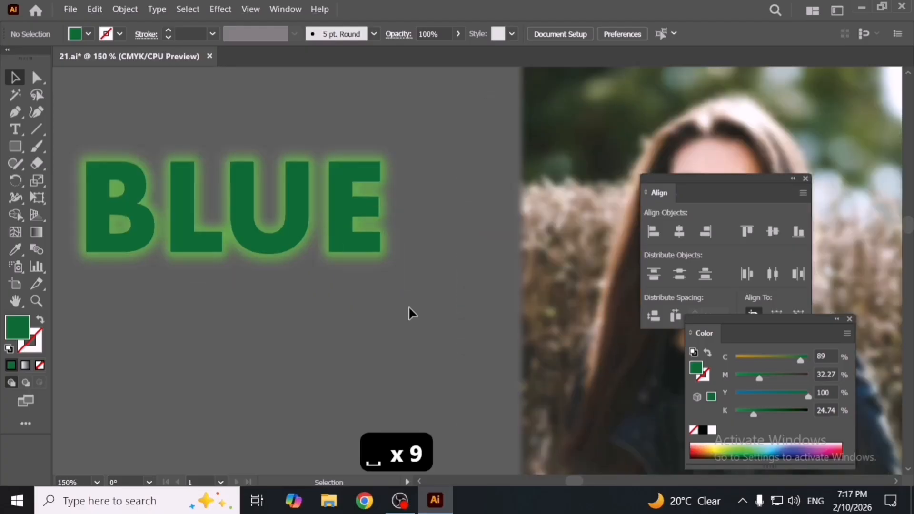
left_click_drag(366, 238, 404, 286)
left_click(402, 283)
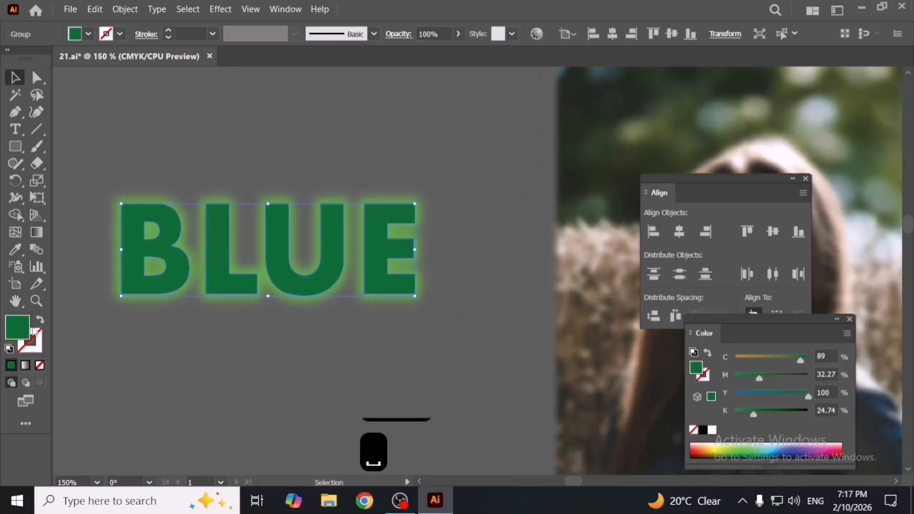
double_click(17, 331)
left_click(275, 212)
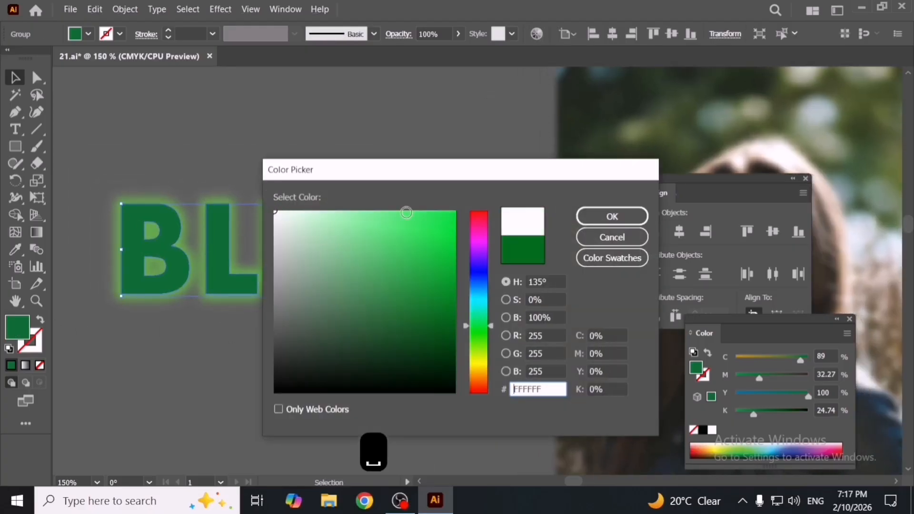
left_click_drag(482, 354, 482, 361)
left_click(450, 225)
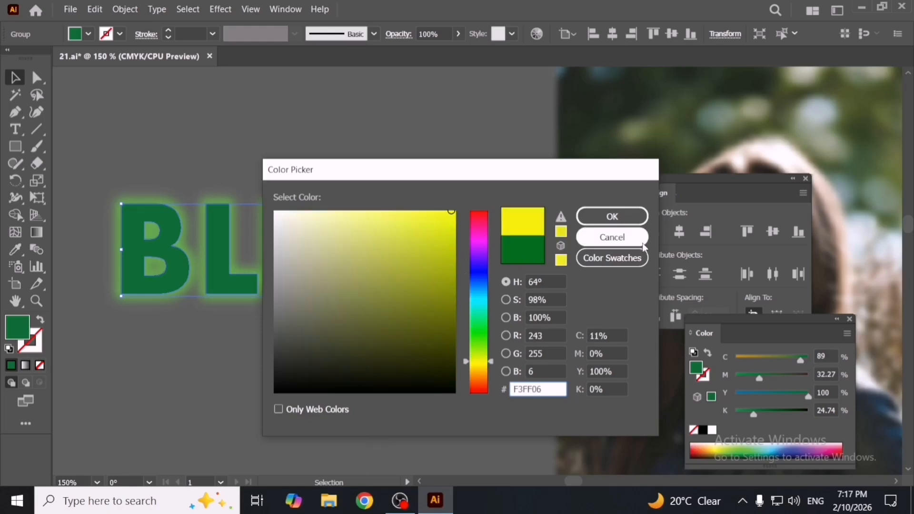
left_click(612, 237)
- Duplicate the green BLUE lettering together with its glow straight below the original
left_click(192, 205)
left_click_drag(326, 286, 446, 361)
key("space")
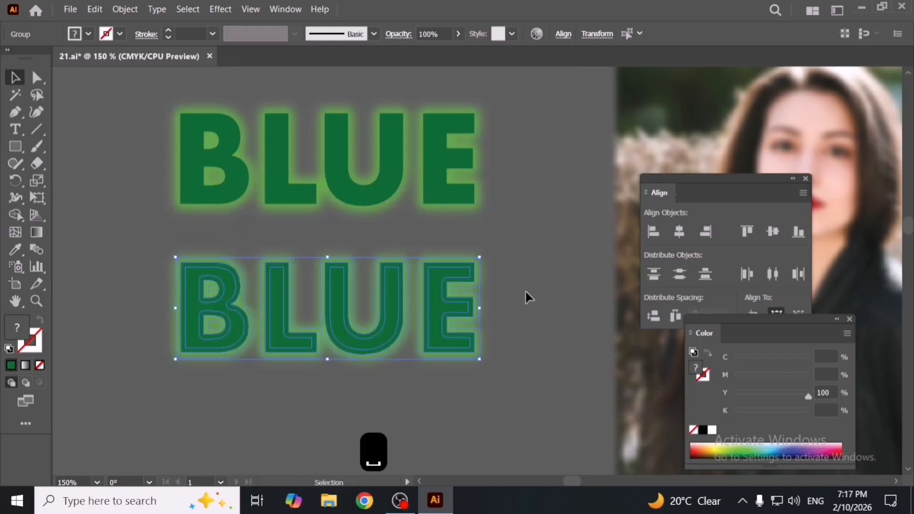
left_click(526, 297)
- Change the fill of the lower BLUE lettering to orange with about C 7, M 41, Y 100, K 0
left_click(432, 305)
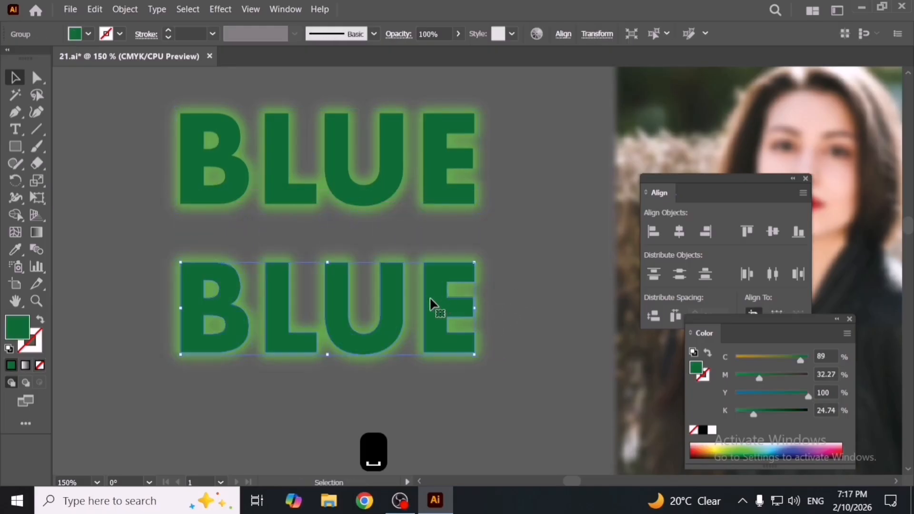
double_click(19, 328)
mouse_move(479, 374)
left_mouse_down()
mouse_move(479, 356)
mouse_move(479, 373)
left_mouse_up()
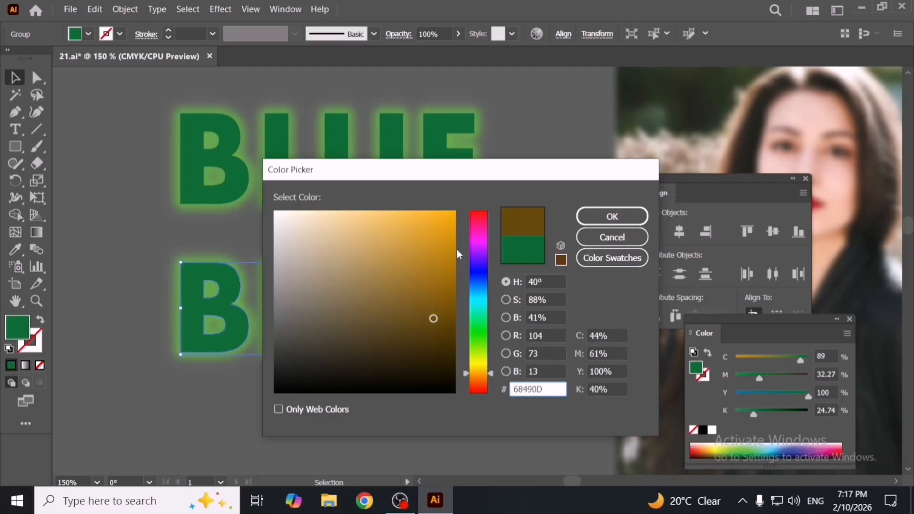
left_click(451, 224)
left_click(612, 216)
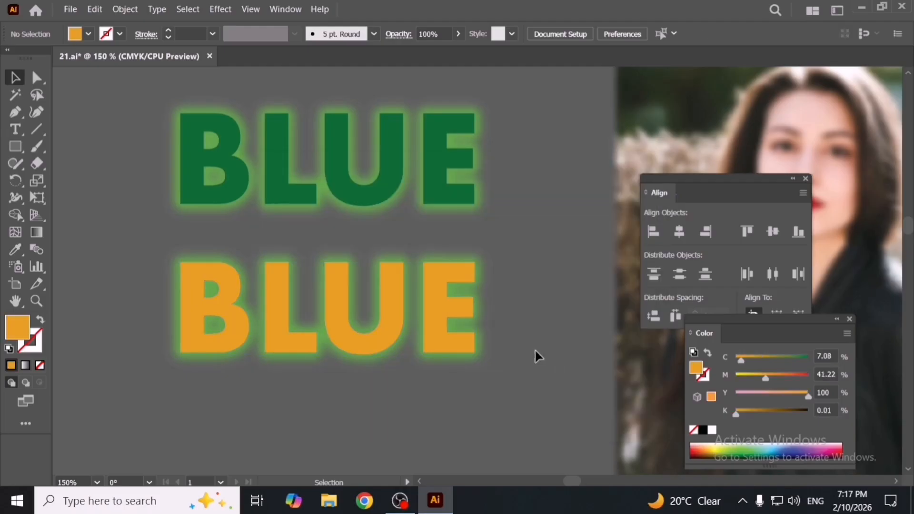
- Change the fill of the blurred outline behind the orange lettering to white FFFFFF
left_click(403, 356)
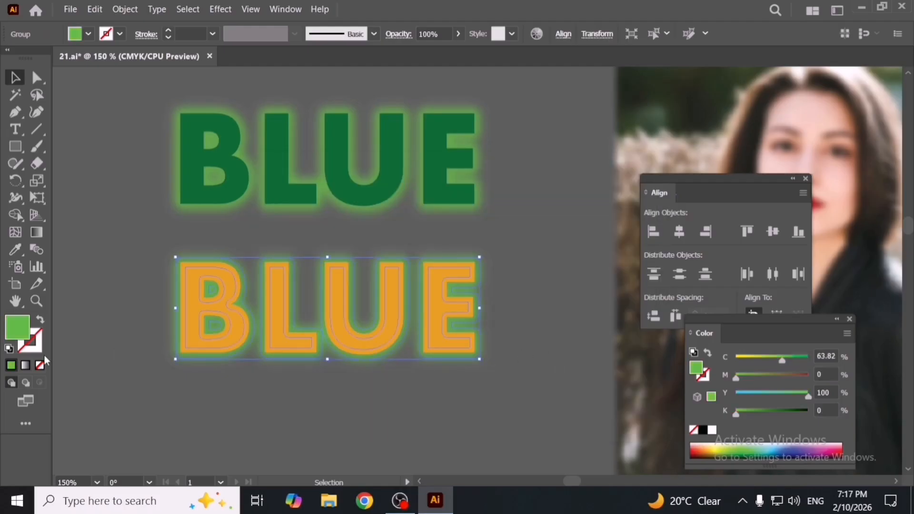
double_click(16, 335)
left_click_drag(385, 259, 261, 195)
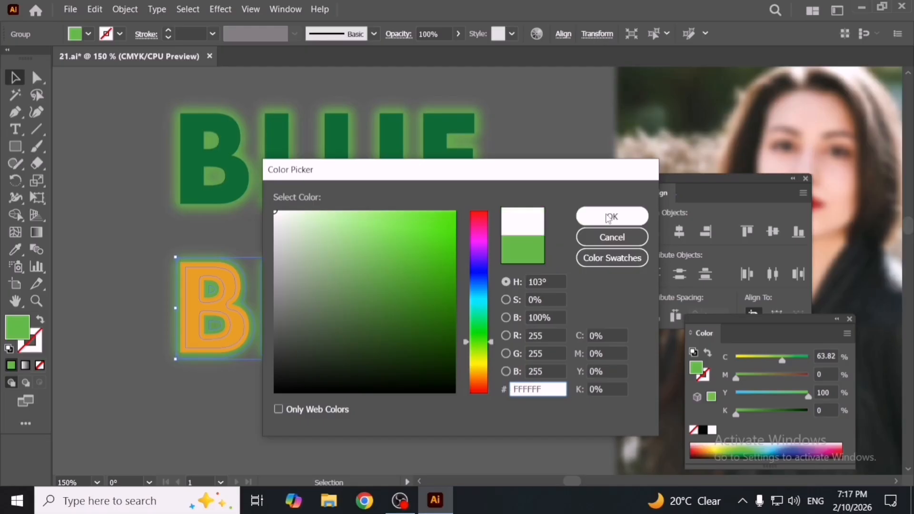
left_click(610, 237)
left_click(566, 377)
- Close the floating Align and Color panels
scroll(567, 377, "down", 2)
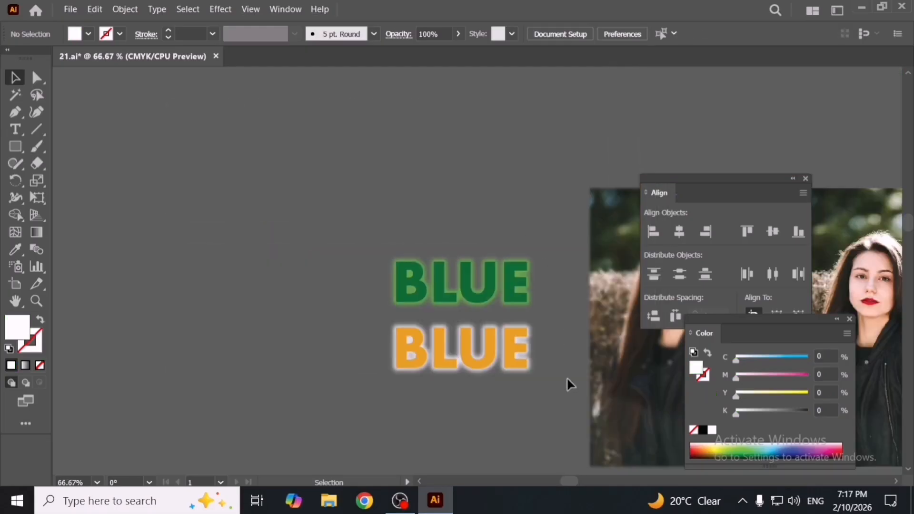
left_click_drag(566, 377, 424, 328)
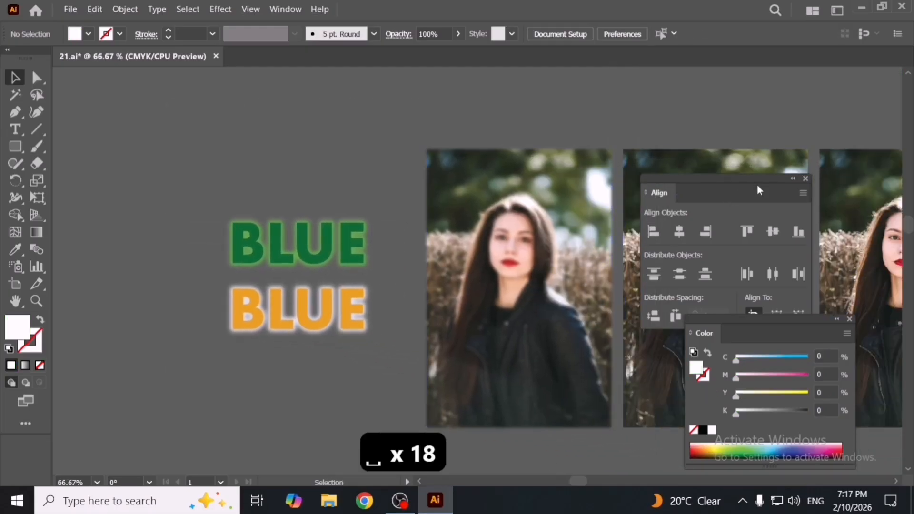
left_click(806, 178)
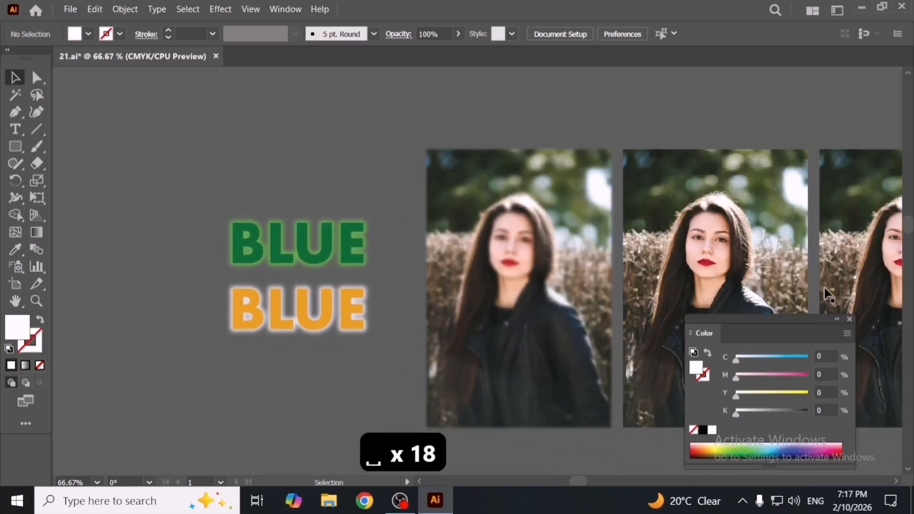
left_click(849, 318)
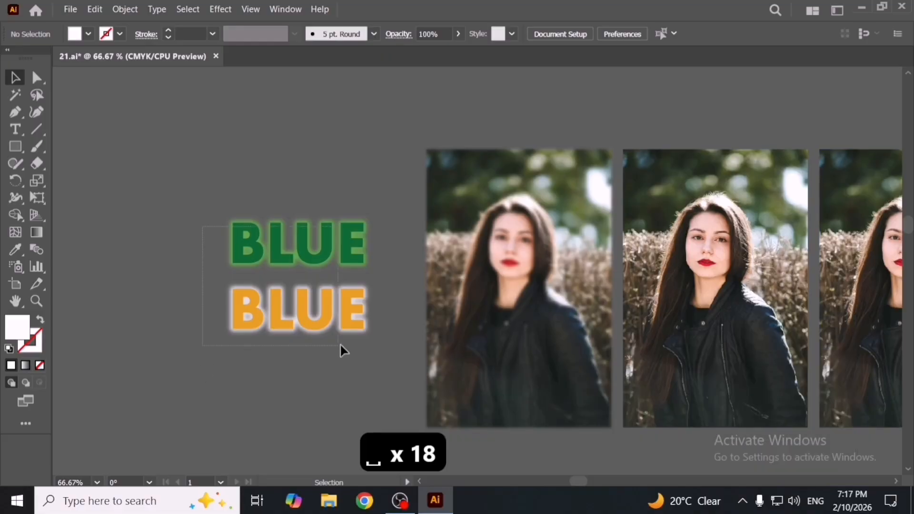
- Reposition both BLUE words together so they sit closer beside the blurred portrait photo, around its mid-height
left_click_drag(340, 346, 352, 267)
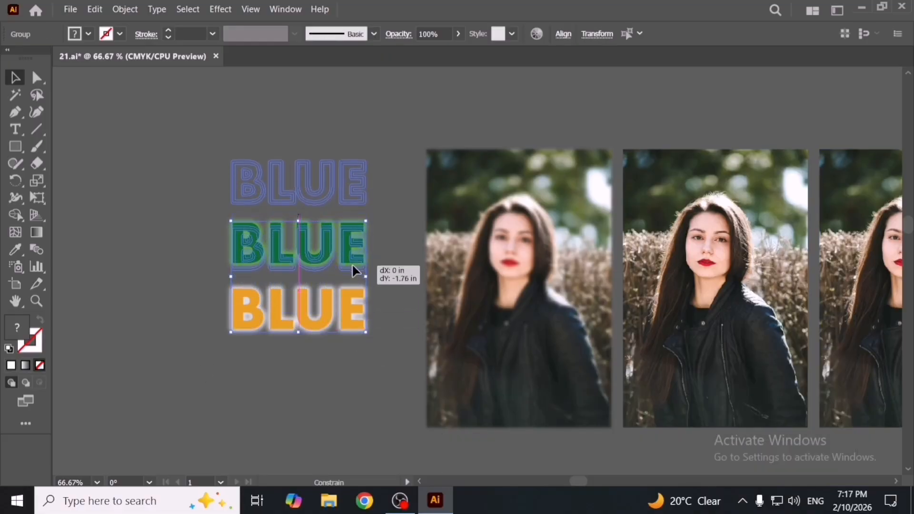
left_click(360, 331)
scroll(359, 330, "down", 2)
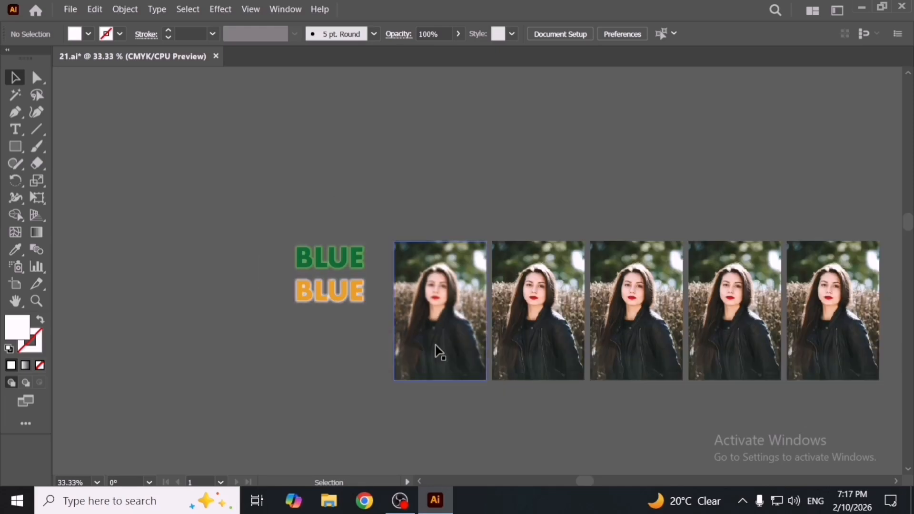
scroll(435, 329, "up", 1)
left_click_drag(260, 267, 328, 336)
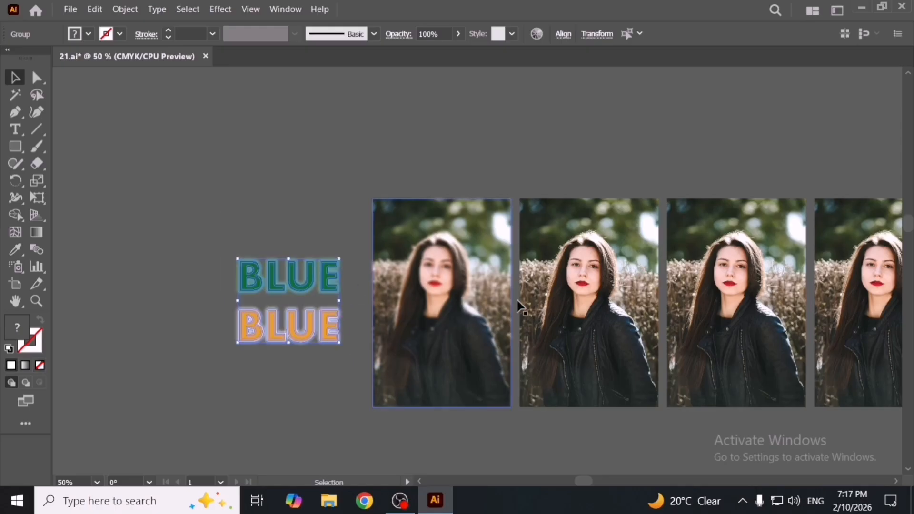
left_click_drag(464, 324, 422, 321)
left_click(291, 345)
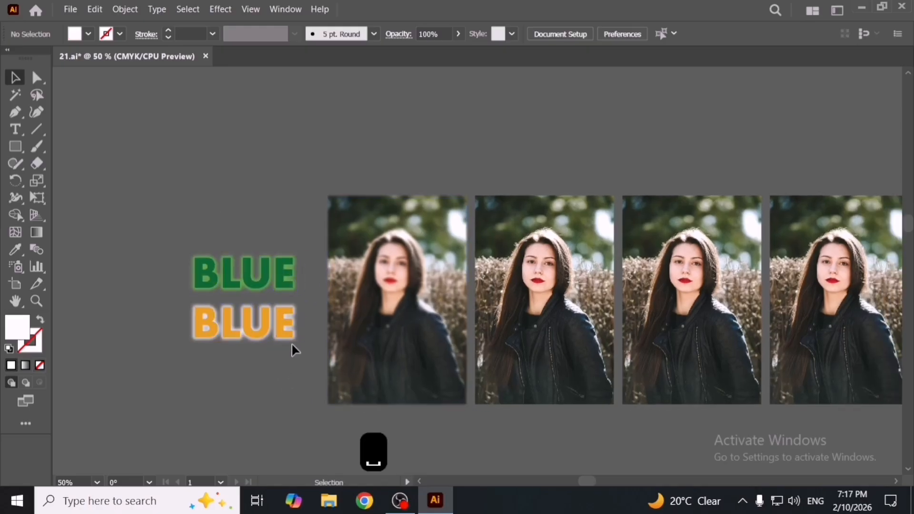
- Try moving the blurred portrait photo slightly toward the lettering and undo the move
left_click(437, 359)
left_click_drag(436, 358, 369, 355)
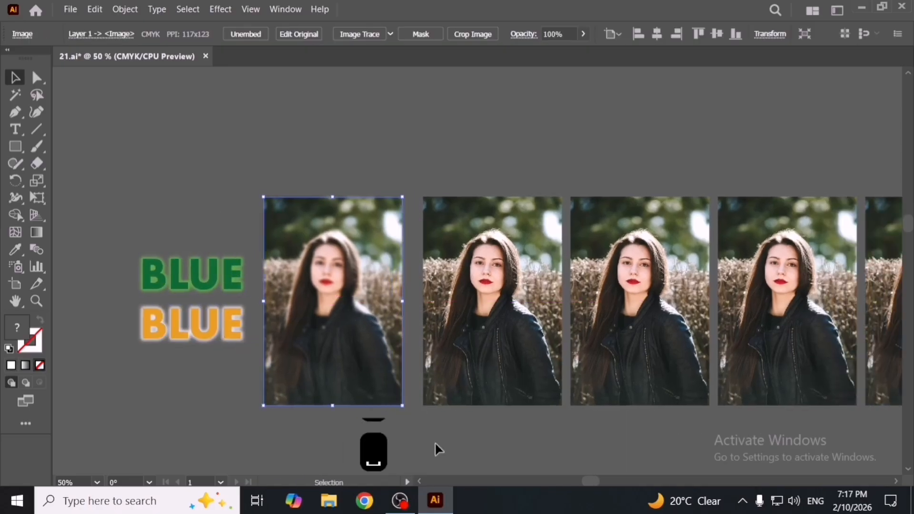
left_click(435, 442)
left_click_drag(489, 405, 427, 408)
left_click(426, 403)
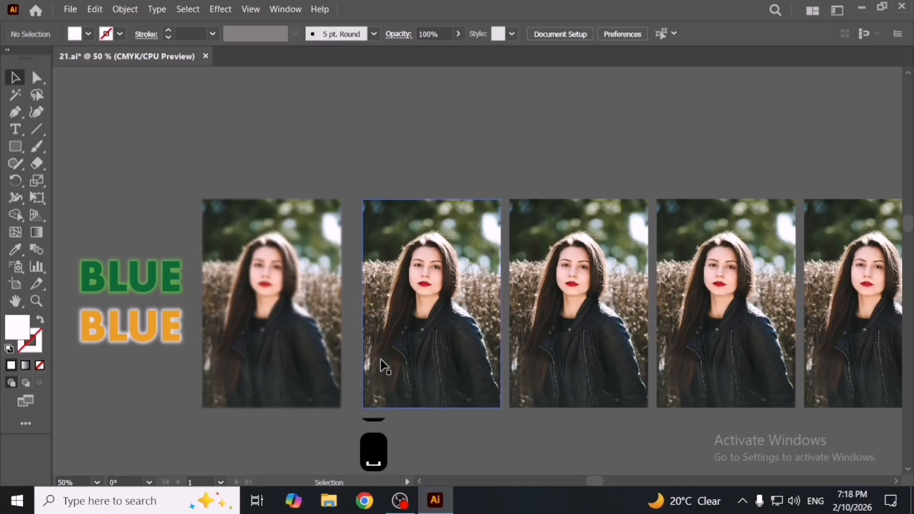
key("ctrl+z")
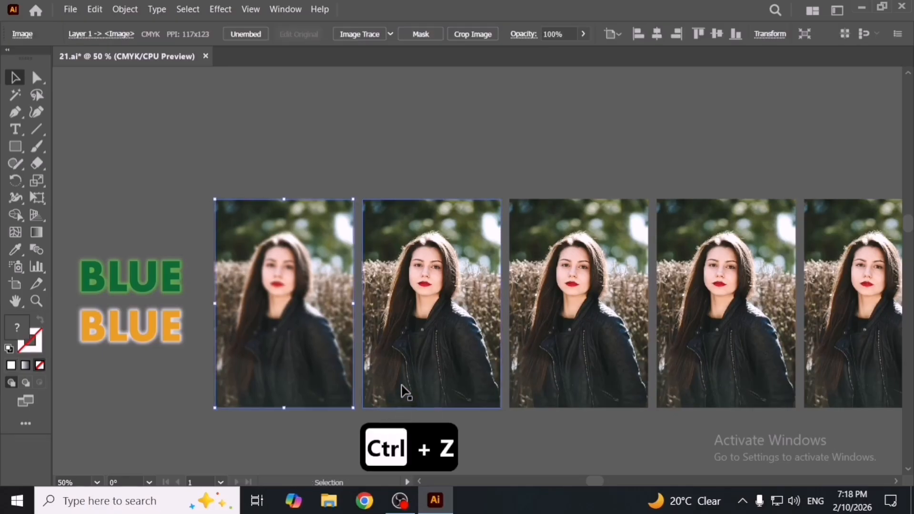
- Move both BLUE words slightly closer to the blurred portrait photo
left_click_drag(154, 354, 170, 333)
left_click(203, 367)
- Open the Smart Blur effect for the second portrait photo and centre its preview on the woman's face
left_click(428, 357)
key("ctrl+plus")
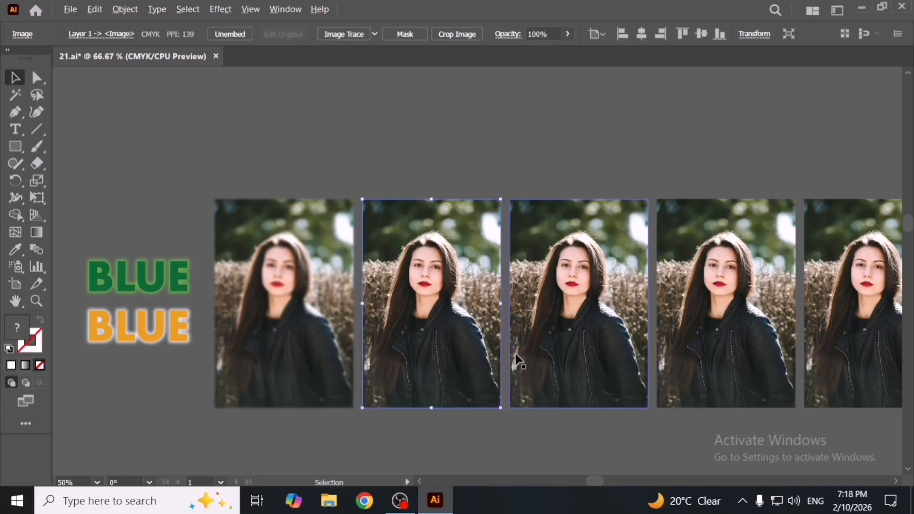
scroll(438, 286, "up", 1)
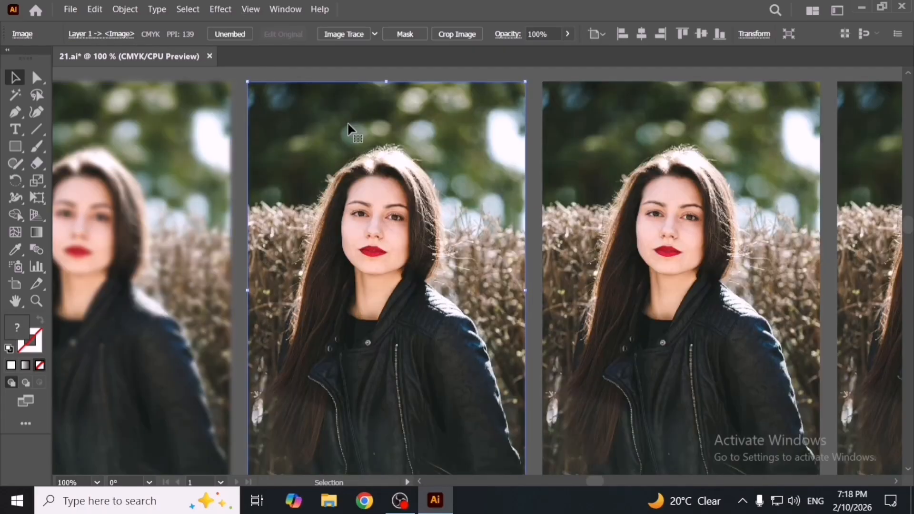
left_click(221, 10)
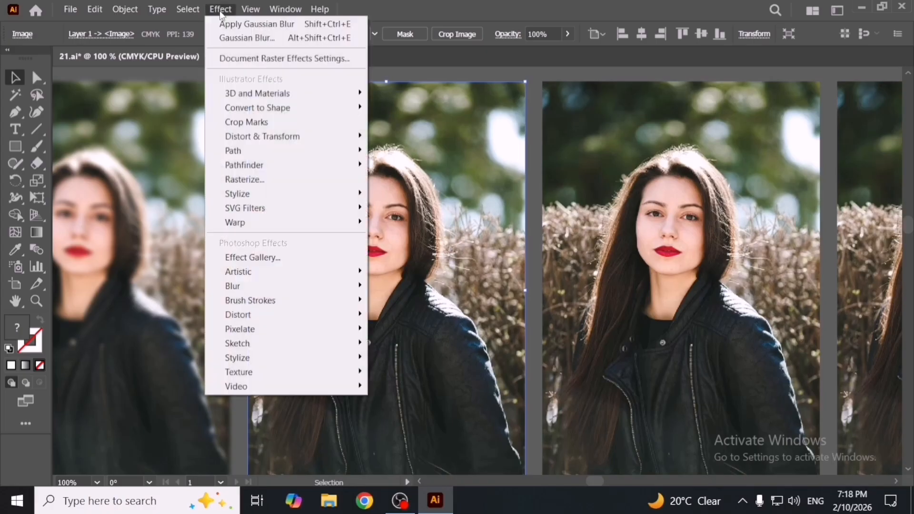
mouse_move(324, 286)
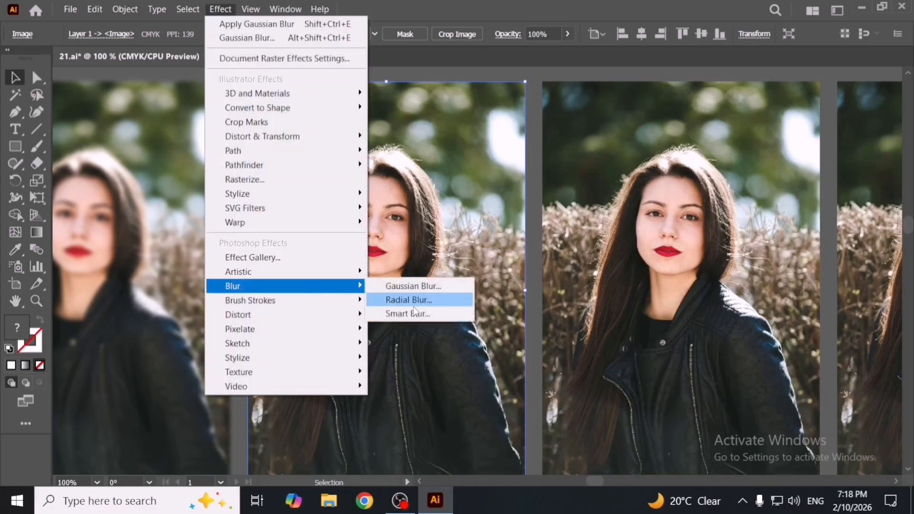
left_click(443, 317)
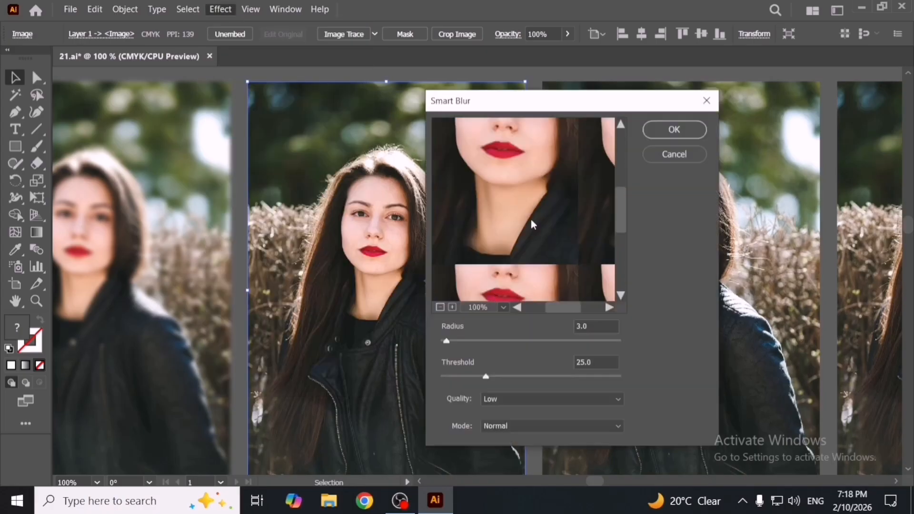
left_click_drag(560, 110, 637, 98)
left_click_drag(605, 134, 599, 207)
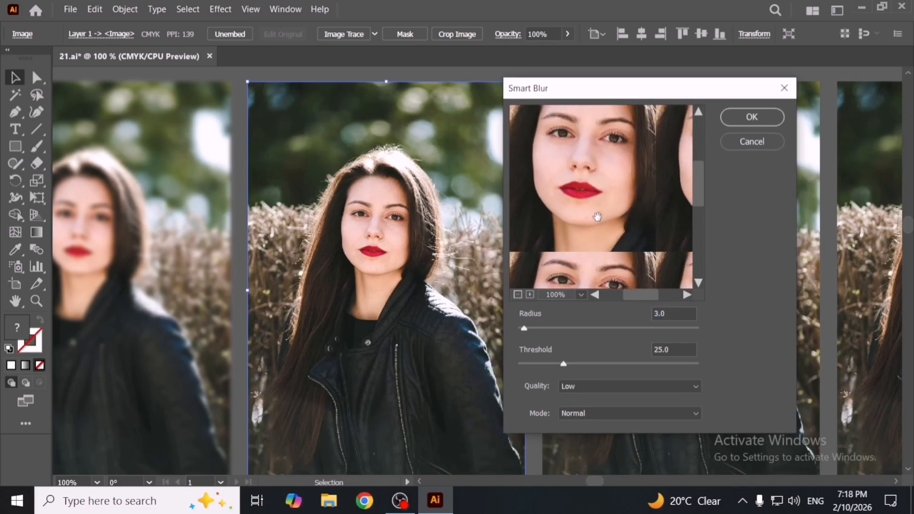
left_click_drag(597, 217, 591, 223)
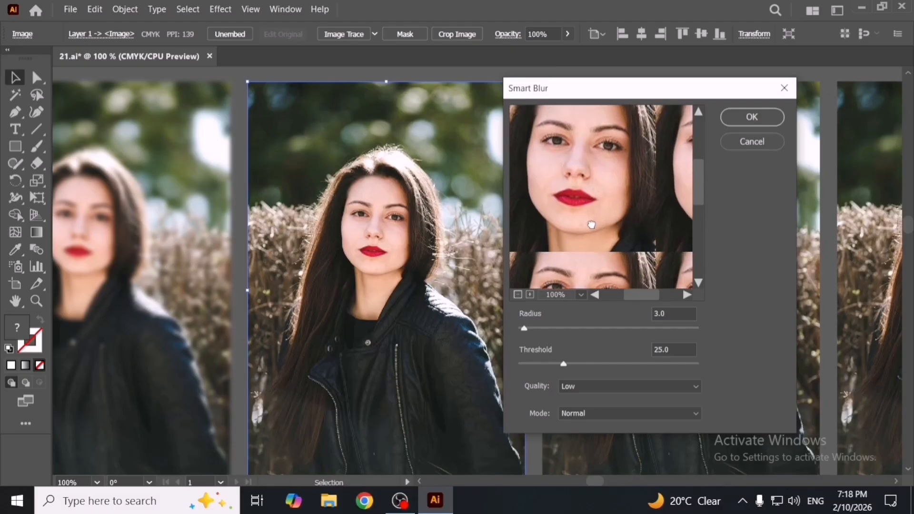
left_click_drag(591, 225, 596, 238)
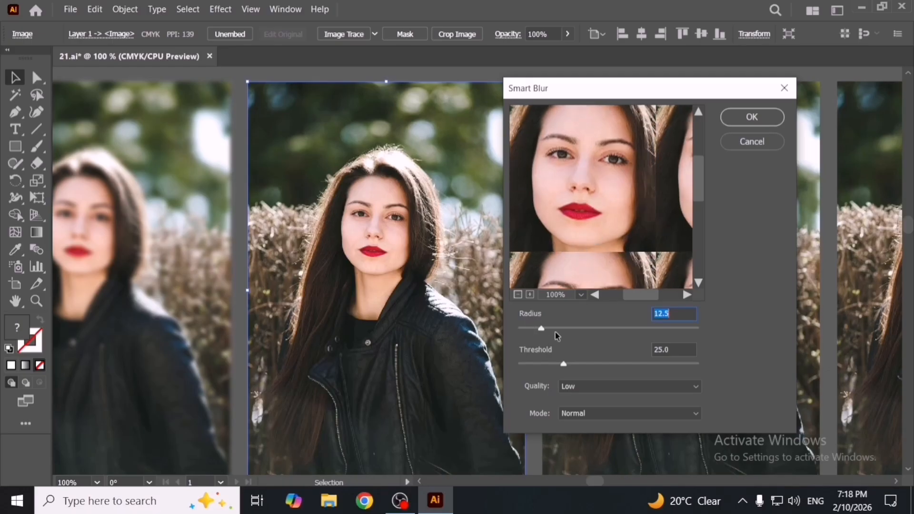
- Apply the Smart Blur with a radius of 100 and a threshold of 100, in Low quality and Normal mode
left_click_drag(558, 332, 621, 334)
left_click_drag(621, 336, 630, 332)
left_click_drag(564, 365, 673, 364)
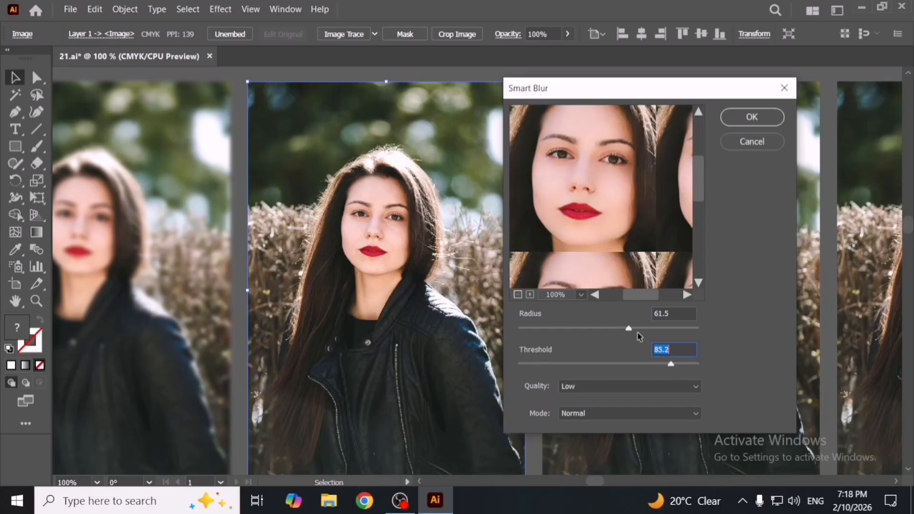
left_click_drag(629, 331, 683, 329)
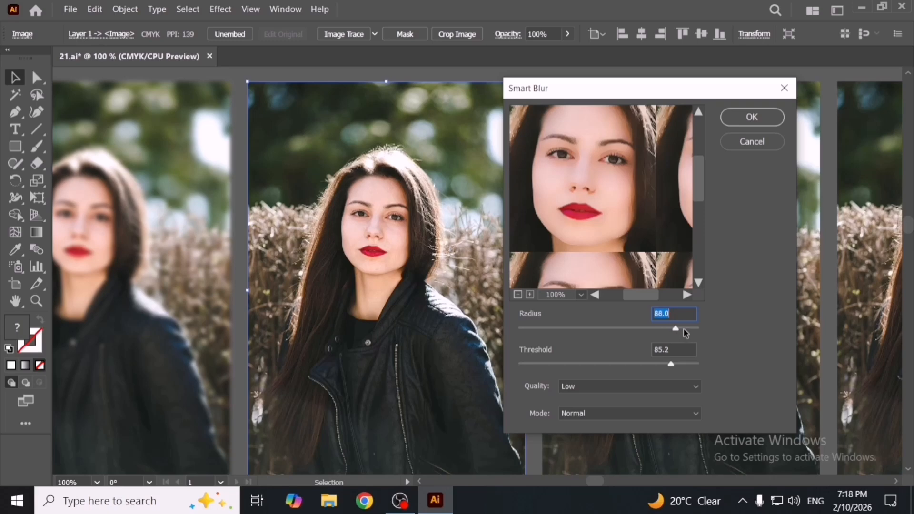
left_click_drag(671, 363, 691, 363)
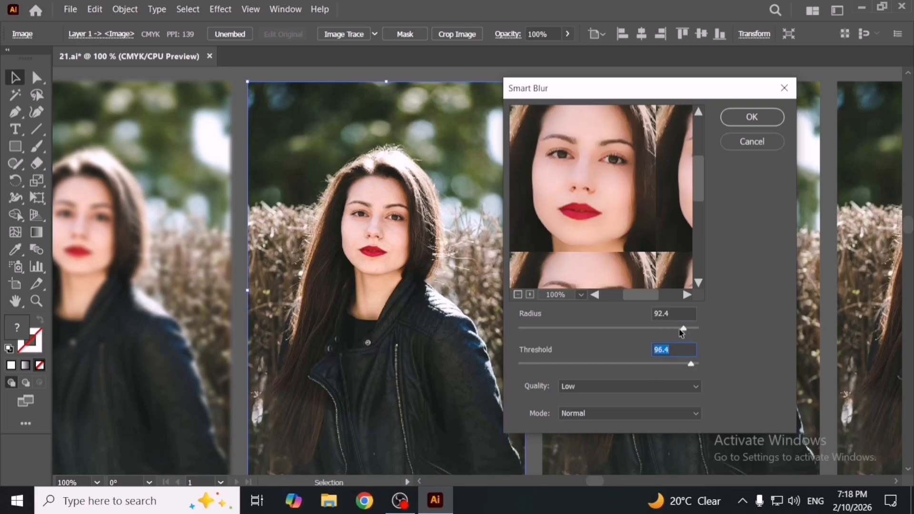
left_click_drag(682, 329, 698, 330)
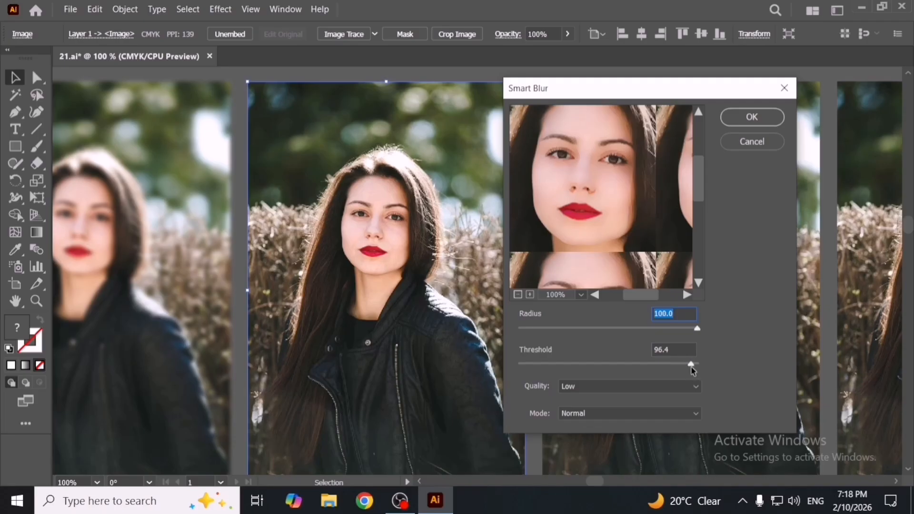
left_click_drag(690, 365, 700, 365)
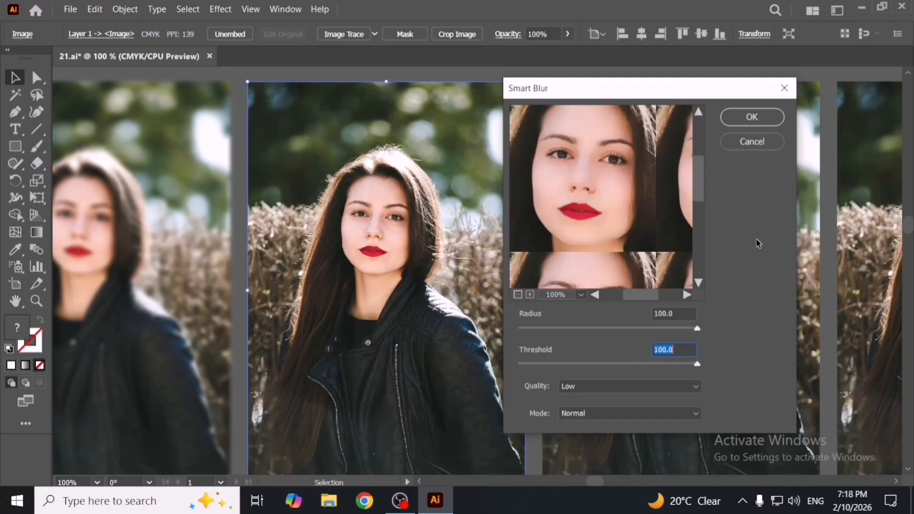
left_click(765, 118)
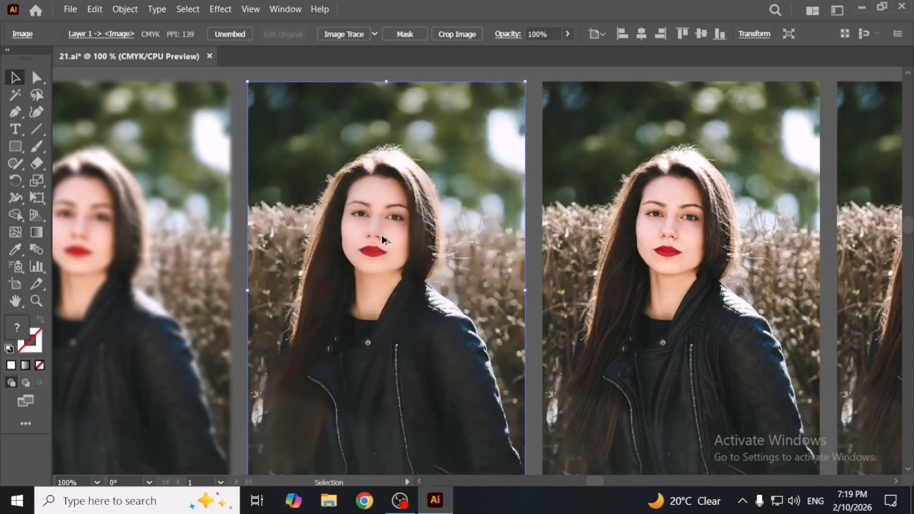
- Compare the smart-blurred portrait's skin, hair and background up close with the untouched portrait next to it
scroll(385, 239, "up", 3)
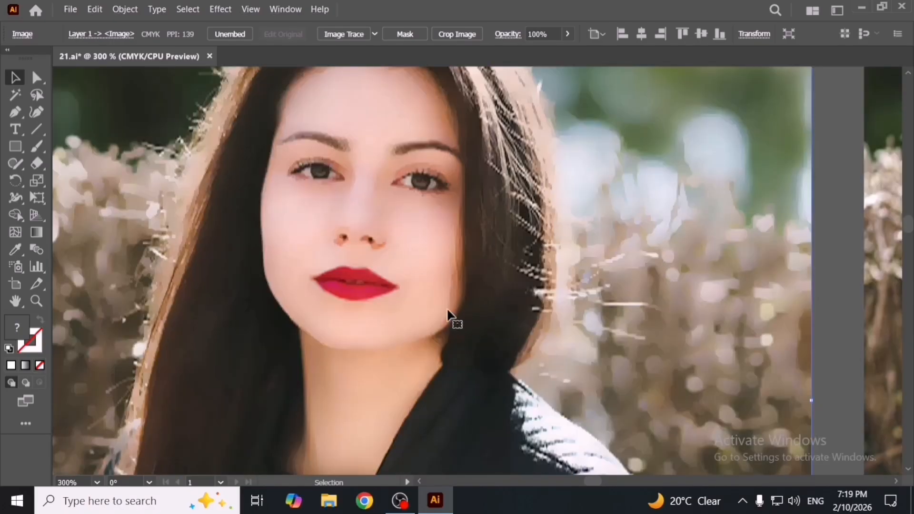
scroll(447, 312, "down", 1)
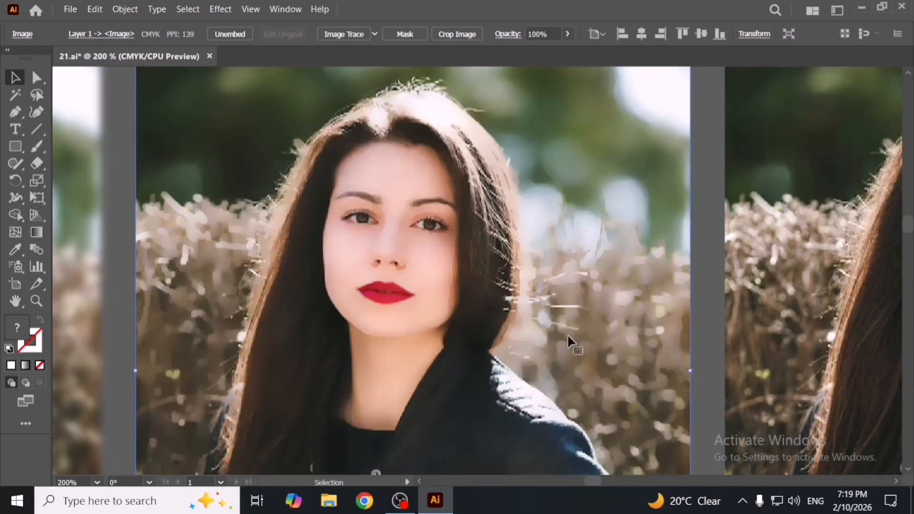
key("space")
left_click_drag(567, 333, 266, 339)
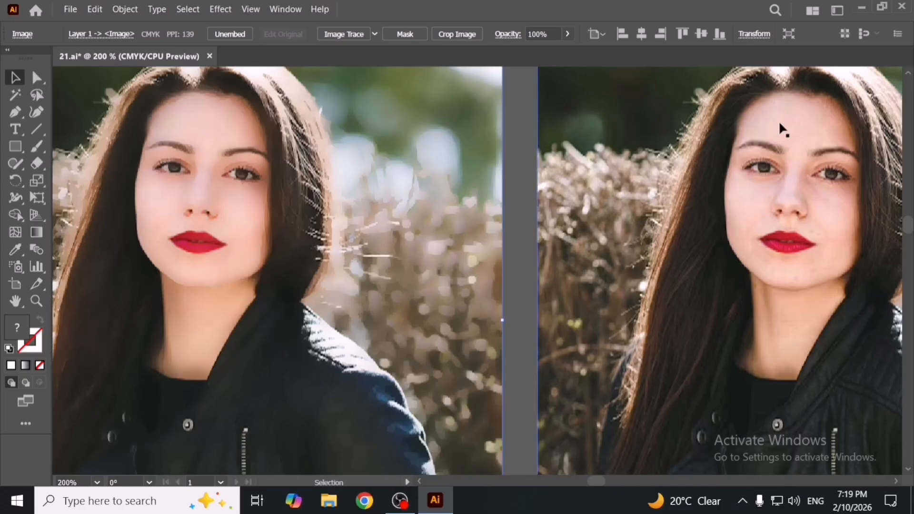
key("ctrl+minus")
key("ctrl+minus")
key("ctrl+minus")
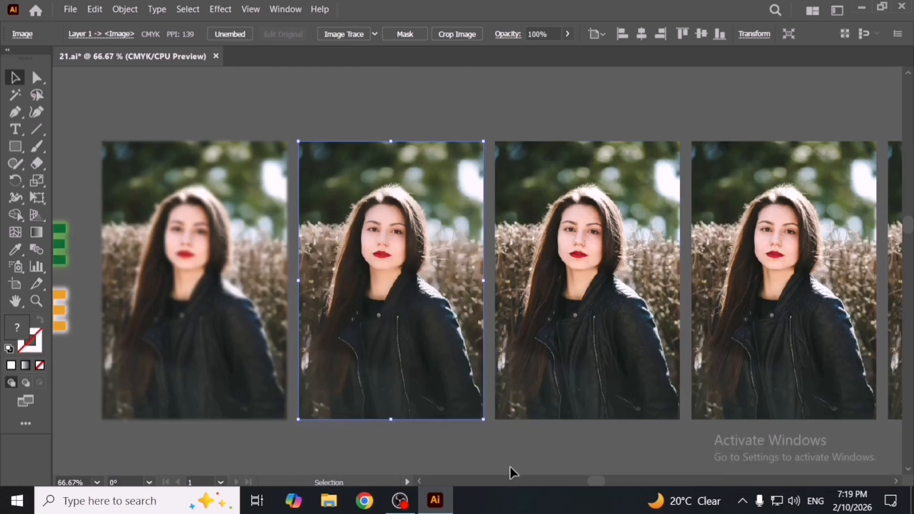
left_click_drag(509, 467, 457, 443)
left_click(458, 443)
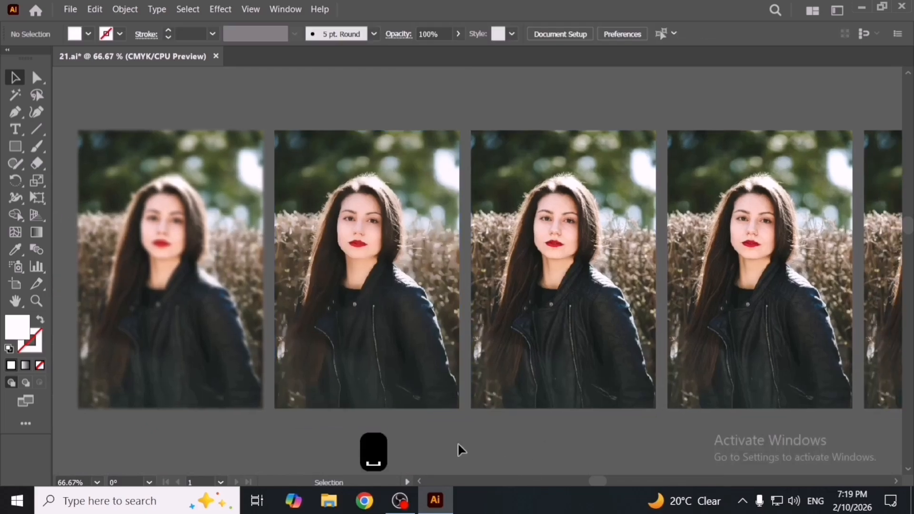
left_click(349, 298)
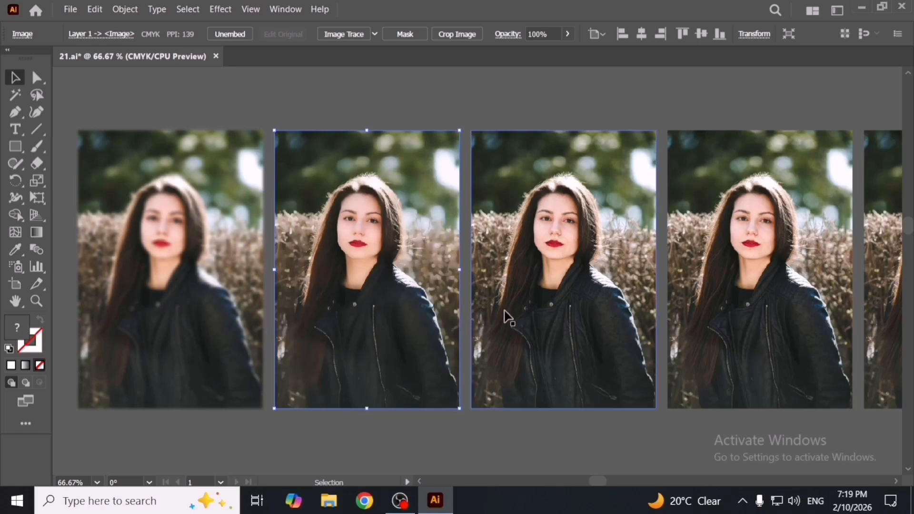
- Select the third portrait photo and open the Radial Blur effect for it
scroll(576, 306, "right", 3)
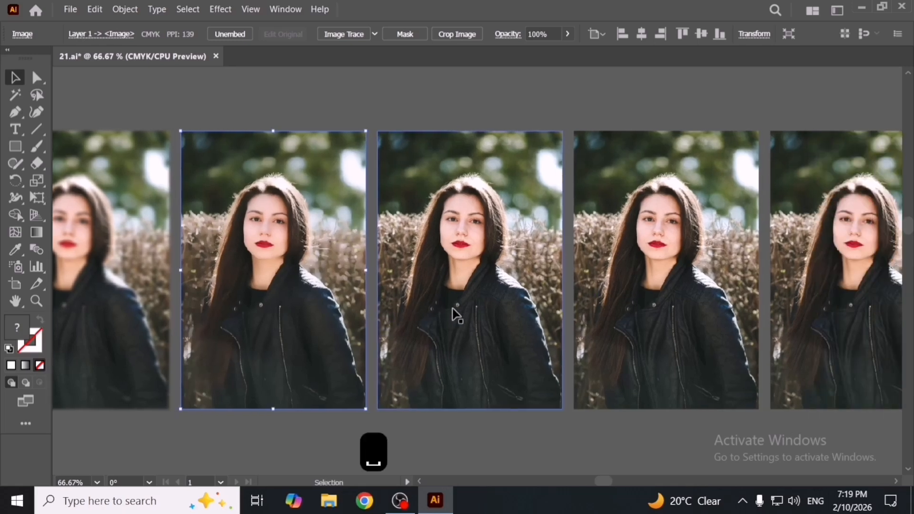
scroll(453, 313, "down", 2)
scroll(341, 299, "up", 2)
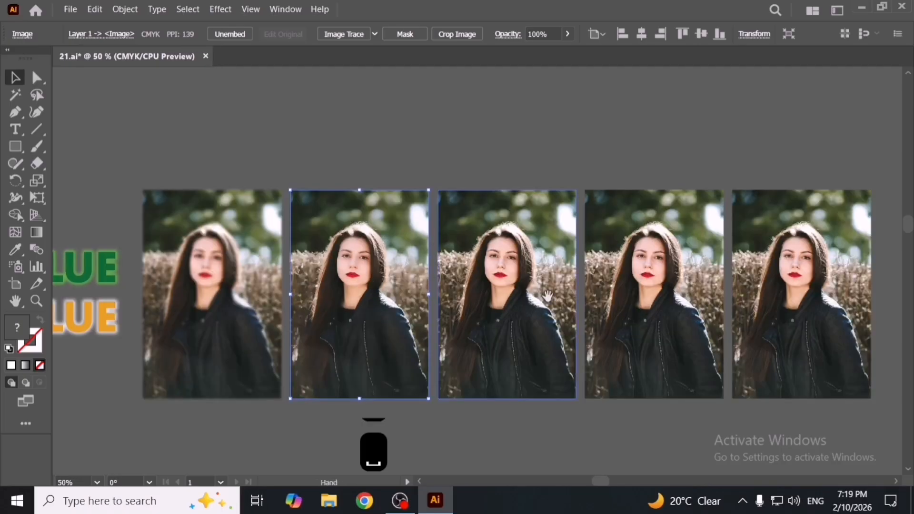
scroll(464, 286, "right", 2)
scroll(464, 287, "up", 2)
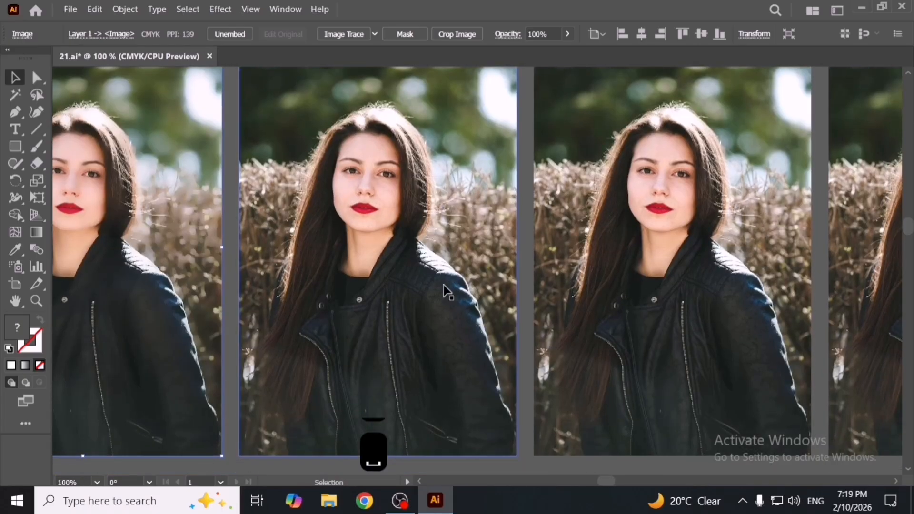
scroll(445, 292, "down", 1)
scroll(448, 292, "right", 2)
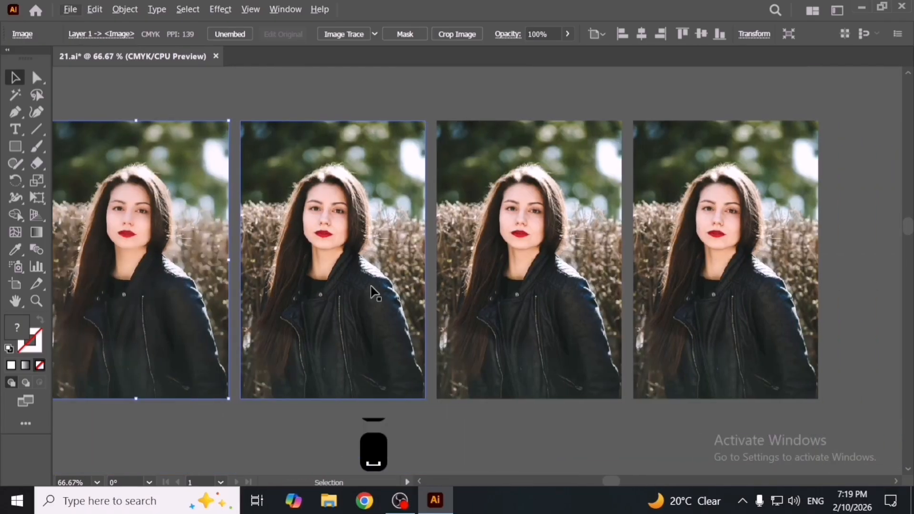
left_click(373, 292)
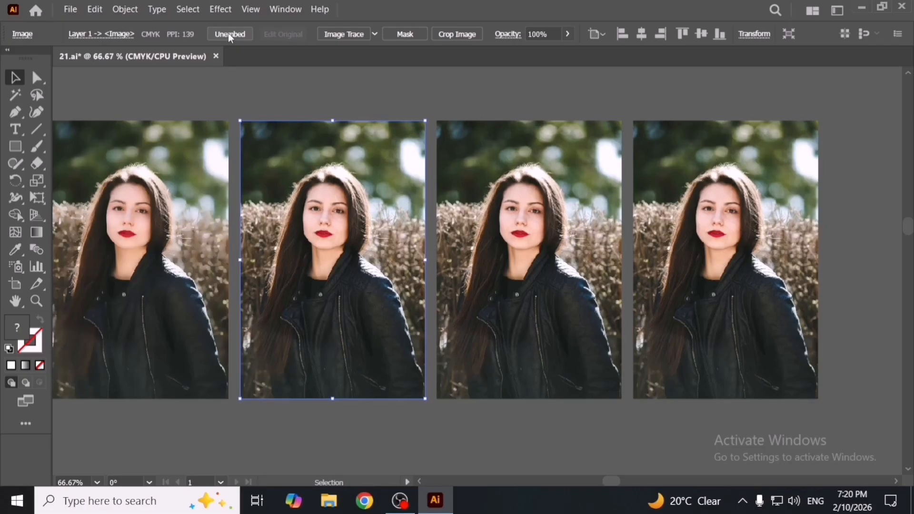
left_click(225, 11)
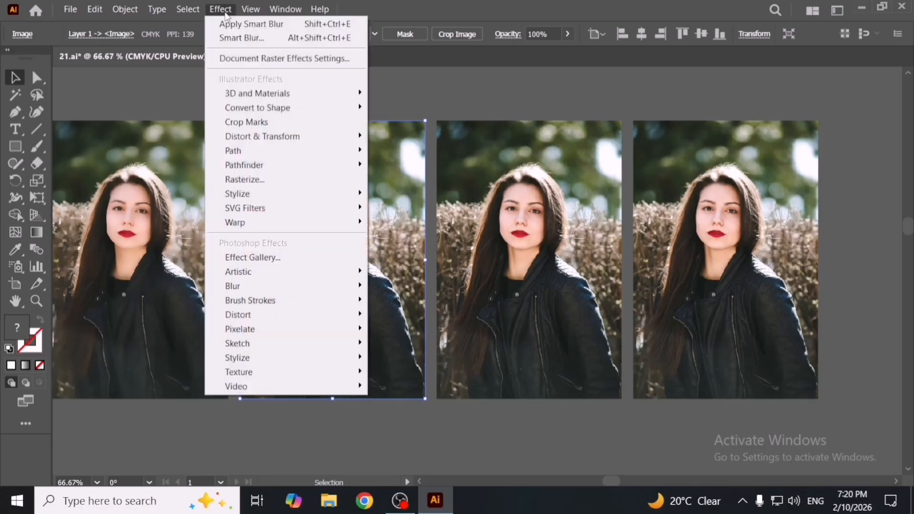
mouse_move(321, 280)
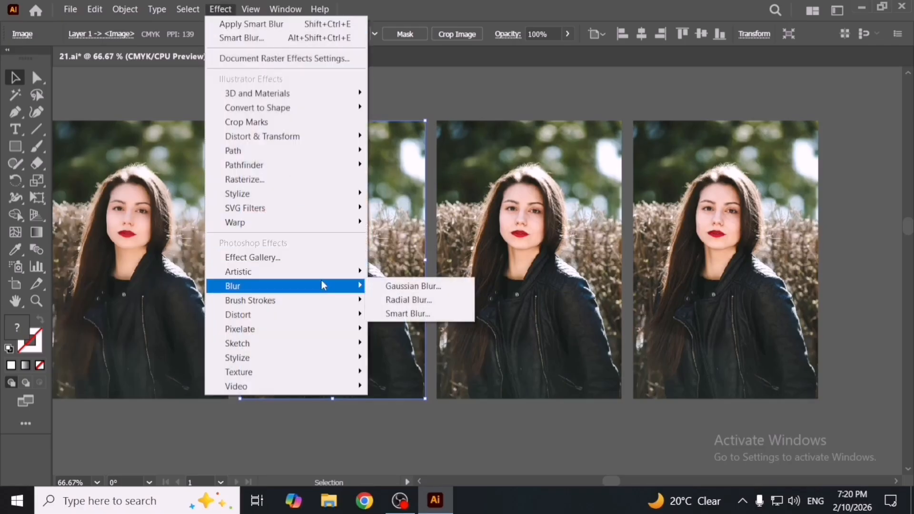
left_click(430, 300)
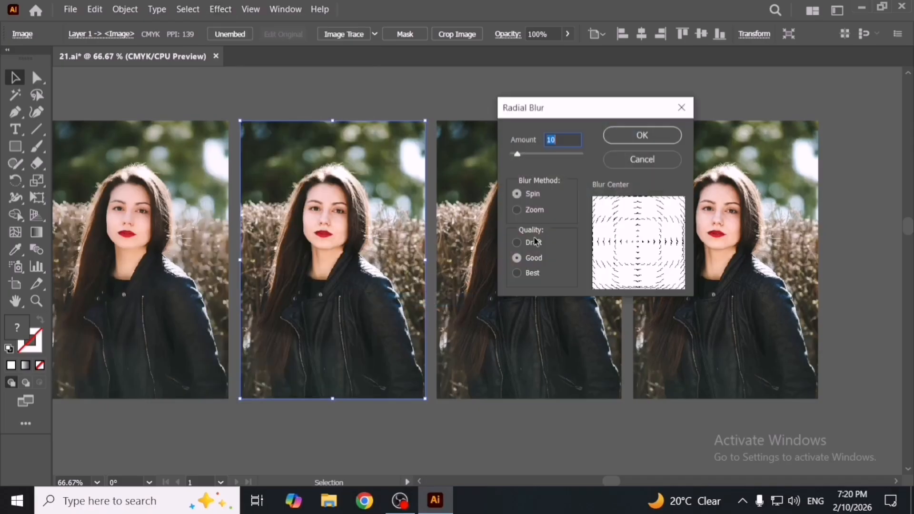
left_click_drag(582, 114, 561, 123)
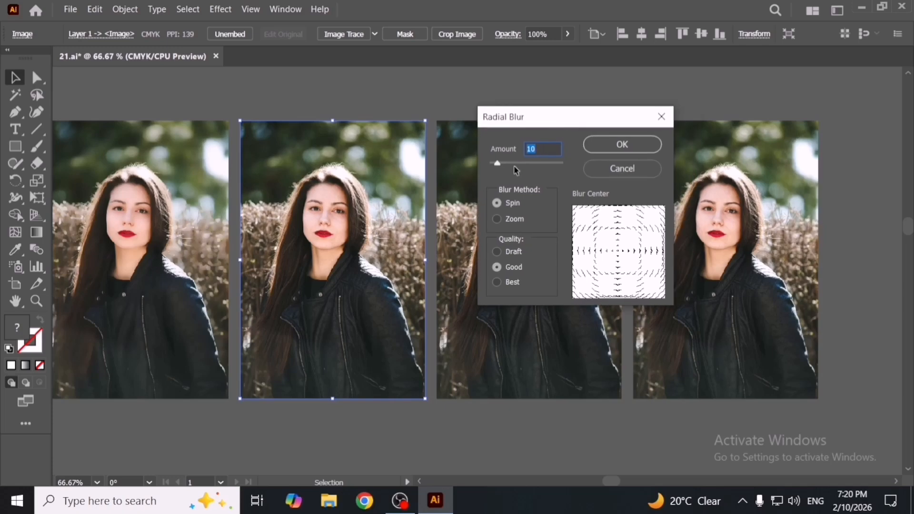
- Try a Radial Blur with amount 34, the Spin method and Good quality on the third portrait, and undo it
left_click_drag(501, 162, 518, 166)
left_click(505, 218)
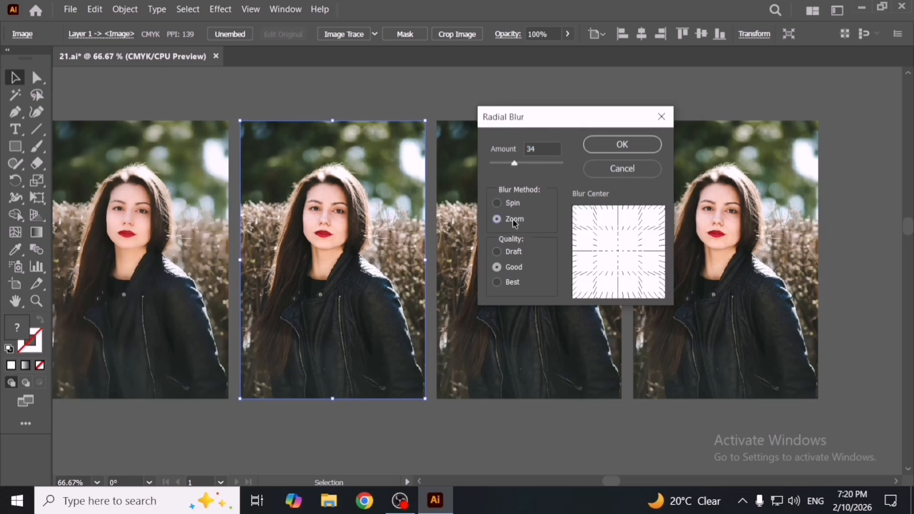
left_click(515, 213)
left_click(516, 218)
left_click(519, 208)
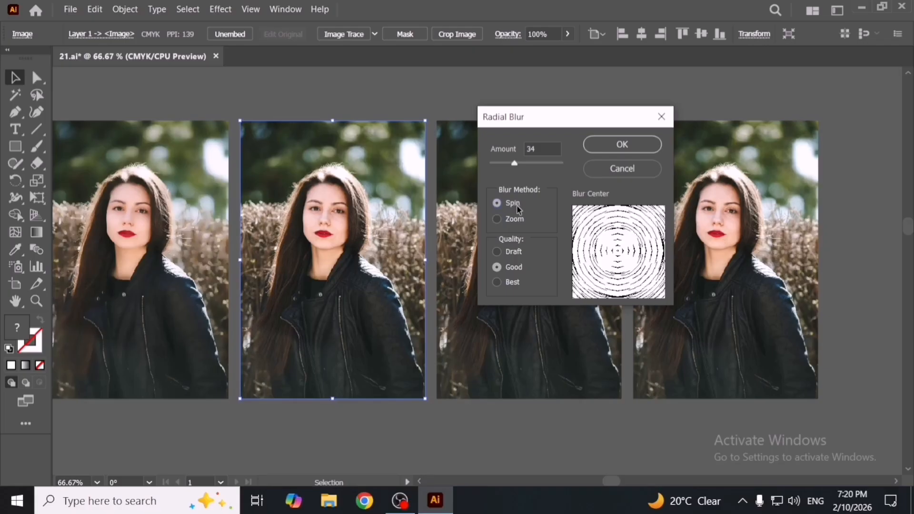
left_click(623, 145)
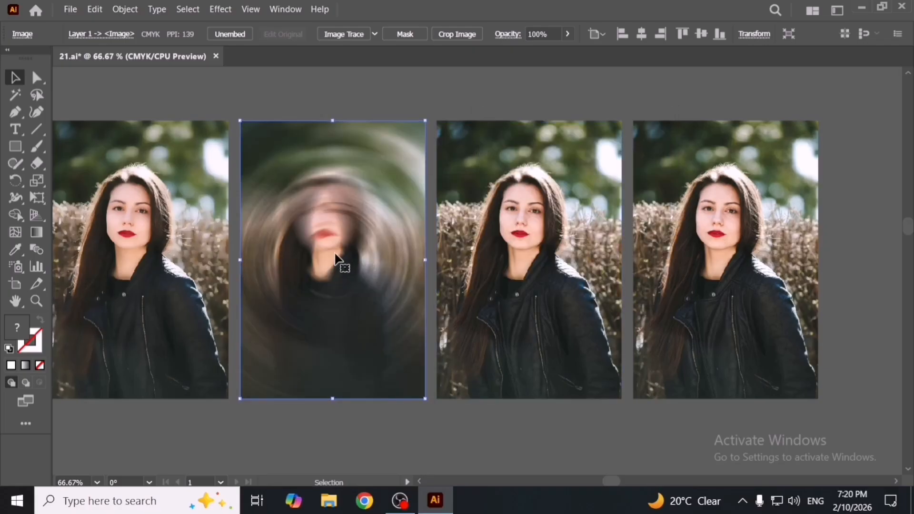
key("ctrl+z")
key("ctrl+z")
- Try a Radial Blur with amount 10, the Spin method and Good quality on the third portrait, and undo it
left_click(221, 9)
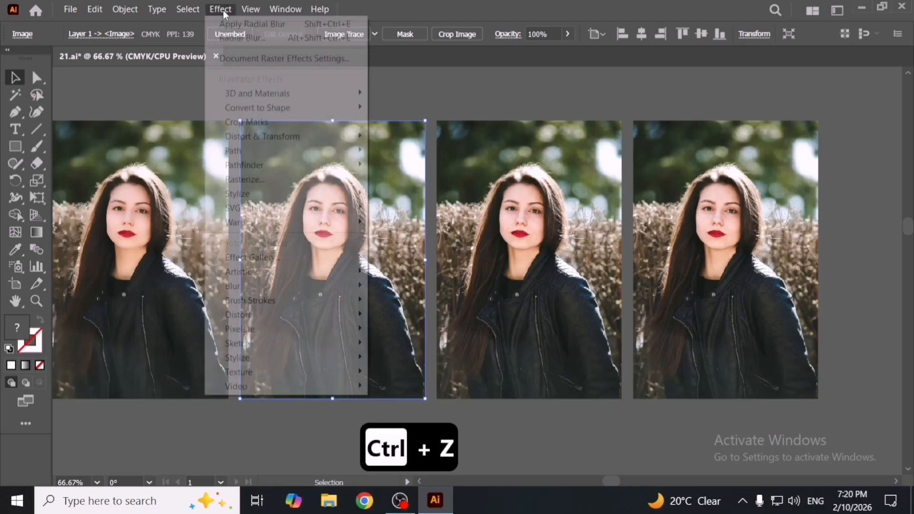
mouse_move(340, 285)
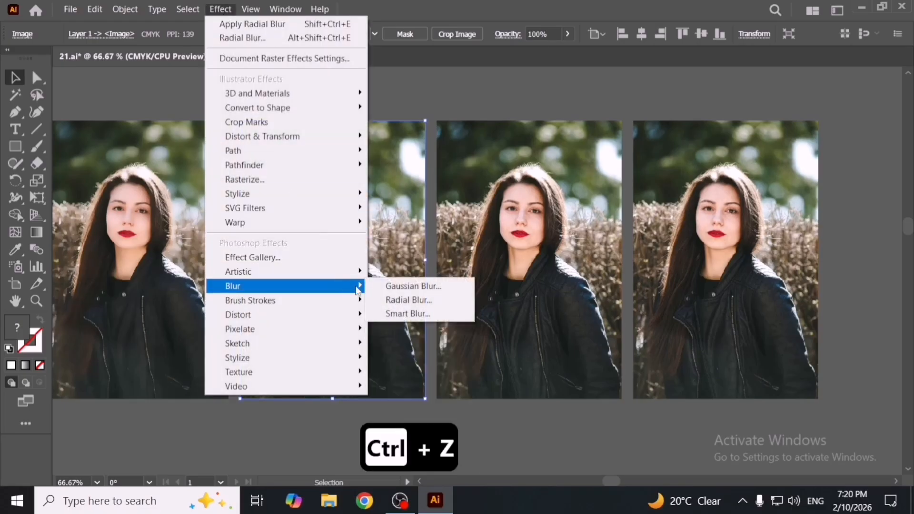
left_click(425, 300)
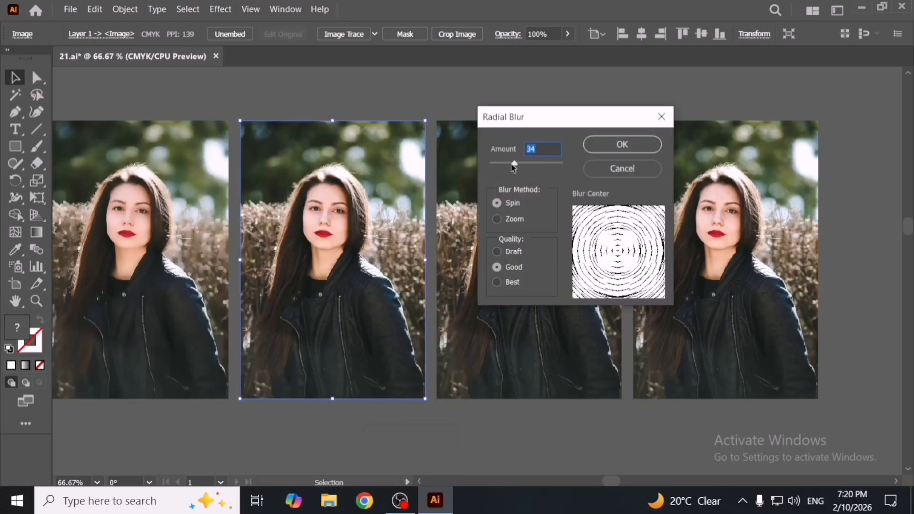
left_click_drag(515, 163, 503, 164)
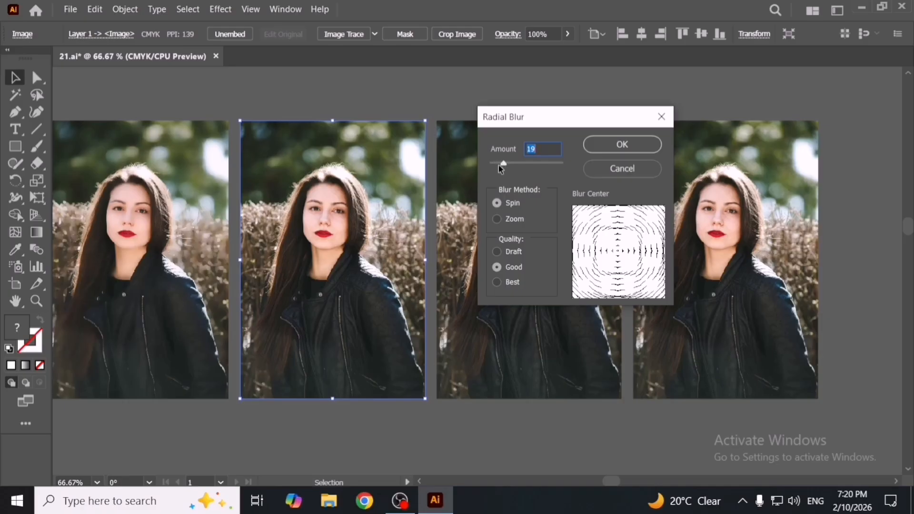
left_click(617, 147)
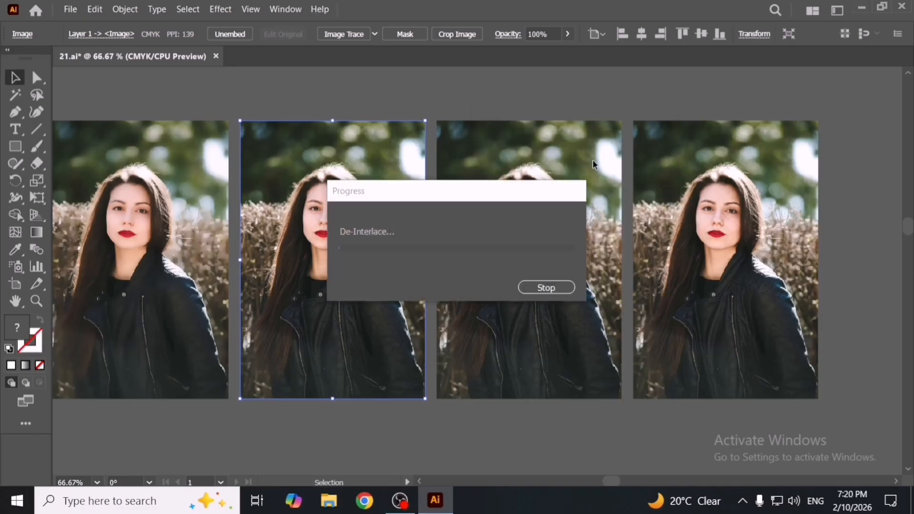
scroll(322, 224, "up", 1)
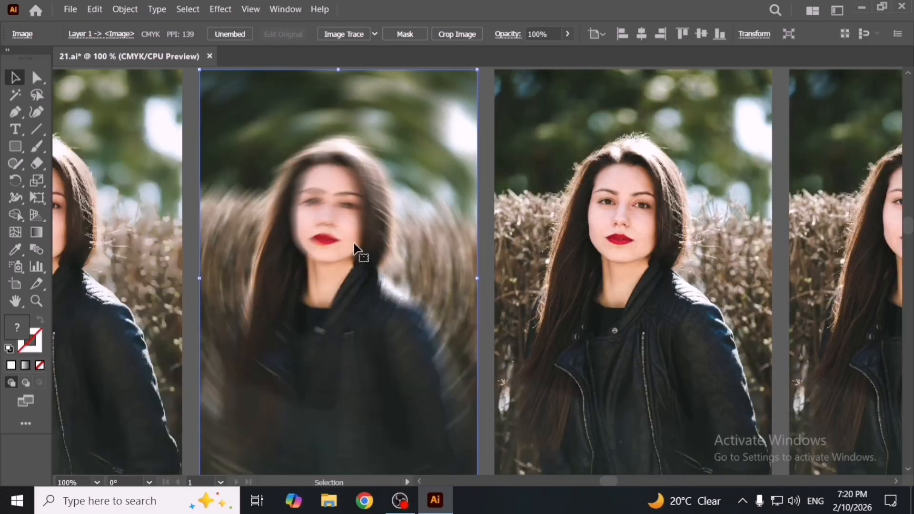
key("ctrl+z")
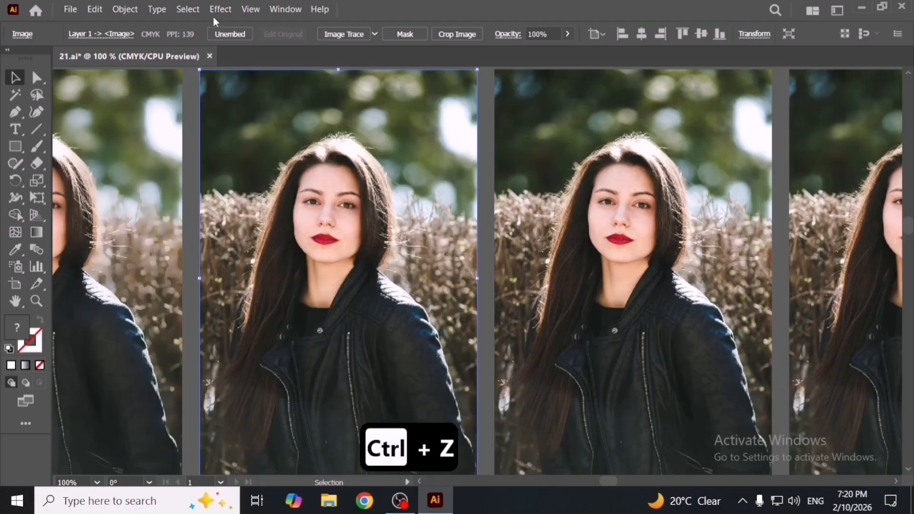
- Try a Radial Blur with amount 10, the Zoom method and Good quality on the third portrait, and undo it
left_click(219, 9)
mouse_move(341, 288)
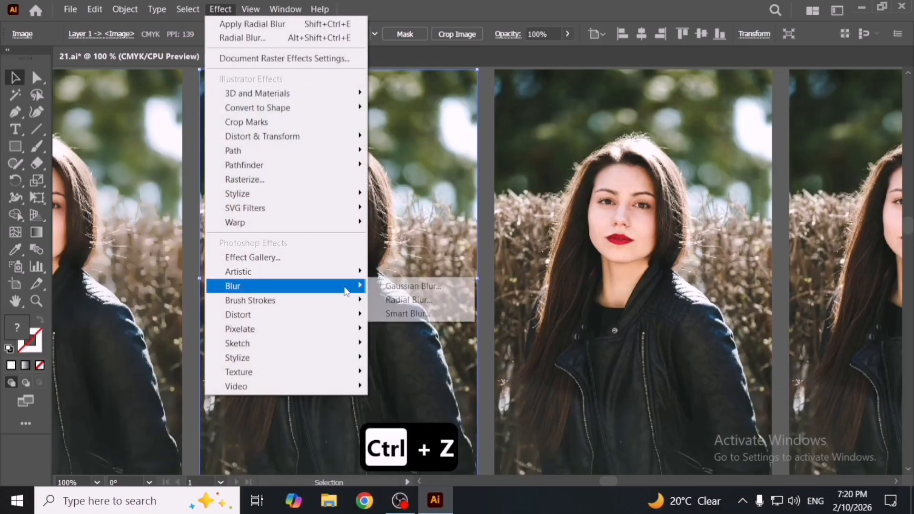
left_click(425, 302)
left_click(507, 223)
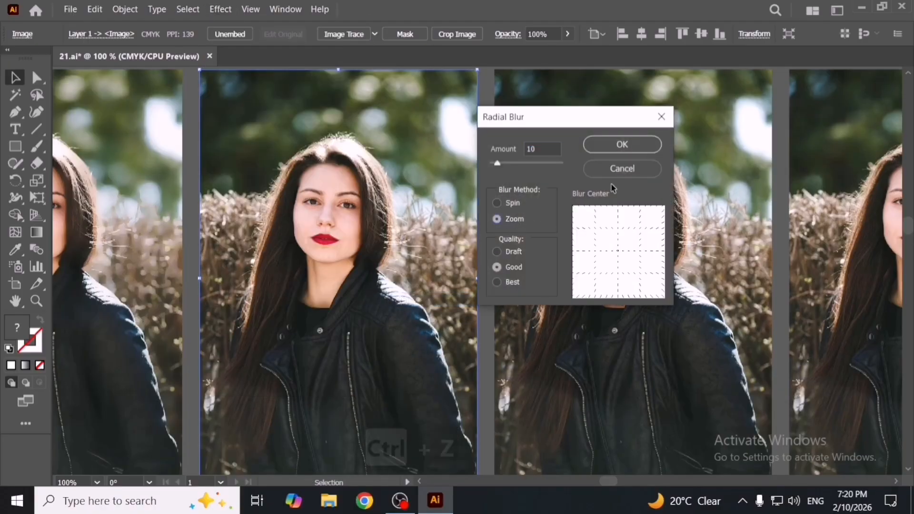
left_click(622, 145)
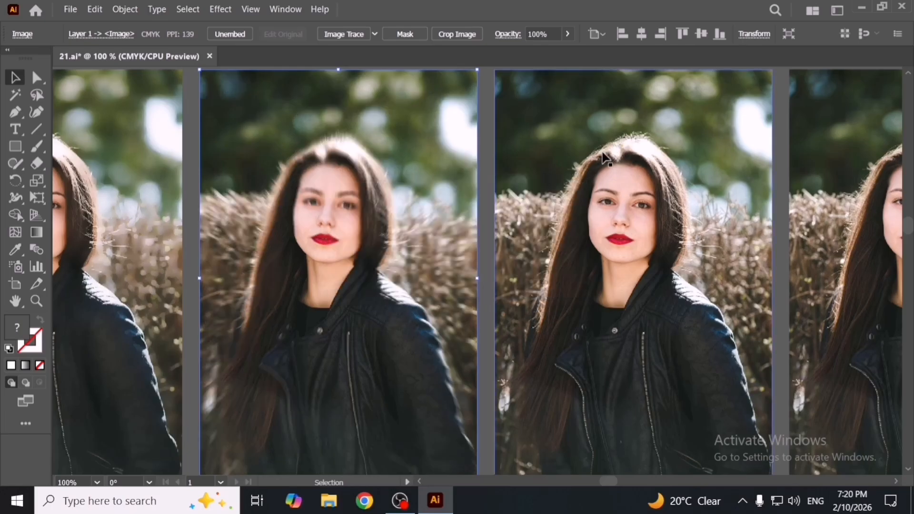
key("a")
key("ctrl+z")
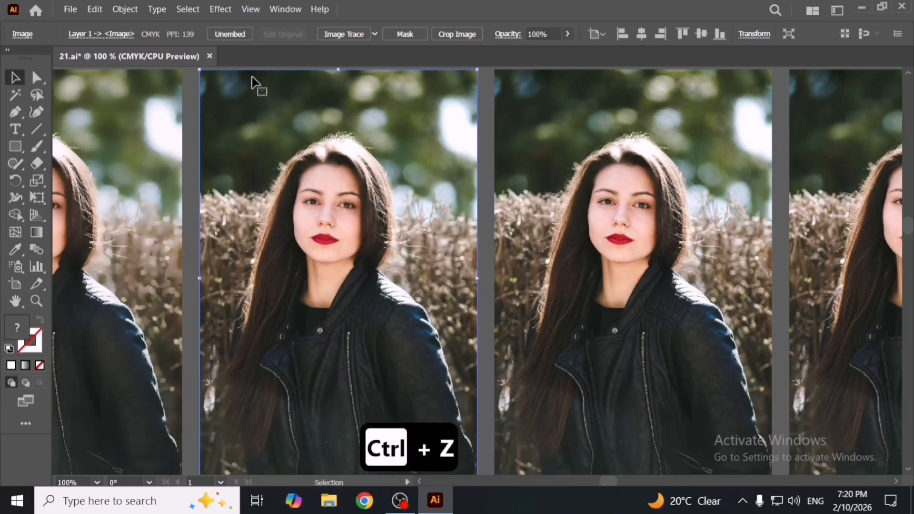
- Try a Zoom Radial Blur with the amount raised to 26 in Good quality on the third portrait, and undo it
left_click(218, 10)
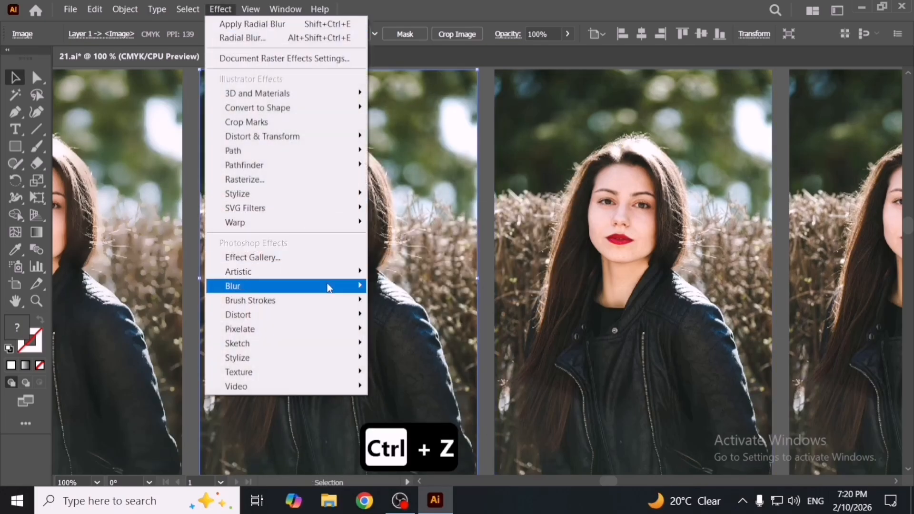
mouse_move(328, 287)
left_click(409, 300)
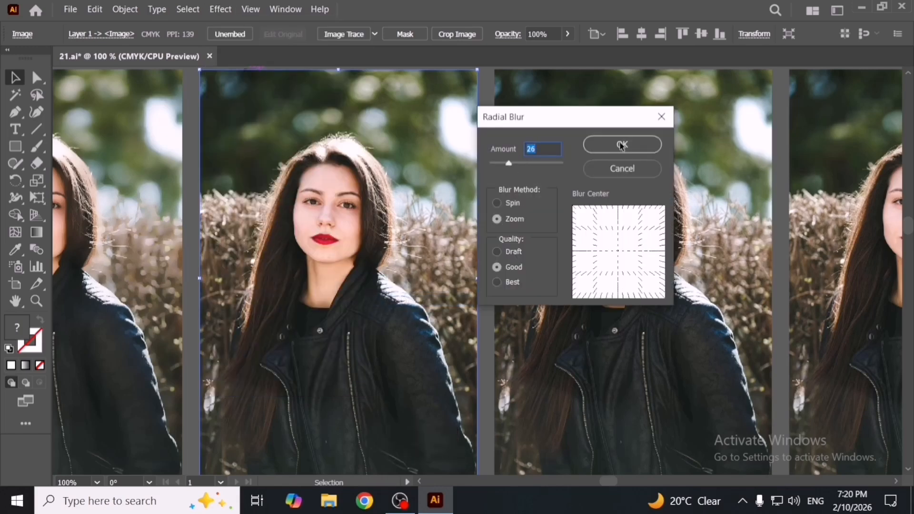
left_click(622, 145)
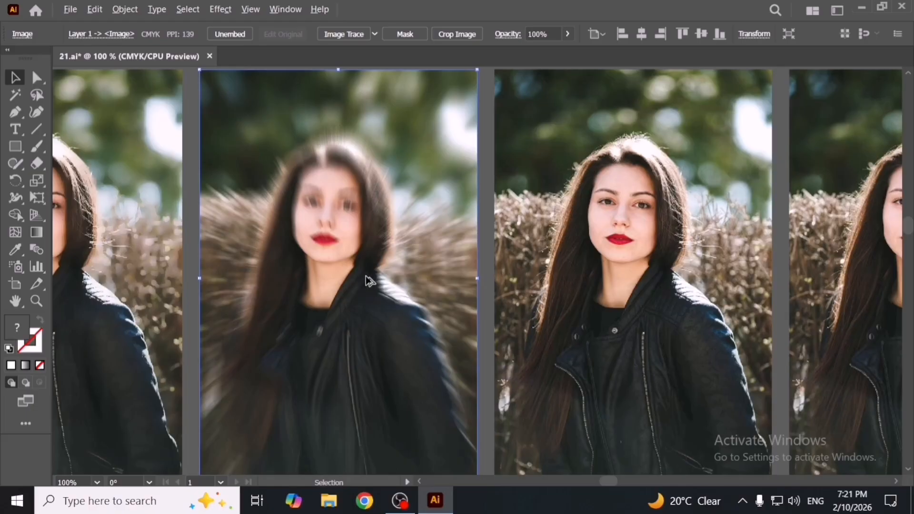
scroll(376, 295, "down", 3)
scroll(362, 286, "up", 3)
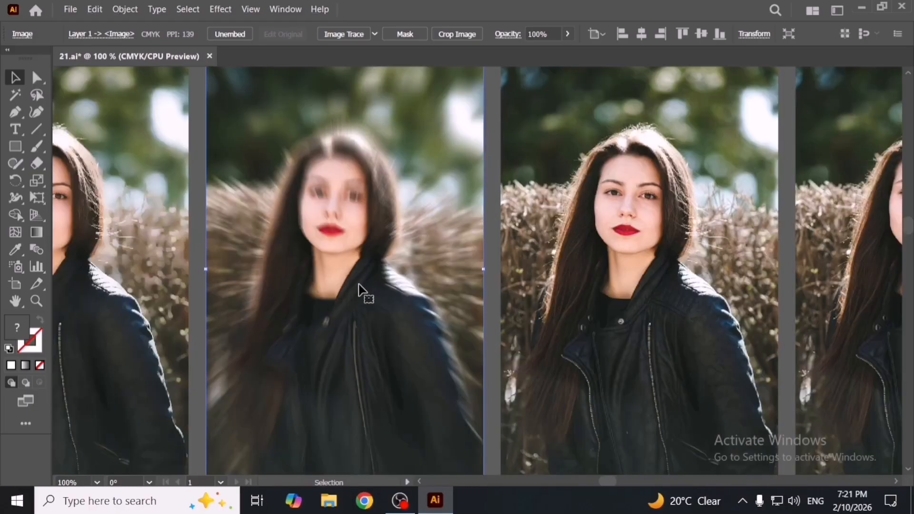
key("ctrl+z")
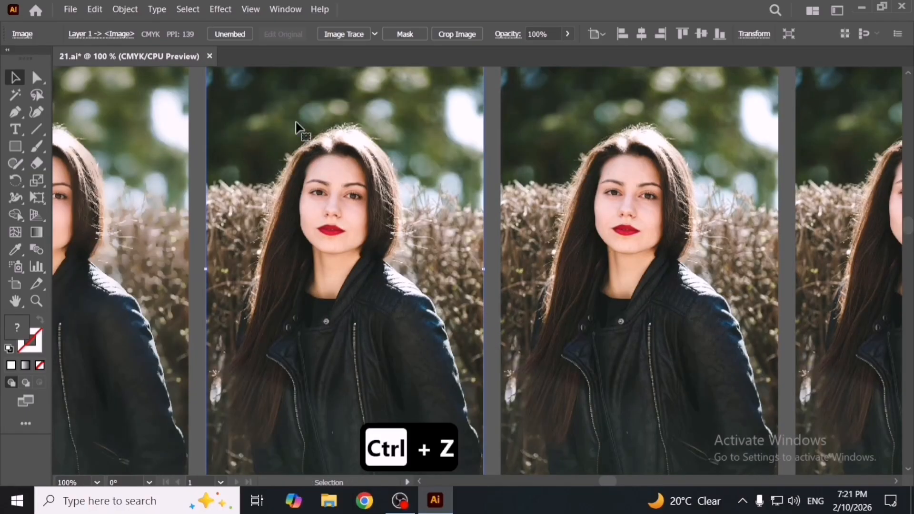
- Try a stronger Zoom Radial Blur in Draft quality on the third portrait, inspect its grain up close, and undo it
left_click(221, 10)
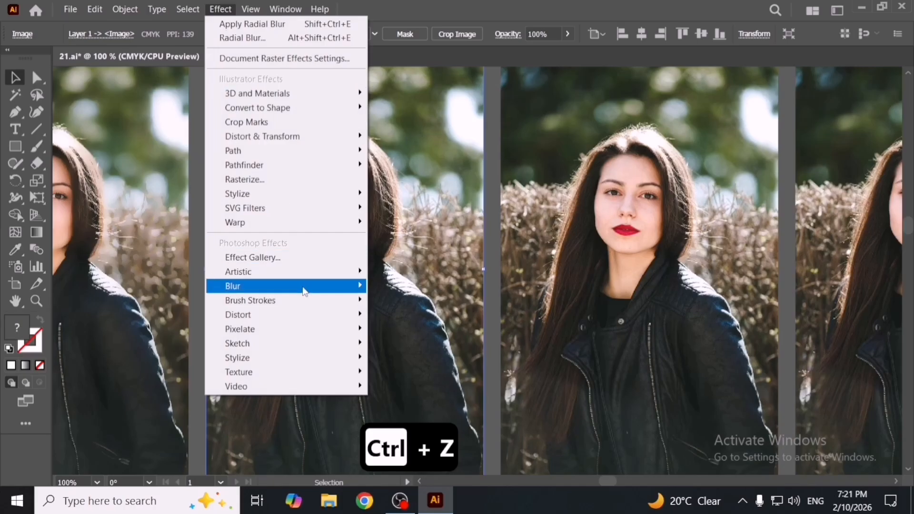
mouse_move(304, 288)
left_click(424, 300)
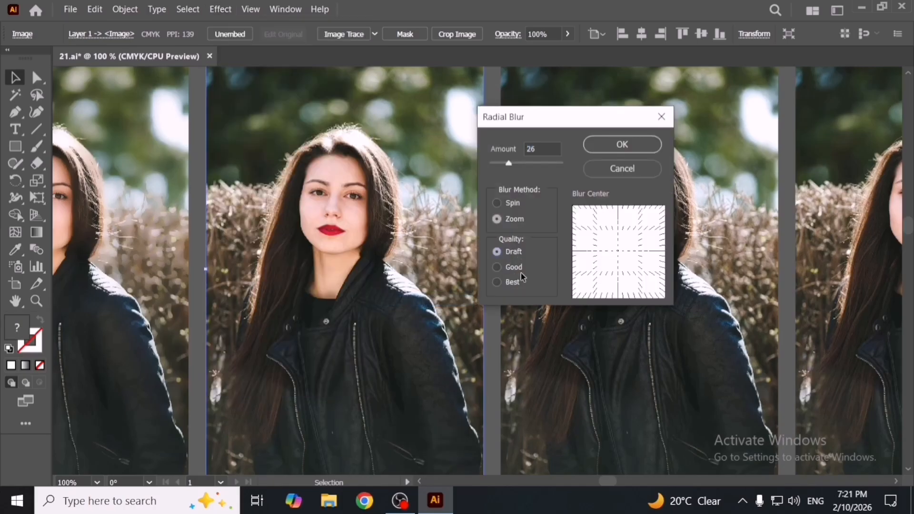
left_click(527, 162)
left_click(622, 150)
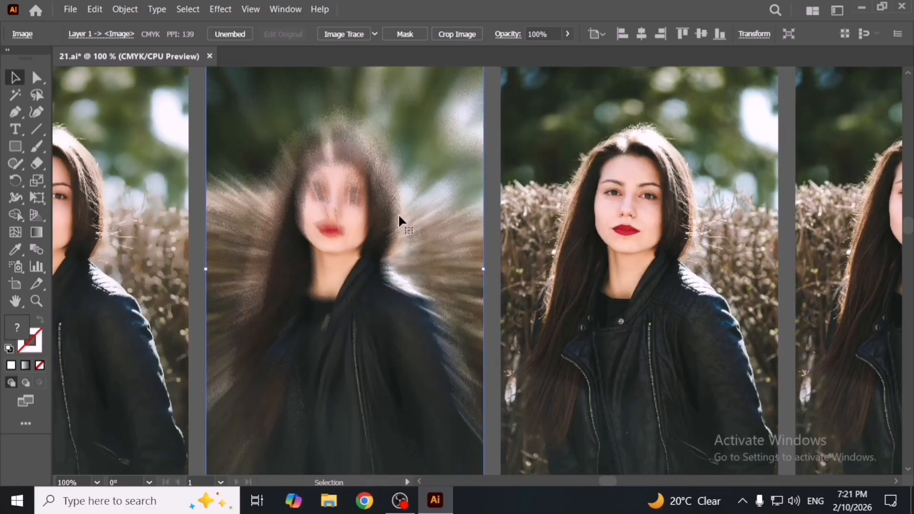
scroll(351, 213, "up", 3)
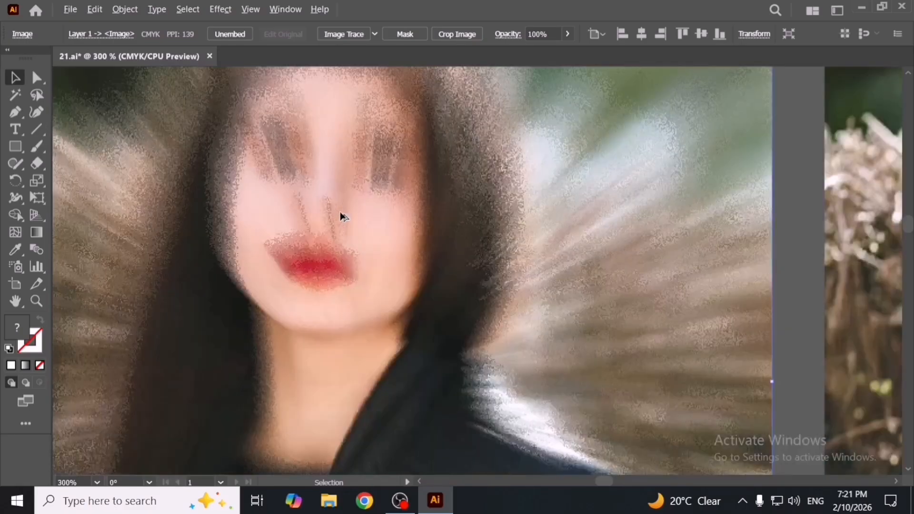
scroll(375, 263, "down", 1)
scroll(375, 264, "down", 2)
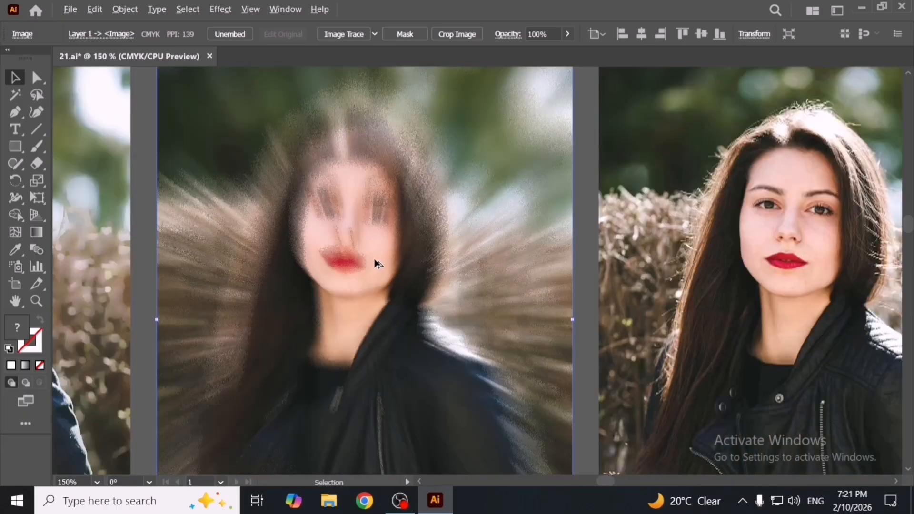
key("space")
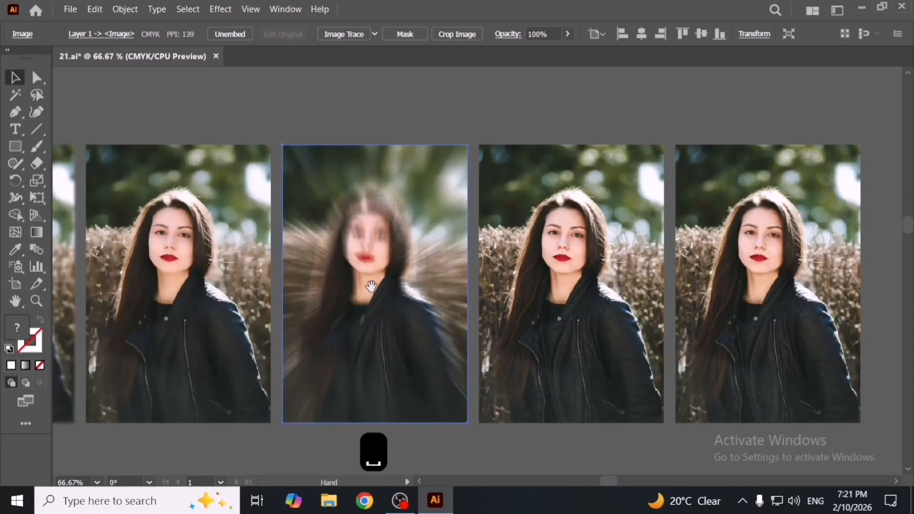
left_click_drag(362, 265, 541, 261)
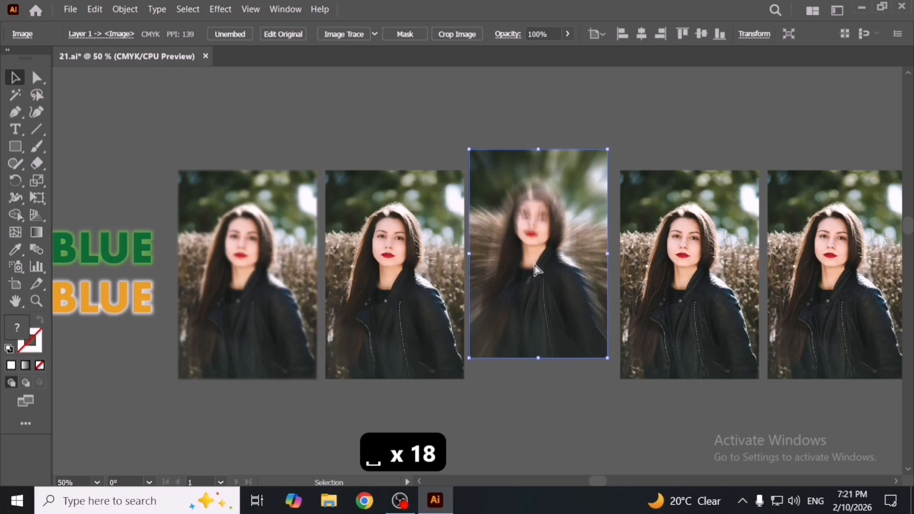
key("ctrl+z")
key("ctrl+z")
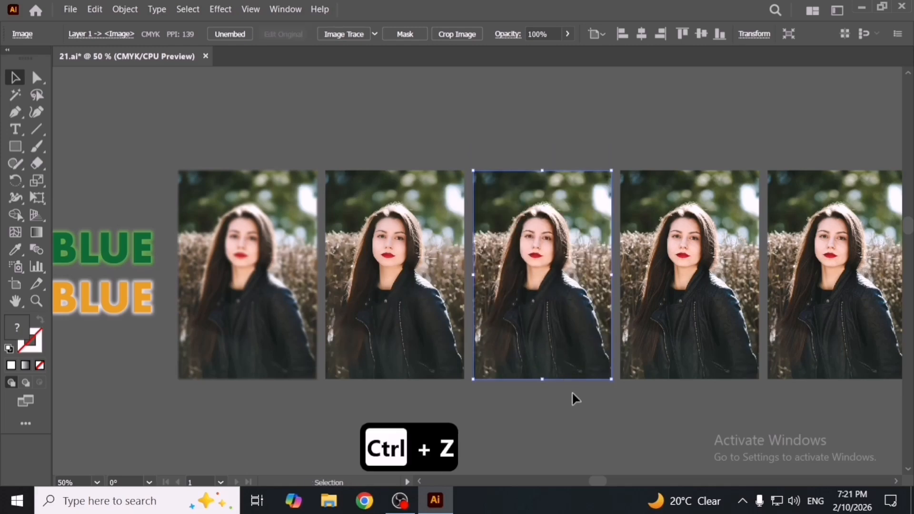
- Deselect the portrait and look over the photo row and the EFFECT GALLERY examples elsewhere in the document
left_click(578, 397)
key("space")
left_click_drag(581, 398, 466, 398)
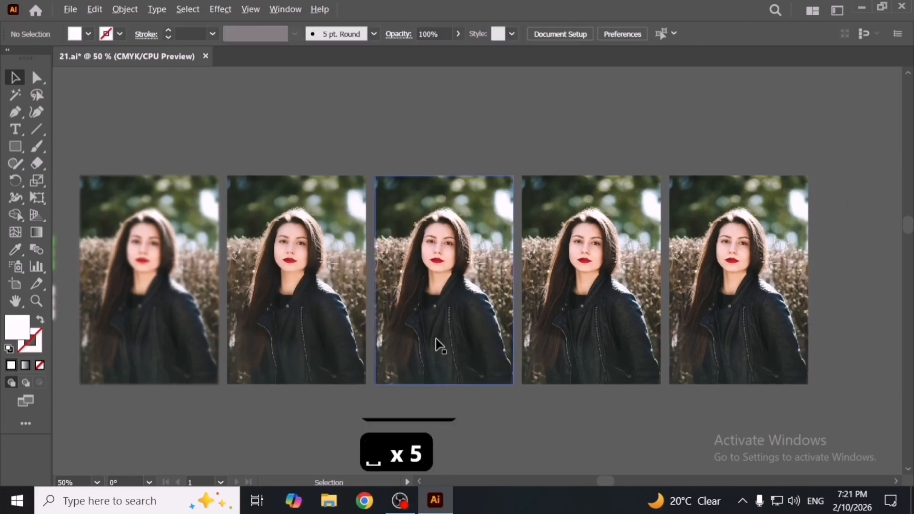
scroll(435, 345, "up", 1)
key("space")
left_click_drag(465, 310, 386, 344)
scroll(402, 347, "down", 3)
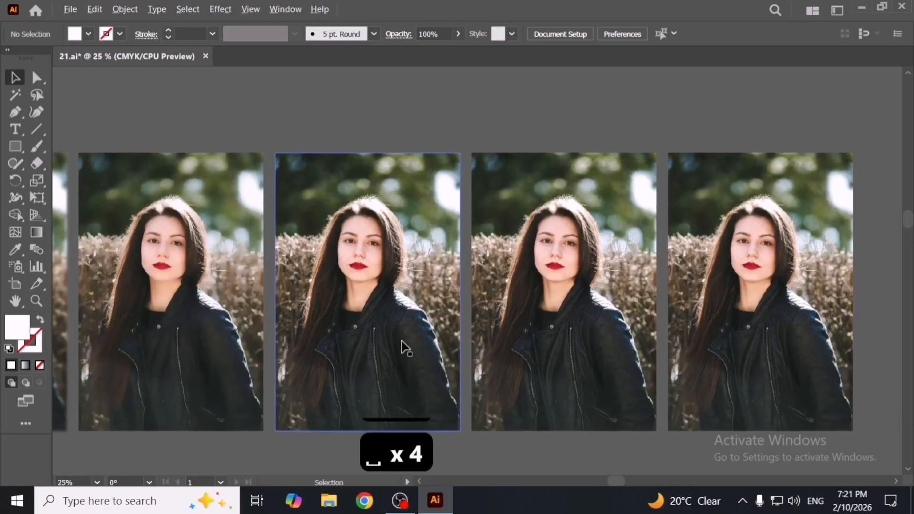
key("space")
left_click_drag(367, 259, 483, 277)
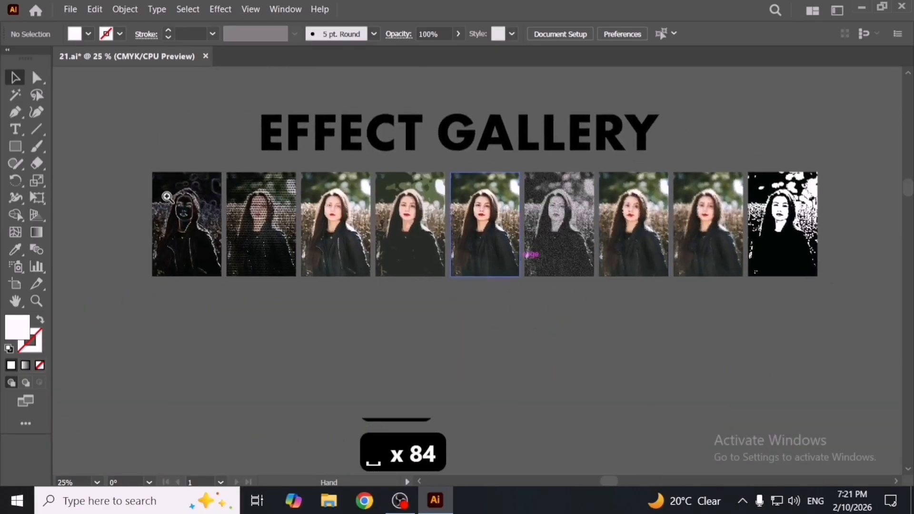
scroll(571, 352, "down", 6)
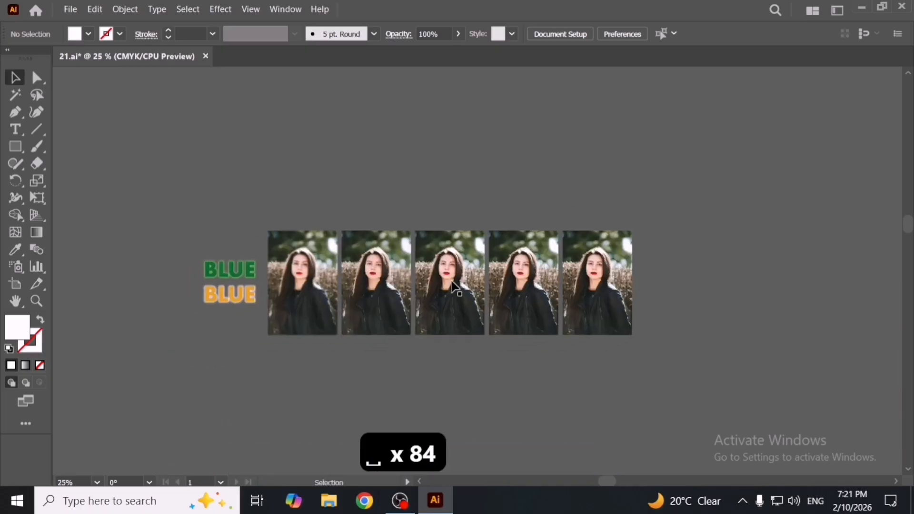
scroll(441, 291, "up", 3)
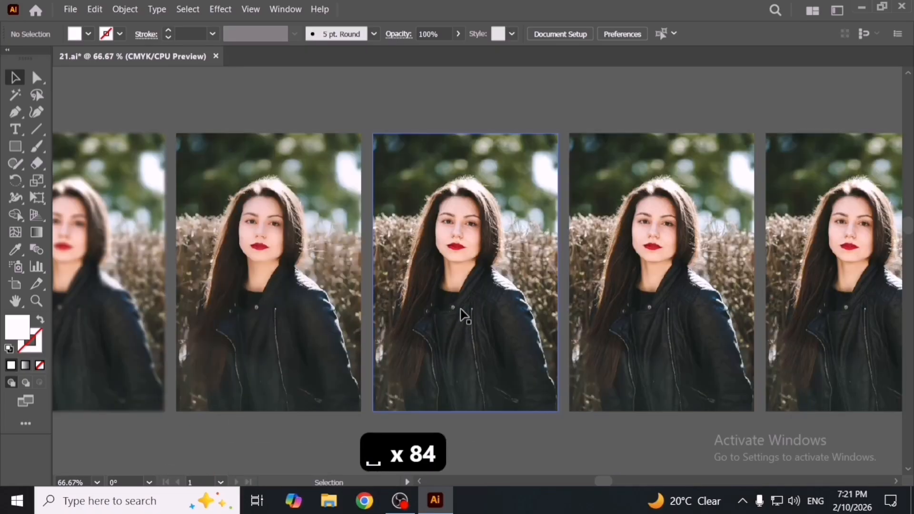
left_click_drag(471, 318, 490, 313)
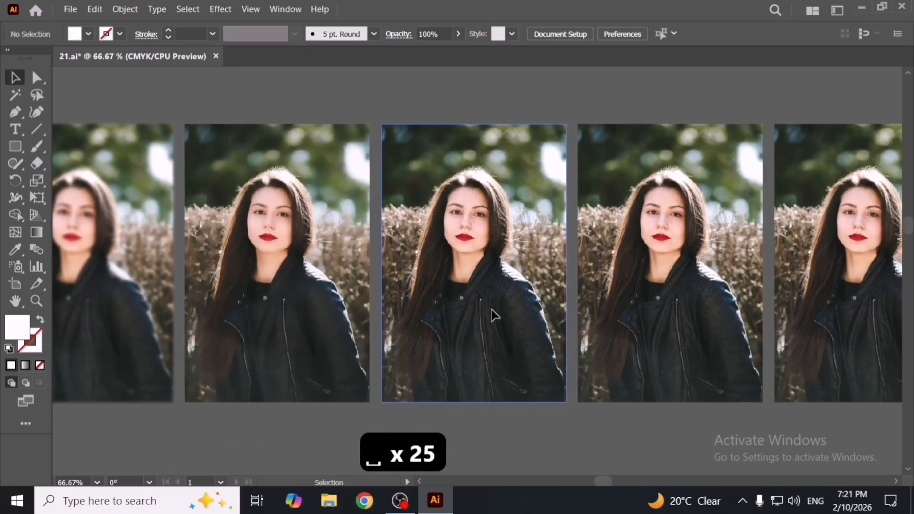
- Try the Color Halftone effect on the third portrait with screen angles 108, 162, 90 and 45, and inspect the dots up close
left_click(494, 318)
left_click(221, 9)
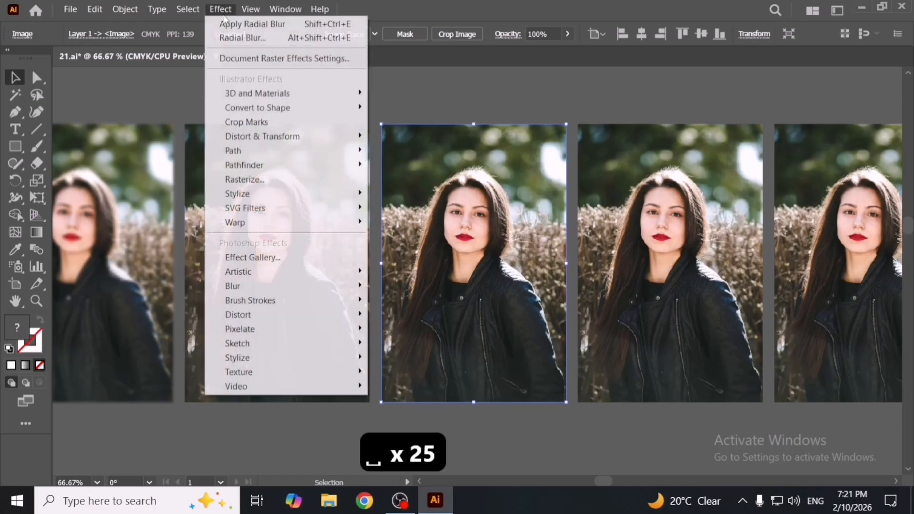
mouse_move(357, 288)
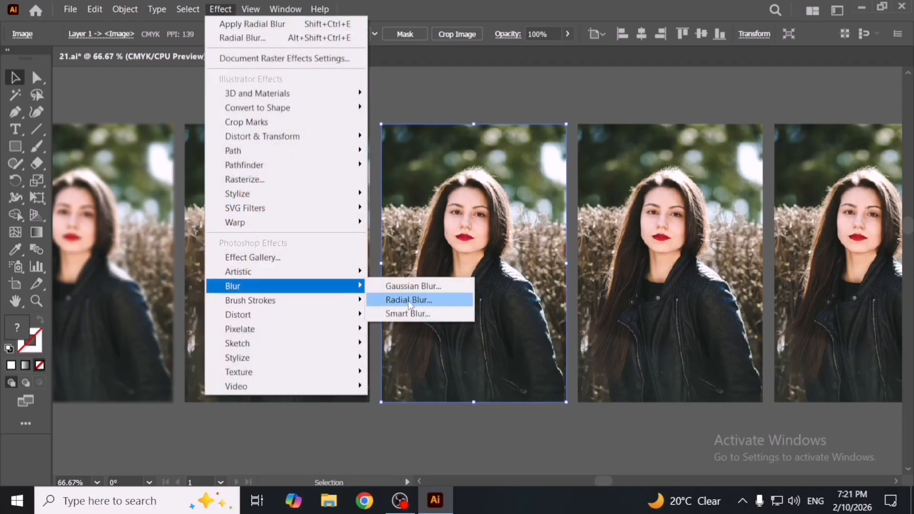
mouse_move(316, 274)
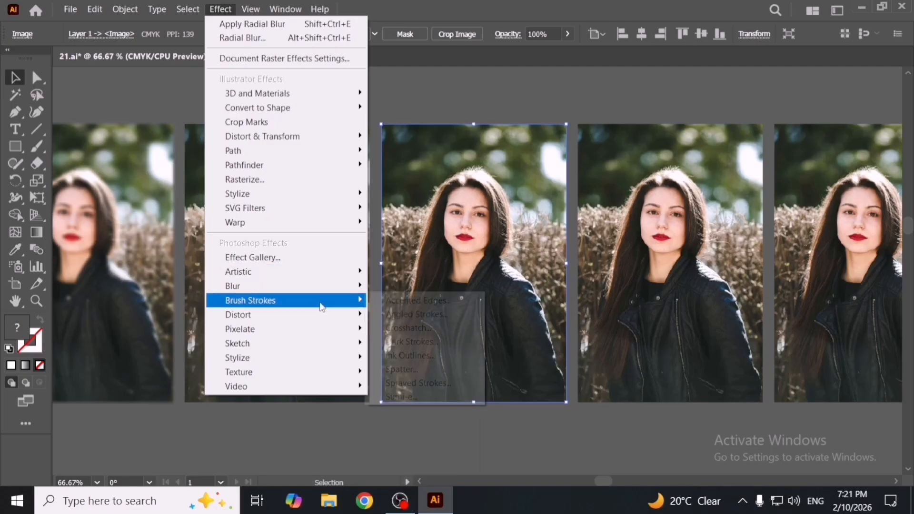
mouse_move(321, 307)
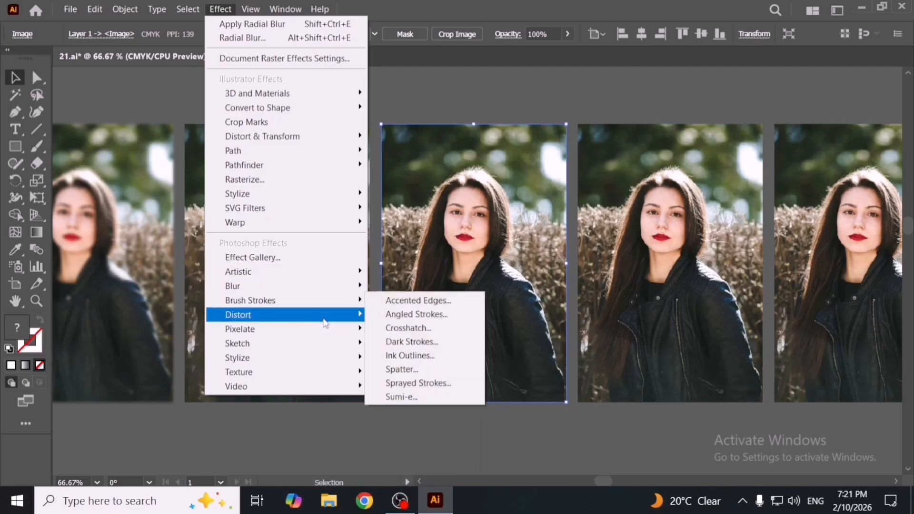
mouse_move(325, 323)
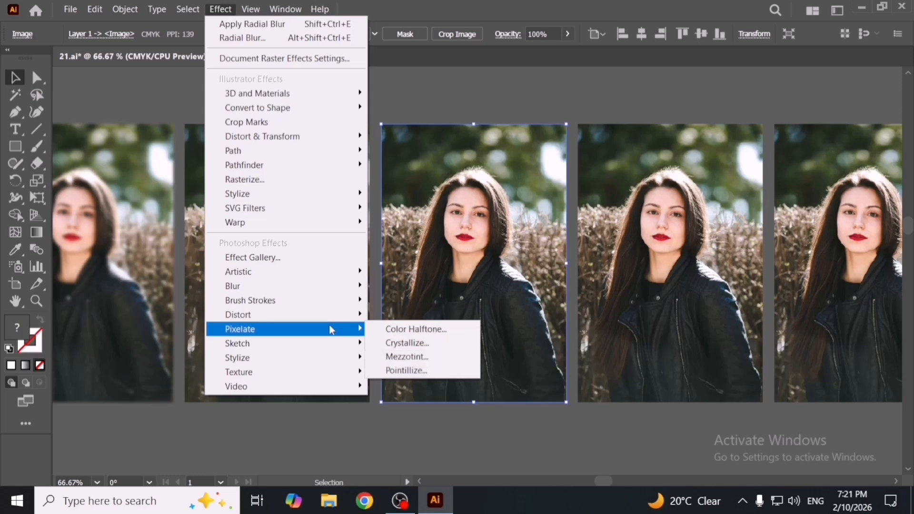
mouse_move(336, 359)
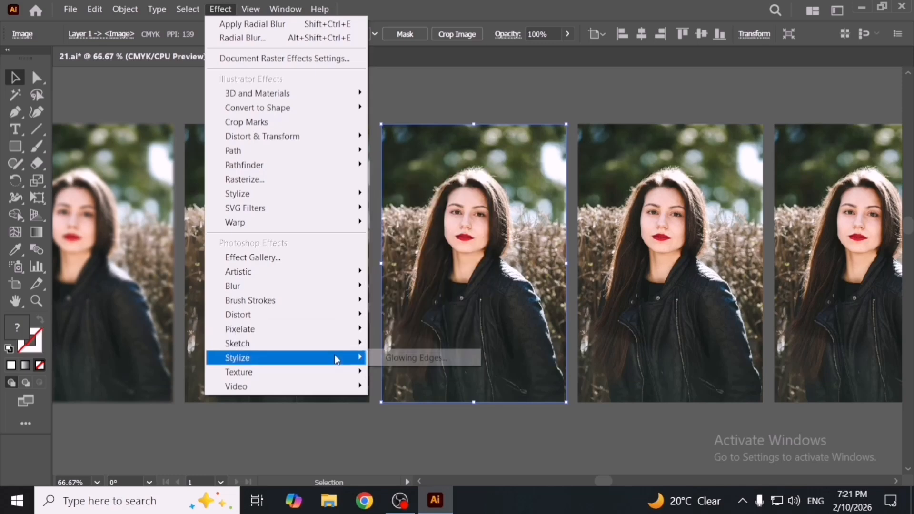
mouse_move(345, 387)
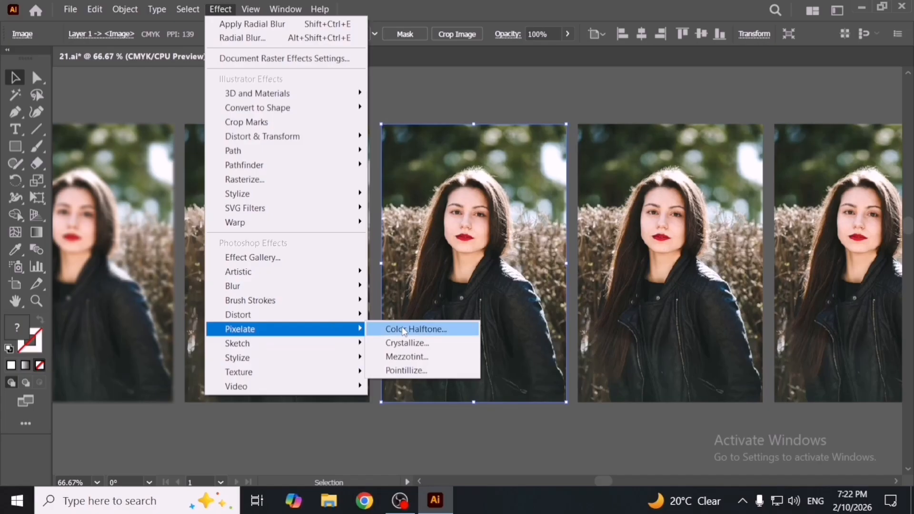
left_click(402, 329)
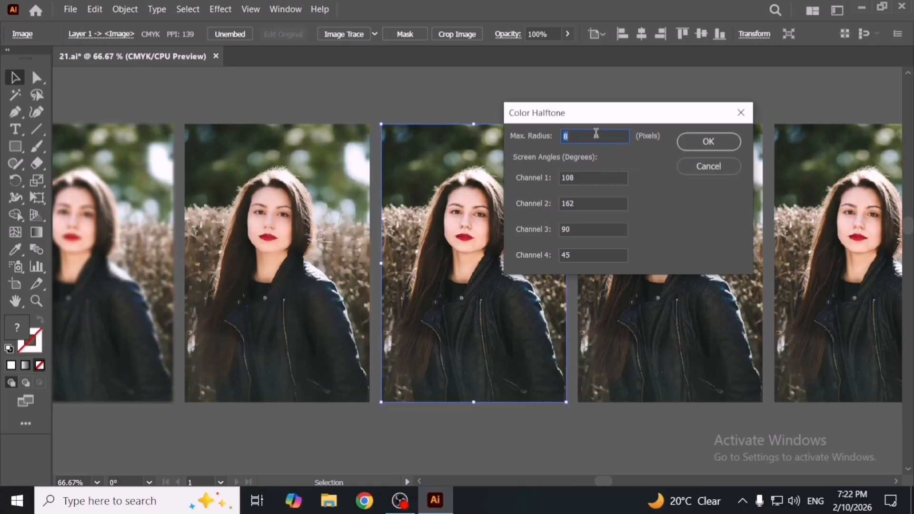
key("Up")
key("Up")
key("Up")
left_click(707, 141)
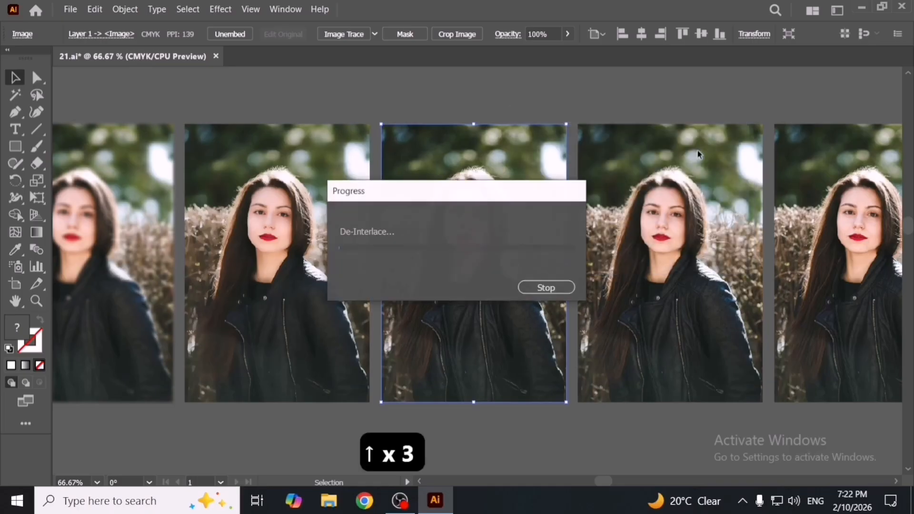
scroll(514, 238, "up", 3)
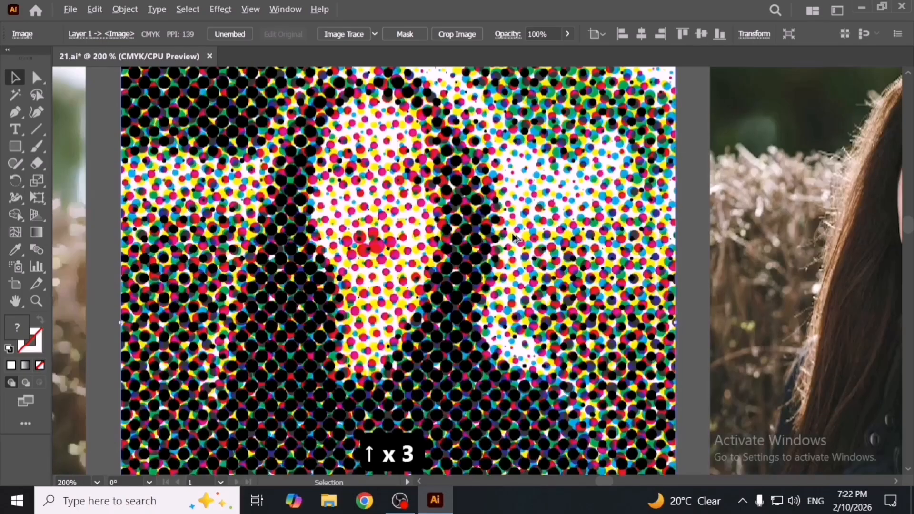
scroll(516, 241, "down", 2)
- Compare the third portrait with and without the Color Halftone effect, leaving the effect undone
key("ctrl+z")
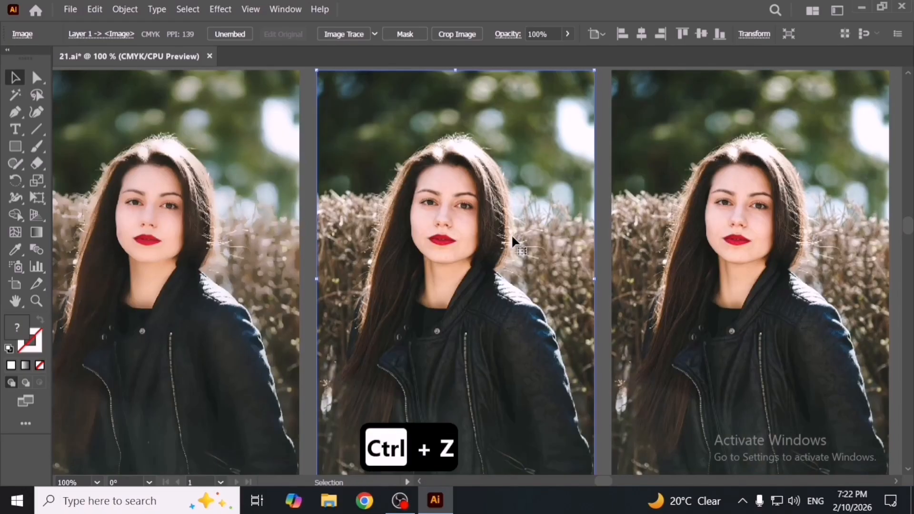
key("ctrl+shift+z")
scroll(421, 269, "down", 2)
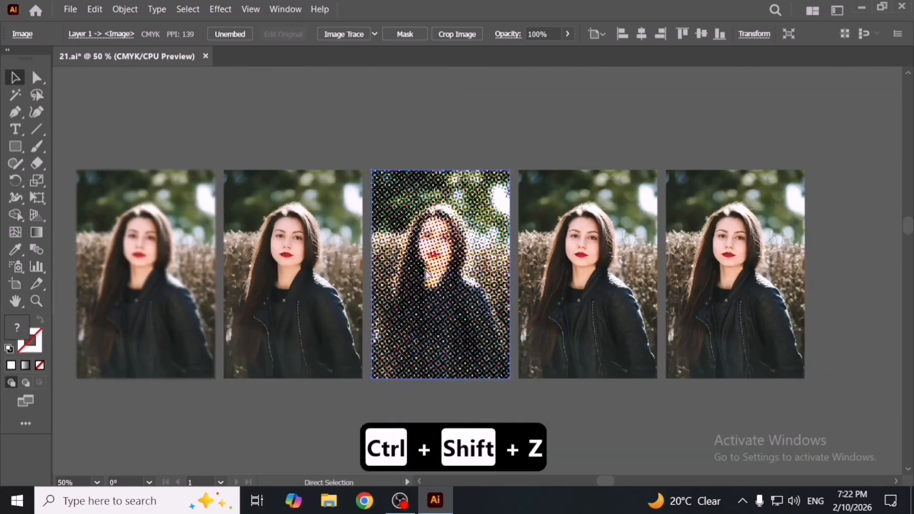
key("ctrl+z")
- Move the last three portraits together away from the two blur examples, leaving a gap in the row
scroll(420, 289, "down", 2)
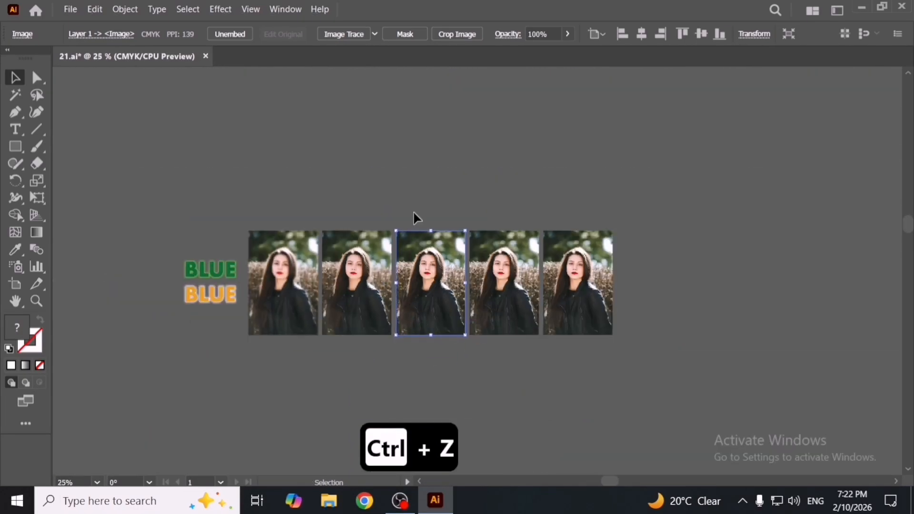
left_click(486, 273, "shift")
left_click(592, 327, "shift")
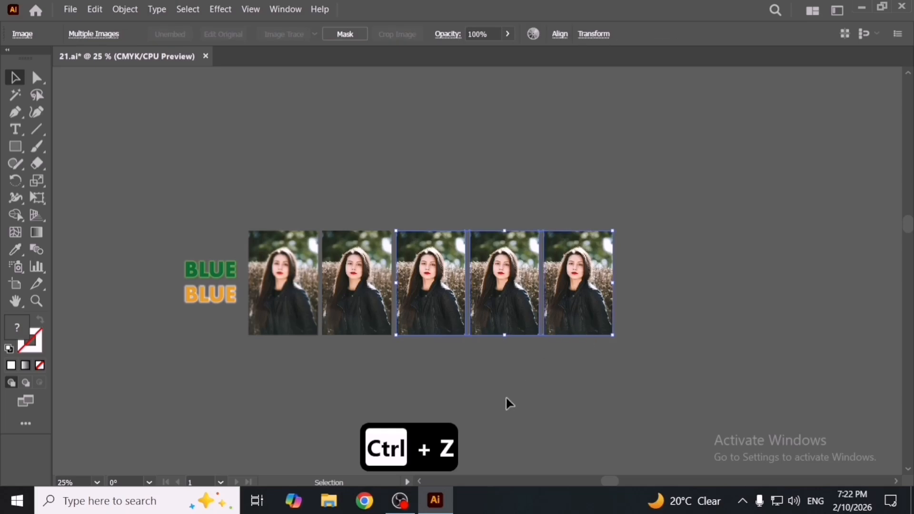
left_click_drag(455, 325, 534, 326)
left_click(343, 357)
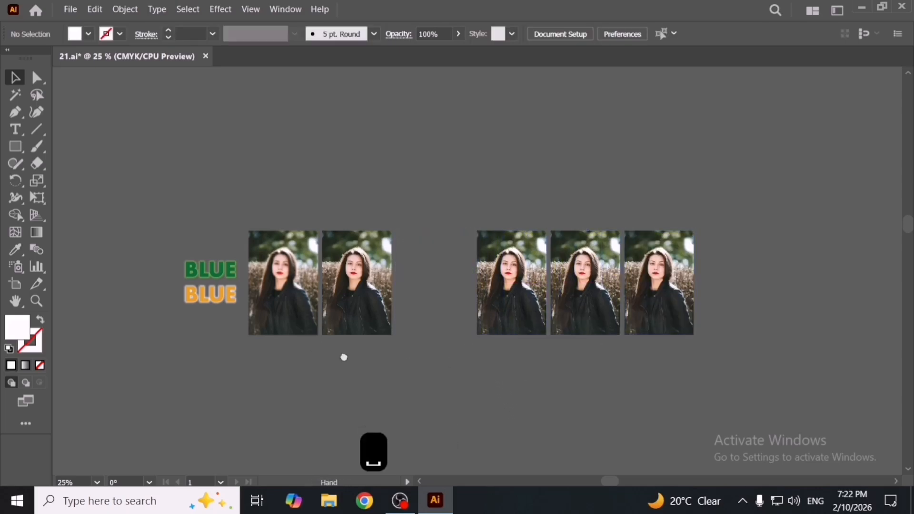
- Move the two blur example portraits and the BLUE texts up beneath the EFFECT GALLERY row
scroll(361, 382, "down", 2)
left_click_drag(229, 279, 450, 270)
left_click(550, 238)
scroll(418, 207, "up", 2)
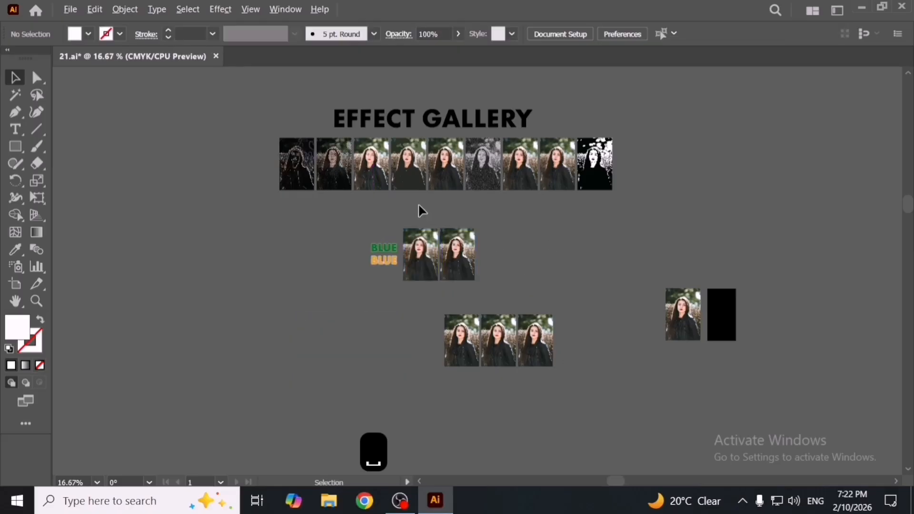
- Place the BLUE texts above the two blur example portraits, with the orange and green words side by side
left_click(363, 311)
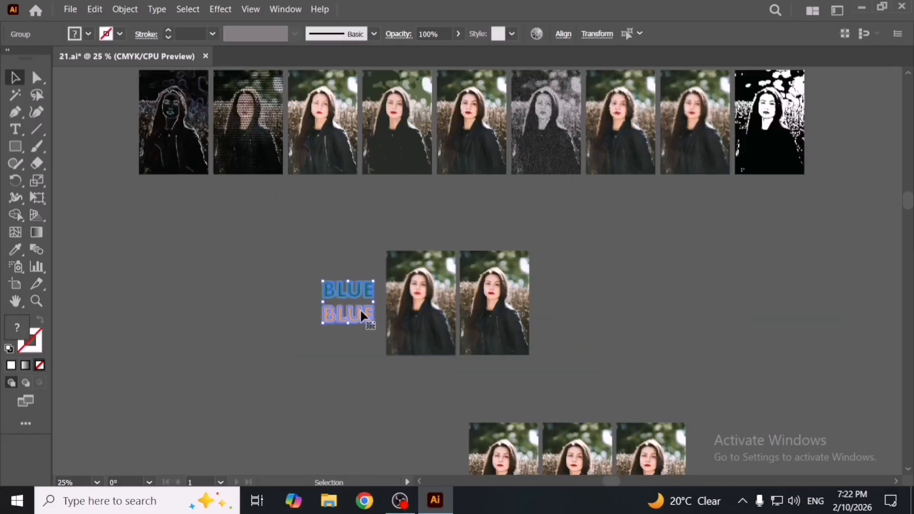
left_click_drag(359, 308, 433, 226)
left_click(510, 219)
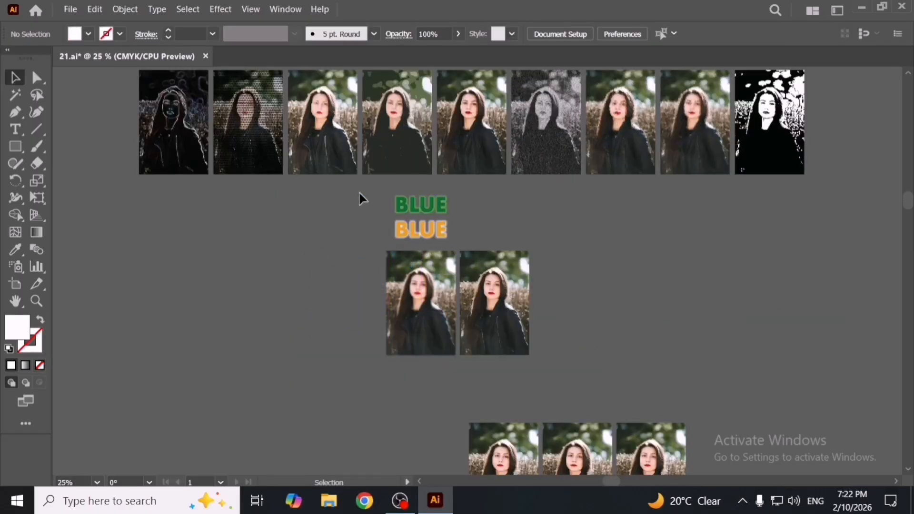
left_click_drag(493, 215, 493, 215)
left_click_drag(434, 204, 501, 224)
left_click(645, 265)
- Delete the green BLUE text and move the orange one to the middle above the two blur example portraits
scroll(599, 280, "down", 1)
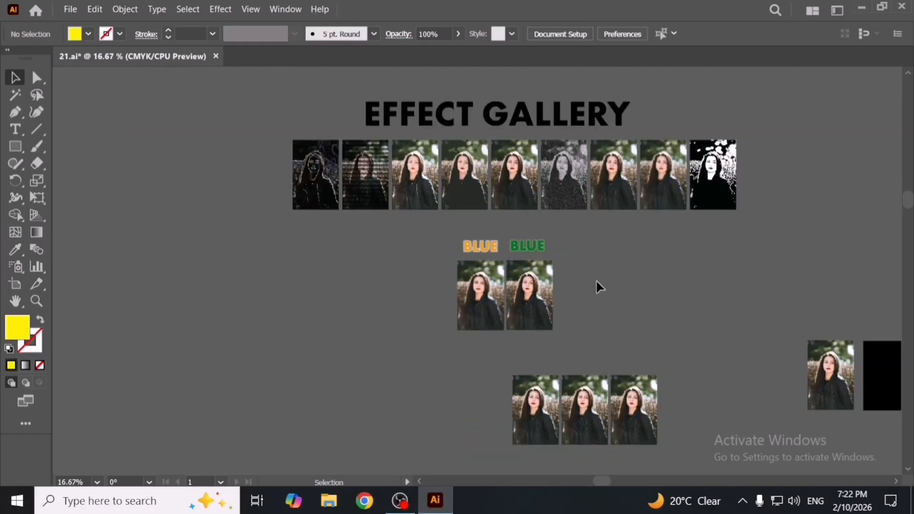
scroll(533, 262, "up", 4)
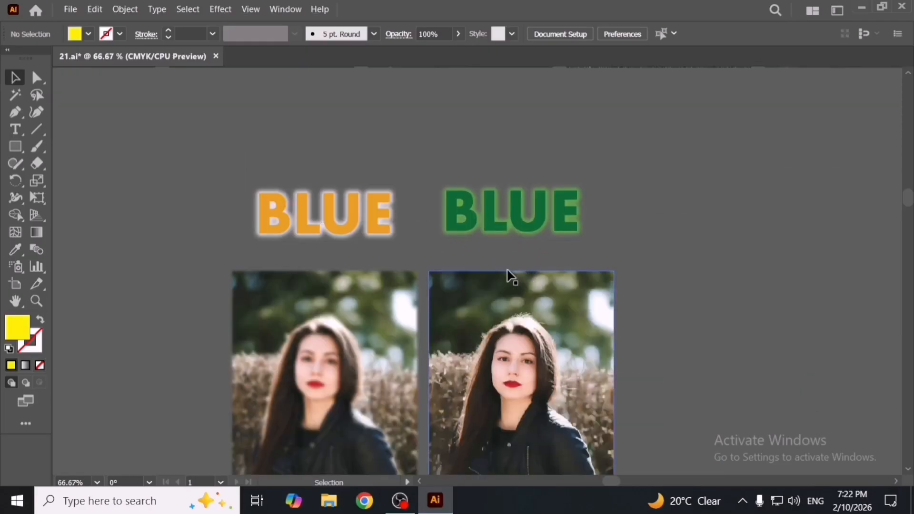
left_click_drag(607, 212, 607, 213)
key("Delete")
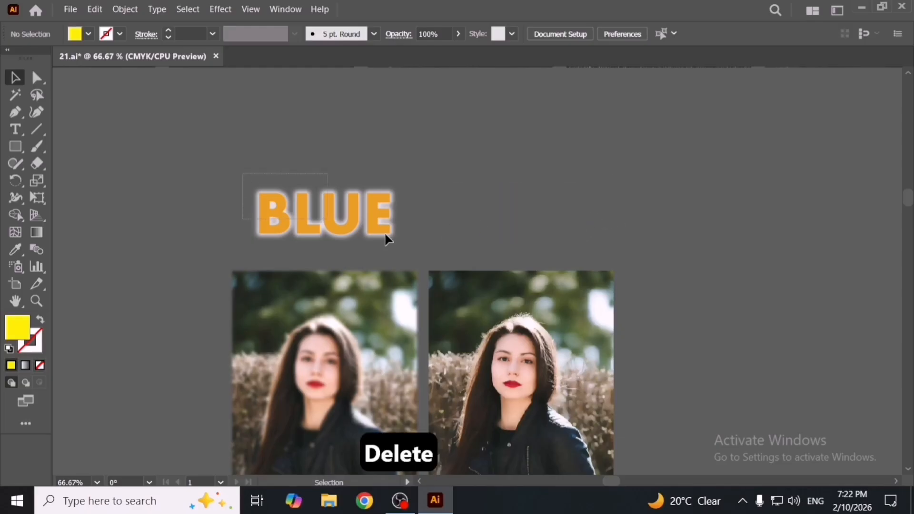
left_click_drag(372, 220, 467, 235)
left_click(555, 238)
- Nudge the orange BLUE text slightly upward, away from the two portraits, and deselect it
scroll(555, 238, "down", 2)
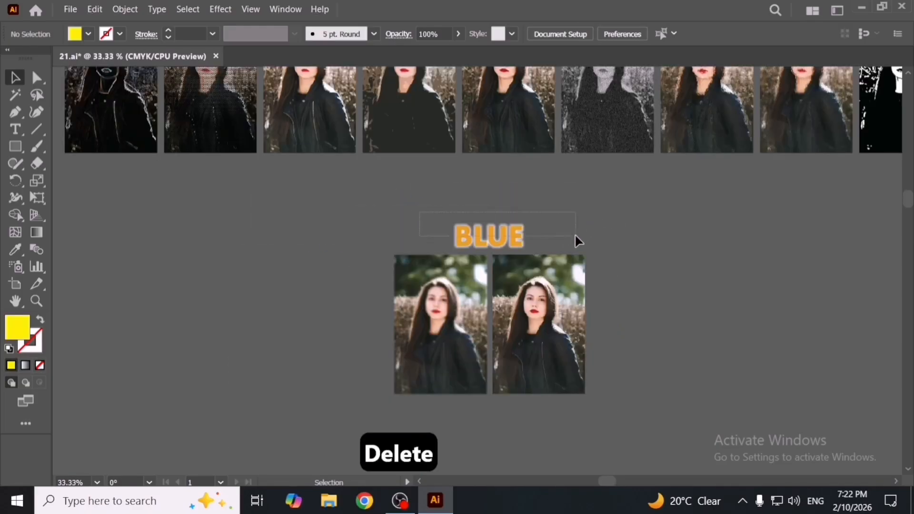
left_click_drag(578, 241, 607, 238)
key("Up")
key("Up")
key("Up")
key("Up")
key("Up")
key("Up")
key("Up")
key("Up")
key("Up")
key("Up")
key("Up")
key("Up")
left_click(629, 298)
- Draw a yellow circle in the empty space beside the three plain portraits and scale it down
scroll(678, 347, "down", 2)
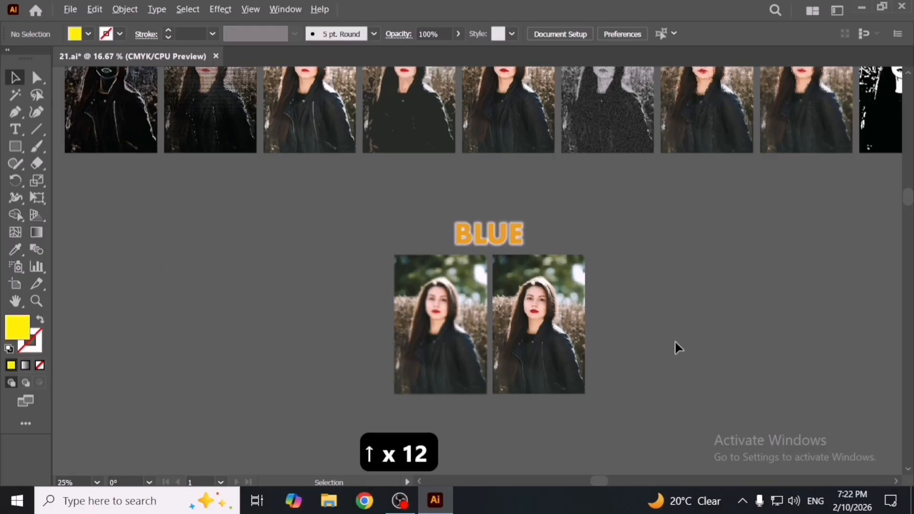
key("space")
left_click_drag(699, 347, 491, 266)
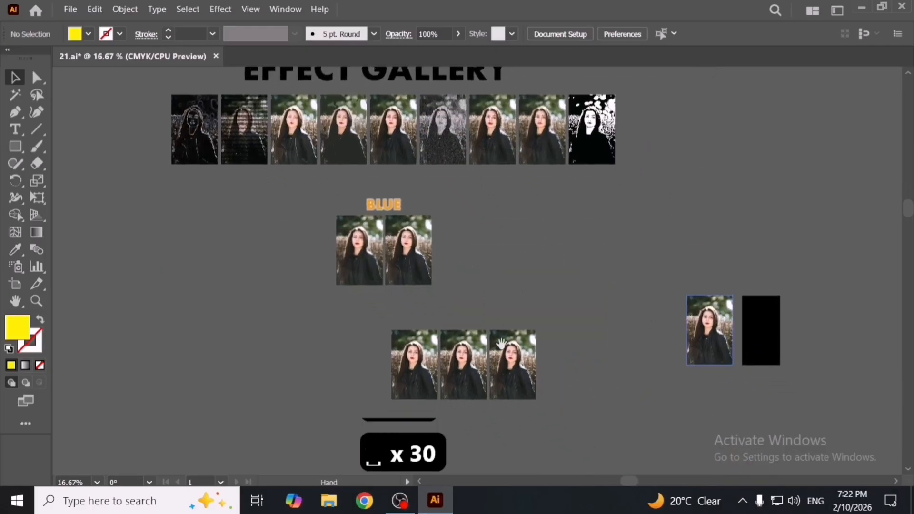
left_click_drag(501, 343, 495, 321)
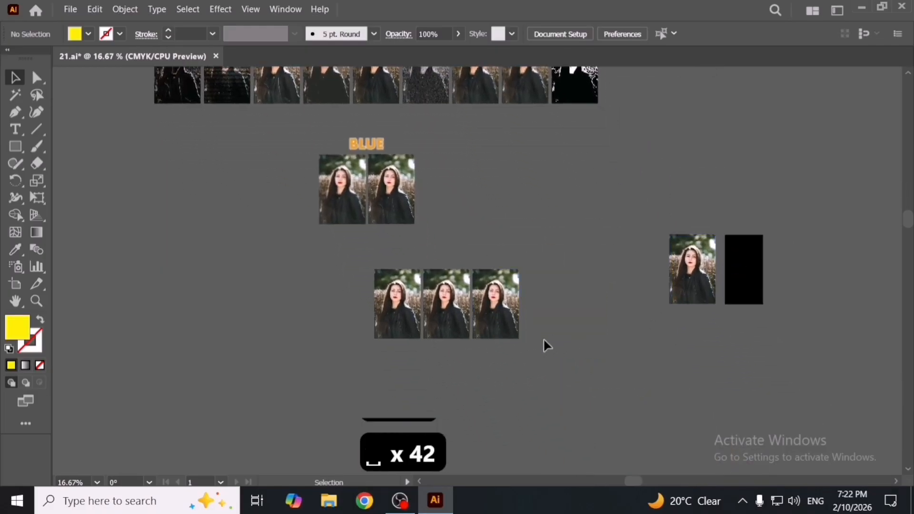
key("l")
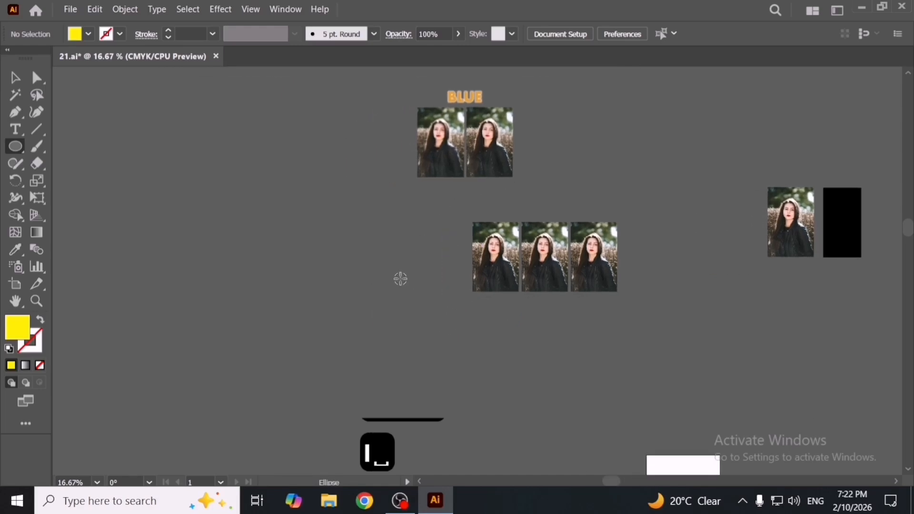
scroll(400, 275, "up", 1)
left_click_drag(395, 264, 460, 301)
scroll(460, 301, "up", 2)
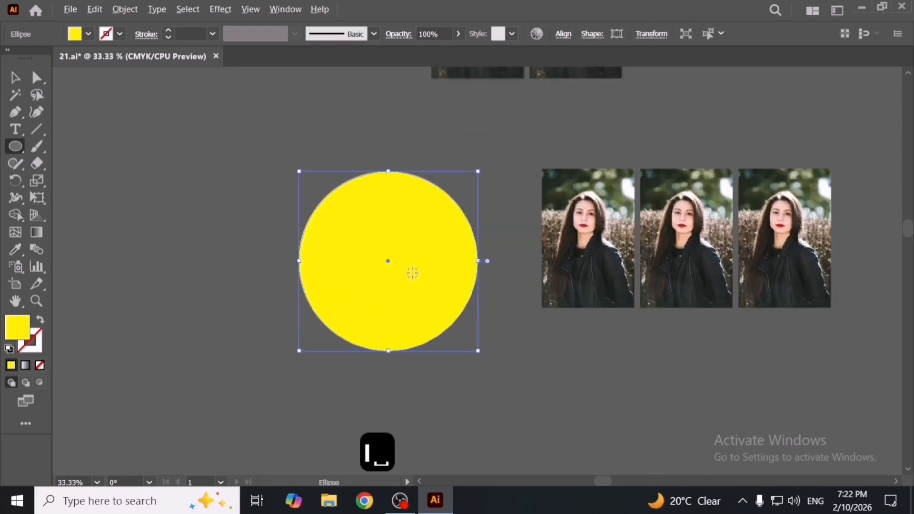
key("v")
left_click_drag(513, 255, 427, 257)
left_click_drag(391, 267, 349, 268)
- Fill the circle with a white-to-black radial gradient and reverse it so black sits at the centre
left_click(25, 365)
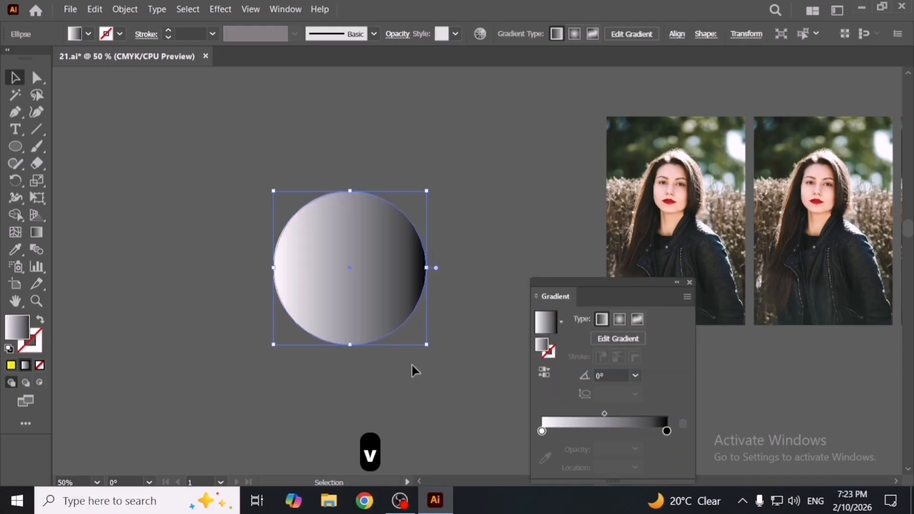
left_click_drag(587, 293, 522, 174)
left_click(554, 200)
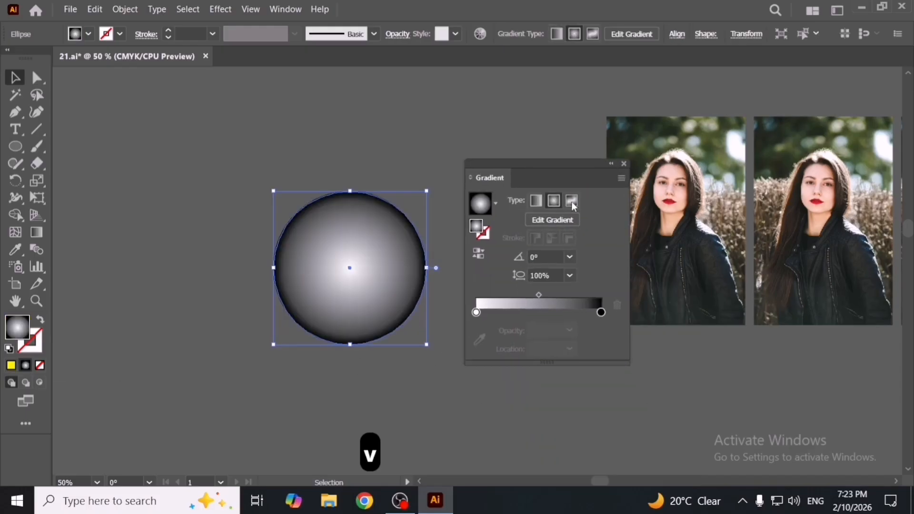
left_click(478, 253)
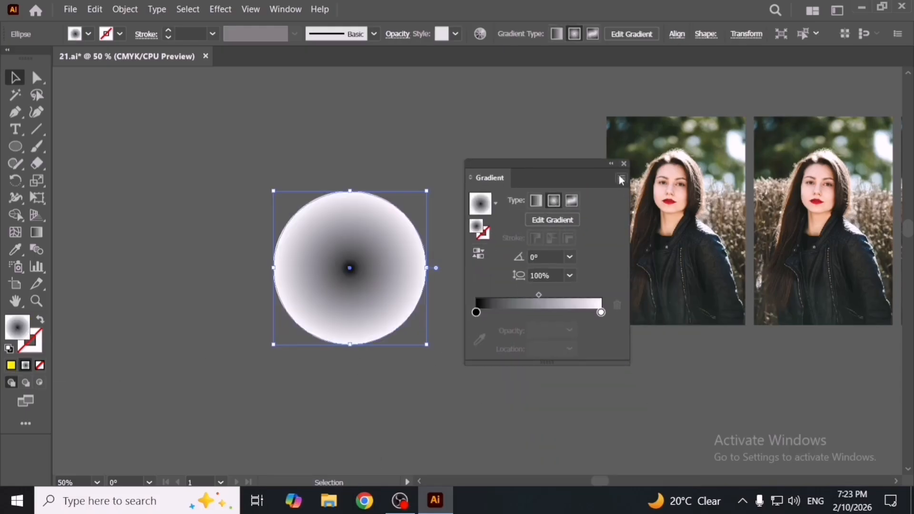
left_click(624, 163)
- Shift the circle's gradient midpoint towards the black centre, to a location of about 24.6%
scroll(365, 257, "up", 2)
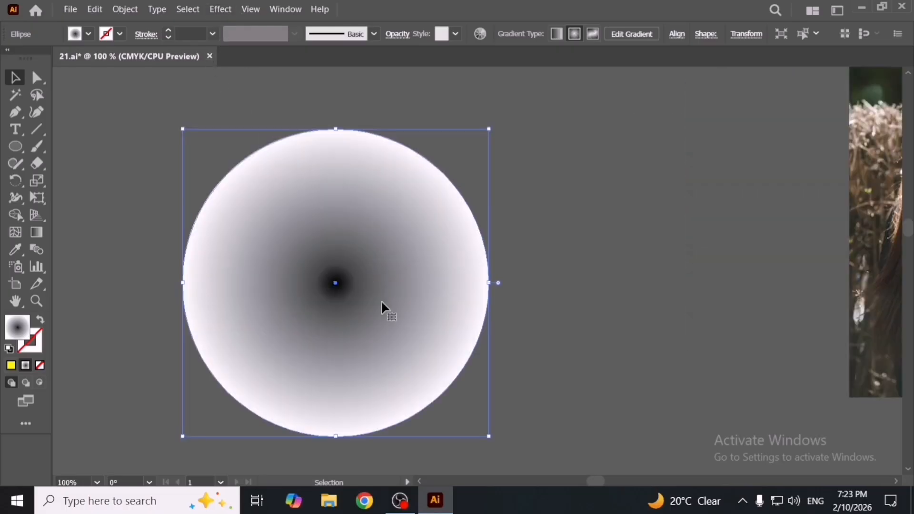
key("ctrl+F9")
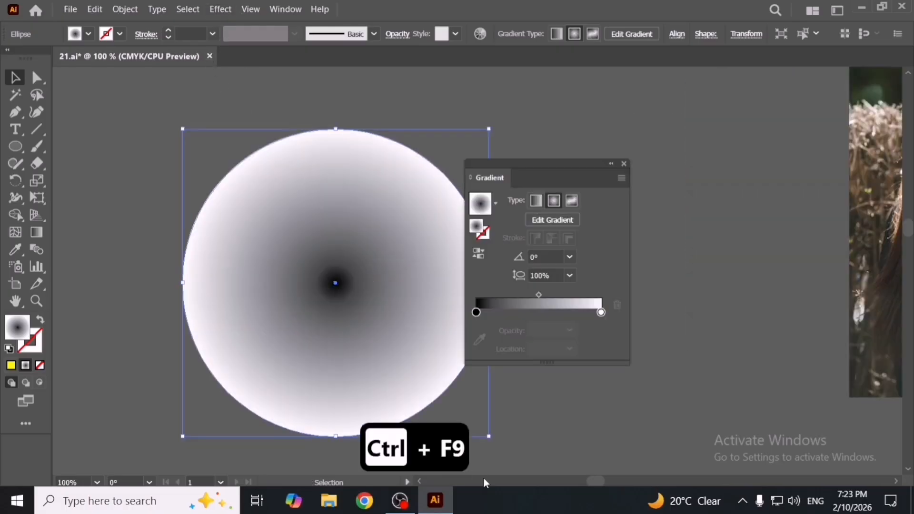
left_click_drag(539, 294, 504, 294)
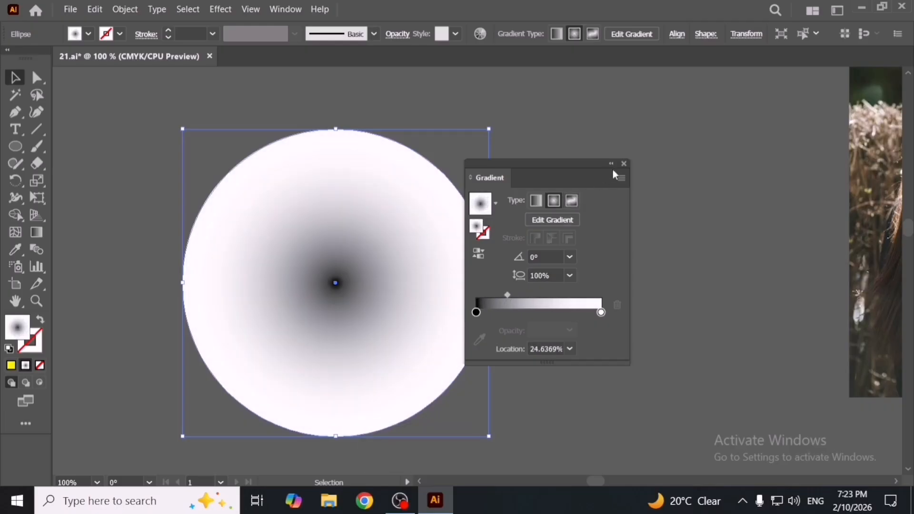
left_click(624, 163)
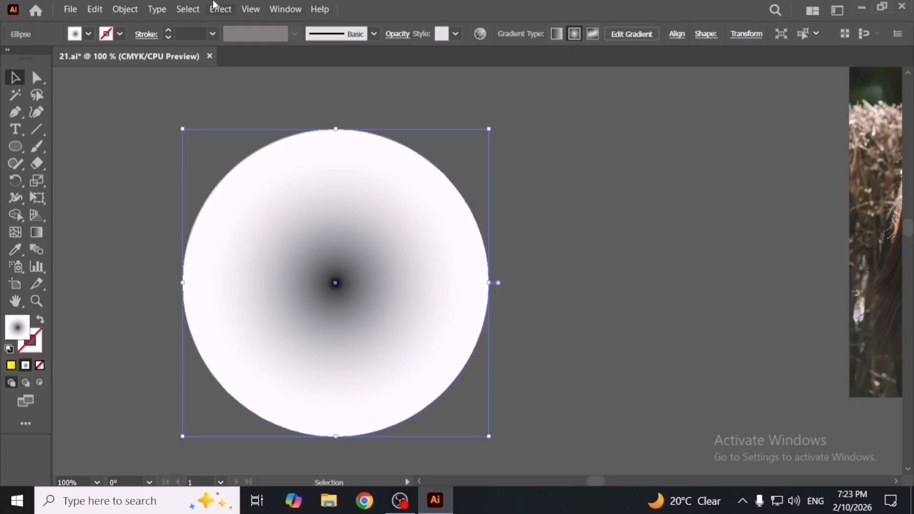
- Try a Color Halftone effect with a maximum radius of 15 pixels on the gradient circle and undo it
left_click(217, 7)
mouse_move(367, 331)
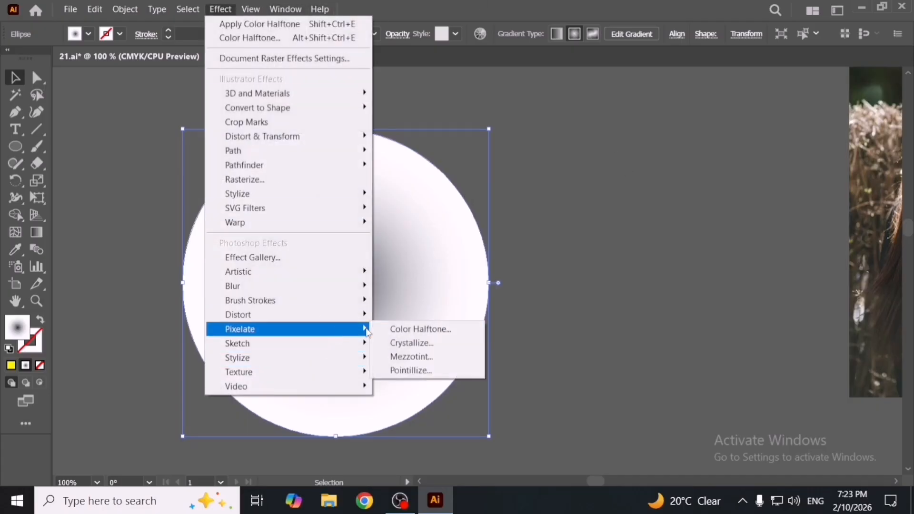
left_click(419, 329)
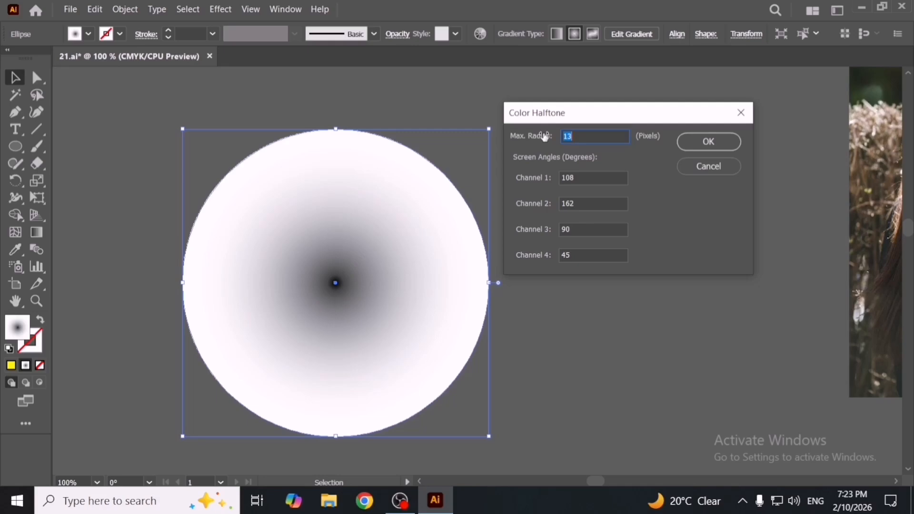
type("15")
key("Tab")
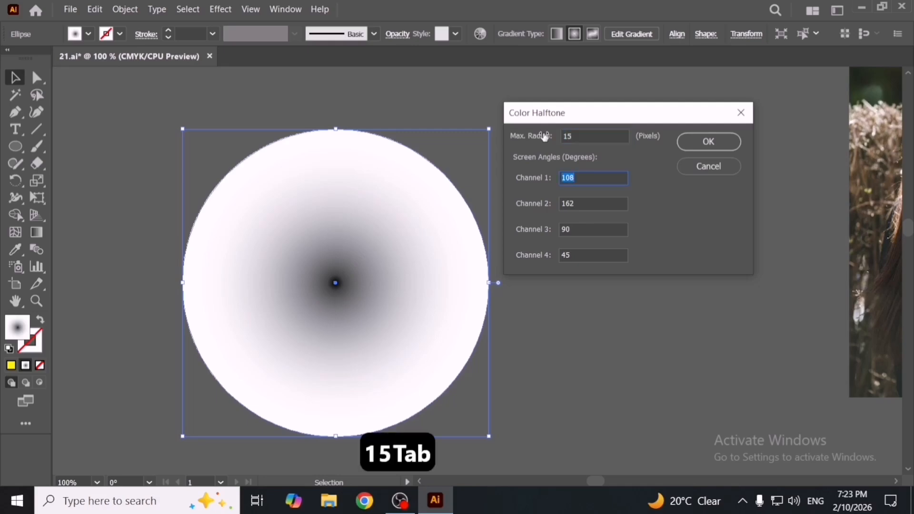
key("Return")
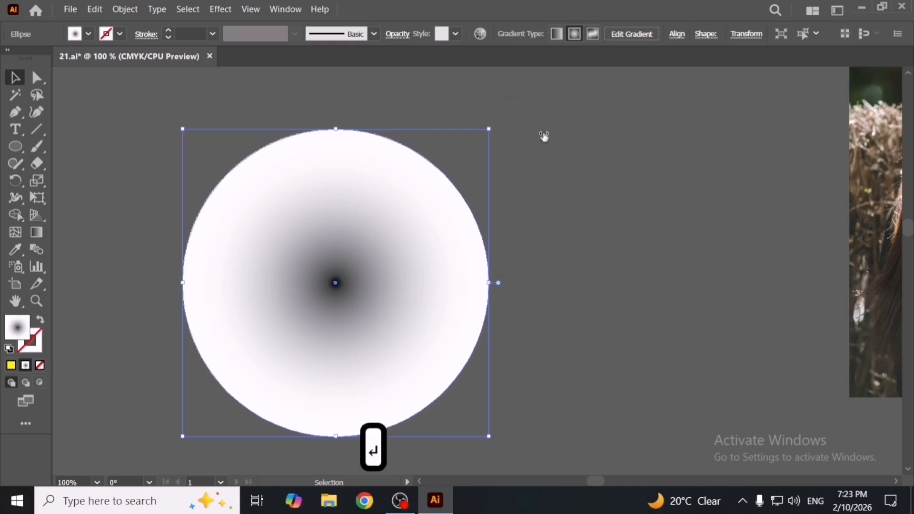
key("ctrl+z")
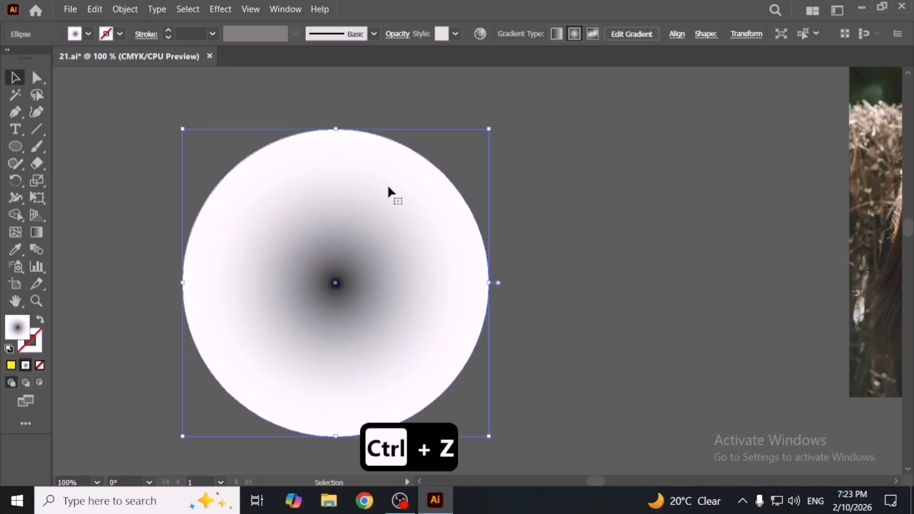
- Try the Color Halftone on the circle with all four channel screen angles set to 90 degrees, and undo it
left_click(220, 9)
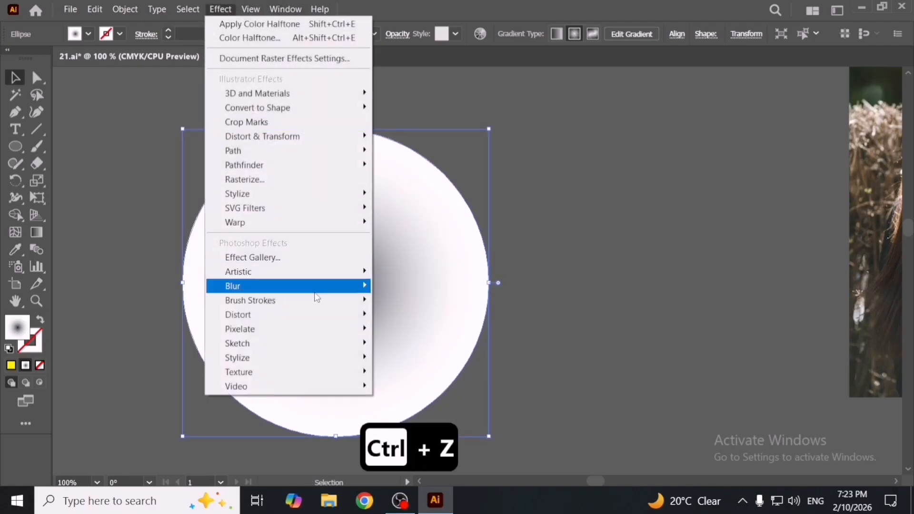
mouse_move(340, 331)
left_click(429, 328)
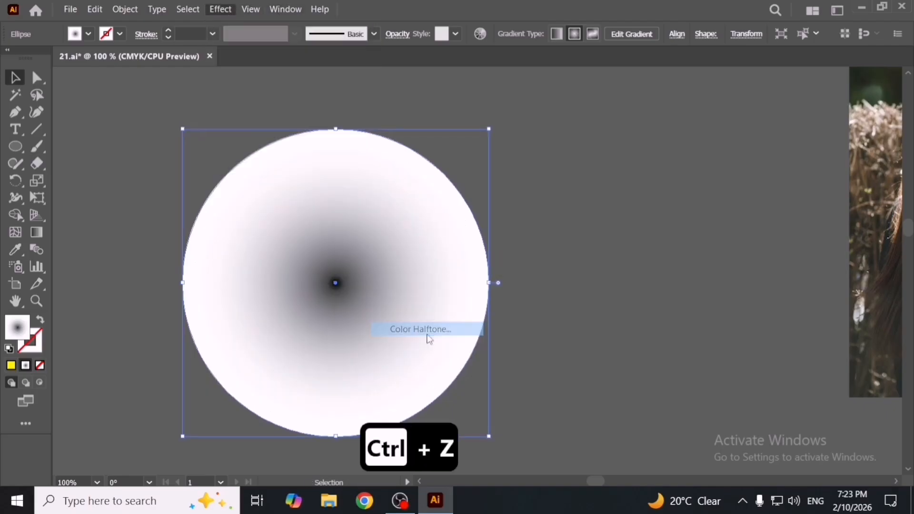
left_click_drag(594, 180, 560, 176)
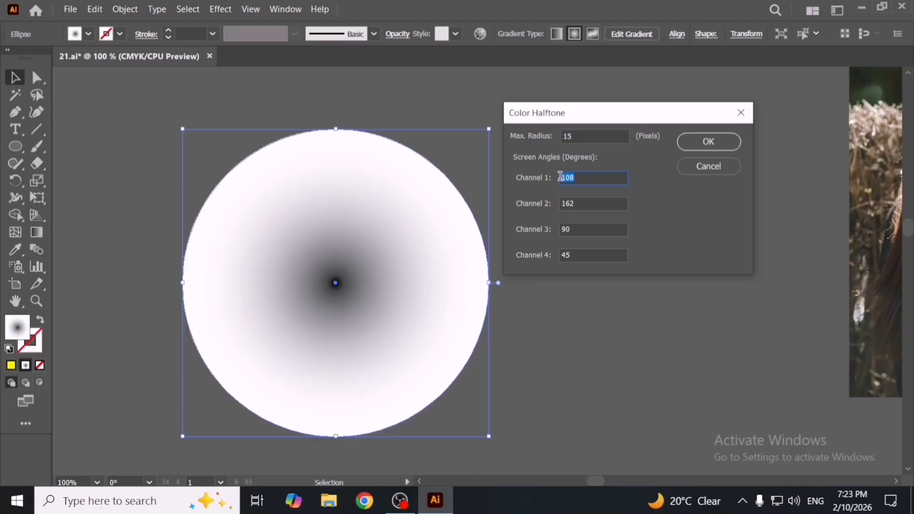
type("90")
key("Tab")
type("90")
key("Tab")
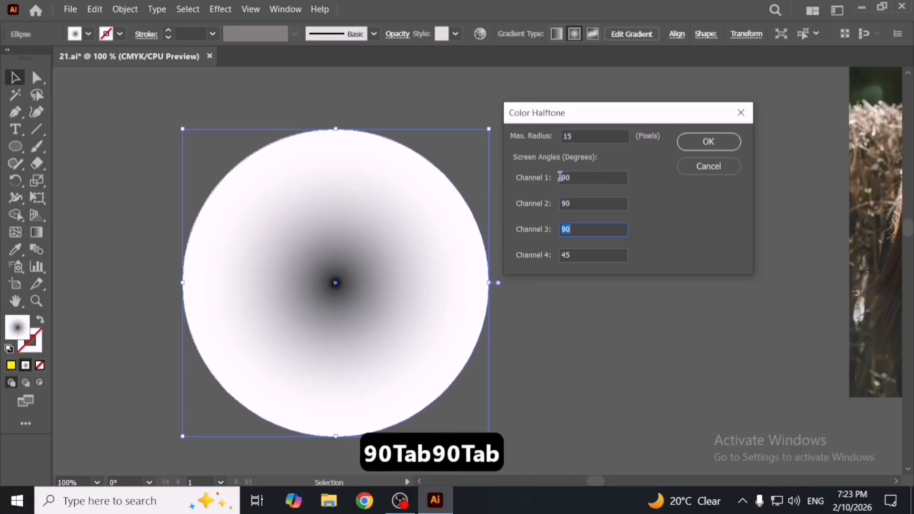
type("90")
key("Tab")
type("90")
key("Return")
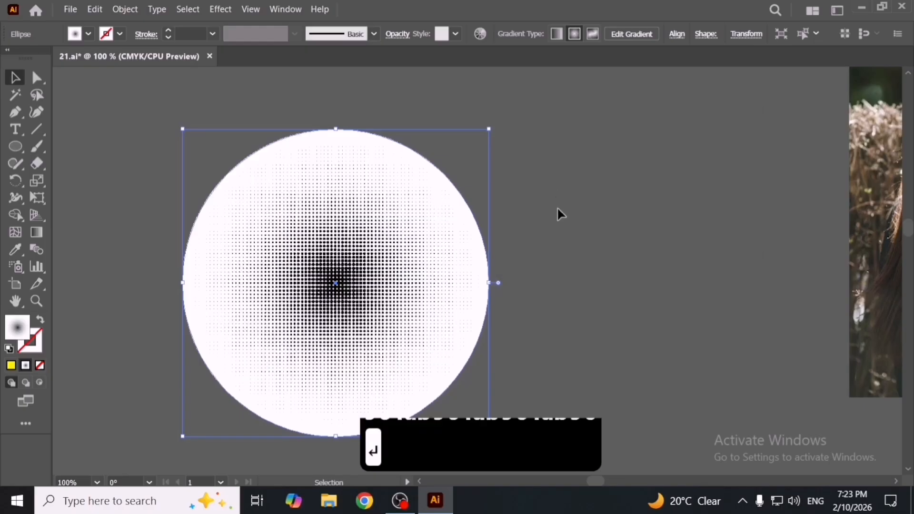
key("ctrl+z")
- Apply Color Halftone to the gradient circle with a maximum radius of 30 pixels and all four channel angles at 30 degrees
left_click(220, 9)
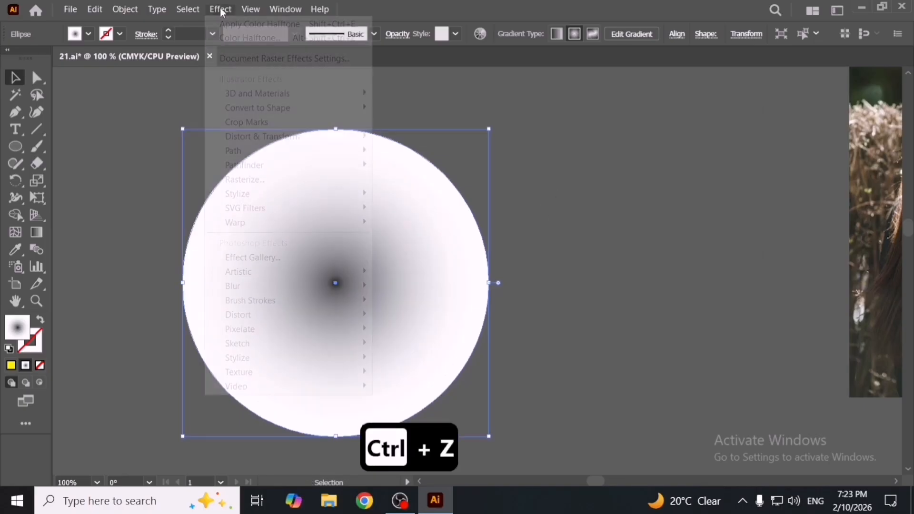
mouse_move(364, 288)
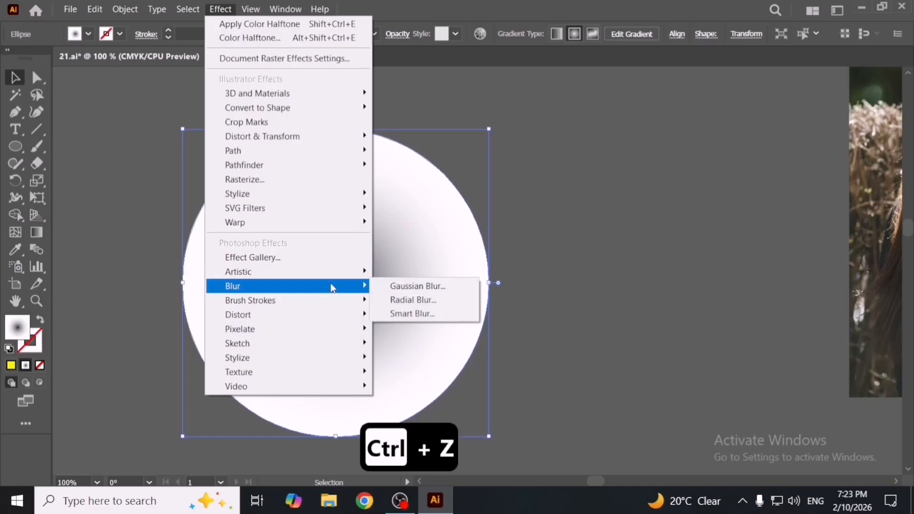
mouse_move(321, 333)
left_click(419, 335)
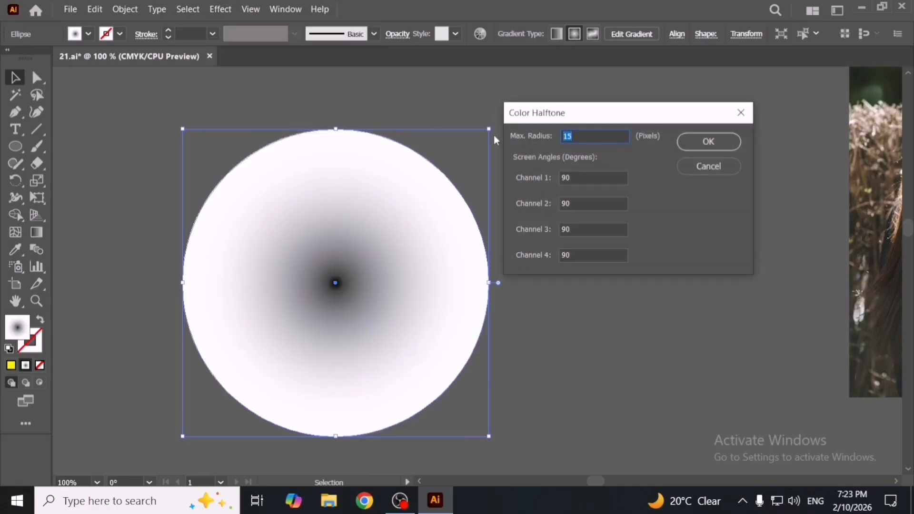
type("30")
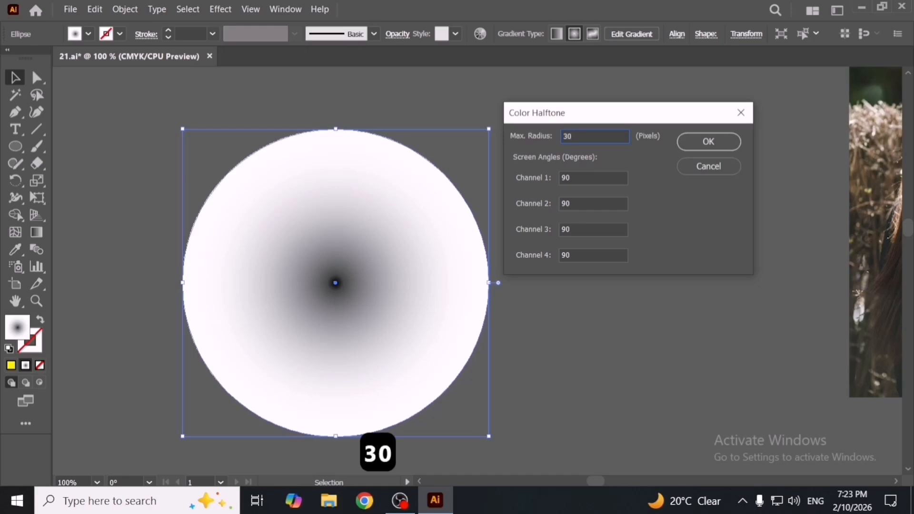
key("Tab")
type("30")
key("Tab")
type("30")
key("Tab")
type("3")
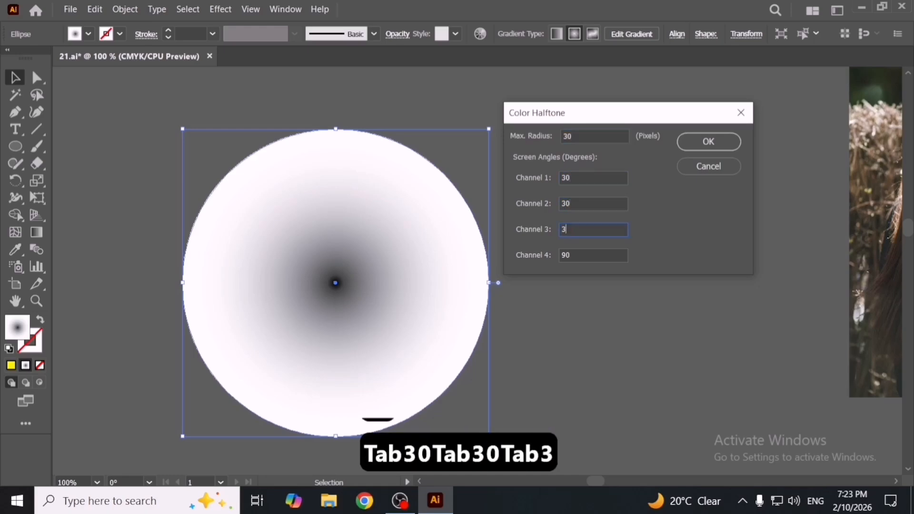
type("0")
key("Tab")
type("30")
key("Return")
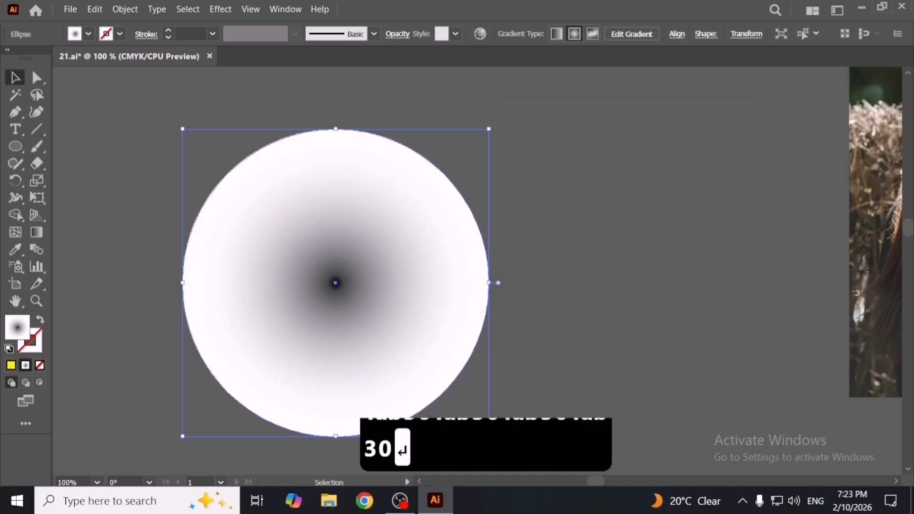
left_click(580, 270)
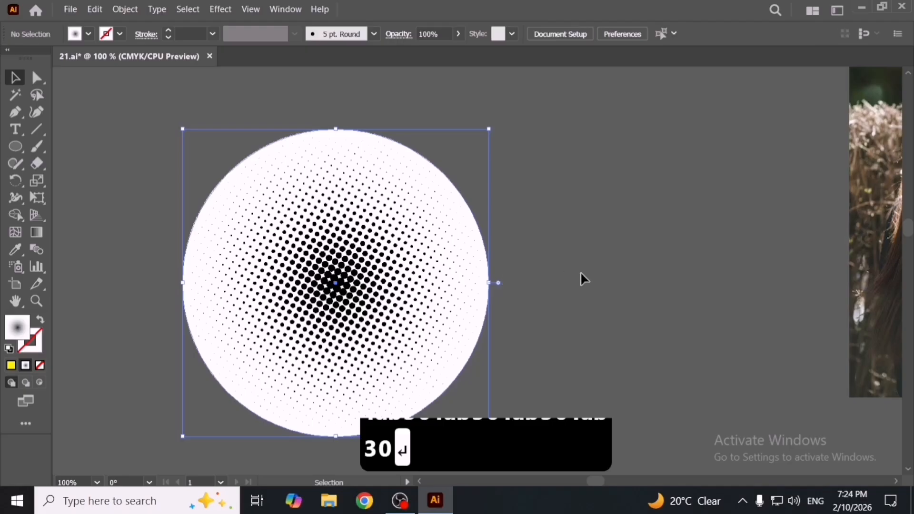
- Select the halftone circle and expand its appearance
scroll(469, 301, "down", 1)
left_click(441, 325)
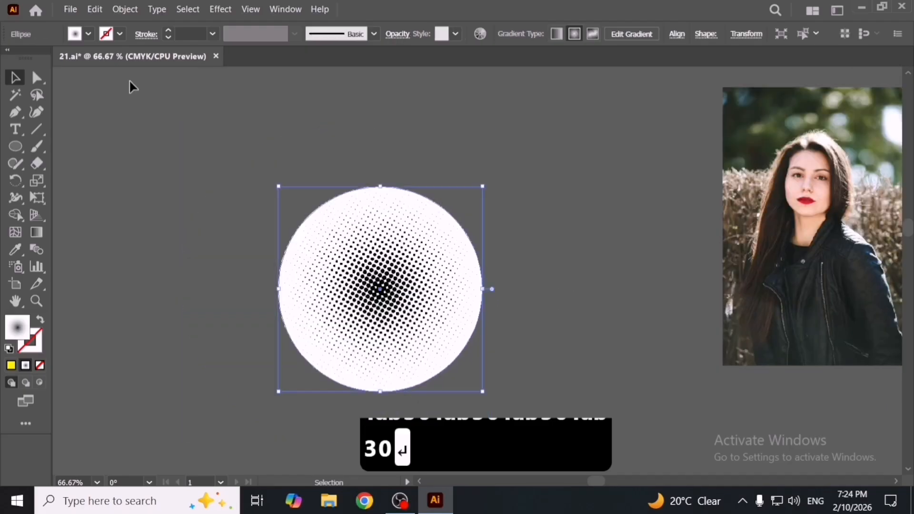
left_click(125, 10)
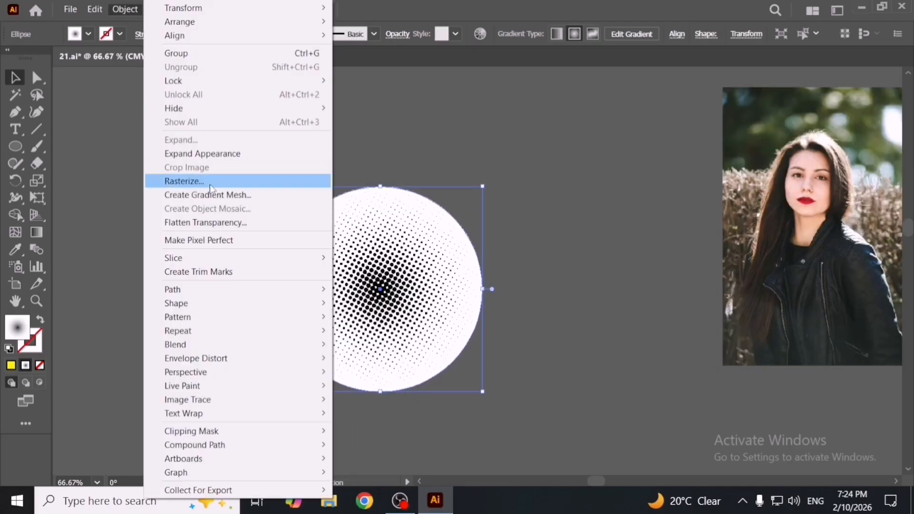
left_click(229, 153)
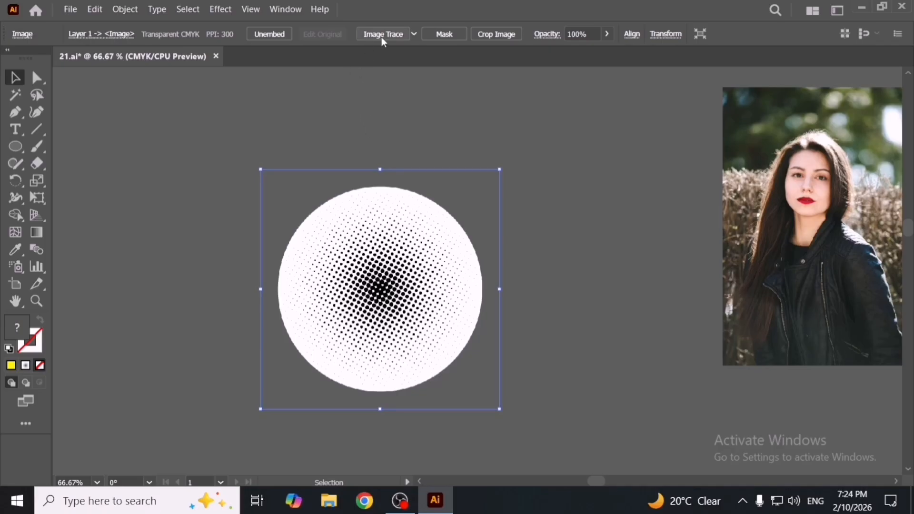
- Convert the expanded halftone image to vector paths with the default Image Trace preset and expand the tracing
left_click(381, 37)
left_click(484, 251)
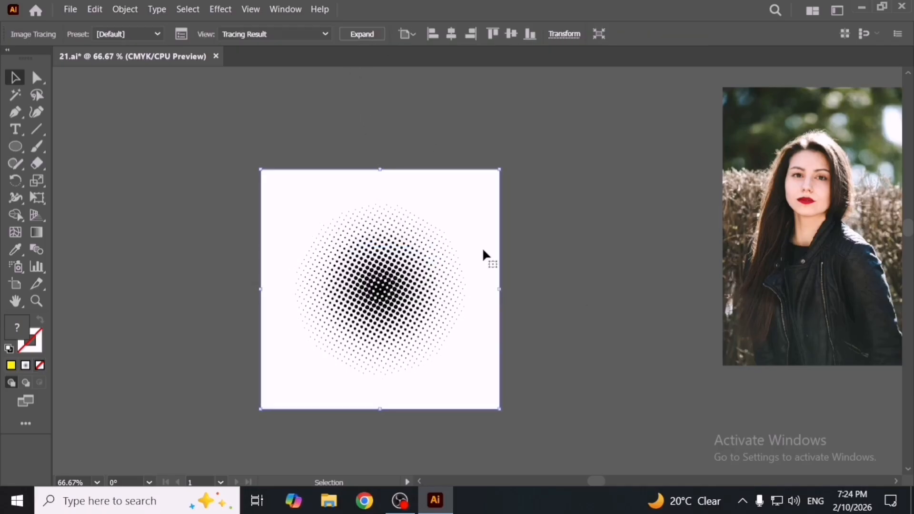
left_click(362, 34)
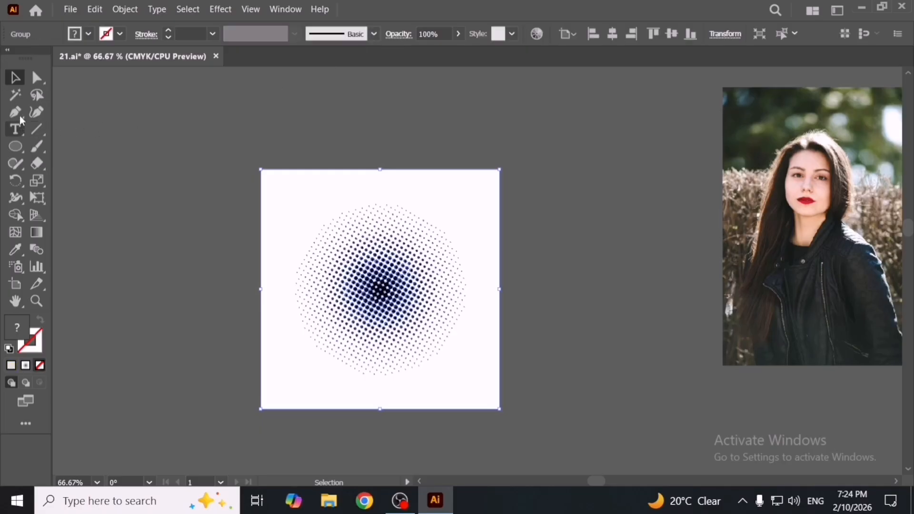
- Select all white areas of the traced halftone with the Magic Wand, delete them, and check the remaining group of black dots
left_click(15, 96)
left_click(479, 196)
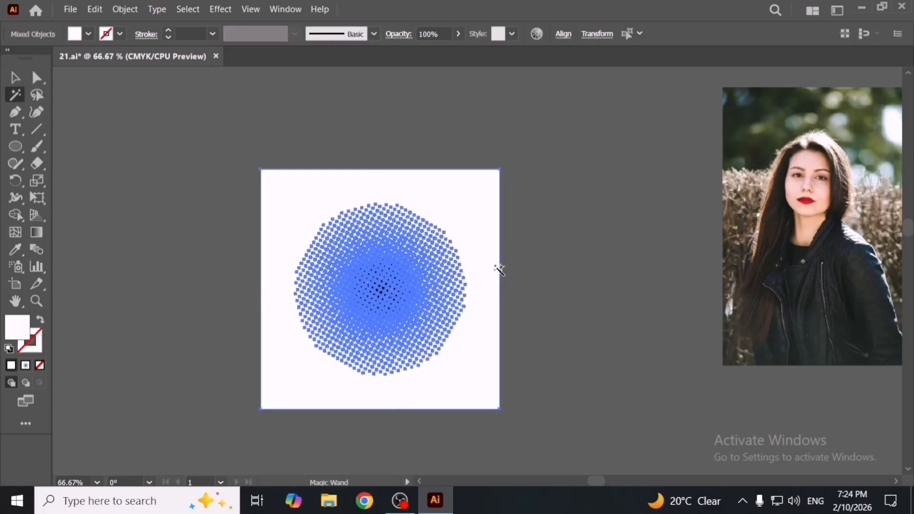
scroll(499, 269, "down", 5)
scroll(393, 258, "up", 3)
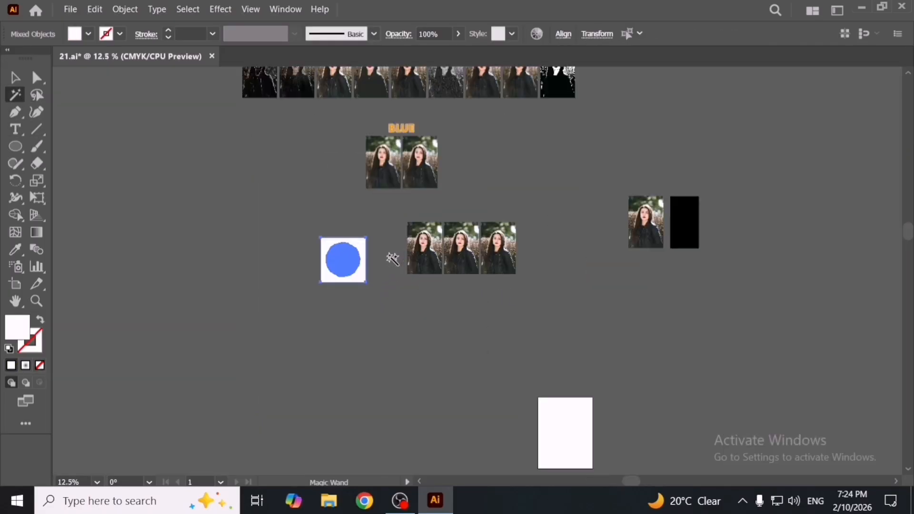
key("Delete")
scroll(350, 259, "up", 6)
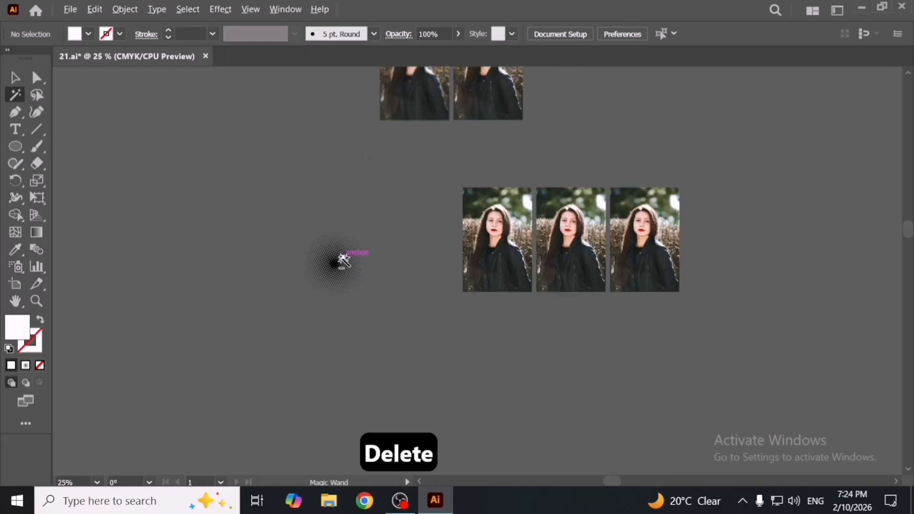
key("v")
left_click(327, 272)
key("space")
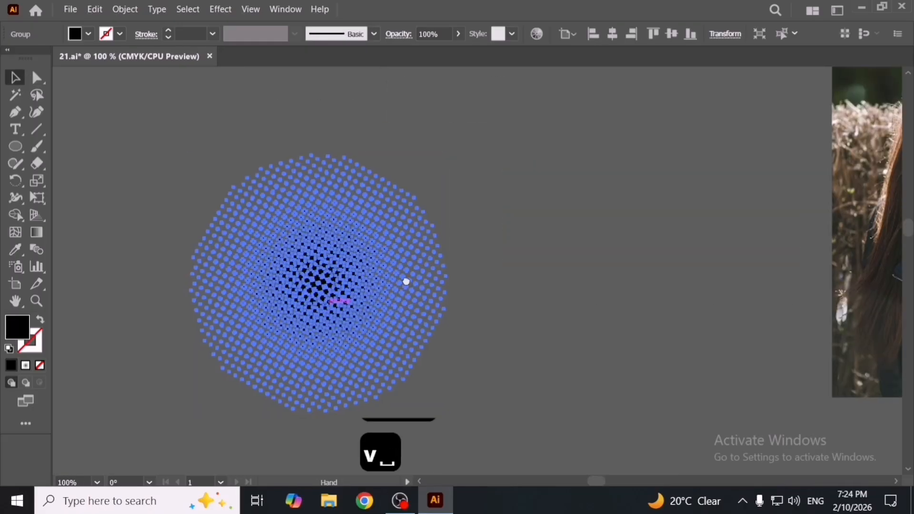
left_click_drag(491, 310, 574, 286)
left_click(574, 288)
- Move the blank artboard from below the portraits up to the halftone dots
scroll(449, 302, "down", 3)
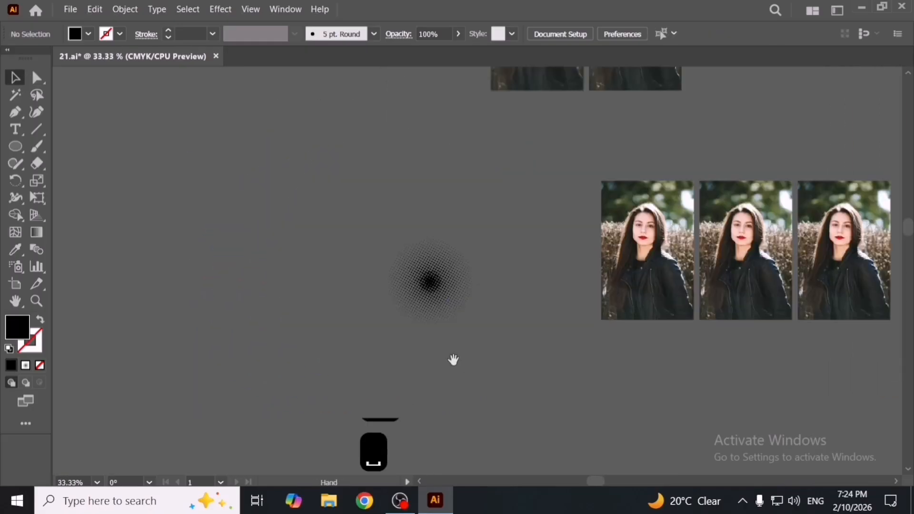
key("space")
left_click_drag(453, 359, 354, 242)
scroll(355, 243, "down", 2)
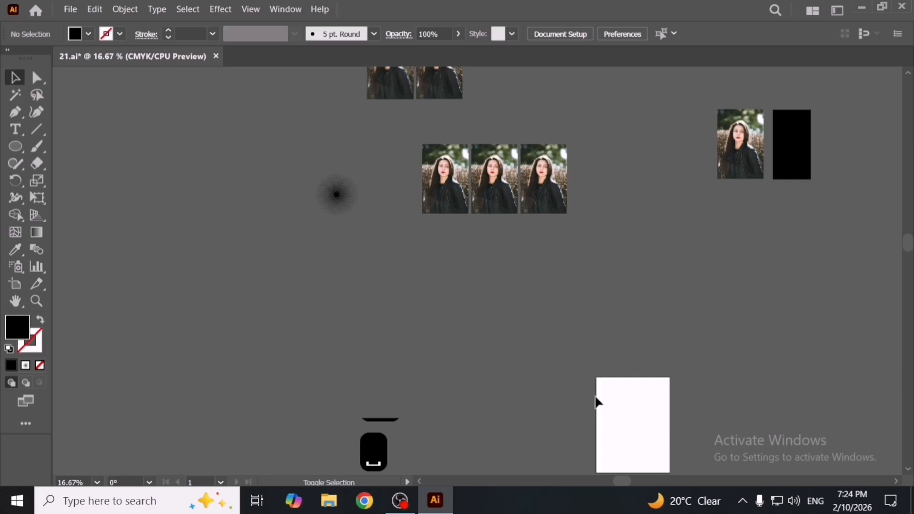
key("shift+o")
left_click_drag(611, 414, 377, 276)
key("v")
- Place the halftone dot group over the artboard's upper-left corner and enlarge it slightly
scroll(333, 184, "up", 3)
left_click_drag(392, 313, 331, 180)
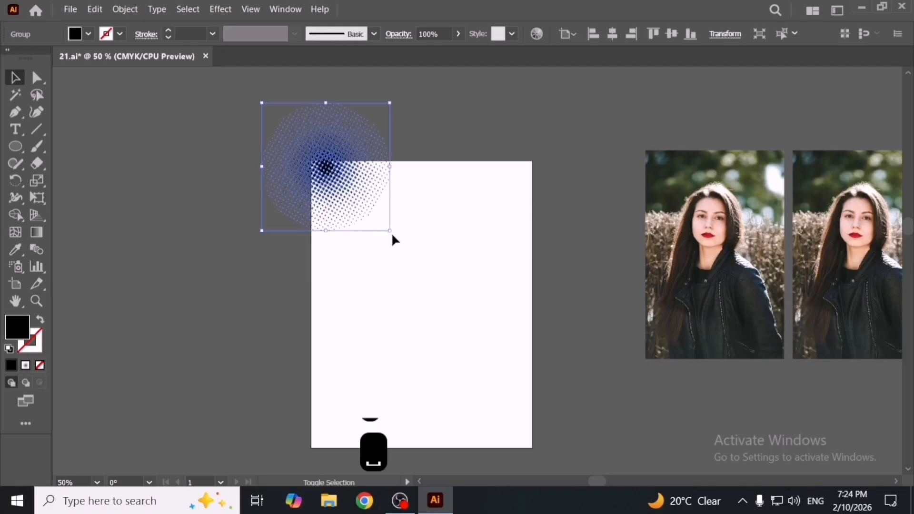
mouse_move(390, 231)
left_mouse_down()
mouse_move(398, 253)
mouse_move(400, 240)
left_mouse_up()
scroll(321, 172, "up", 2)
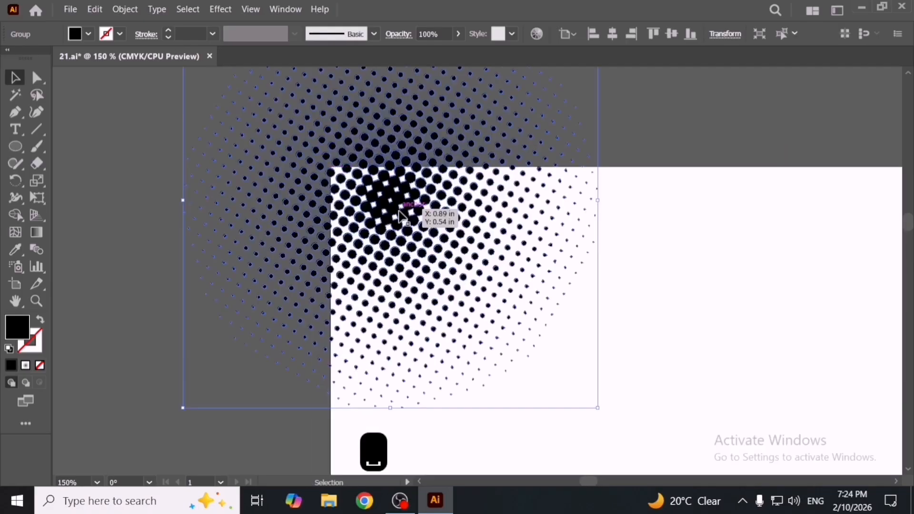
- Move the halftone dot group off the artboard to just beside its left edge and deselect it
left_click_drag(388, 198, 384, 290)
left_click(732, 385)
scroll(488, 291, "down", 2)
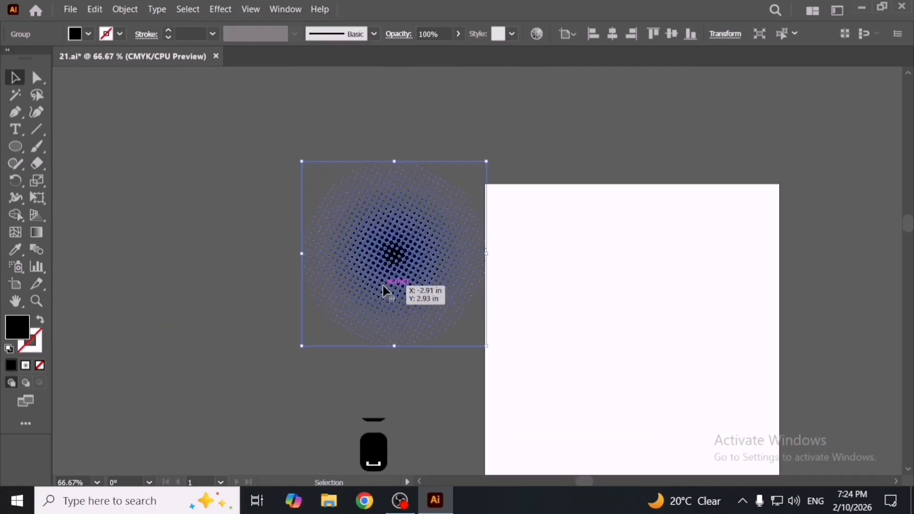
scroll(384, 290, "up", 1)
left_click(511, 392)
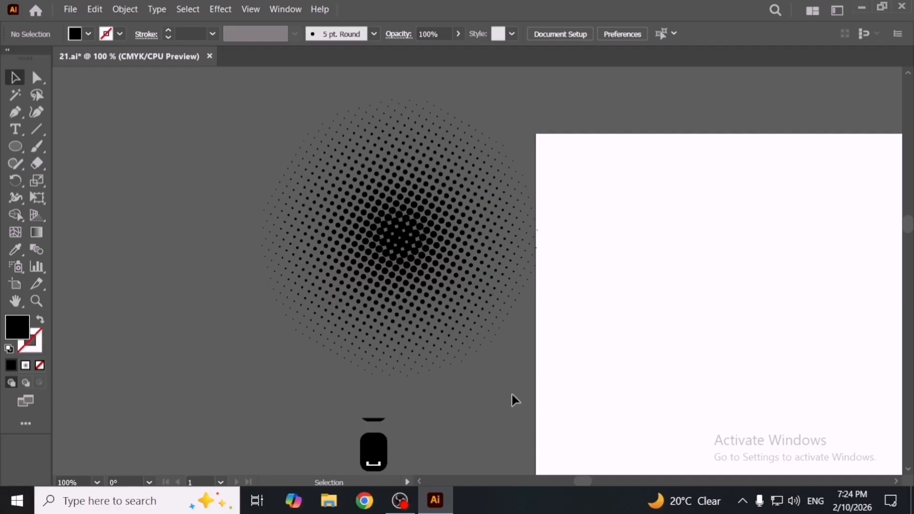
- Select the dots in the left half of the halftone circle with Direct Selection and delete them
key("a")
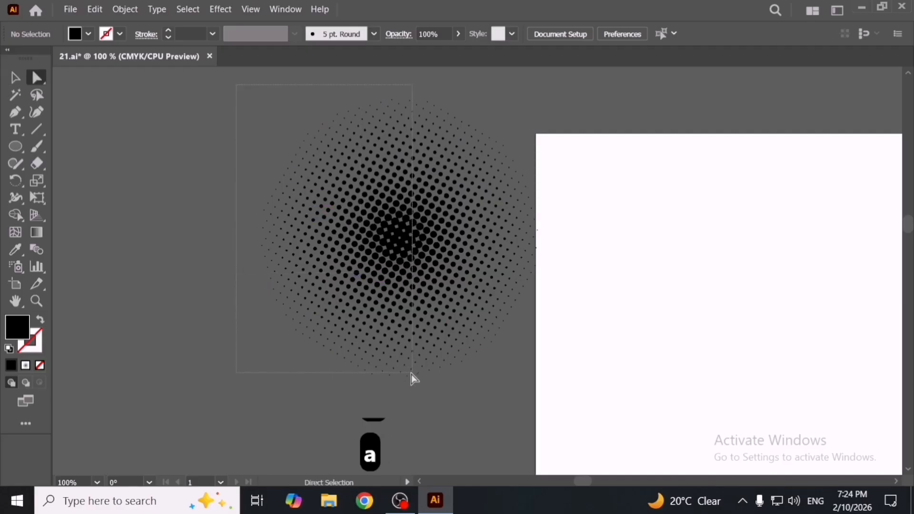
left_click_drag(412, 374, 410, 377)
key("Delete")
key("Delete")
key("Delete")
key("Delete")
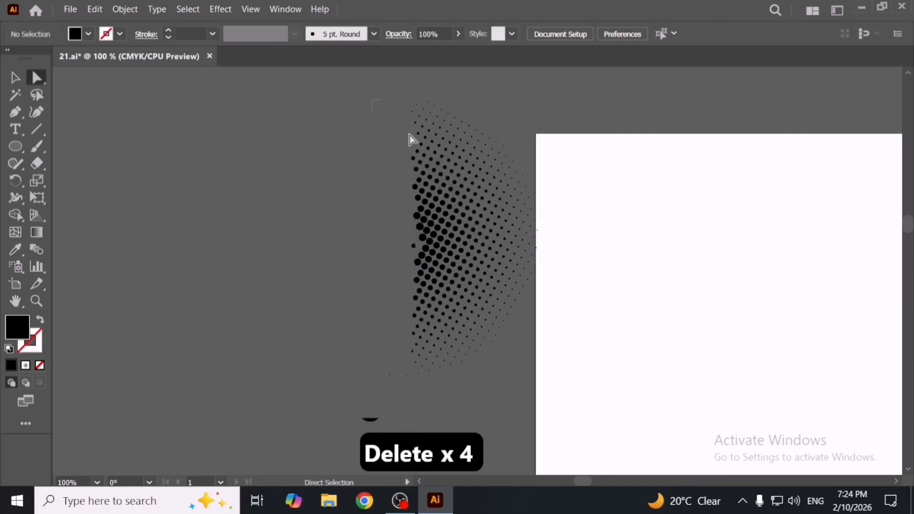
- Delete the dots in the upper part of the remaining half, keeping only the lower-right quarter of the halftone
left_click_drag(609, 250, 616, 259)
key("Delete")
key("Delete")
key("Delete")
key("Delete")
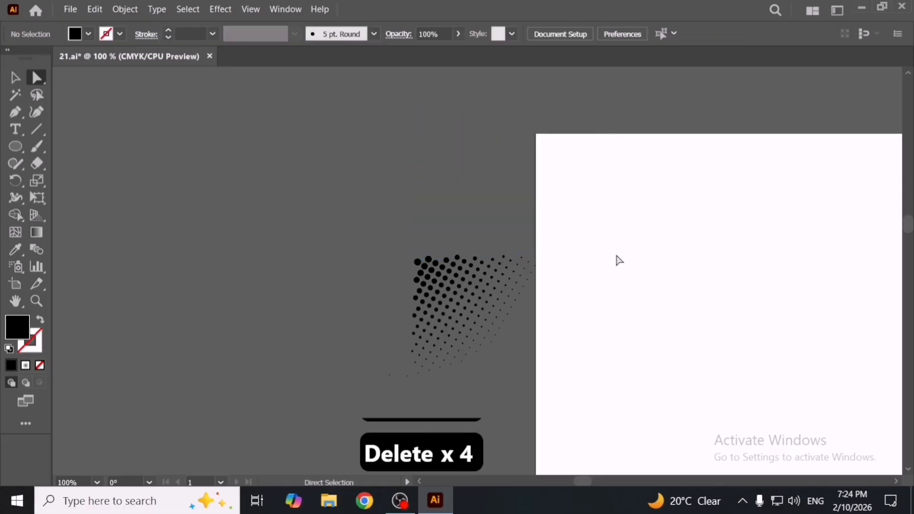
- Delete the stray tiny dots beyond the lower-left corner of the remaining quarter halftone
key("v")
left_click(501, 329)
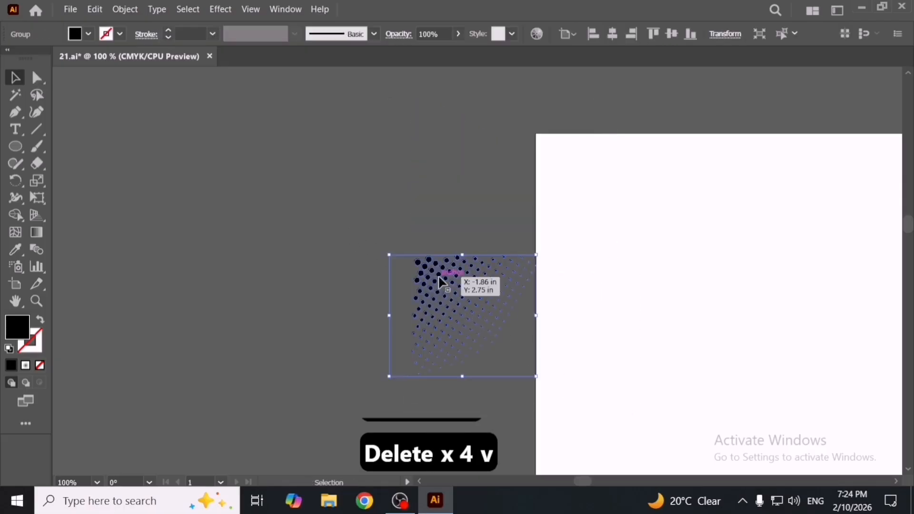
key("a")
left_click(392, 365)
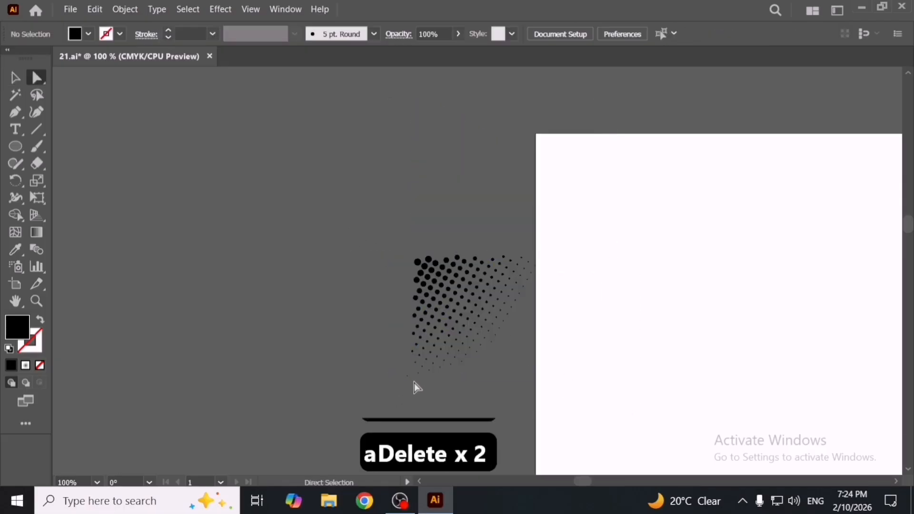
left_click_drag(409, 408, 408, 406)
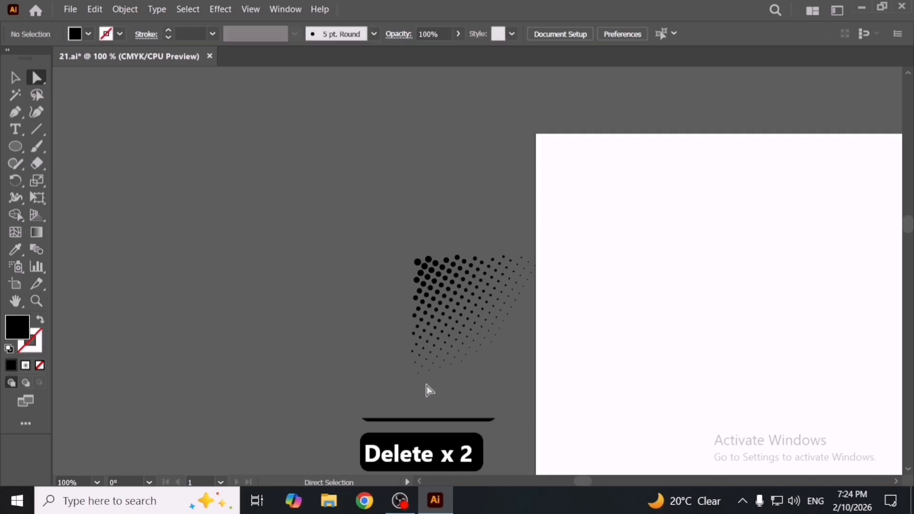
- Remove the outermost dots at the right tip of the quarter halftone, where it touches the artboard edge
key("v")
left_click_drag(389, 273, 466, 362)
left_click(597, 402)
key("a")
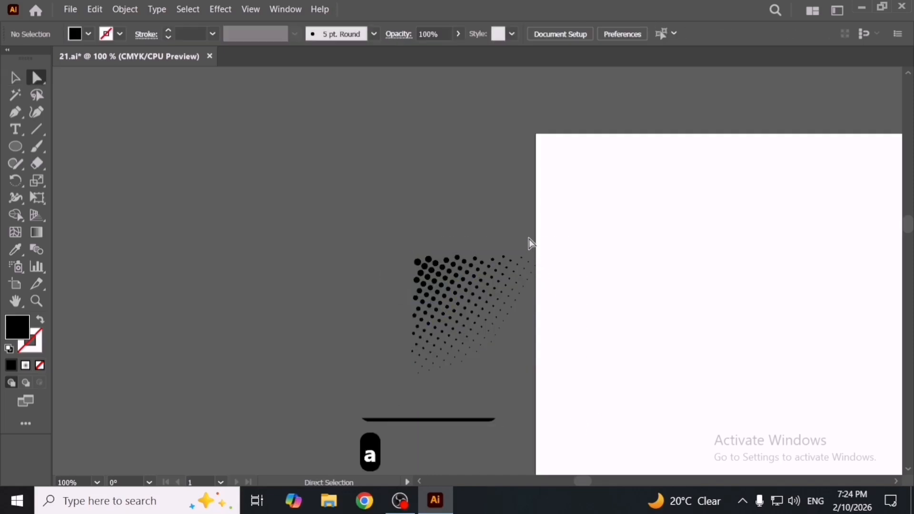
key("Delete")
key("Delete")
key("Delete")
key("Delete")
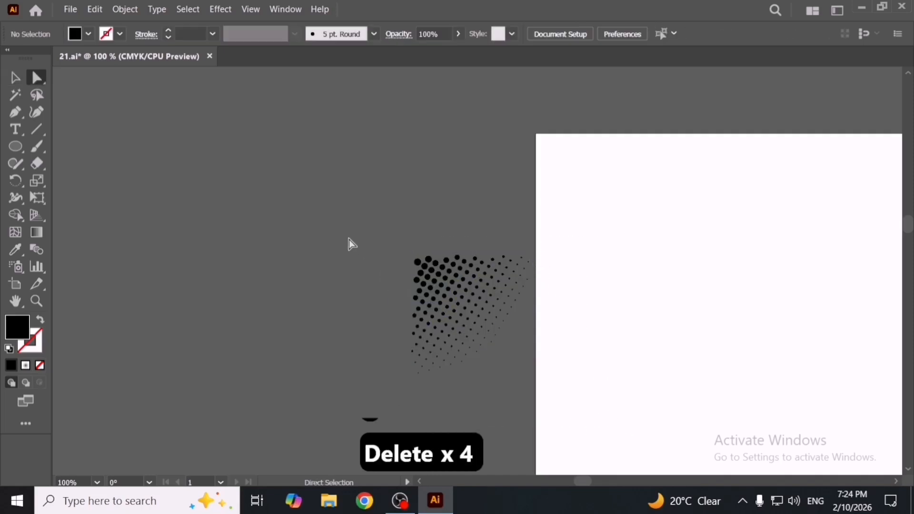
- Move the quarter halftone into the artboard's upper-left corner, enlarge it, fit it against the corner edges and deselect it
key("v")
left_click_drag(440, 294, 563, 167)
scroll(524, 238, "right", 5)
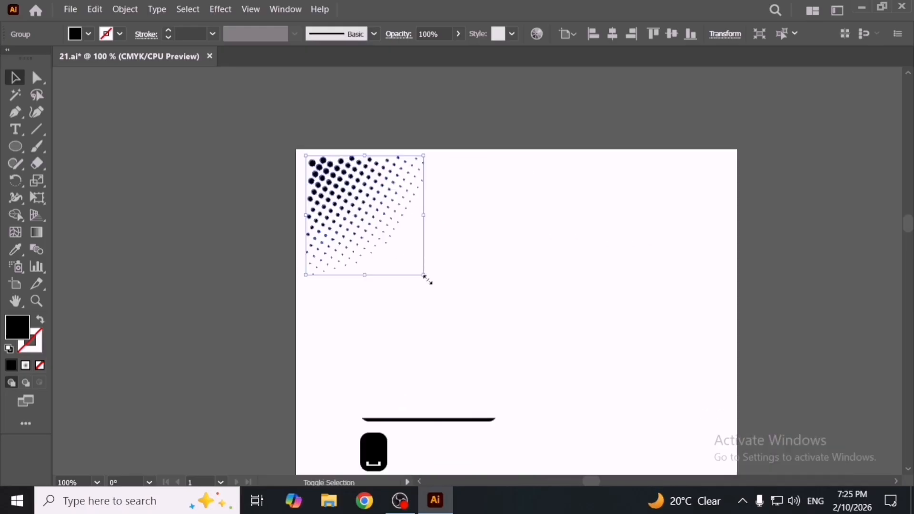
left_click_drag(426, 275, 484, 323)
left_click_drag(335, 194, 312, 176)
left_click(656, 288)
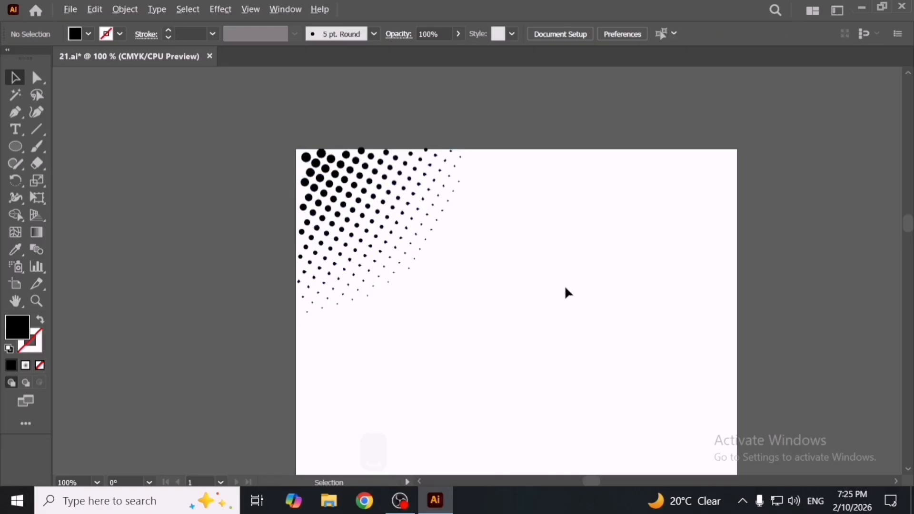
- Select the whole halftone group in the artboard corner and delete it
scroll(564, 285, "down", 1)
key("space")
left_click_drag(573, 339, 490, 233)
scroll(372, 232, "down", 2)
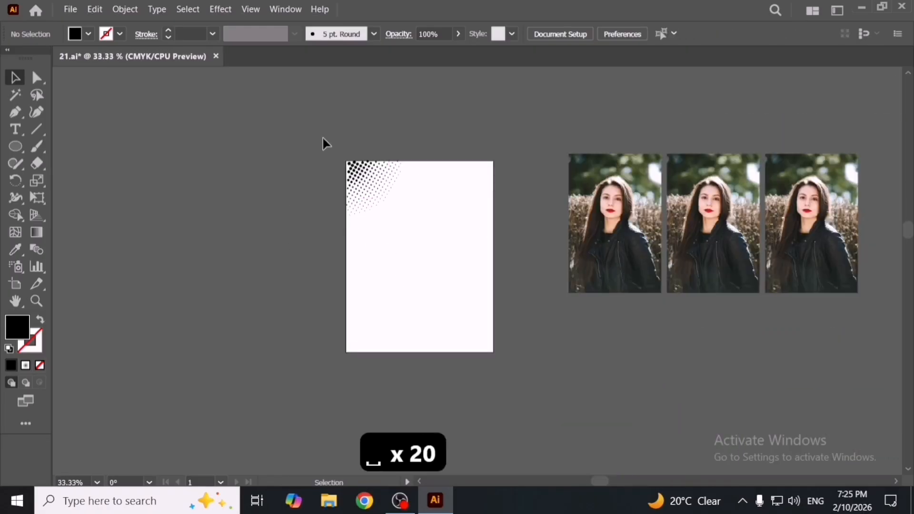
left_click_drag(325, 142, 474, 280)
key("Delete")
- Move the artboard farther left, away from the row of three portrait photos, and leave artboard editing
key("space")
left_click_drag(533, 270, 421, 330)
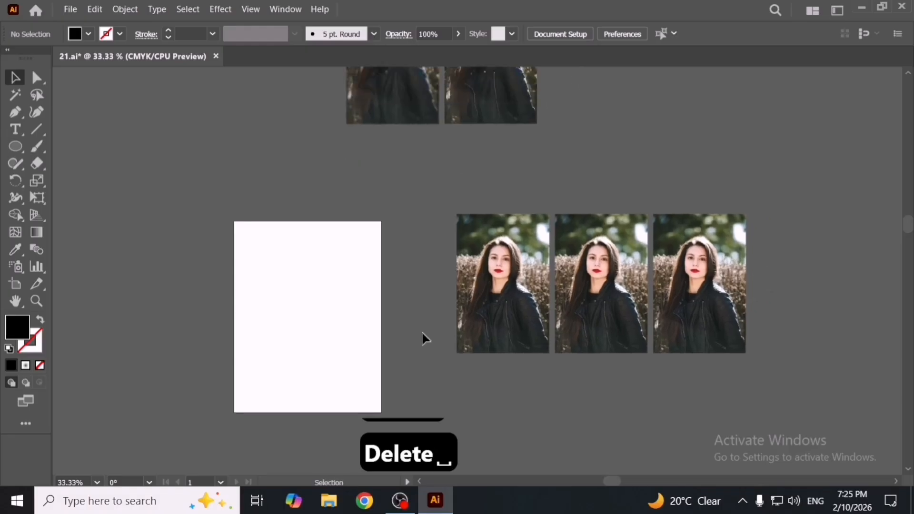
key("shift+o")
left_click_drag(306, 296, 169, 305)
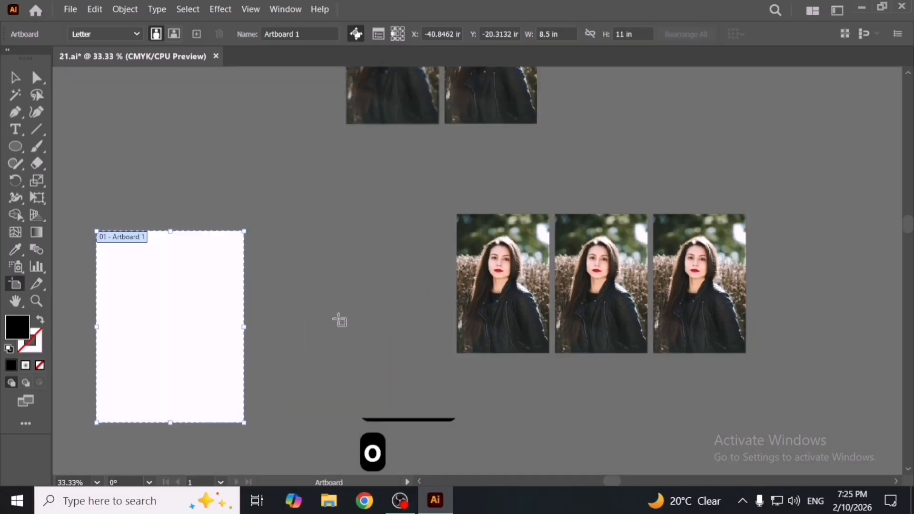
key("space")
left_click_drag(339, 320, 521, 245)
scroll(429, 260, "down", 2)
left_click_drag(429, 259, 163, 393)
key("v")
- Try the Pixelate Crystallize effect with a cell size of 45 while no object is selected
scroll(401, 329, "up", 2)
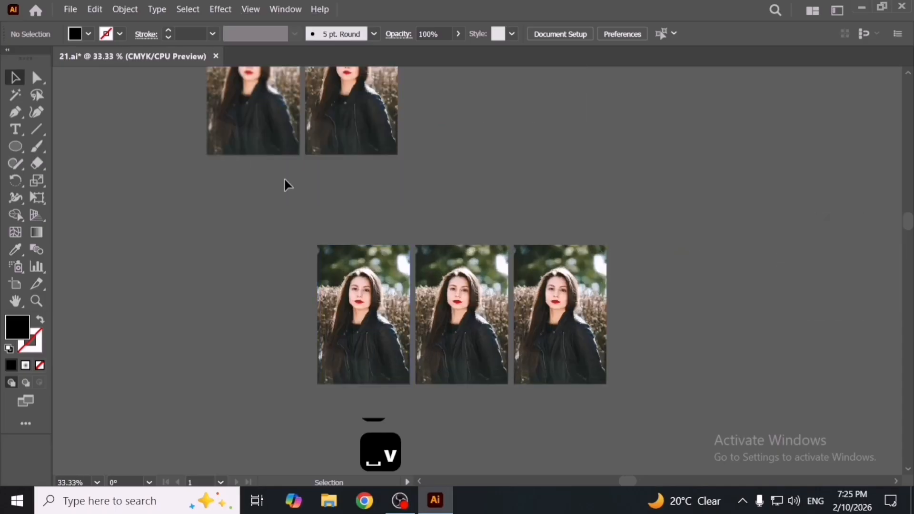
left_click(219, 9)
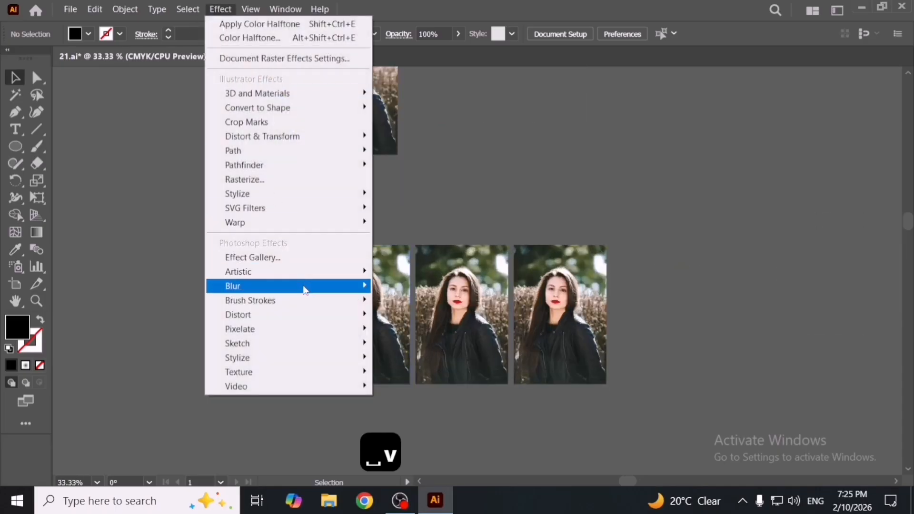
mouse_move(334, 331)
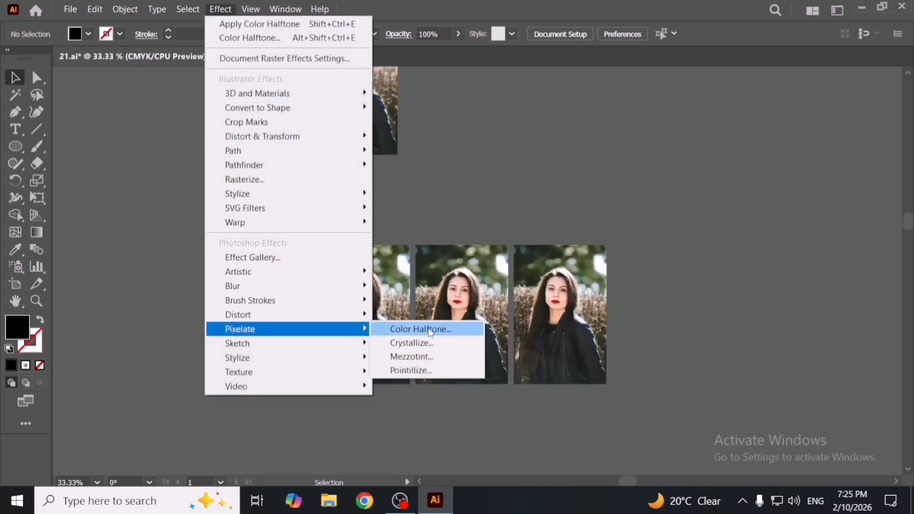
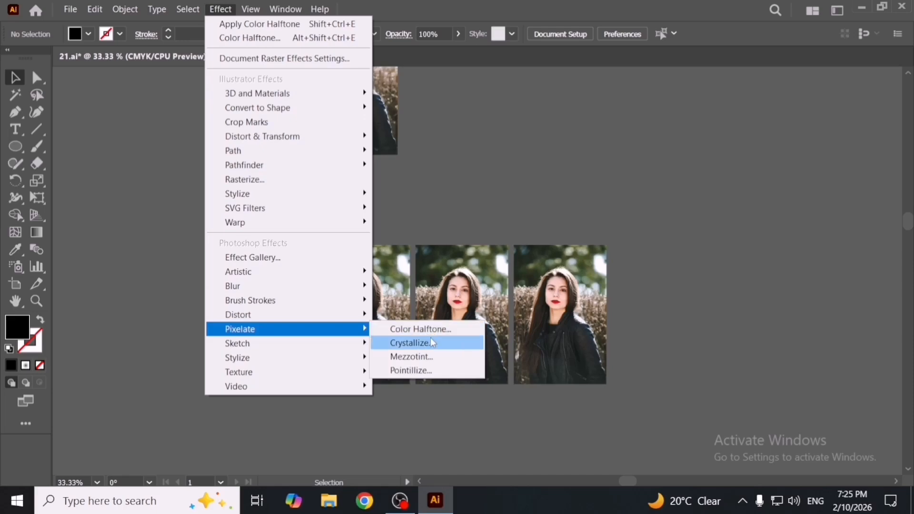
left_click(444, 343)
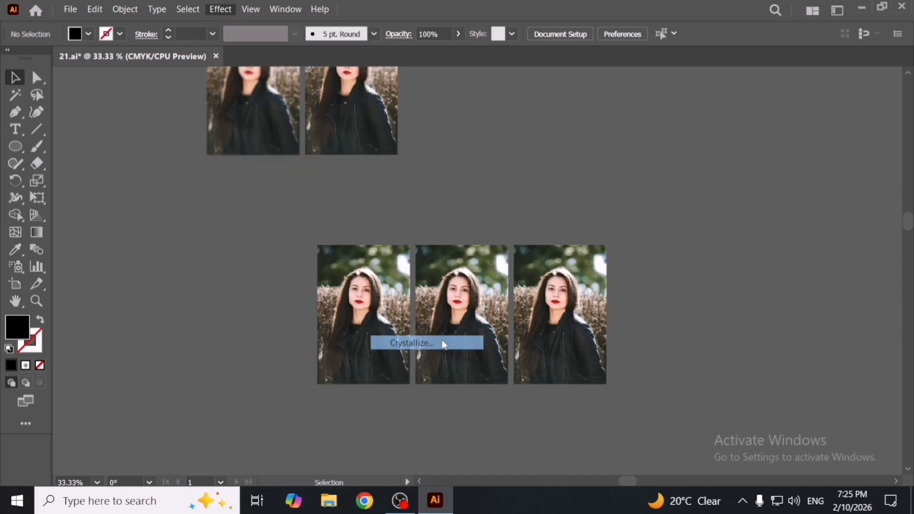
left_click_drag(466, 94, 624, 84)
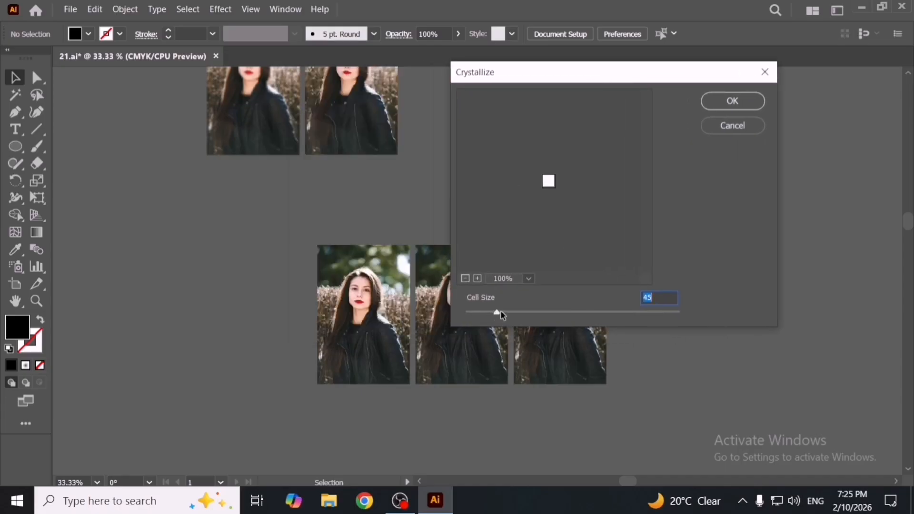
left_click(731, 101)
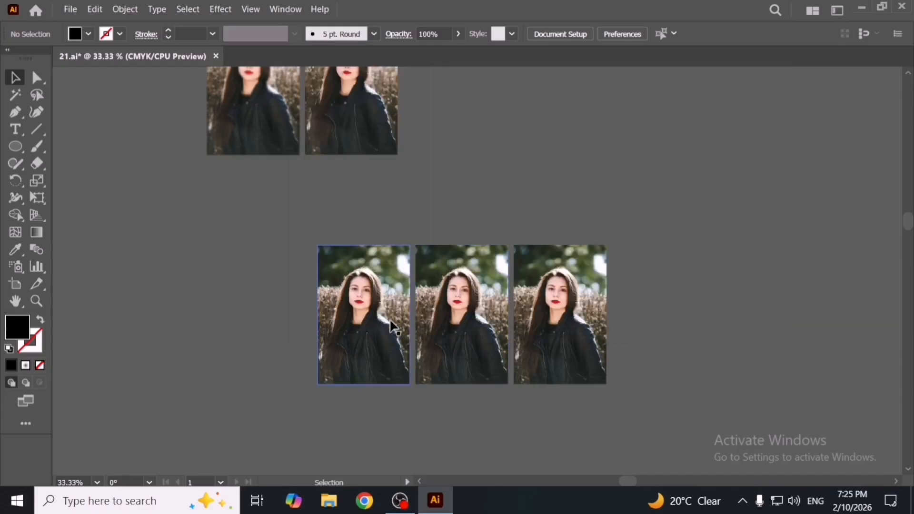
- Apply the Crystallize effect to the first of the three portraits with a cell size well below 45, and deselect it
scroll(393, 327, "up", 2)
scroll(394, 327, "up", 1)
left_click(394, 327)
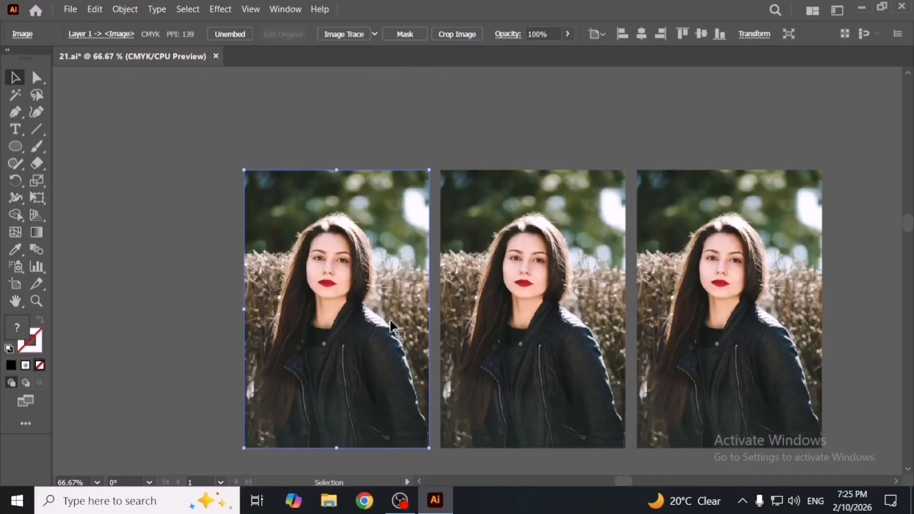
left_click(220, 9)
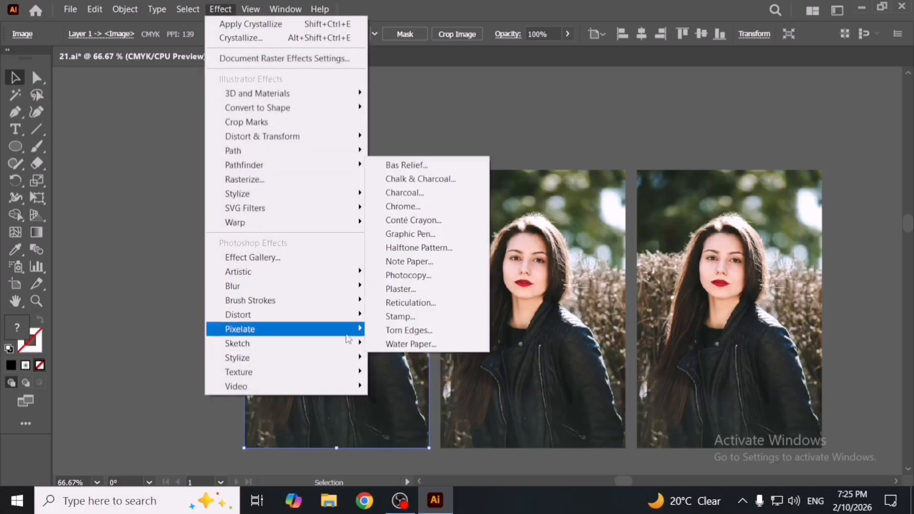
left_click(433, 343)
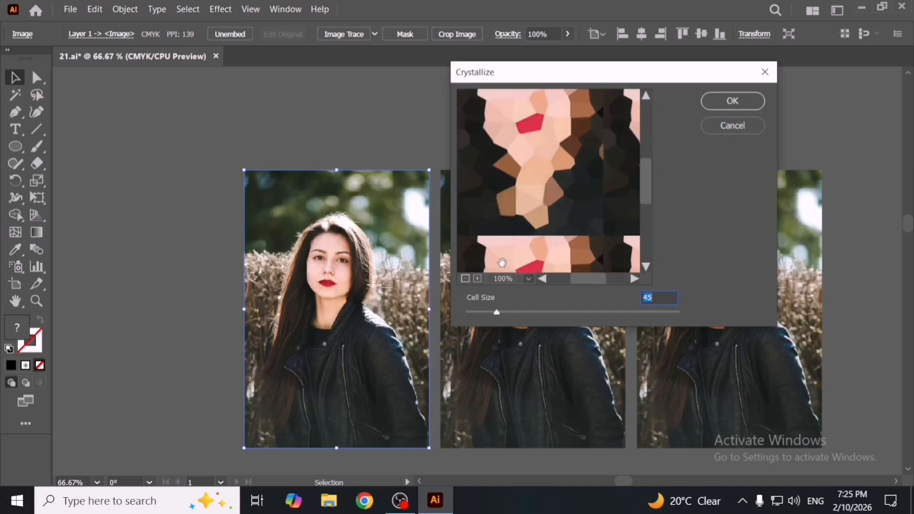
left_click_drag(496, 313, 474, 321)
left_click(735, 104)
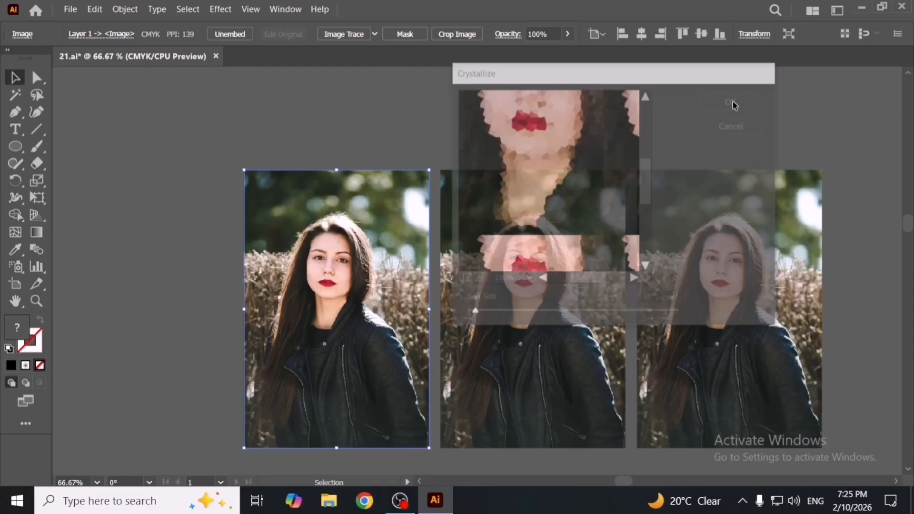
left_click(510, 133)
scroll(510, 134, "down", 1)
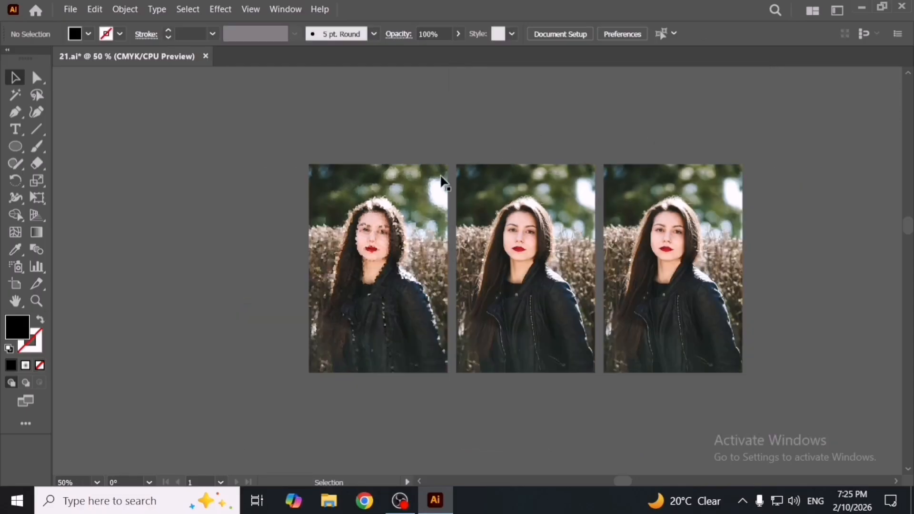
- Draw a black rectangle to the left of the crystallized portrait, matching the photos' height
left_click_drag(248, 243, 313, 252)
key("m")
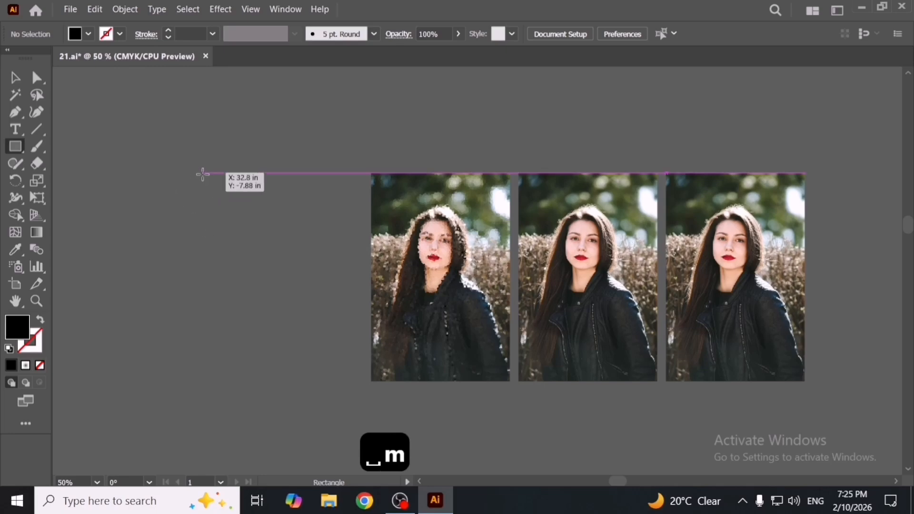
left_click_drag(204, 173, 339, 381)
key("v")
- Try the Crystallize effect with a cell size of 109 on the black rectangle and undo it
left_click(221, 9)
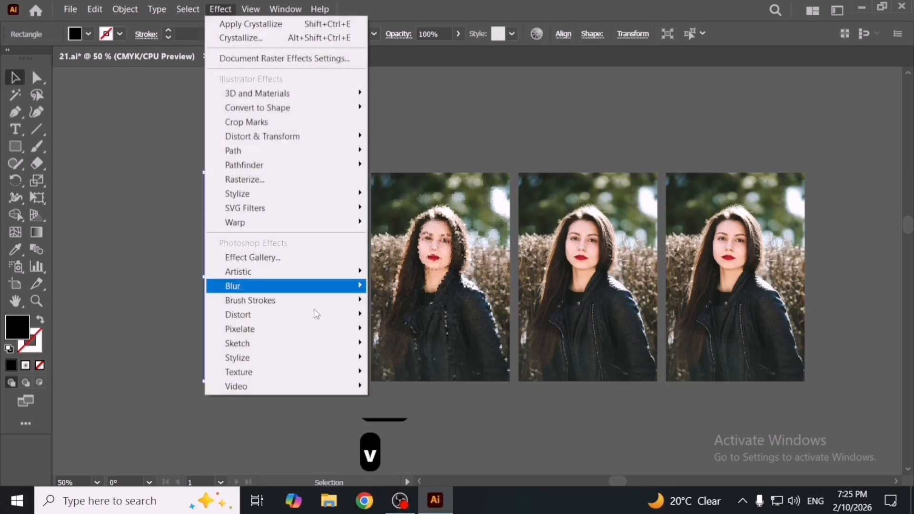
mouse_move(327, 309)
mouse_move(326, 329)
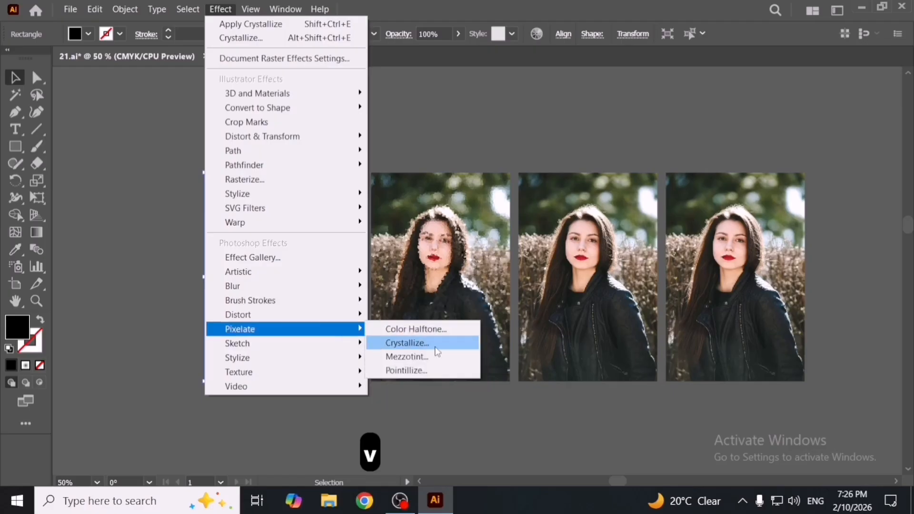
left_click(437, 345)
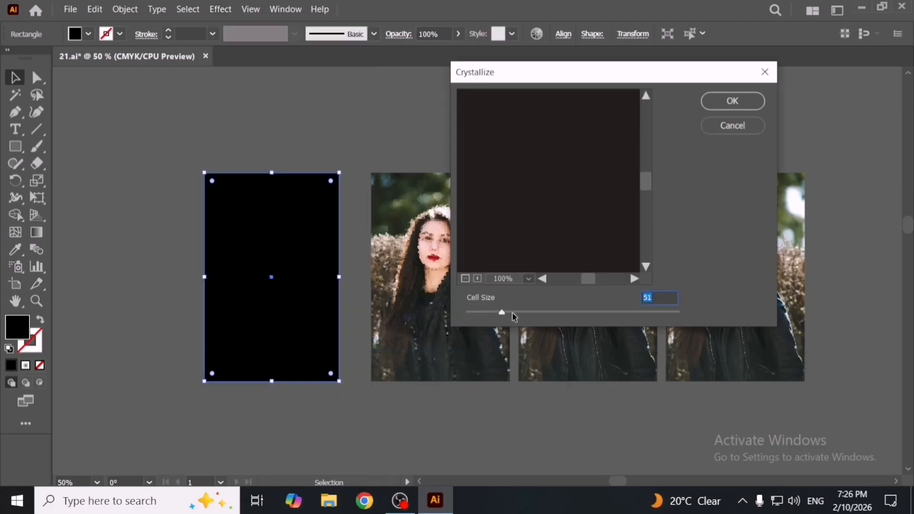
left_click_drag(515, 317, 519, 317)
left_click_drag(553, 243, 508, 225)
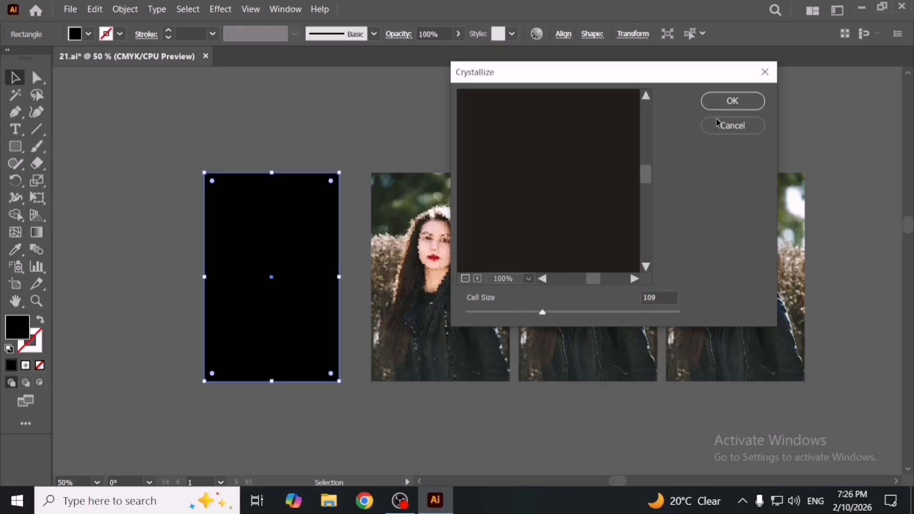
left_click(729, 102)
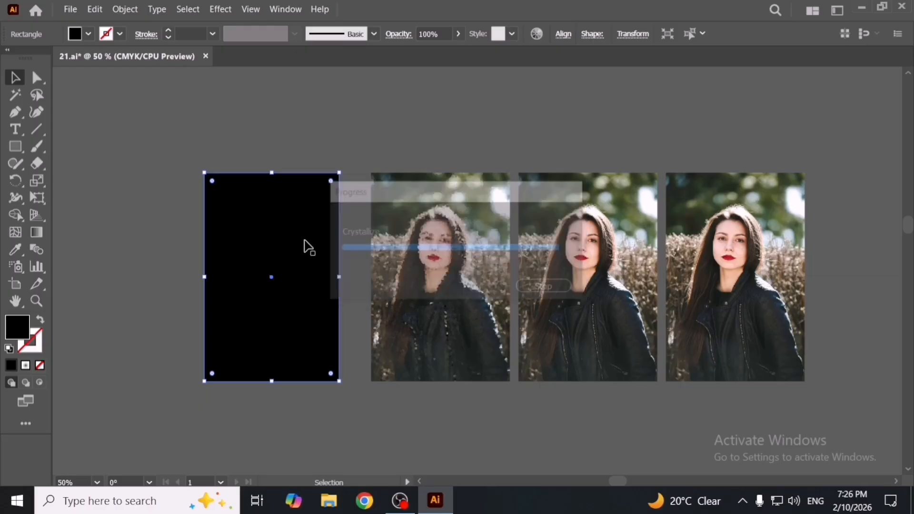
key("ctrl+shift+a")
key("ctrl+z")
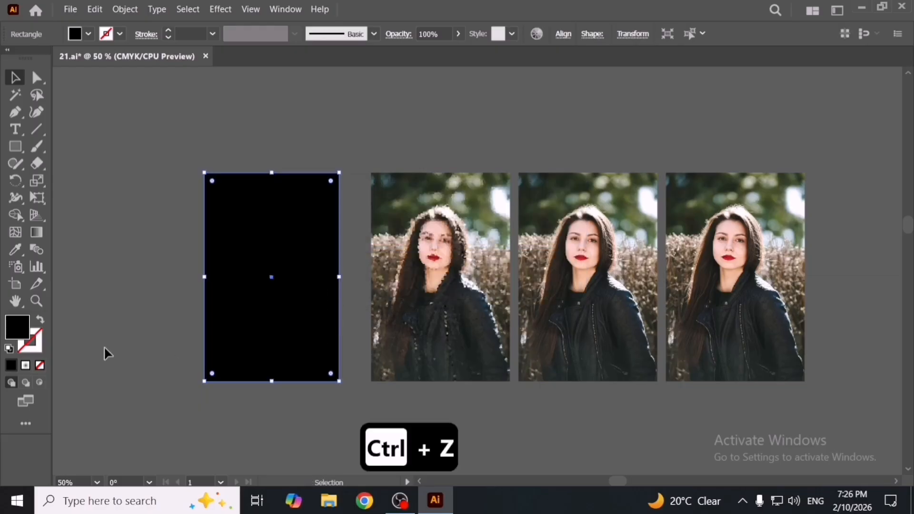
- Fill the rectangle with the linear white-to-black gradient preset and deselect it
left_click(26, 366)
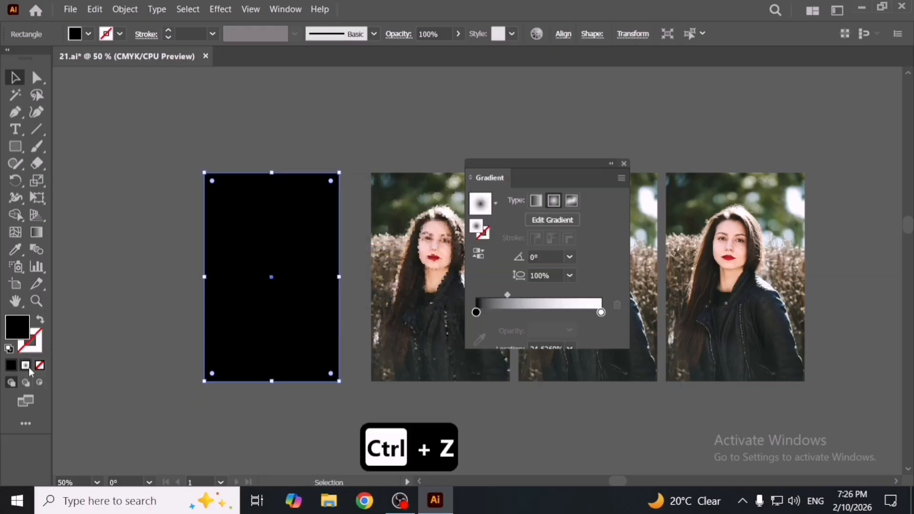
left_click(480, 257)
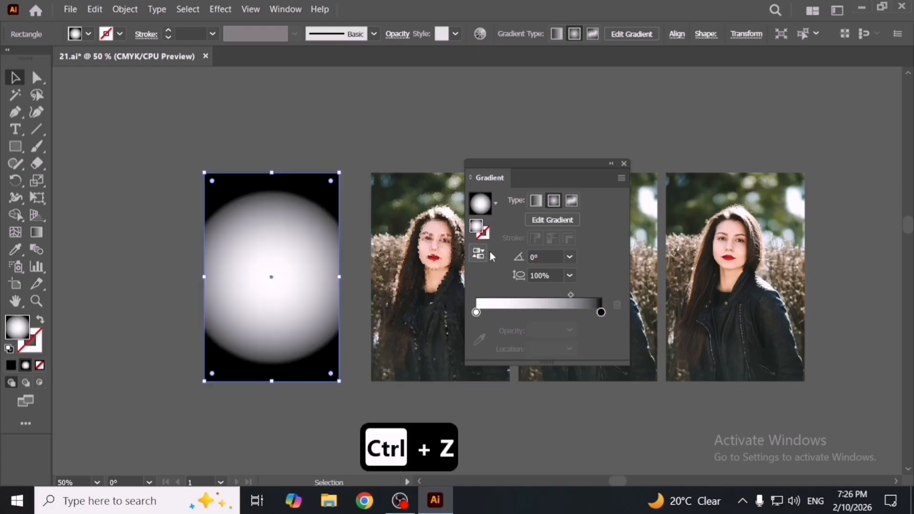
left_click(539, 203)
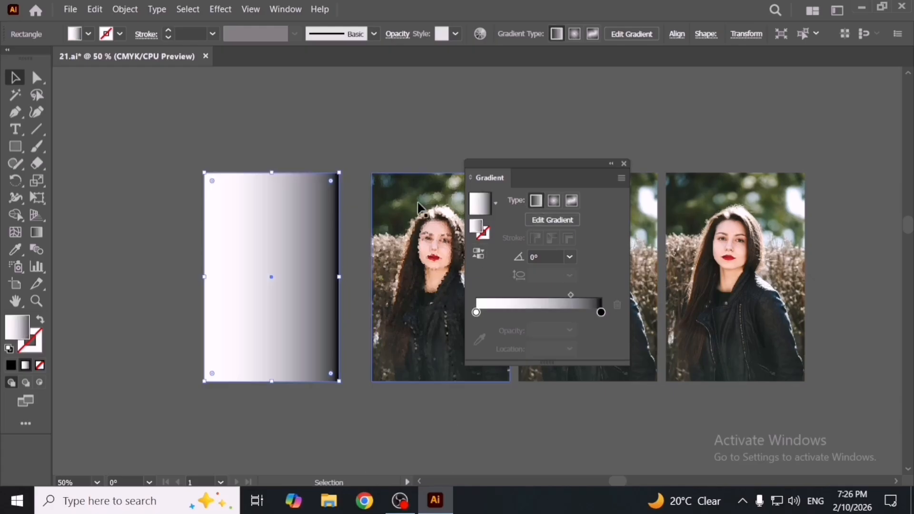
left_click(495, 203)
left_click(449, 231)
left_click(382, 134)
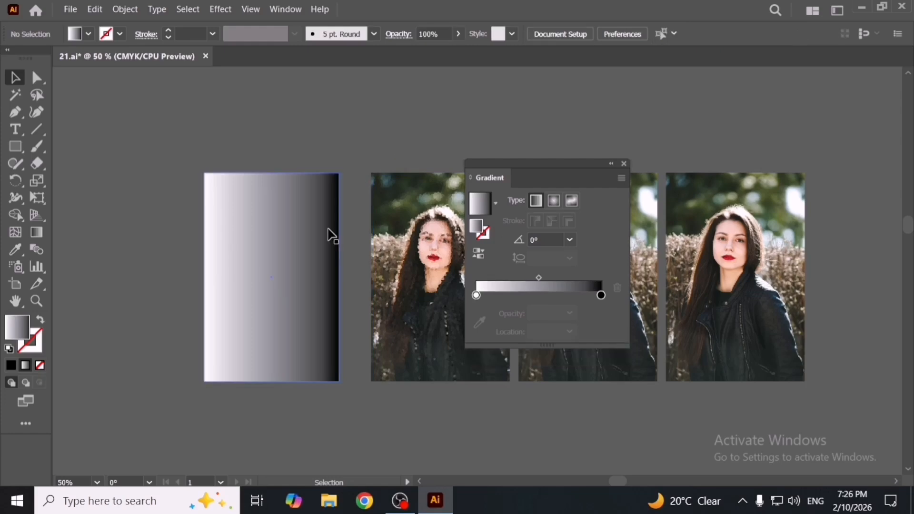
- Try the Crystallize effect with a cell size above 109 on the white-to-black gradient rectangle, inspect it up close, and undo it
left_click(335, 240)
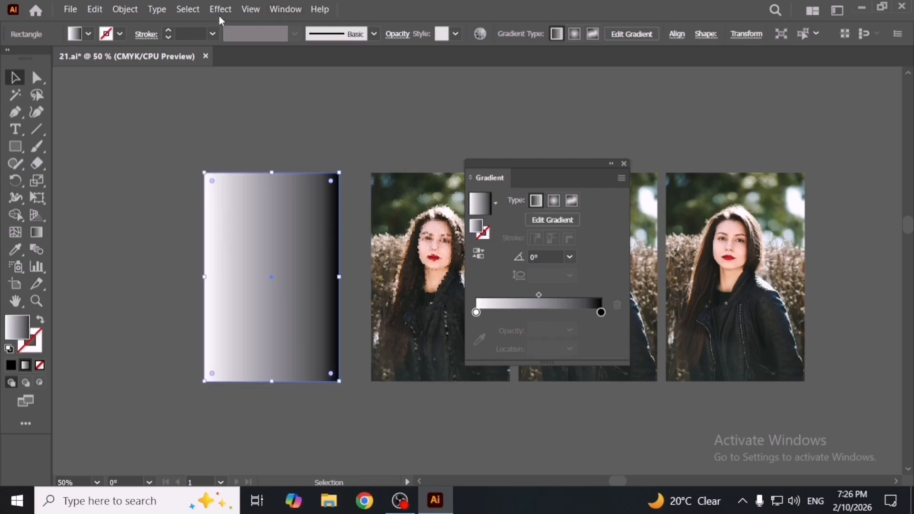
left_click(219, 10)
mouse_move(300, 319)
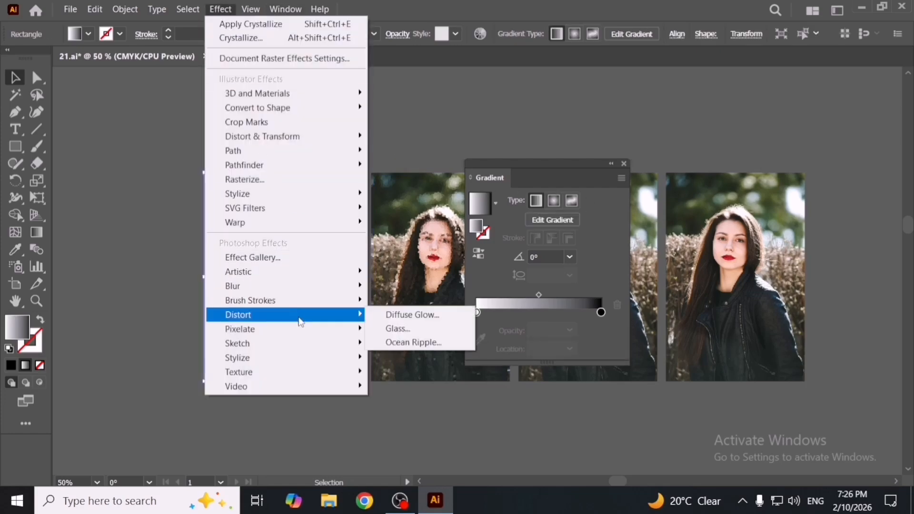
left_click(414, 341)
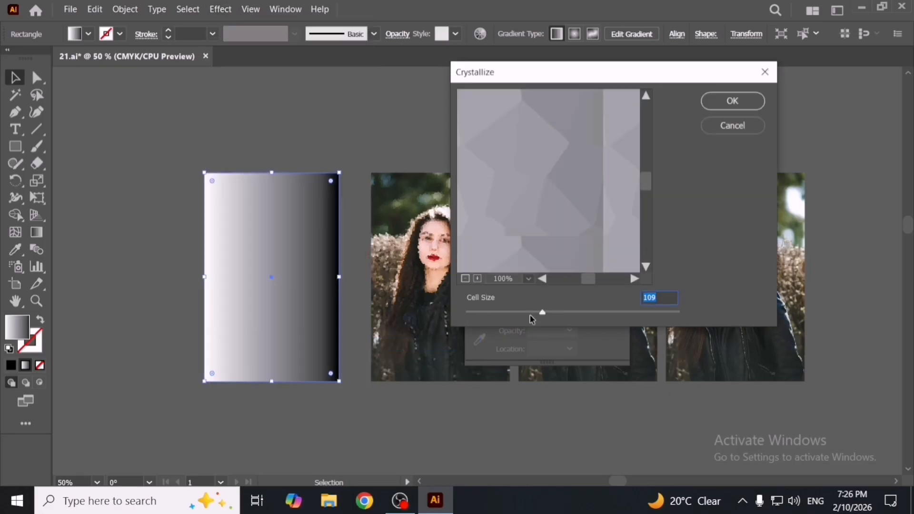
left_click(572, 311)
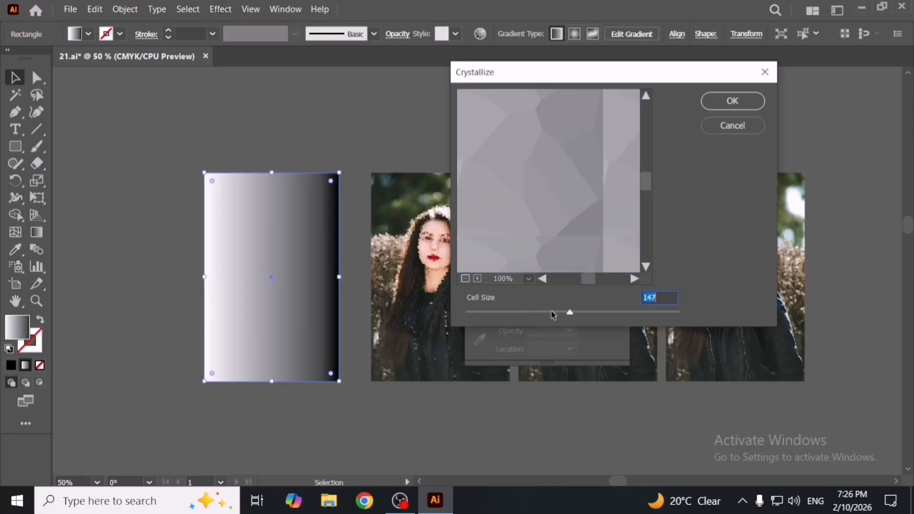
left_click(712, 106)
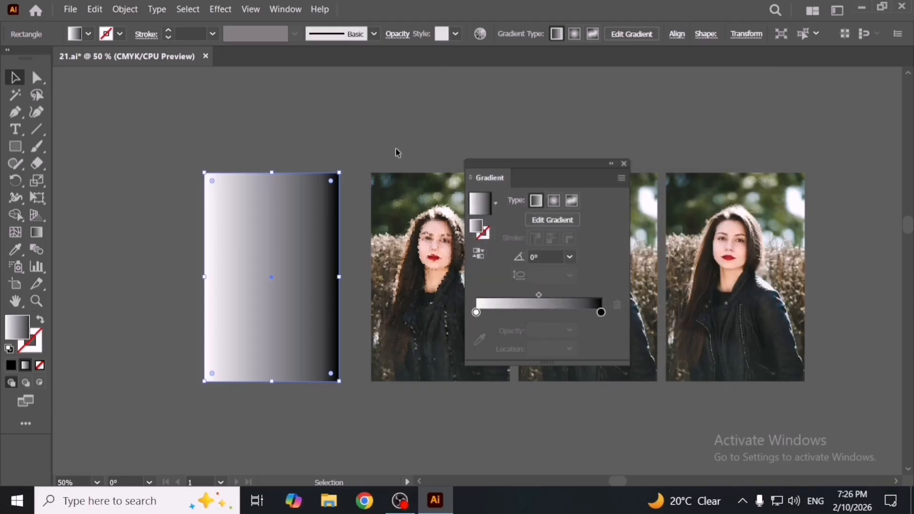
left_click(395, 149)
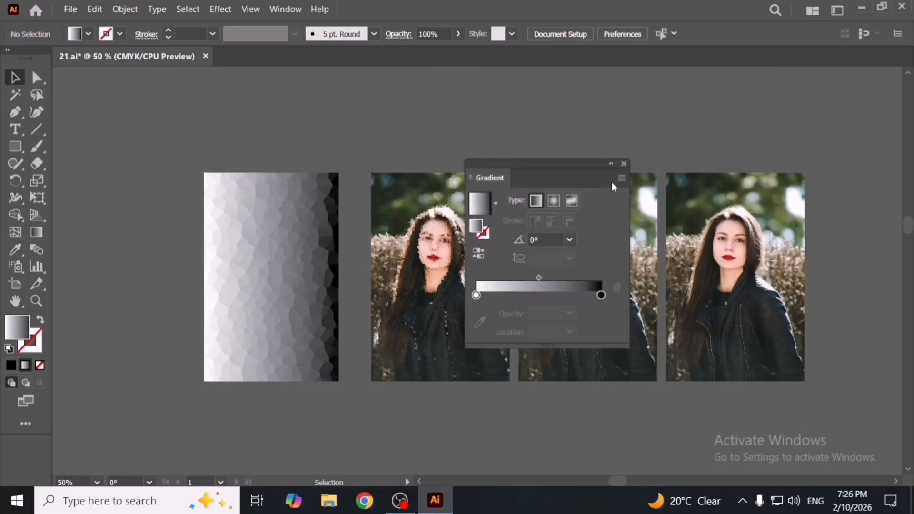
left_click(624, 164)
left_click(295, 275)
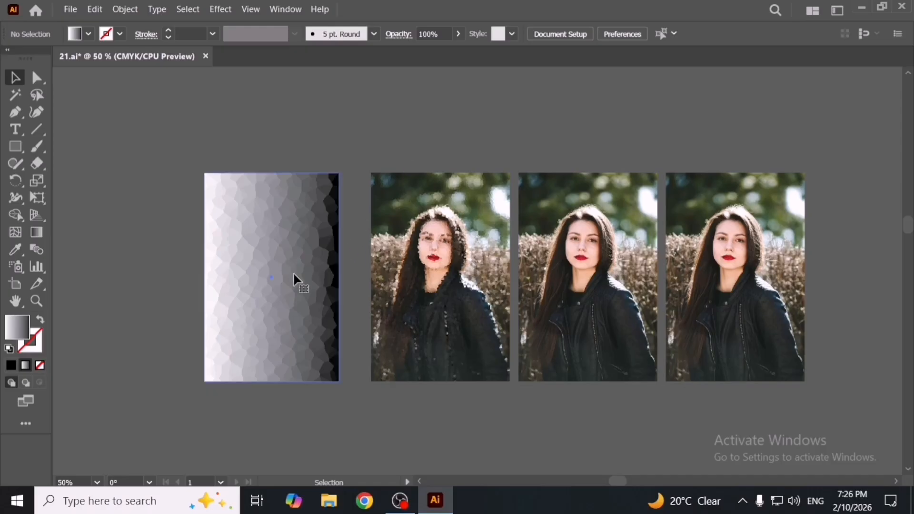
scroll(249, 237, "up", 1)
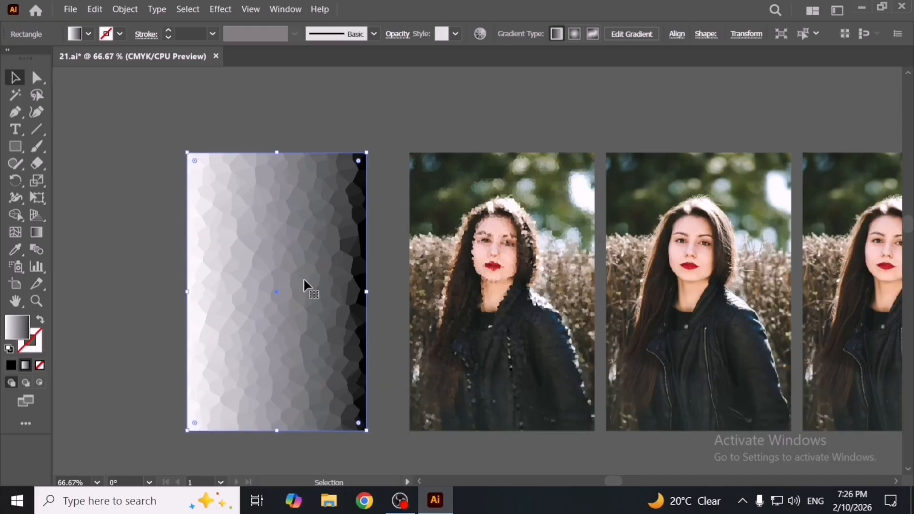
scroll(304, 281, "up", 3)
key("space")
left_click_drag(367, 320, 418, 361)
key("ctrl+z")
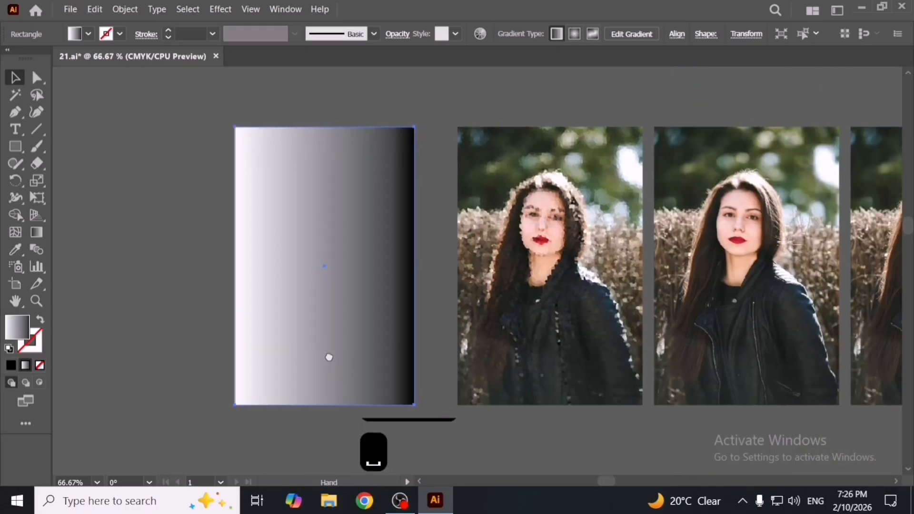
- Bring up the gradient settings for the rectangle and switch the document color mode to RGB Color
key("ctrl+F9")
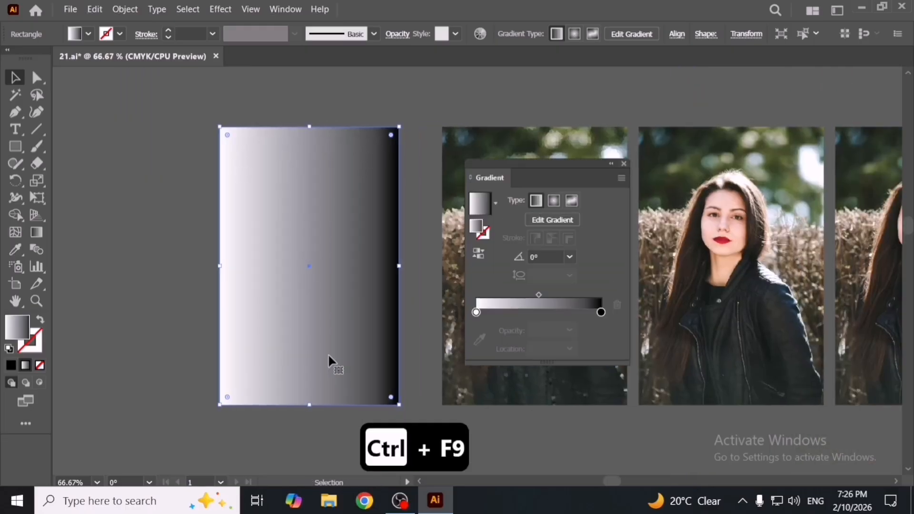
left_click(70, 9)
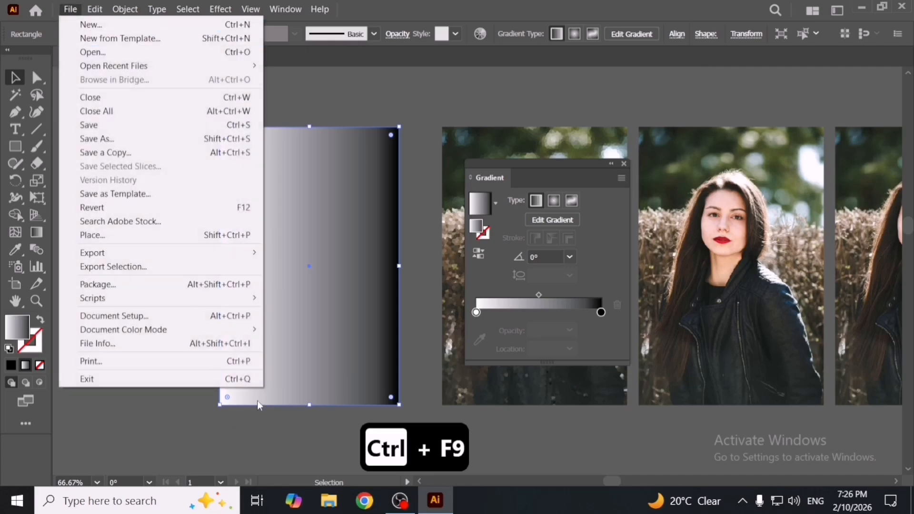
mouse_move(256, 328)
left_click(306, 328)
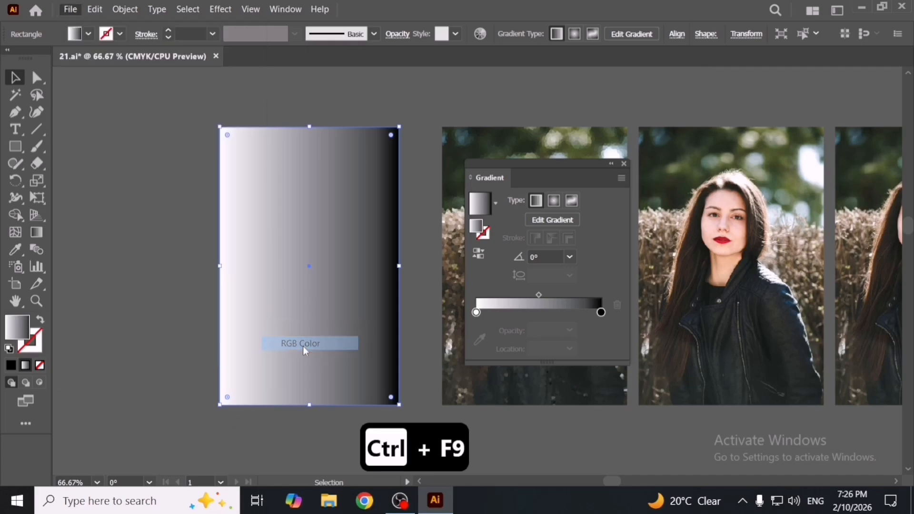
- Color the gradient's white start stop pink, move the black stop to about 54%, and give it the same pink swatch
double_click(476, 313)
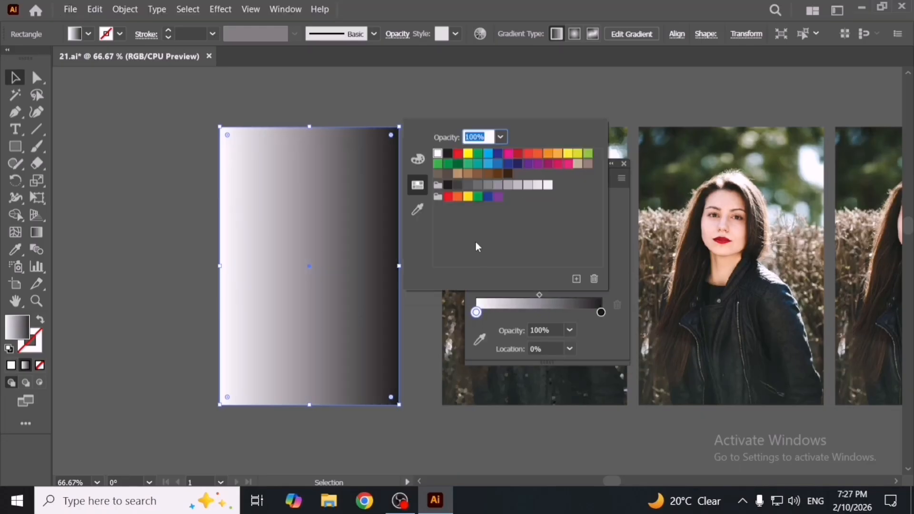
left_click(509, 153)
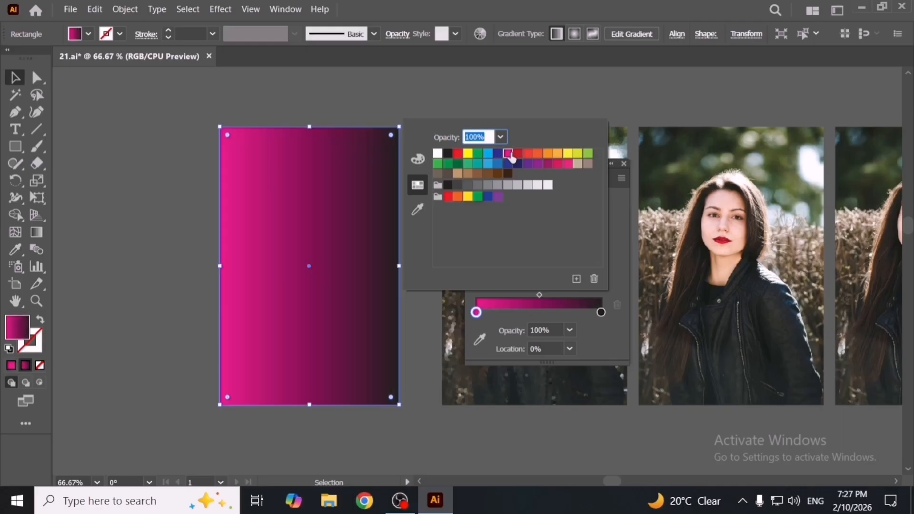
left_click(601, 314)
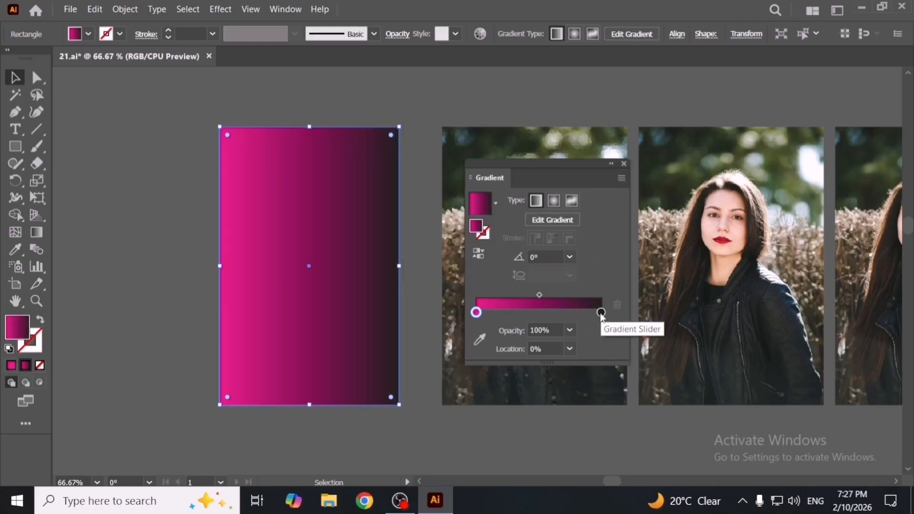
left_click_drag(601, 313, 545, 313)
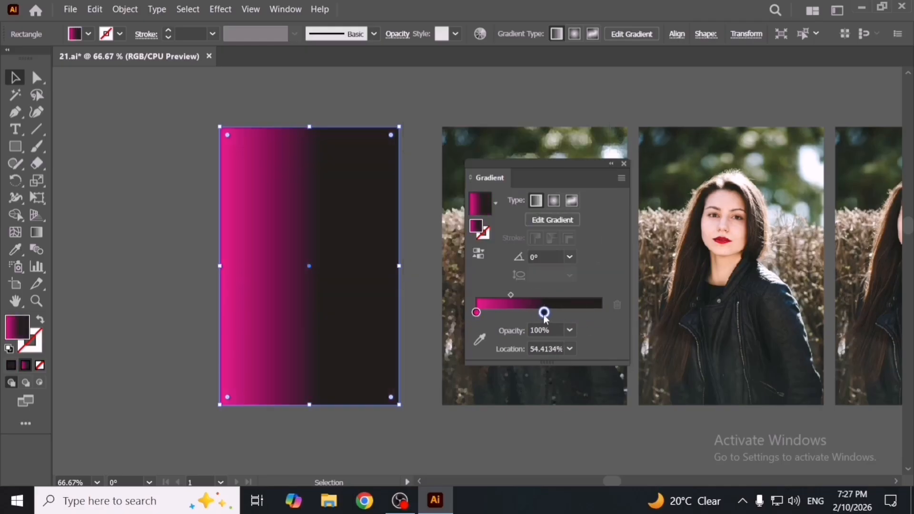
double_click(544, 313)
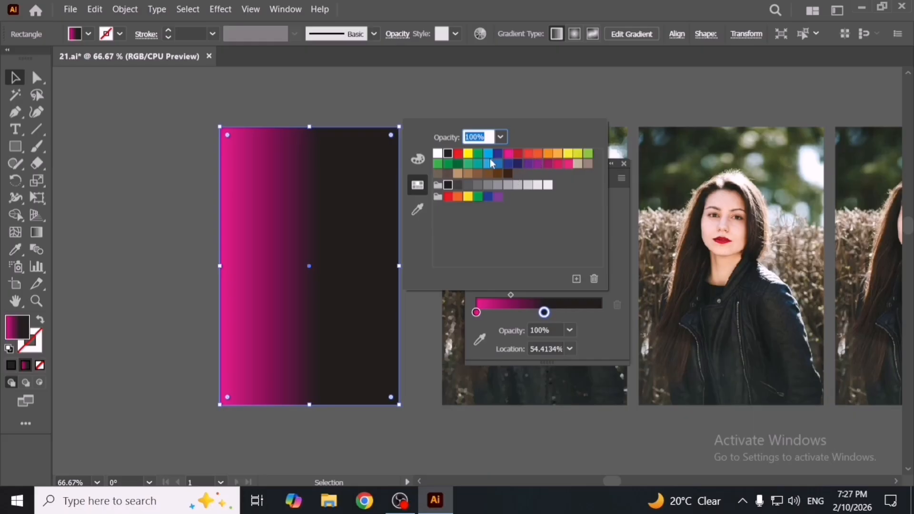
left_click(508, 153)
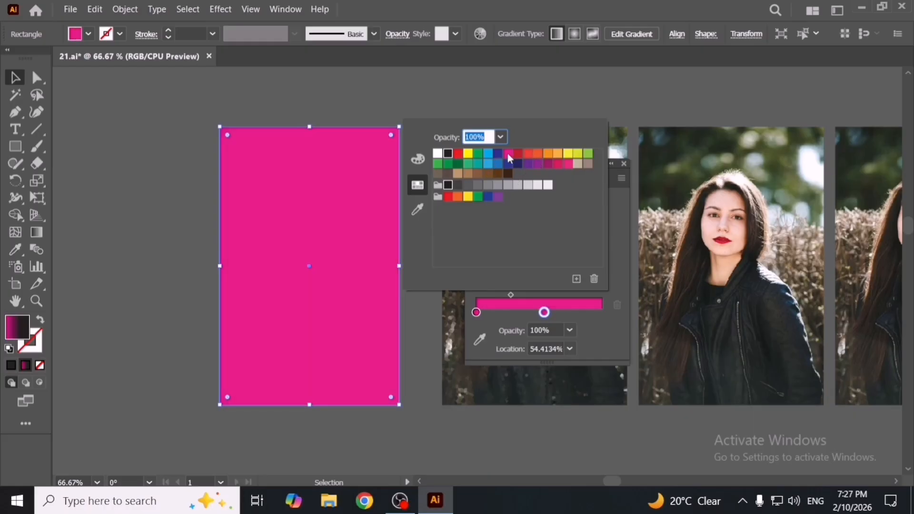
left_click(517, 322)
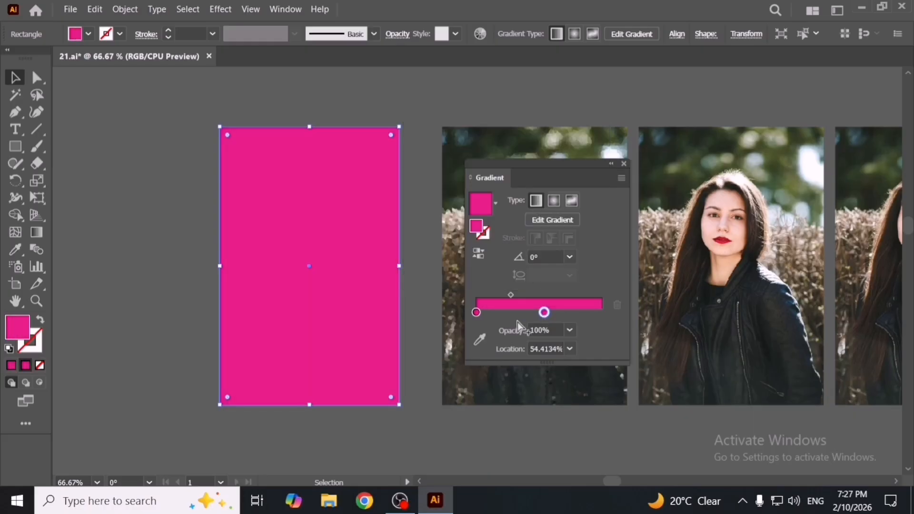
- Lighten the gradient stop at about 54% to a softer pink by lowering its magenta in CMYK sliders
double_click(544, 312)
left_click(418, 159)
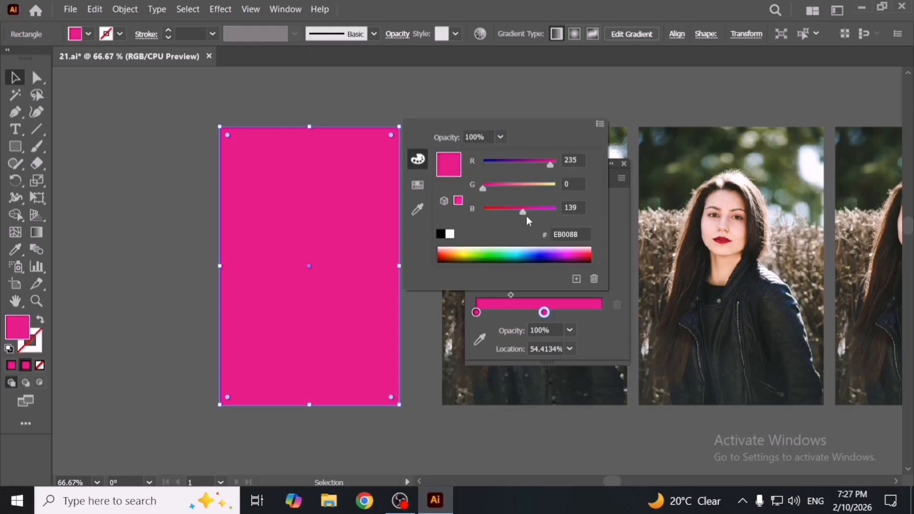
left_click(601, 124)
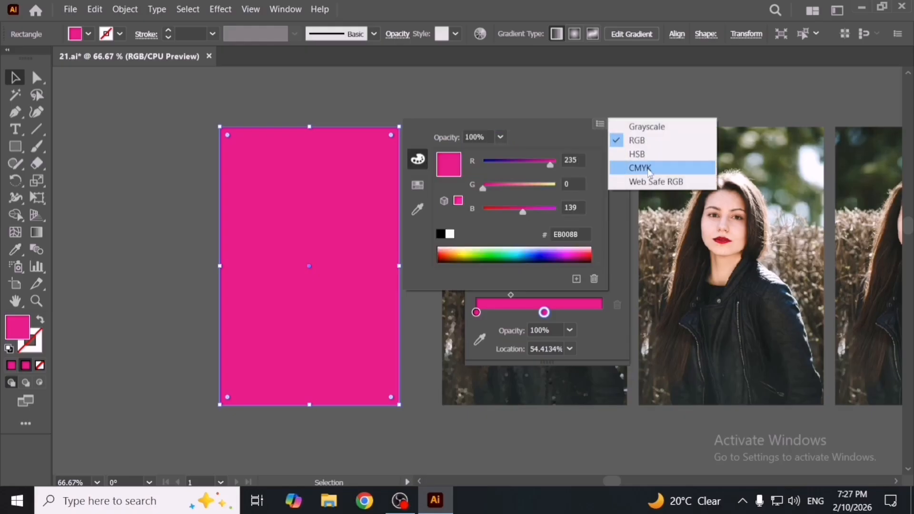
left_click(640, 167)
left_click_drag(554, 184, 535, 185)
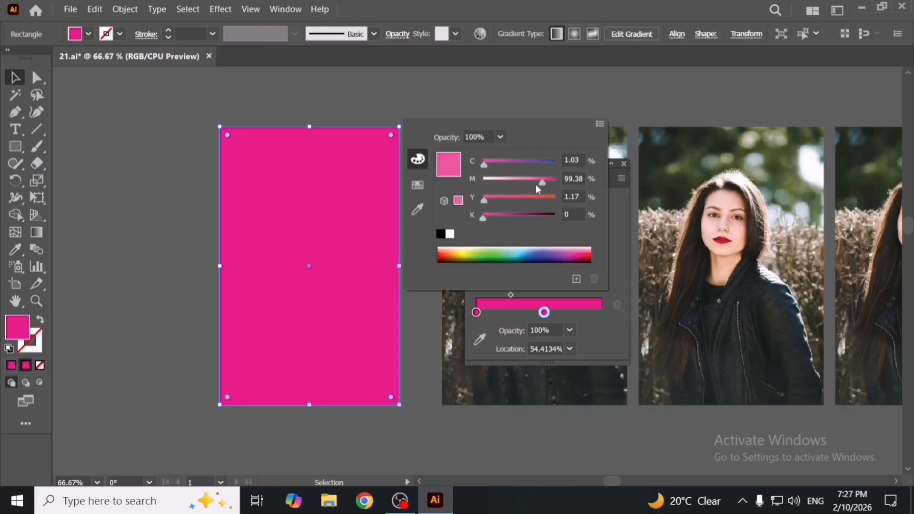
left_click(578, 322)
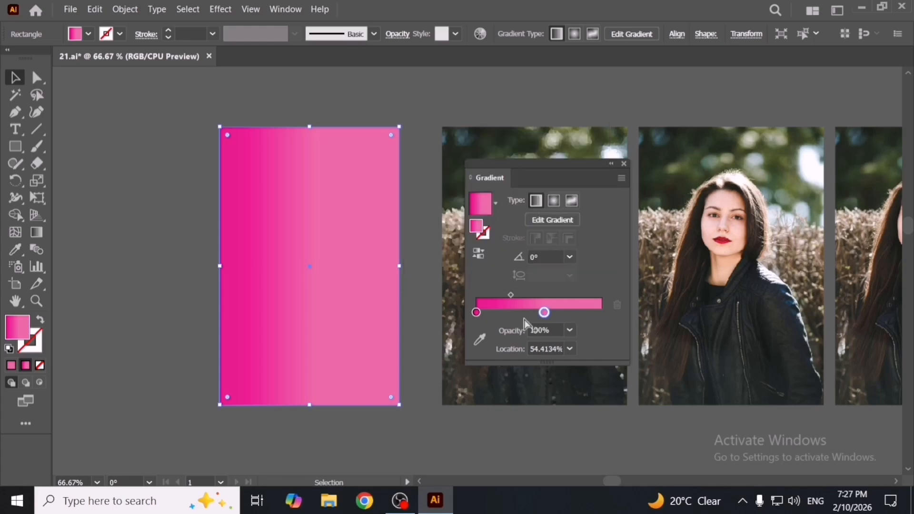
- Duplicate the gradient's dark pink start stop to the 100% location, deselect the rectangle, and close the gradient settings
left_click_drag(476, 313, 601, 312)
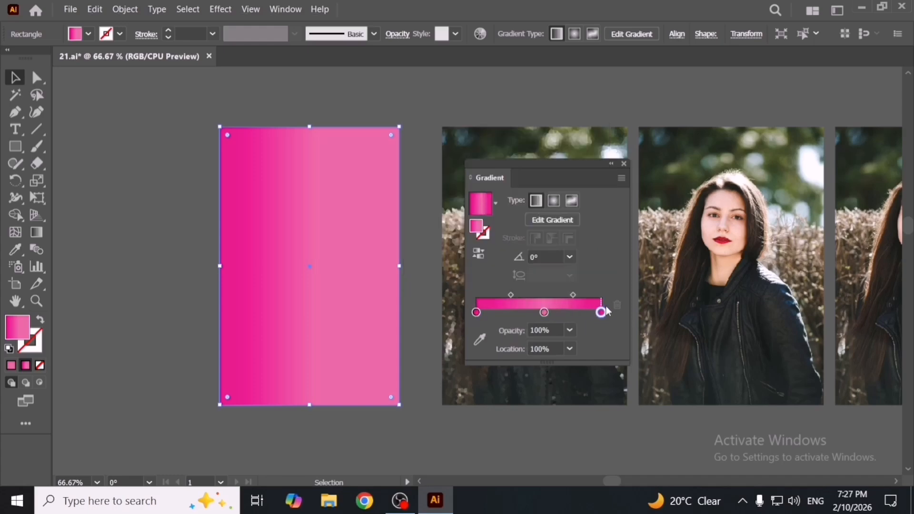
key("v")
left_click(424, 244)
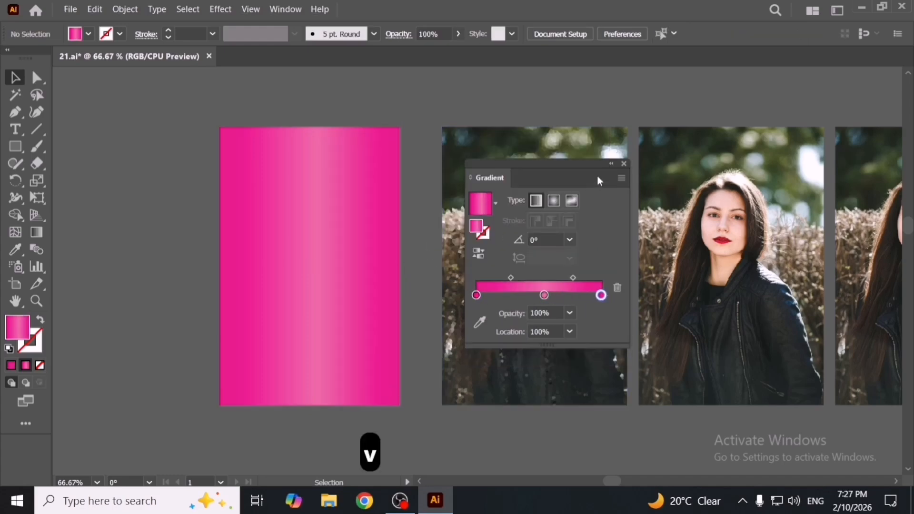
left_click(624, 163)
- Apply the Pixelate Crystallize effect with a cell size of 167 to the pink gradient rectangle and deselect it
left_click(278, 246)
left_click(221, 10)
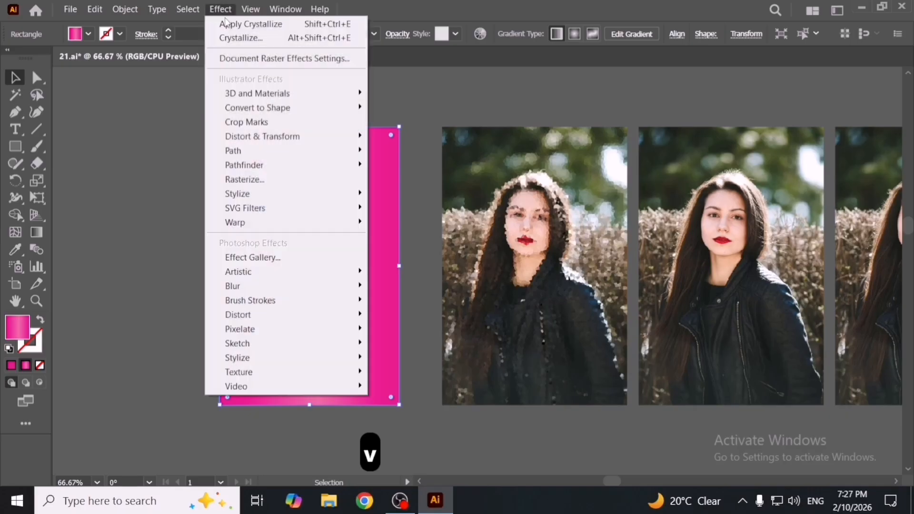
mouse_move(332, 335)
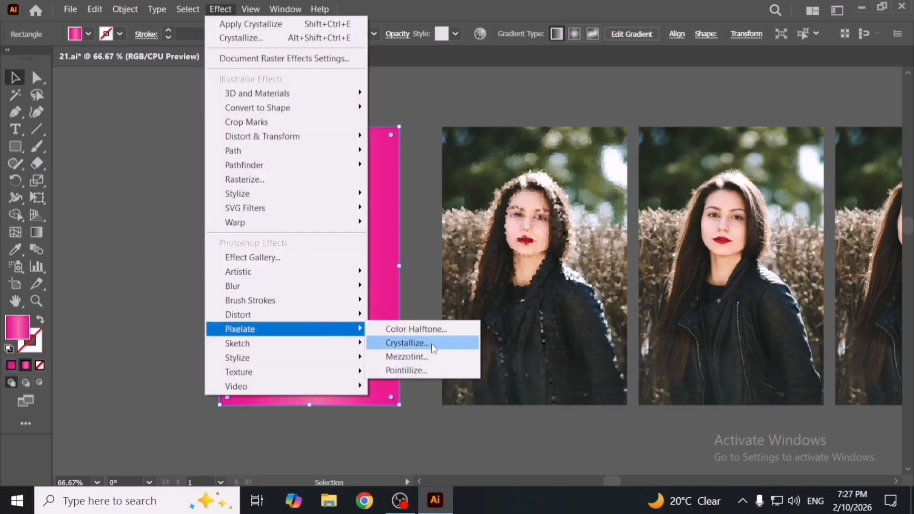
left_click(436, 347)
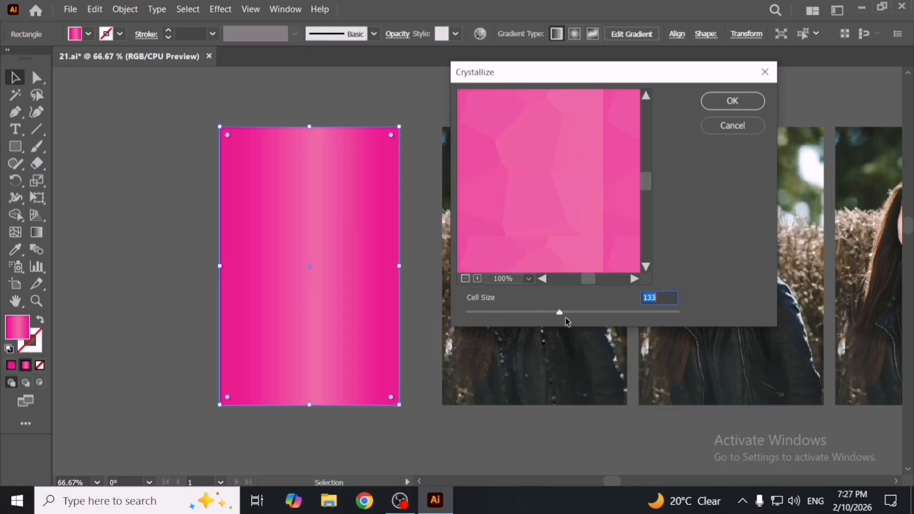
left_click_drag(567, 321, 587, 313)
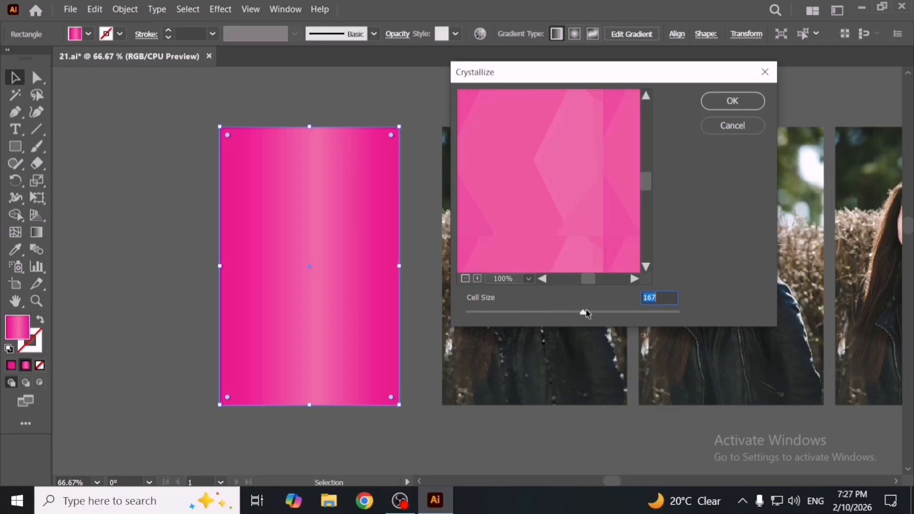
left_click(734, 102)
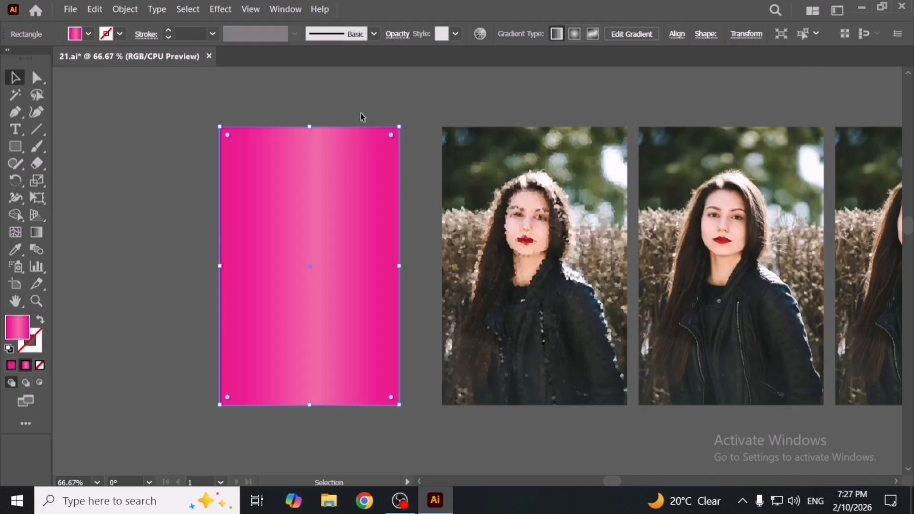
key("ctrl+shift+e")
left_click(362, 117)
- Examine the crystallized facets of the pink rectangle up close and alongside the row of portraits
key("ctrl+1")
scroll(278, 286, "up", 3)
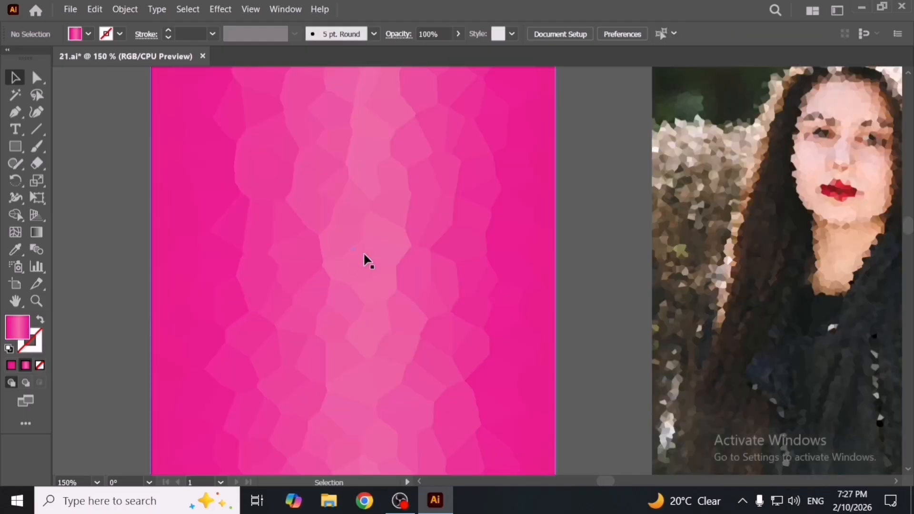
left_click_drag(365, 260, 417, 339)
scroll(410, 333, "down", 5)
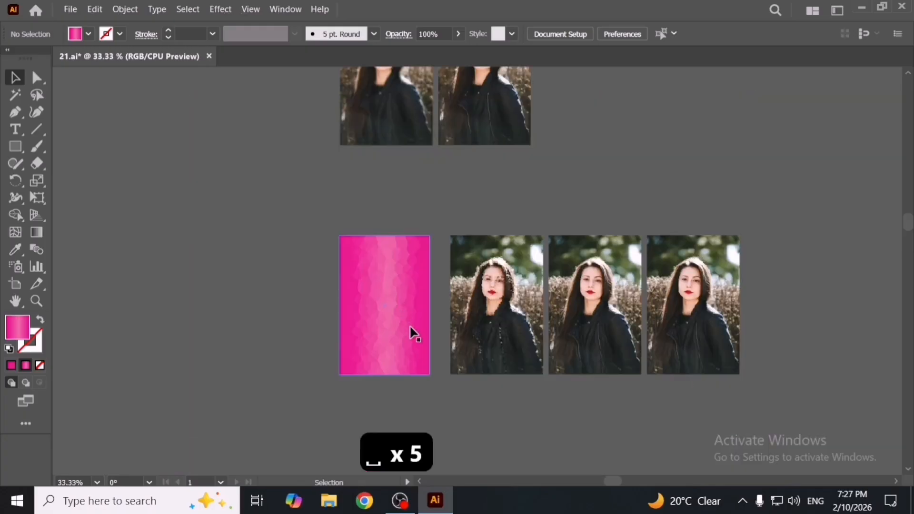
scroll(395, 313, "up", 2)
scroll(395, 312, "up", 2)
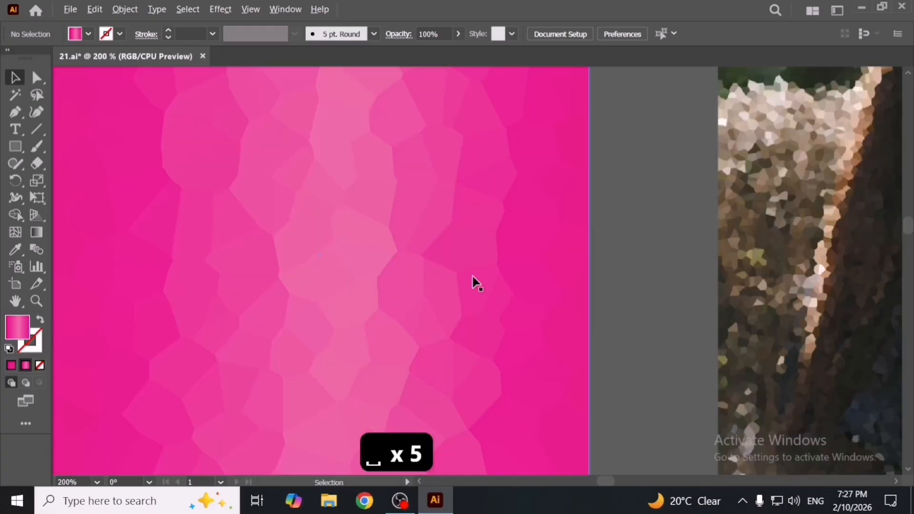
scroll(467, 281, "up", 4)
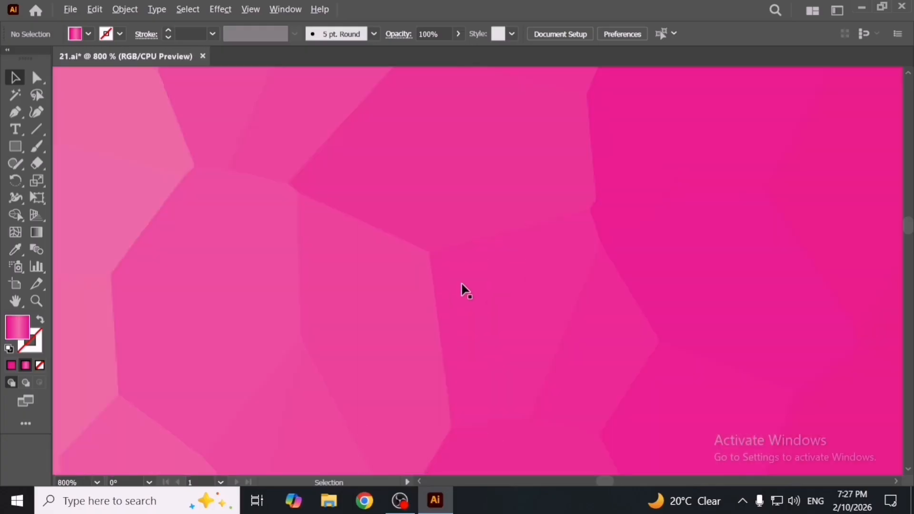
scroll(465, 291, "down", 3)
scroll(465, 291, "down", 6)
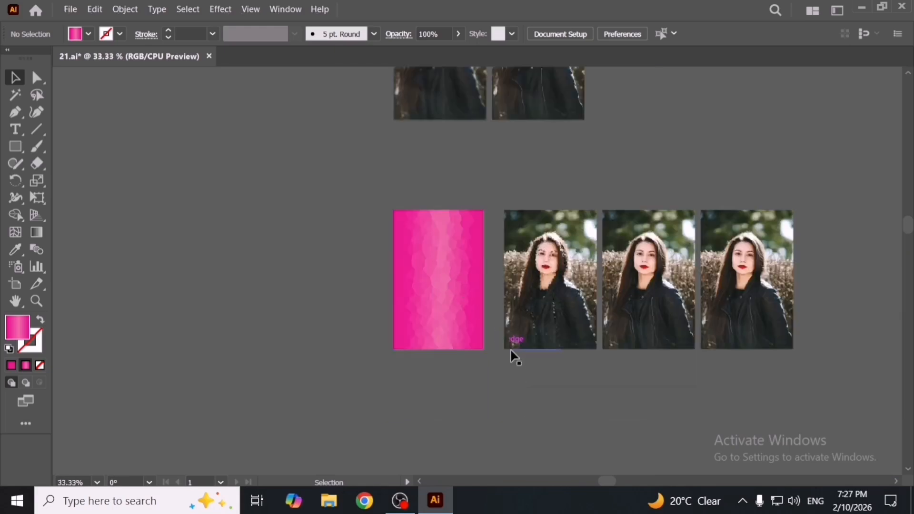
- Draw a plain pink gradient rectangle beside the crystallized one, matching its height
key("space")
left_click_drag(517, 369, 383, 386)
key("space")
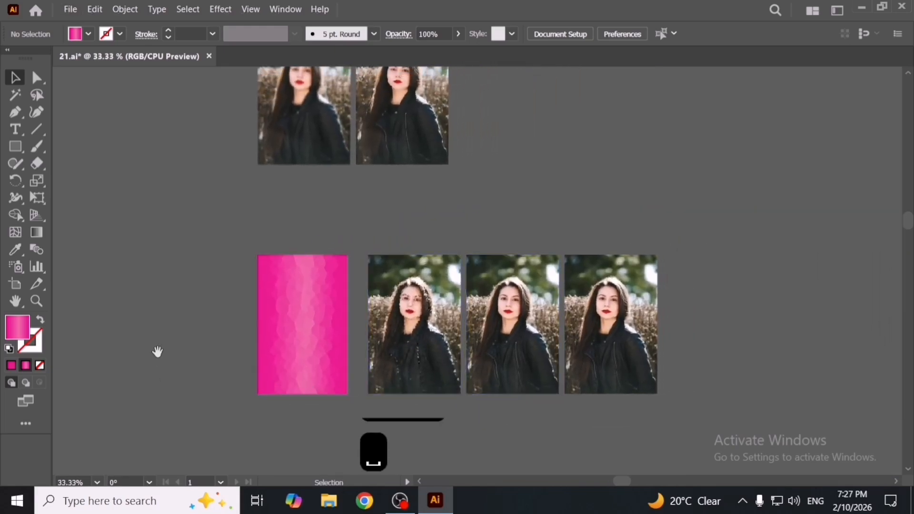
left_click_drag(157, 351, 184, 352)
key("m")
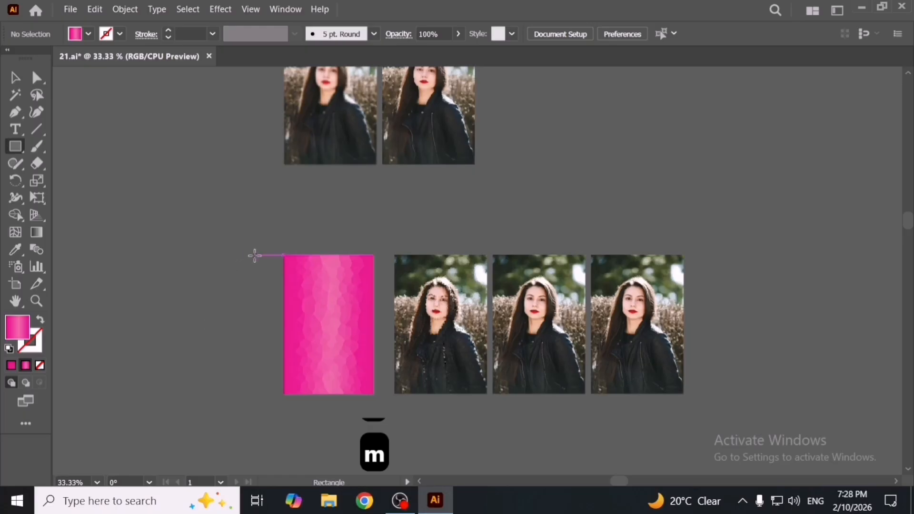
left_click_drag(255, 255, 185, 394)
key("v")
key("space")
left_click_drag(327, 380, 349, 380)
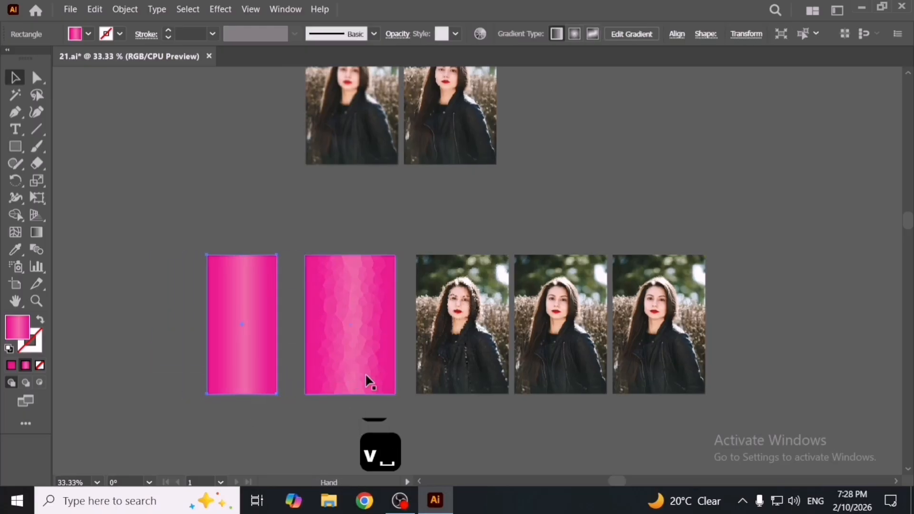
- Apply the Pixelate Mezzotint effect to the middle portrait in the lower row, trying Grainy Dots and settling on Medium Lines
left_click(576, 316)
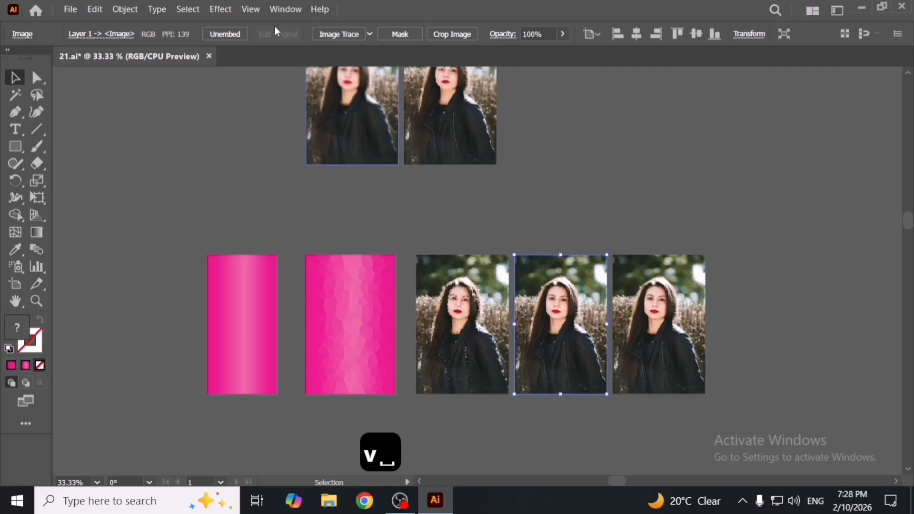
left_click(221, 10)
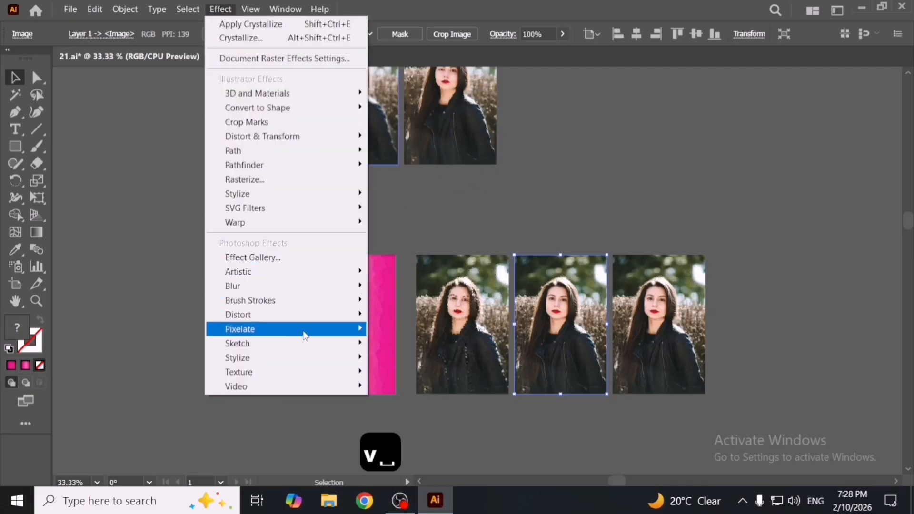
mouse_move(304, 332)
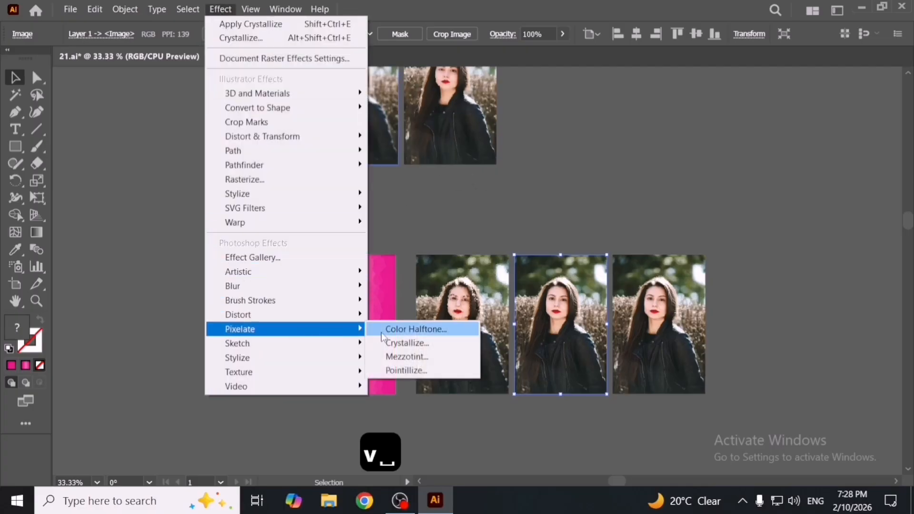
left_click(427, 358)
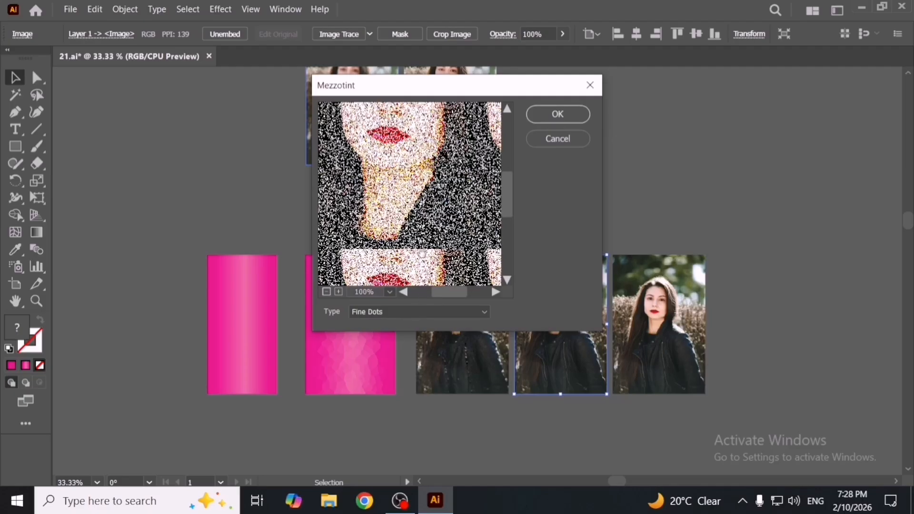
left_click_drag(422, 253, 443, 281)
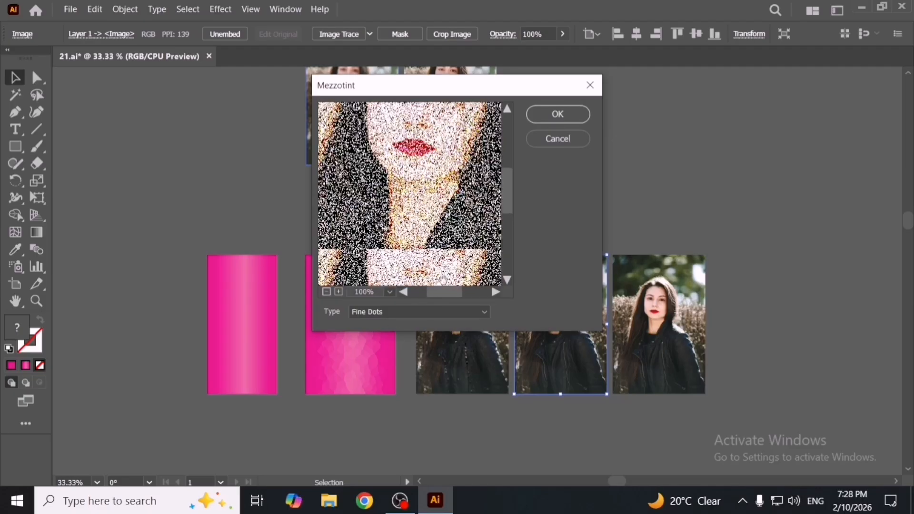
left_click(408, 316)
left_click(412, 348)
left_click(412, 312)
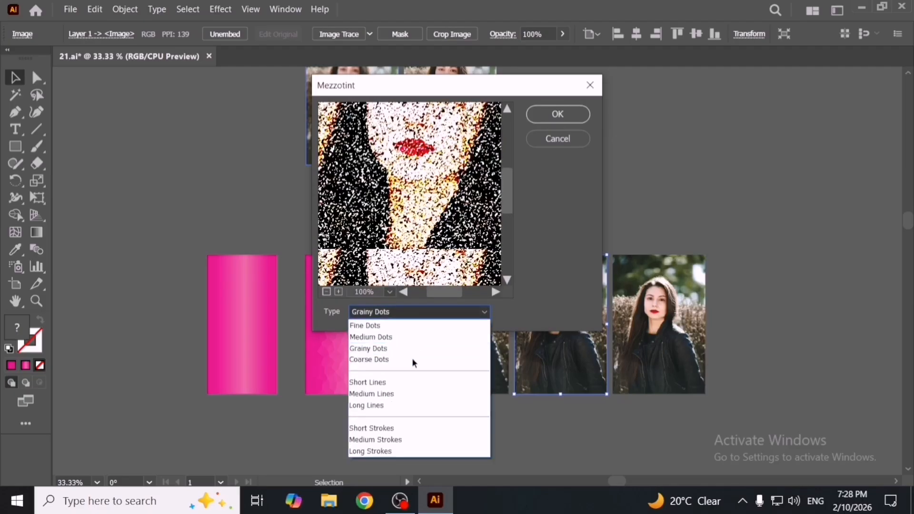
left_click(419, 393)
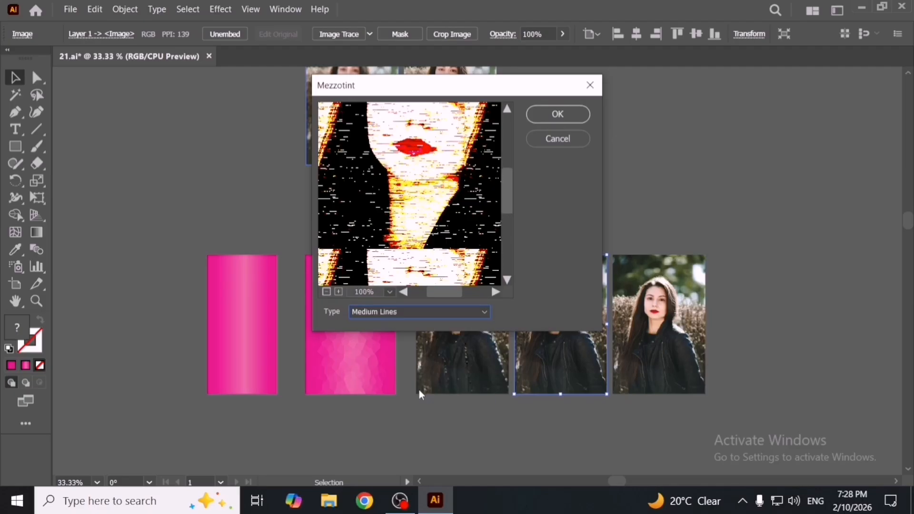
left_click(556, 114)
- Examine the mezzotint lines on the middle portrait up close and alongside the neighbouring portraits
key("ctrl+plus")
key("ctrl+plus")
key("ctrl+plus")
key("ctrl+plus")
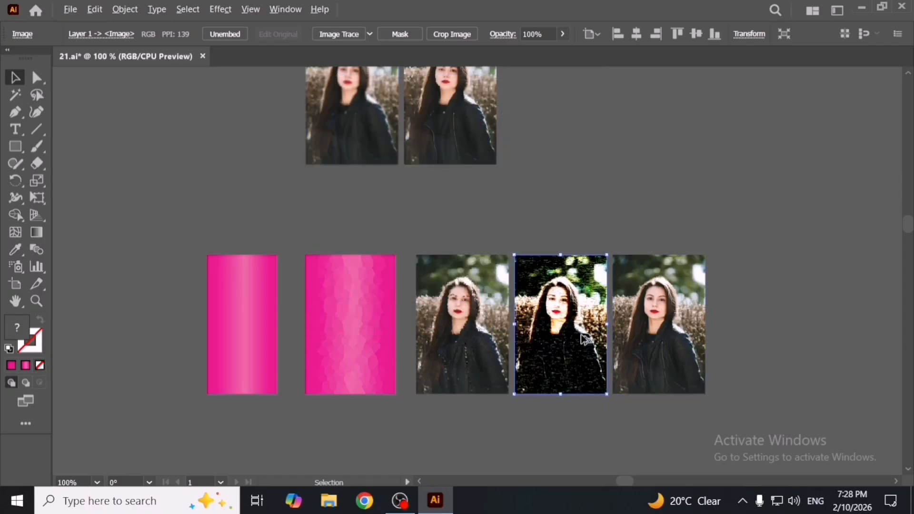
key("ctrl+minus")
key("ctrl+minus")
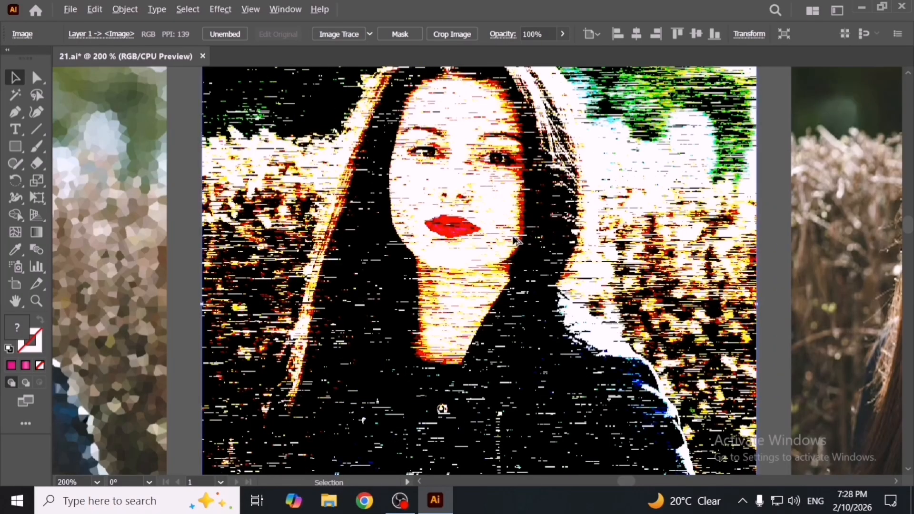
key("space")
left_click_drag(576, 237, 340, 289)
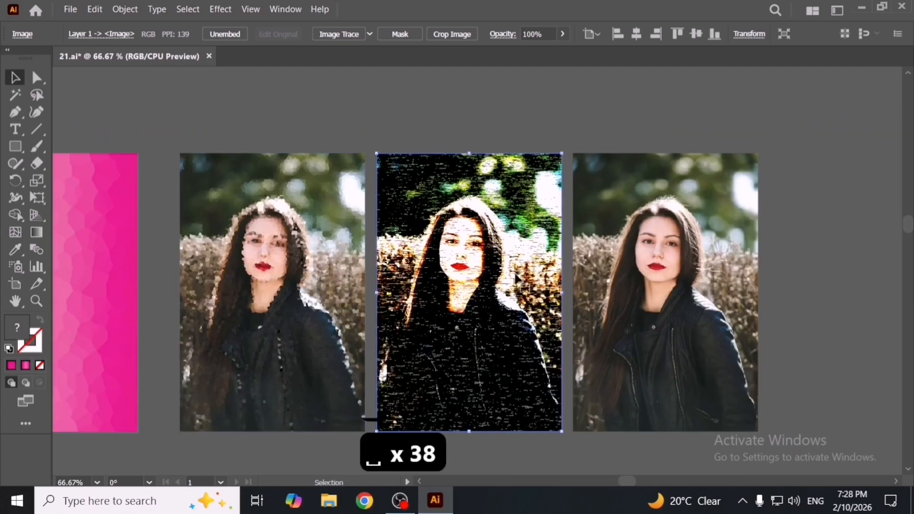
- Open the Pixelate Mezzotint effect for the unaltered portrait at the row's right end and preview the Long Lines type
left_click(673, 281)
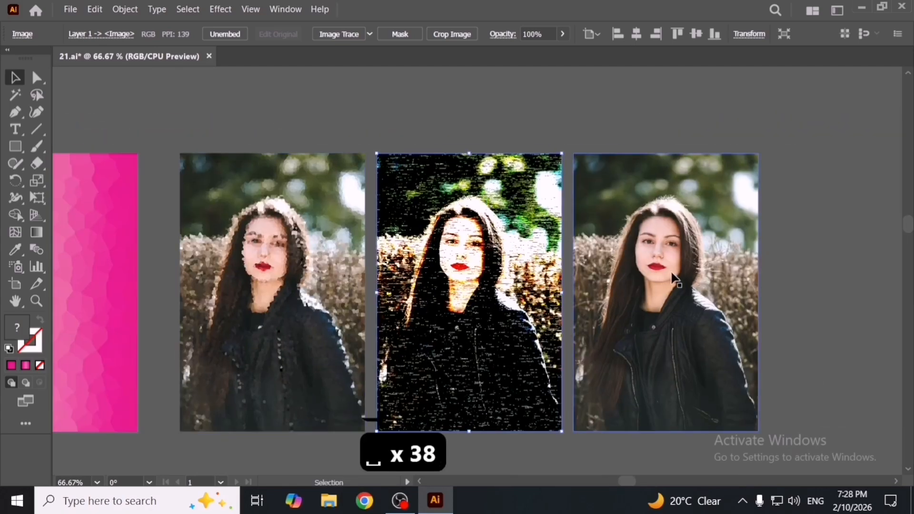
left_click(217, 14)
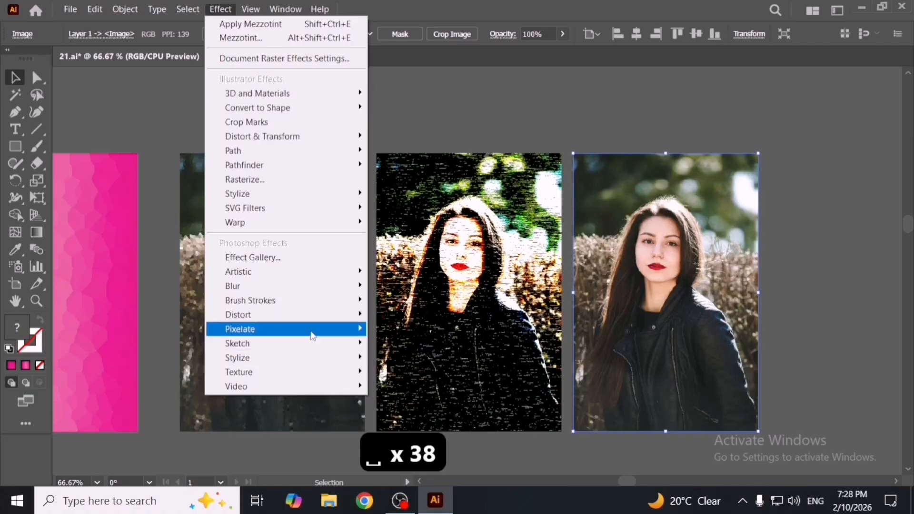
mouse_move(312, 335)
left_click(433, 356)
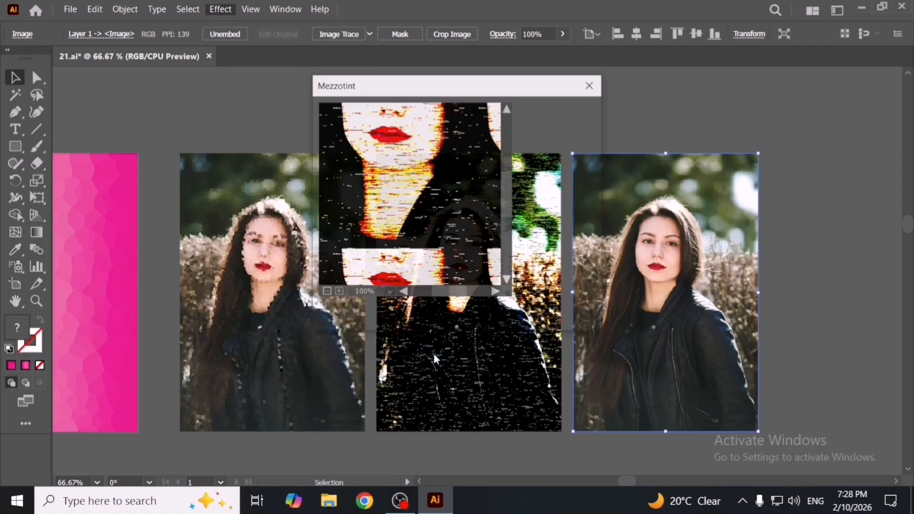
left_click(433, 312)
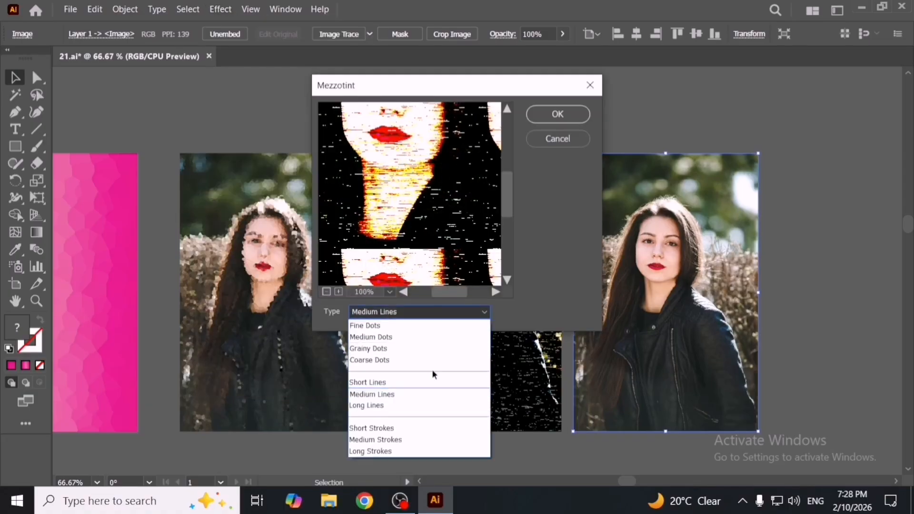
left_click(426, 407)
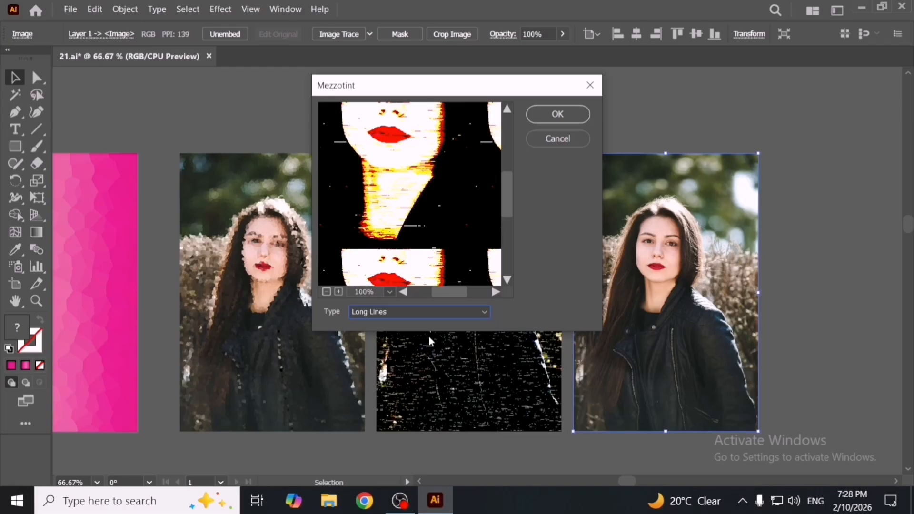
- Preview the Short Strokes, Medium Strokes and Long Strokes mezzotint types on the portrait
left_click(436, 323)
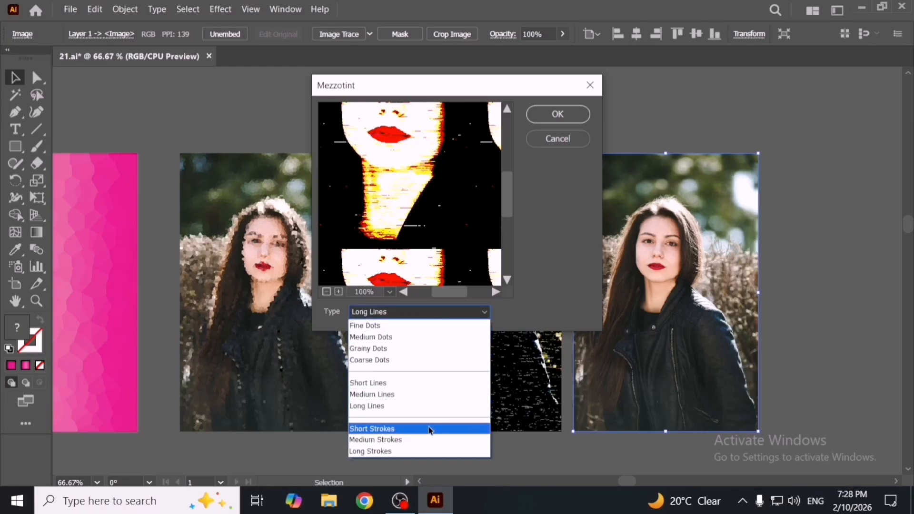
left_click(430, 430)
left_click(420, 315)
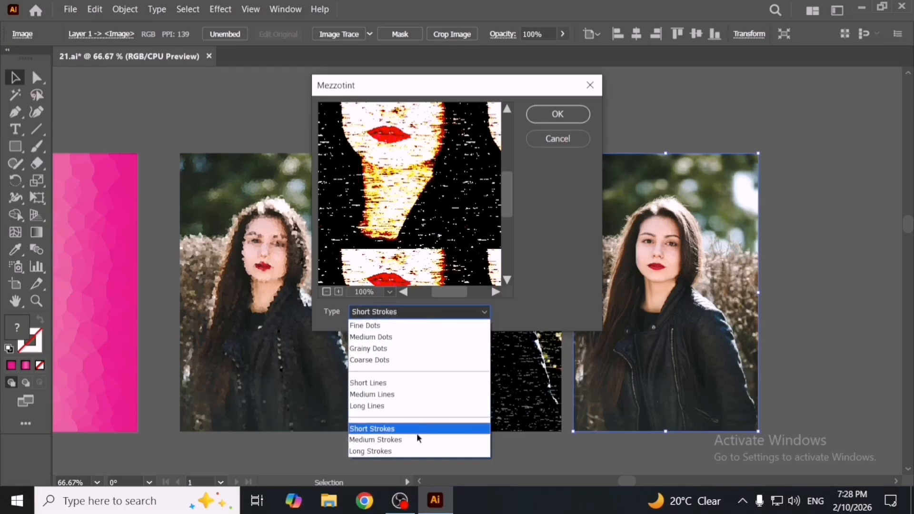
left_click(420, 437)
left_click(445, 314)
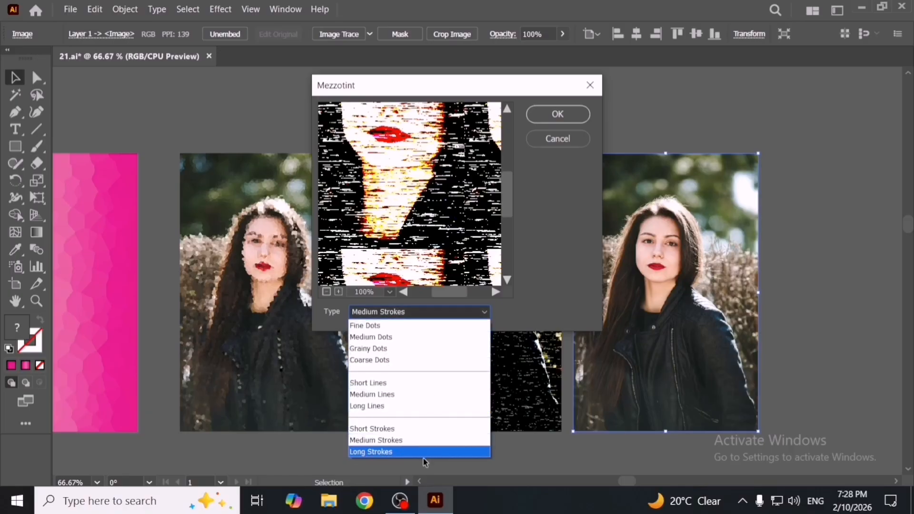
left_click(424, 464)
left_click(421, 312)
left_click(422, 451)
- Set the mezzotint type to Fine Dots and apply the effect to the portrait
left_click(434, 314)
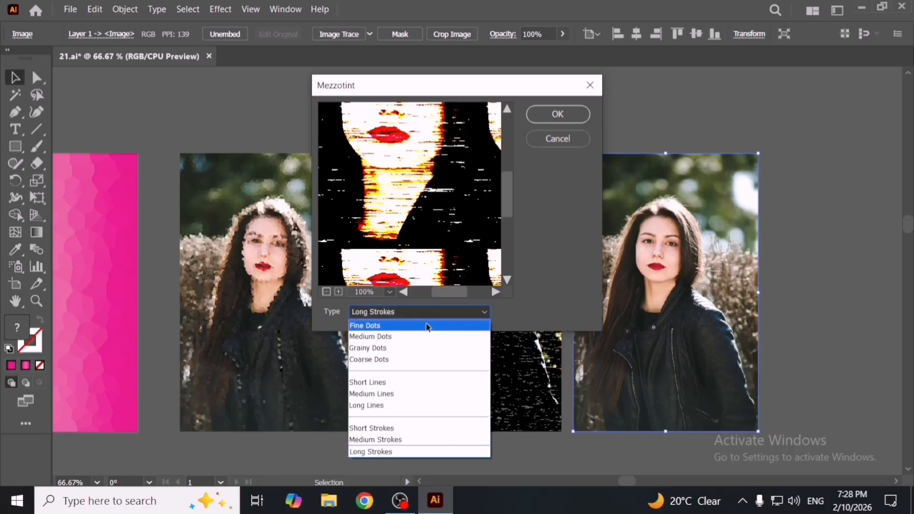
left_click(428, 323)
left_click(556, 123)
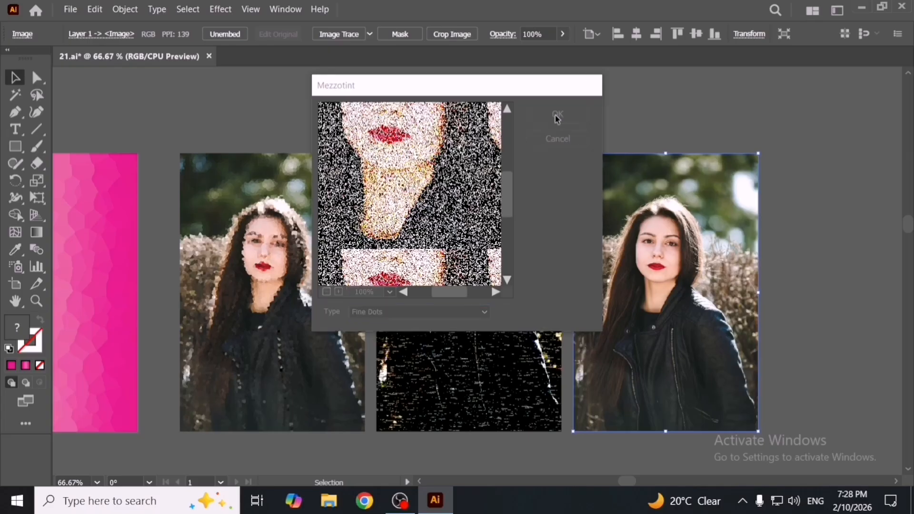
- Place a copy of the spare original portrait at the right end of the lower row
left_click_drag(344, 375, 486, 366)
scroll(487, 366, "down", 4)
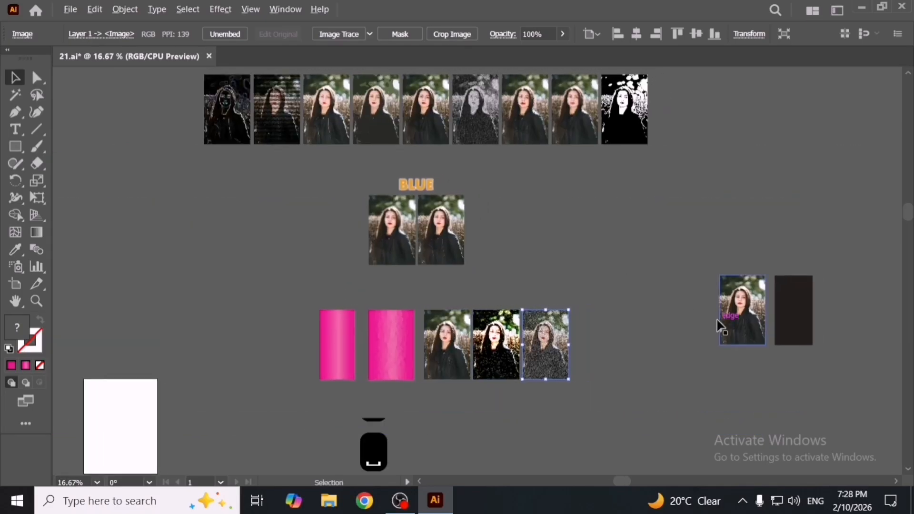
left_click_drag(719, 325, 298, 354)
scroll(298, 353, "up", 1)
- Widen the plain pink gradient rectangle slightly and delete it
left_click(359, 365)
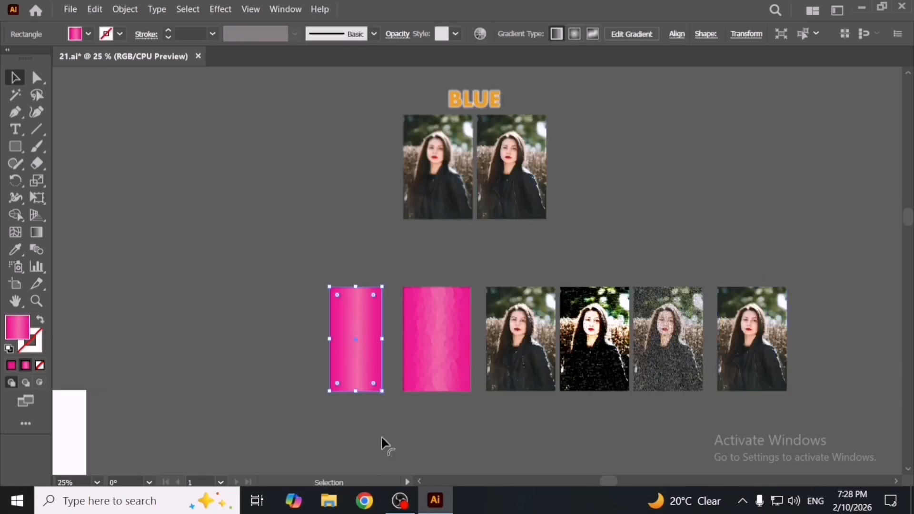
scroll(384, 355, "up", 2)
left_click_drag(373, 321, 386, 321)
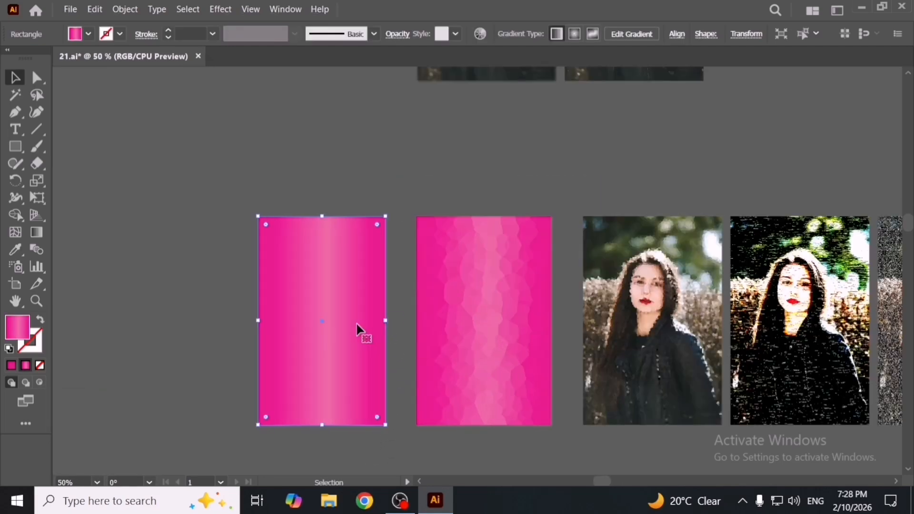
scroll(294, 385, "down", 3)
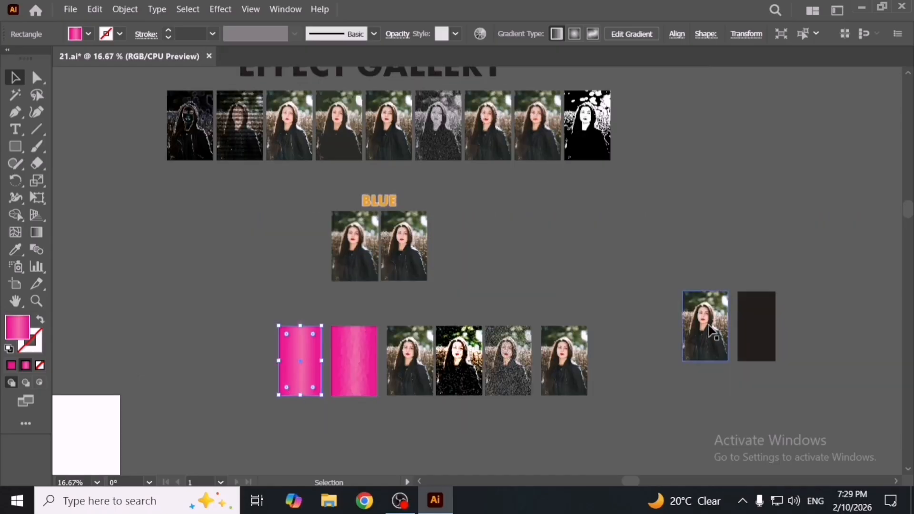
key("Delete")
- Place the dark rectangle to the left of the crystallized pink one and set its fill to black, 000000
mouse_move(754, 326)
left_mouse_down()
mouse_move(364, 371)
mouse_move(302, 361)
mouse_move(273, 400)
left_mouse_up()
scroll(312, 373, "up", 1)
double_click(21, 334)
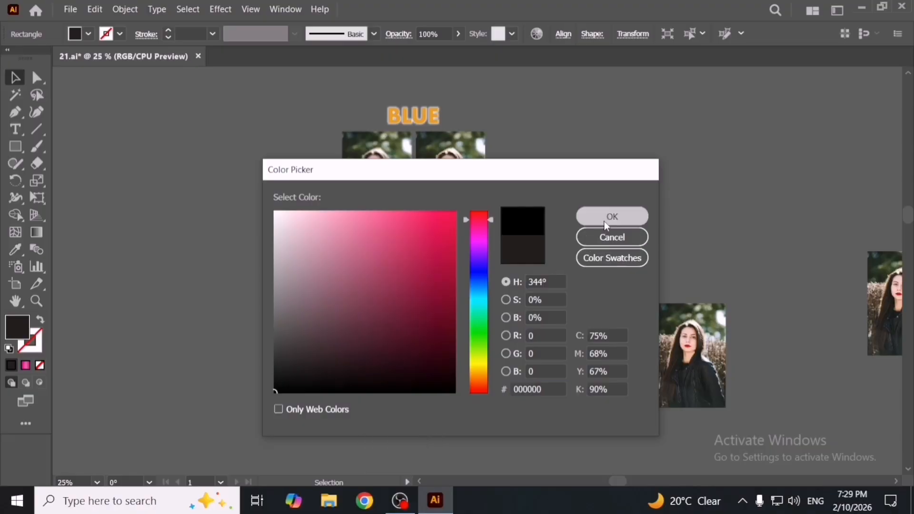
left_click(612, 216)
left_click(513, 244)
- Open the Mezzotint effect for the black rectangle and preview the Medium Dots and Short Lines types
scroll(314, 384, "up", 1)
left_click(314, 386)
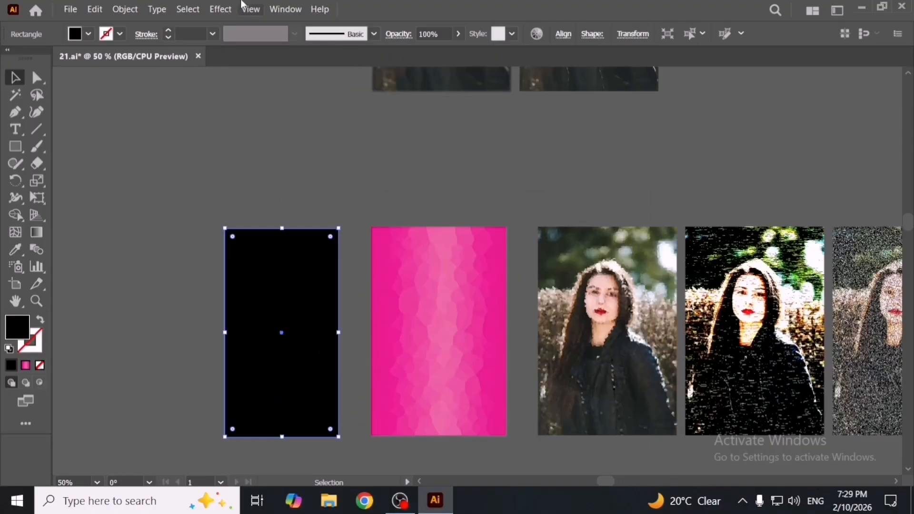
left_click(224, 11)
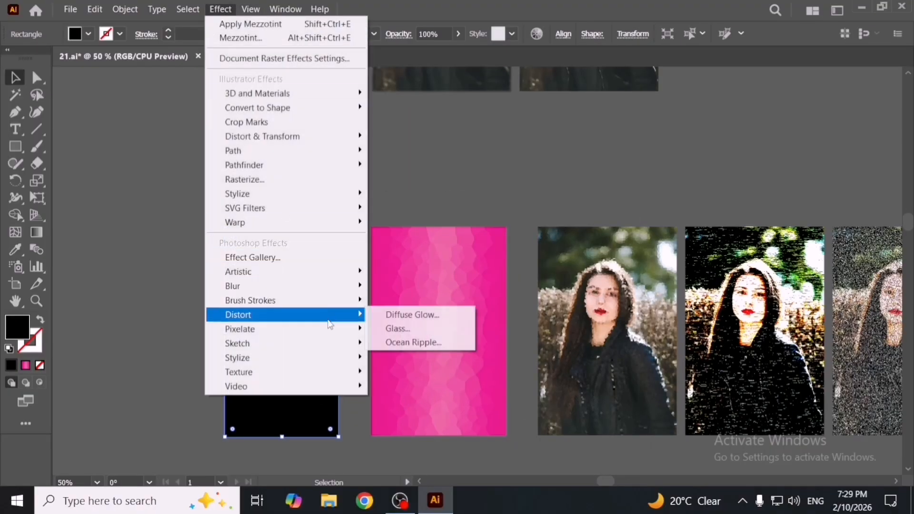
mouse_move(332, 328)
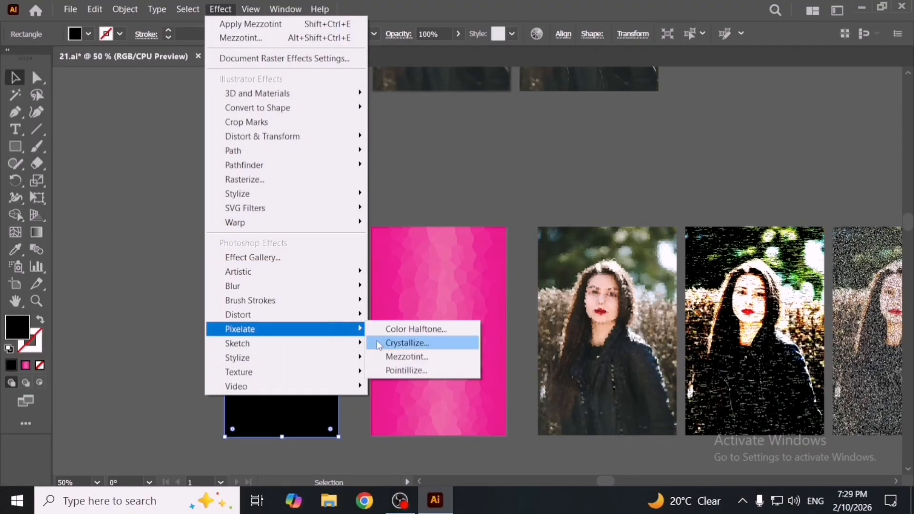
left_click(423, 362)
left_click(408, 313)
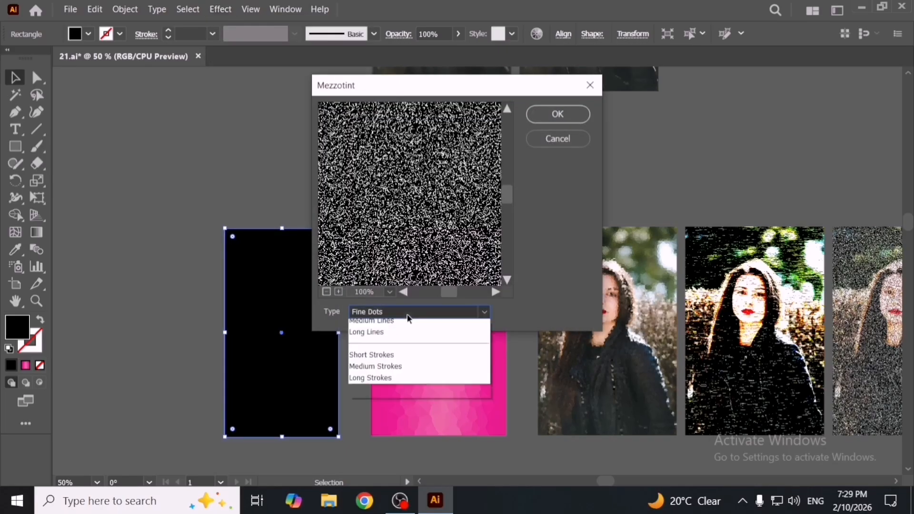
left_click(411, 338)
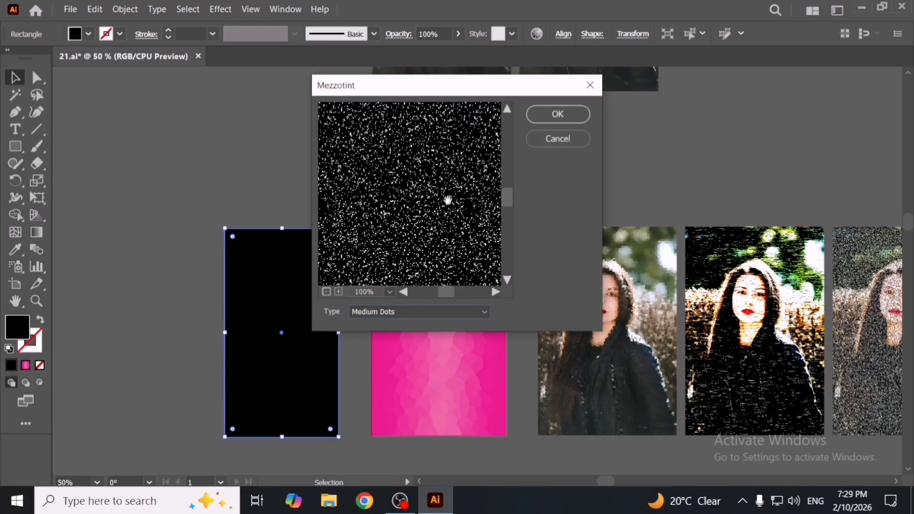
left_click(410, 312)
left_click(413, 381)
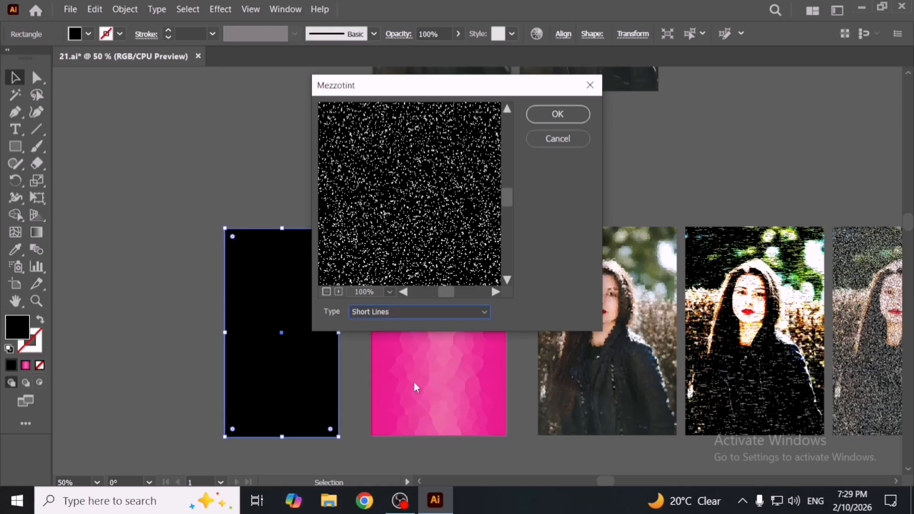
- Preview the Short Strokes type, then apply the mezzotint to the black rectangle with Medium Strokes
left_click(423, 313)
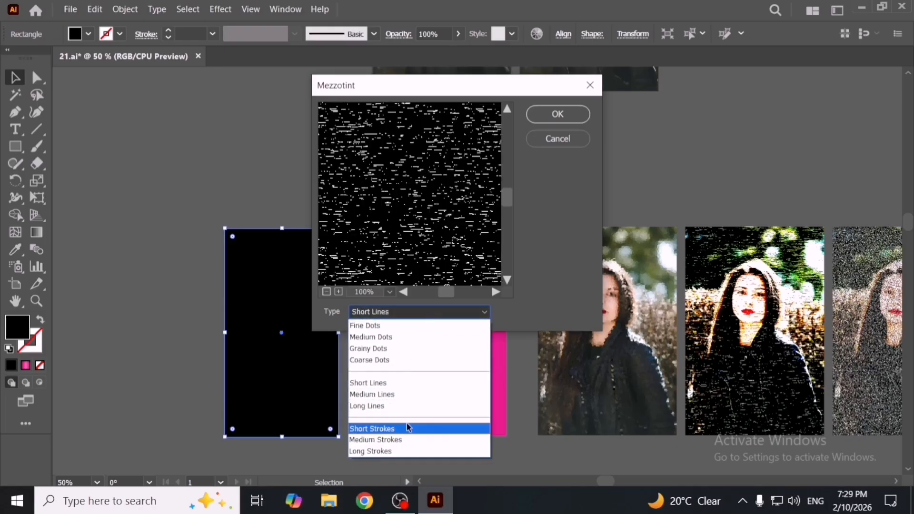
left_click(408, 426)
left_click(450, 311)
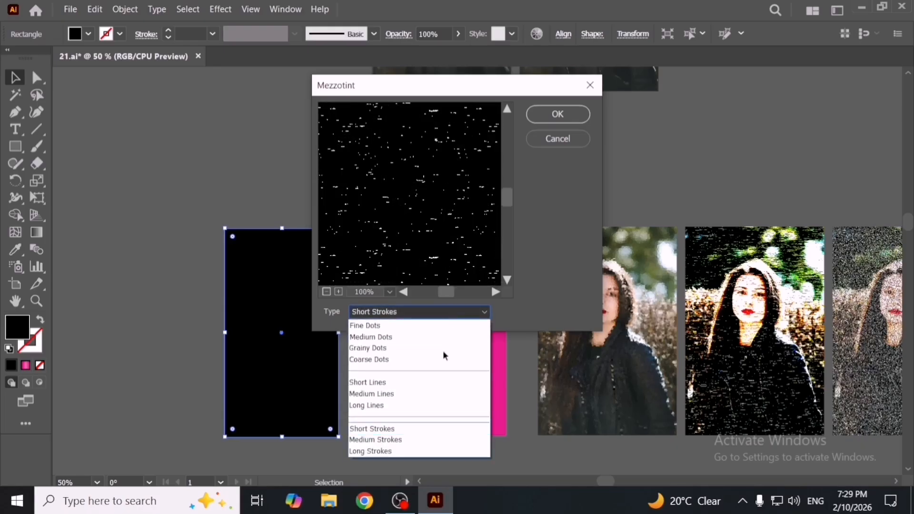
left_click(423, 439)
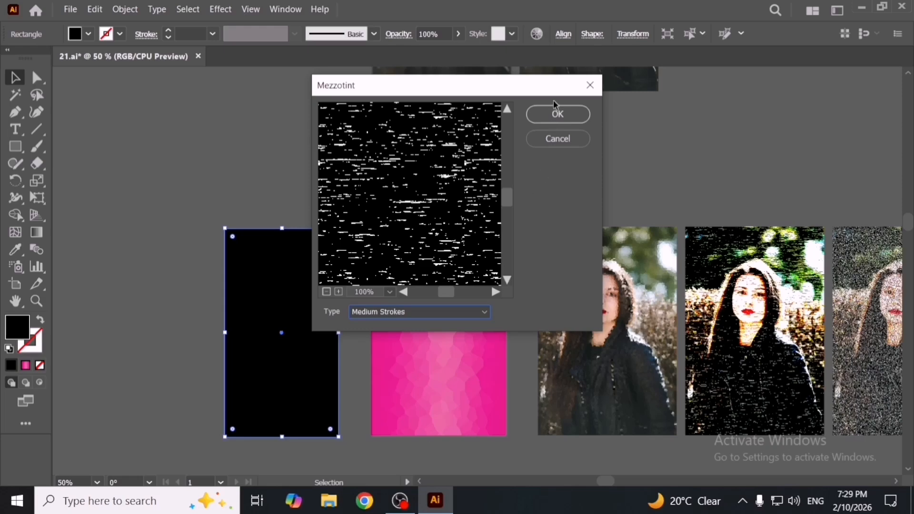
left_click(556, 112)
left_click(314, 200)
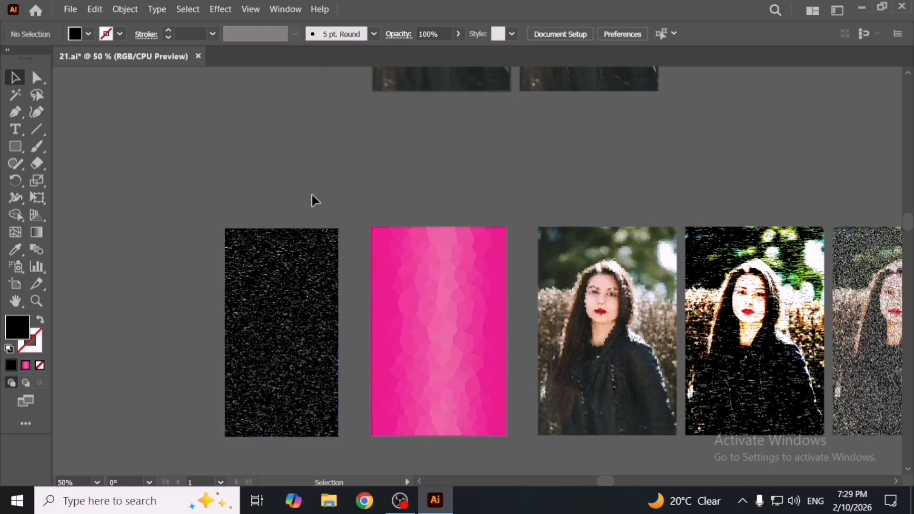
- Examine the mezzotint rectangle, the crystallized pink rectangle and the treated portraits in the lower row up close
scroll(480, 375, "down", 1)
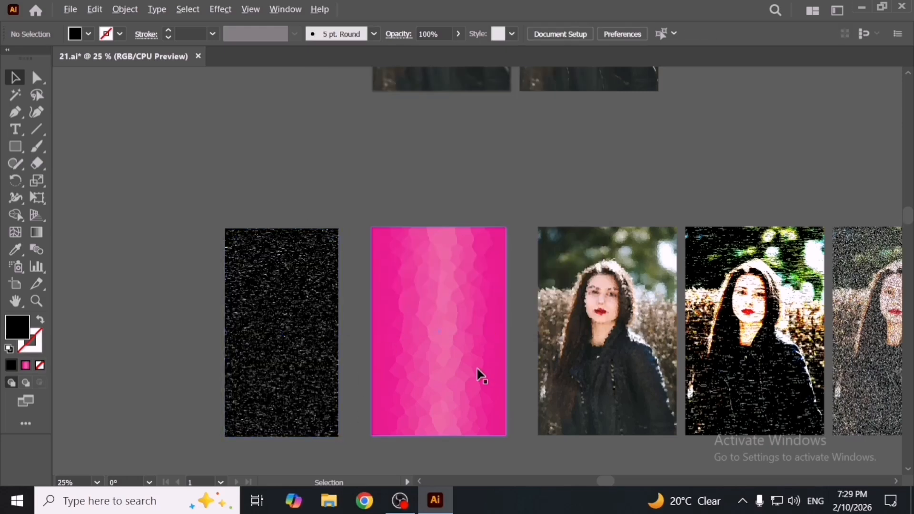
scroll(480, 375, "down", 2)
key("space")
key("space")
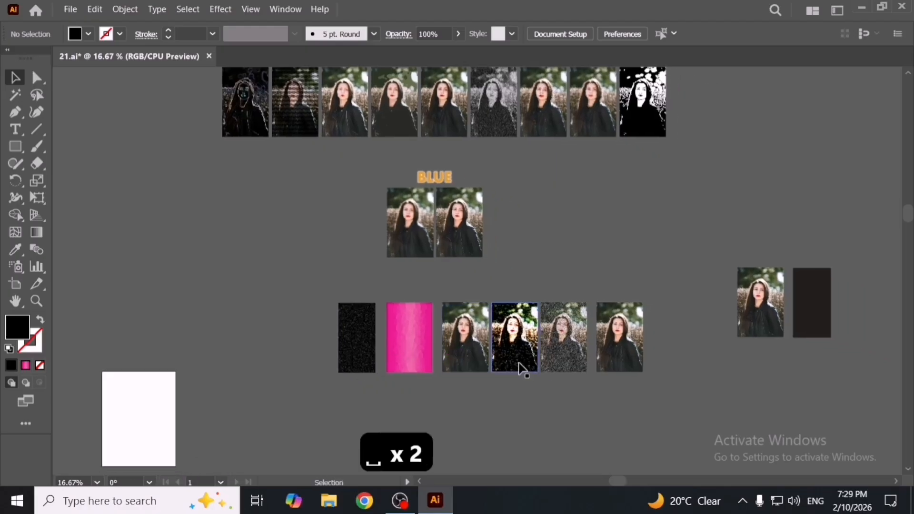
scroll(571, 368, "up", 1)
scroll(321, 288, "up", 3)
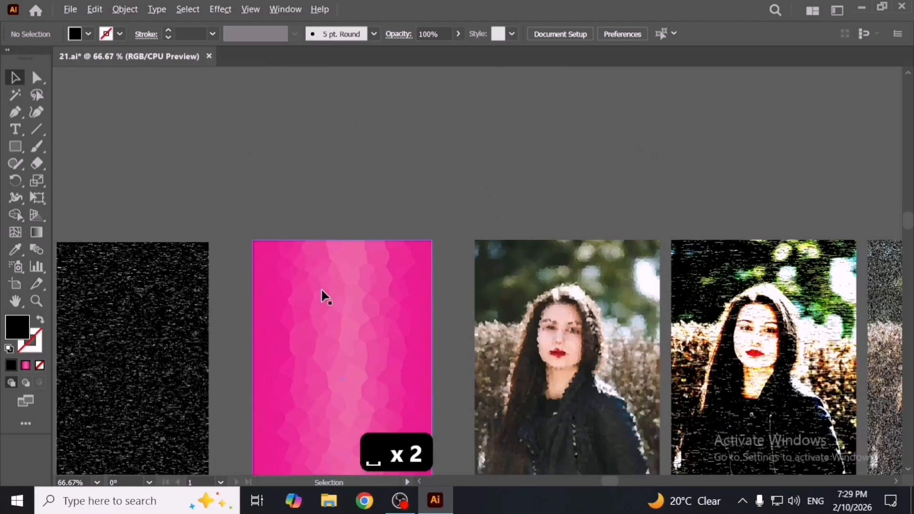
scroll(321, 288, "up", 2)
mouse_move(409, 266)
left_mouse_down()
mouse_move(479, 251)
mouse_move(413, 249)
left_mouse_up()
scroll(416, 269, "down", 2)
left_click_drag(520, 300, 400, 336)
scroll(422, 277, "down", 2)
scroll(399, 333, "up", 2)
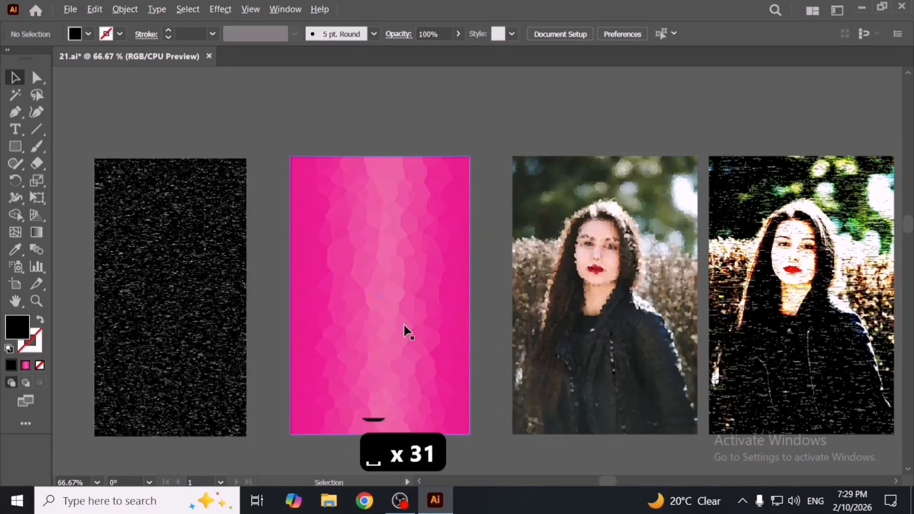
scroll(403, 331, "up", 1)
scroll(404, 331, "down", 3)
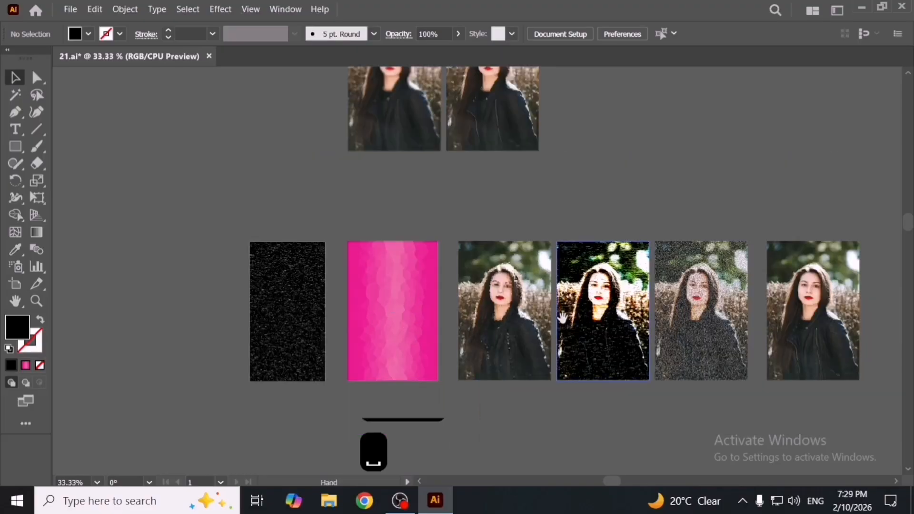
left_click_drag(563, 318, 421, 321)
scroll(590, 333, "down", 1)
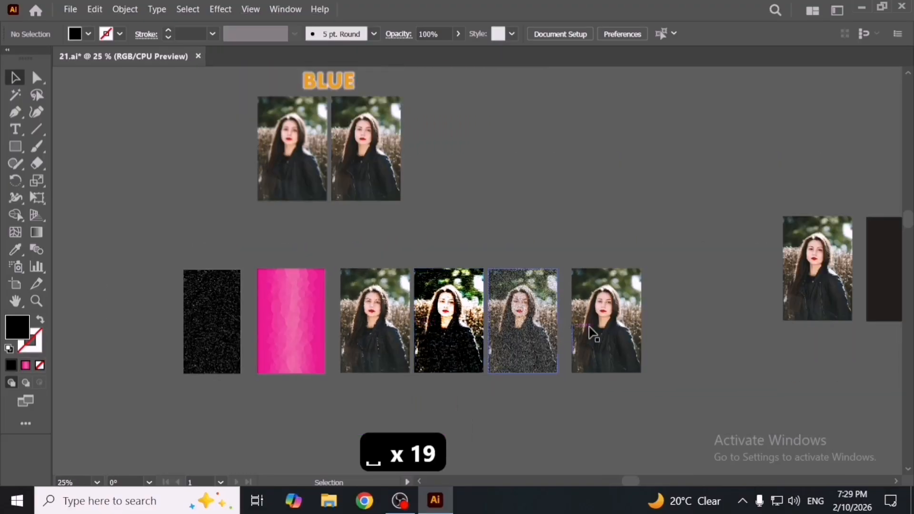
- Apply the Pointillize effect with a cell size of 224 to the plain portrait ending the lower row
left_click_drag(686, 311, 667, 311)
left_click(577, 304)
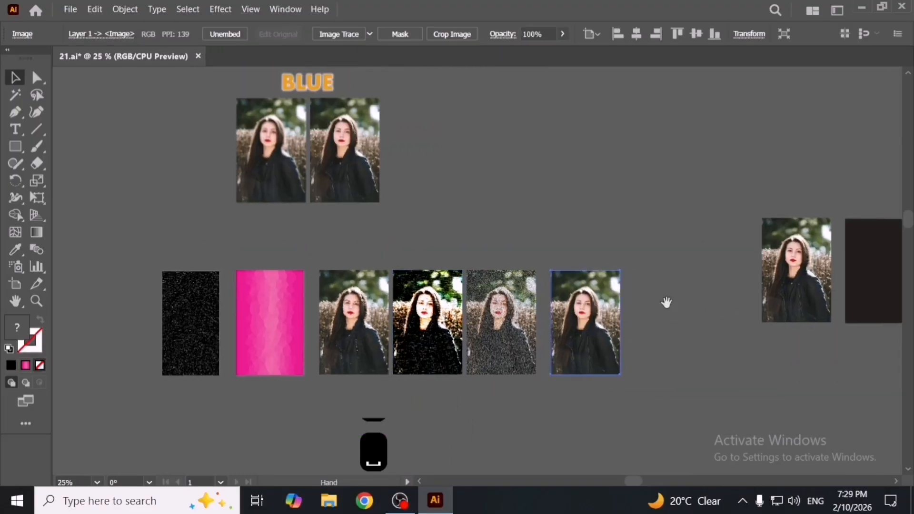
scroll(548, 348, "up", 1)
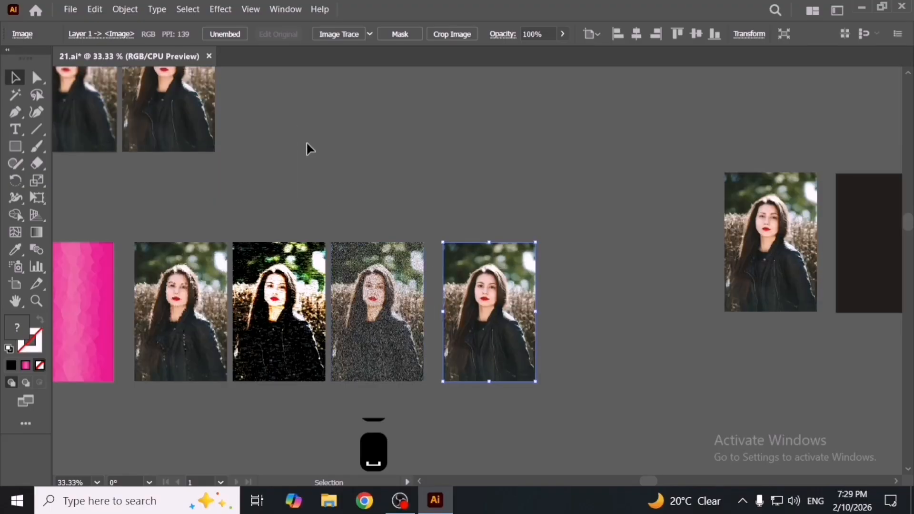
left_click(219, 11)
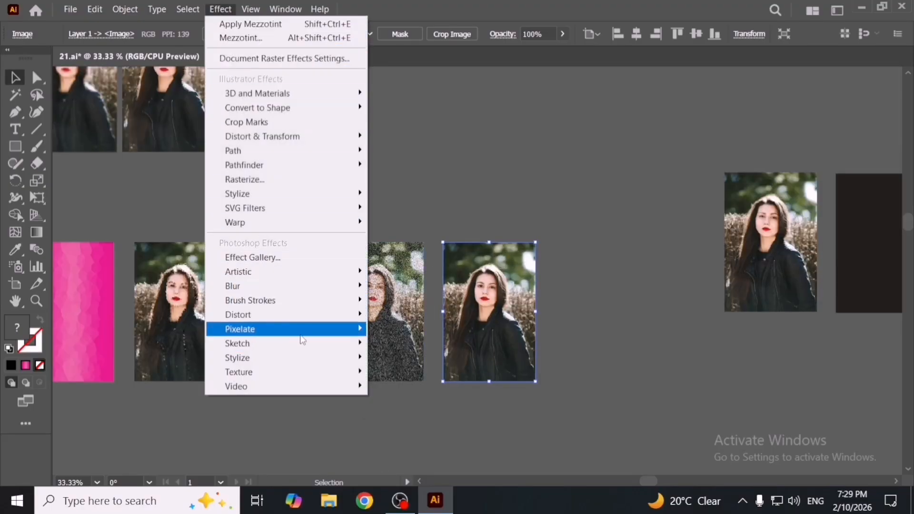
mouse_move(302, 334)
left_click(432, 371)
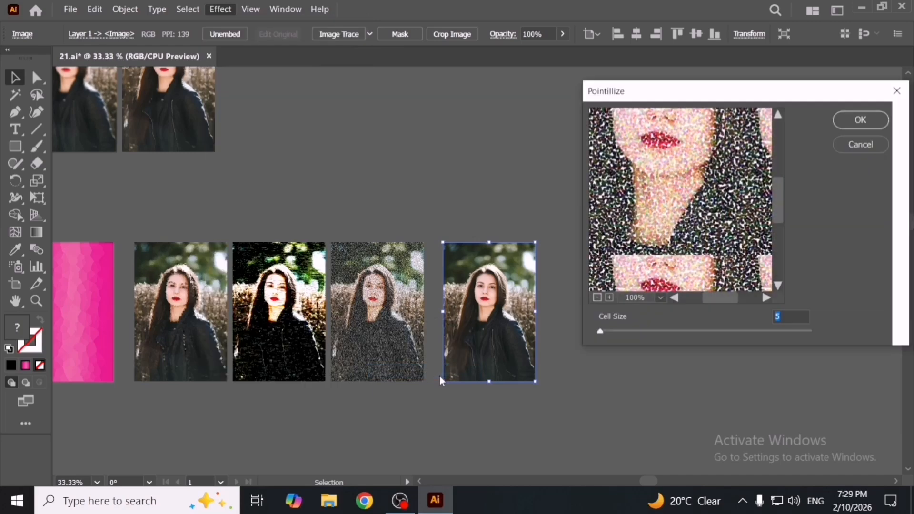
left_click_drag(661, 330, 718, 336)
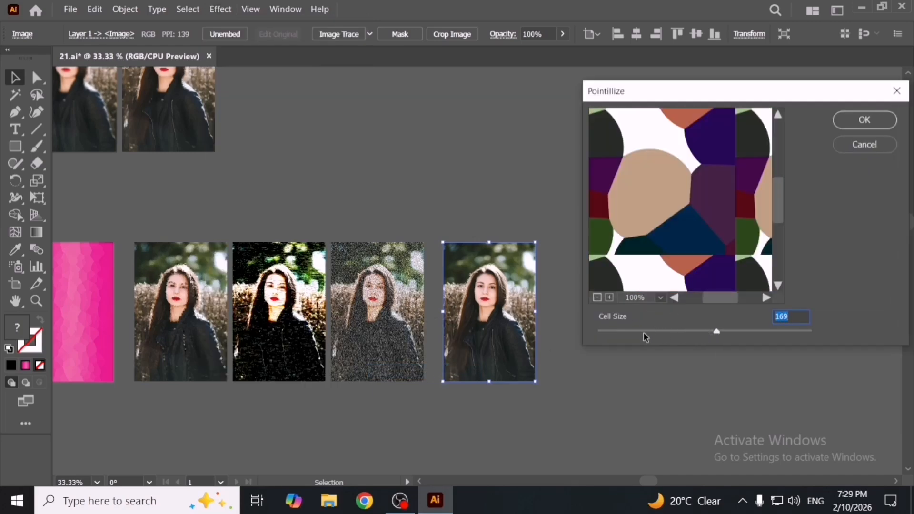
left_click_drag(645, 337, 757, 335)
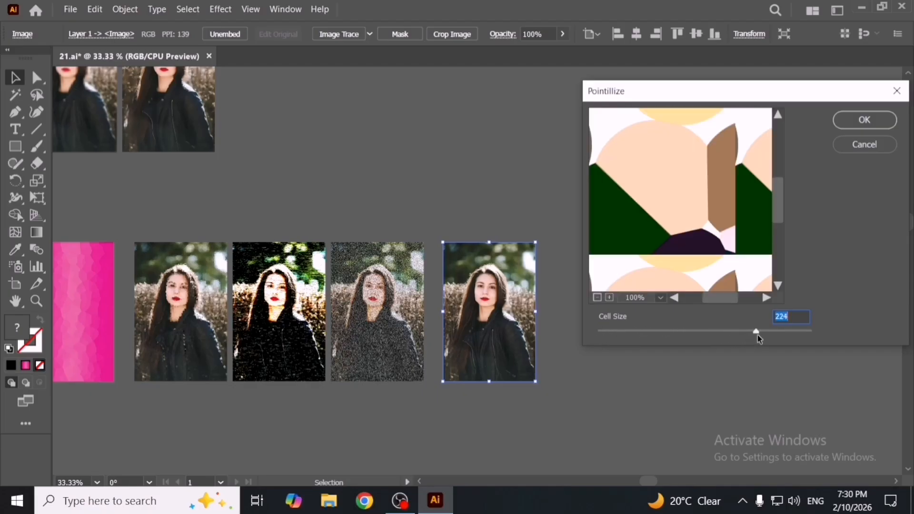
left_click(874, 128)
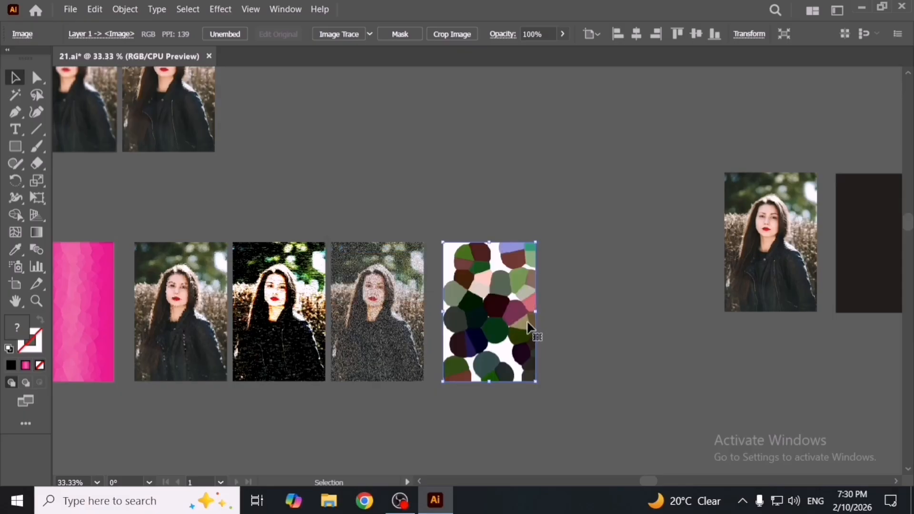
- Undo the Pointillize effect and delete the plain portrait at the end of the lower row
key("ctrl+z")
key("ctrl+z")
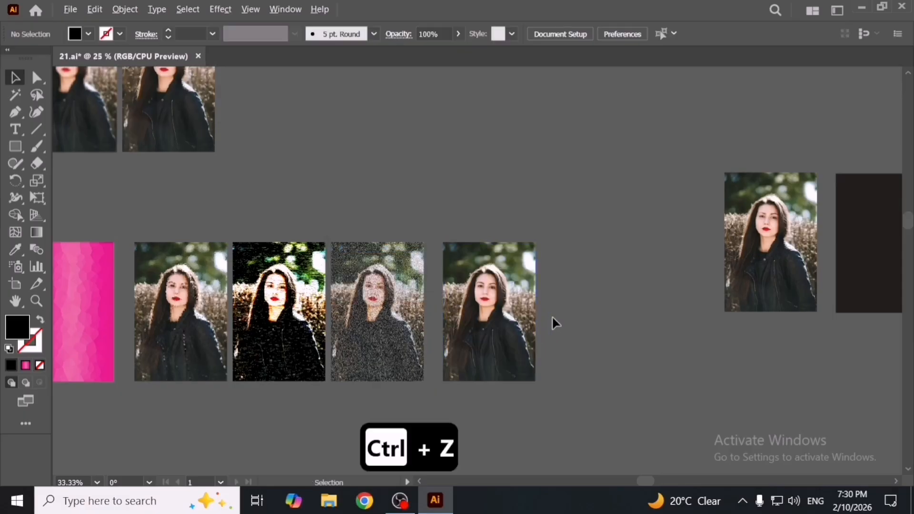
scroll(552, 315, "down", 2)
left_click(533, 328)
key("Delete")
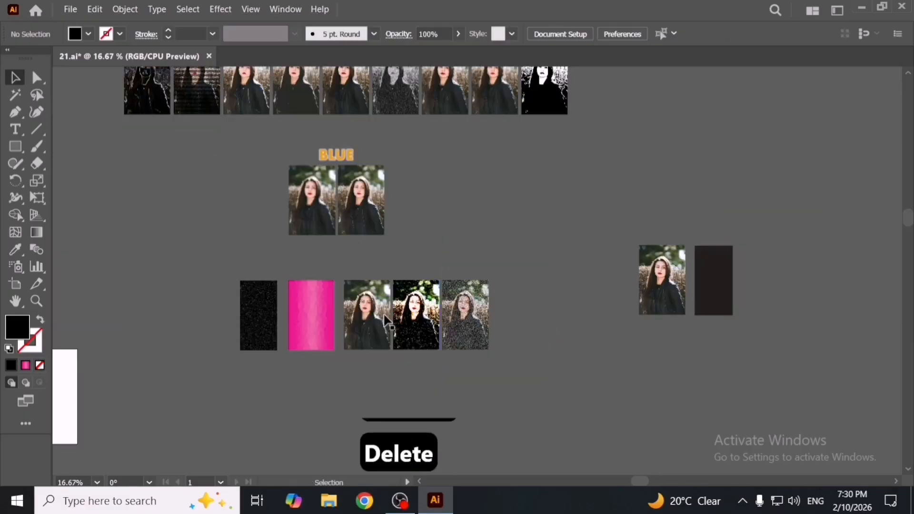
- Place the spare dark rectangle to the left of the mezzotint rectangle and sample that rectangle's black fill onto it
left_click_drag(718, 302, 220, 330)
scroll(253, 331, "up", 1)
key("o")
key("o")
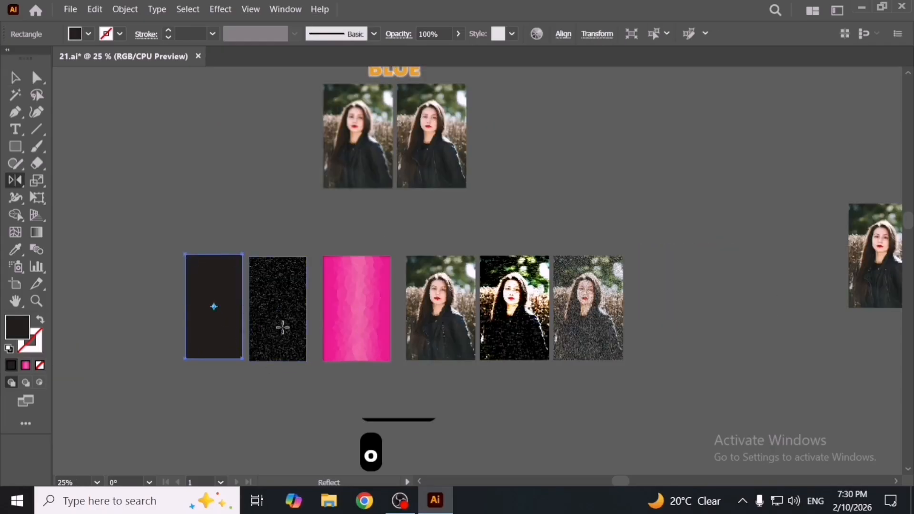
key("p")
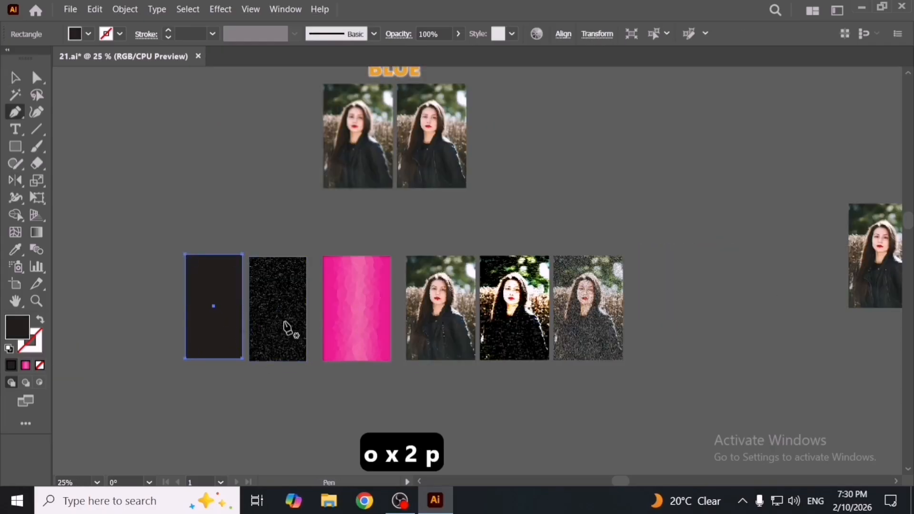
key("i")
left_click(288, 325)
key("v")
scroll(212, 337, "up", 2)
left_click_drag(210, 341, 212, 344)
- Fill the newly placed black rectangle with the pink gradient and close the gradient settings
left_click(221, 9)
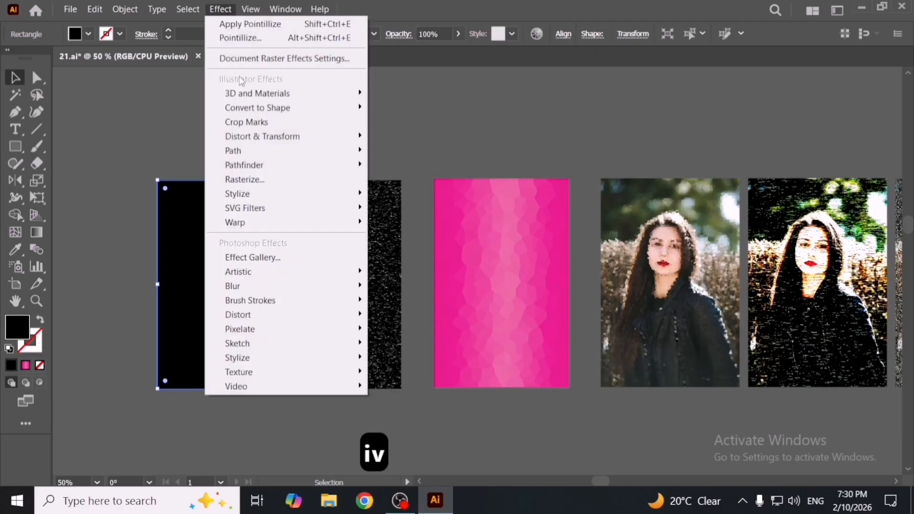
left_click(429, 115)
left_click(232, 245)
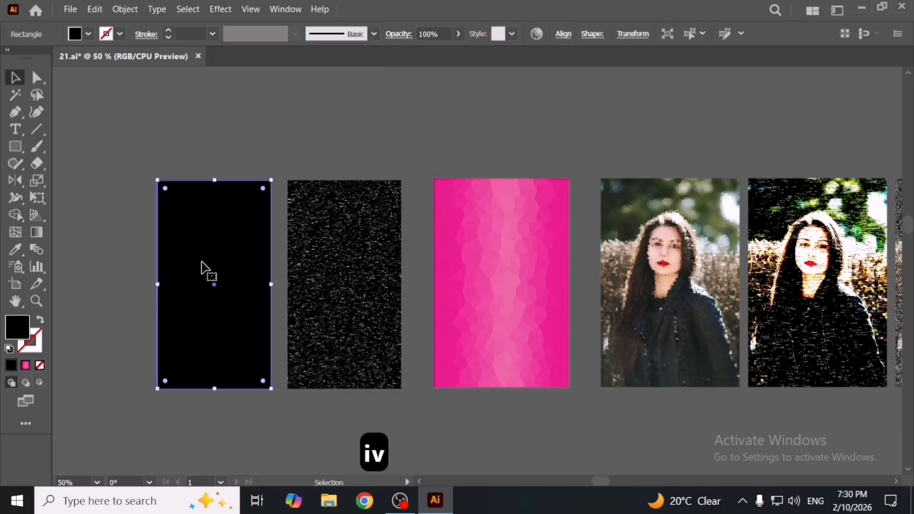
left_click(27, 365)
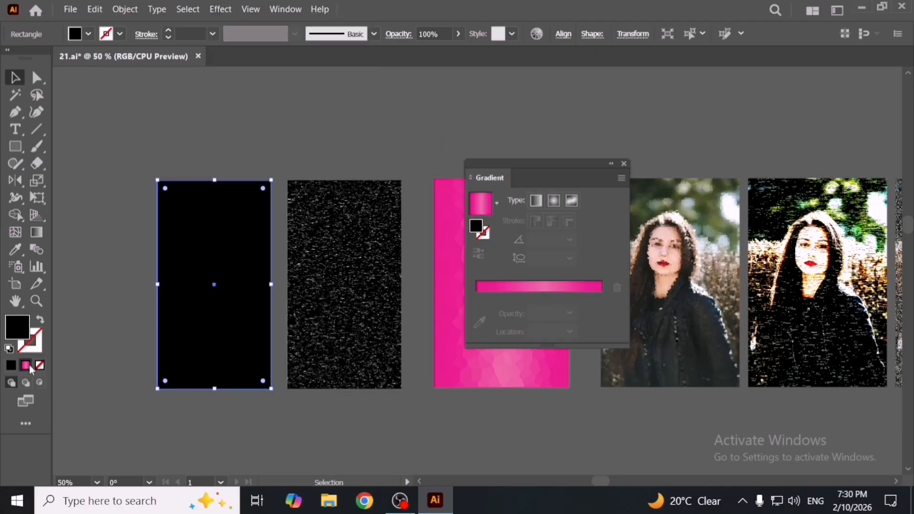
left_click(624, 164)
- Apply the Pointillize effect to the pink gradient rectangle with a cell size of 27
left_click(221, 10)
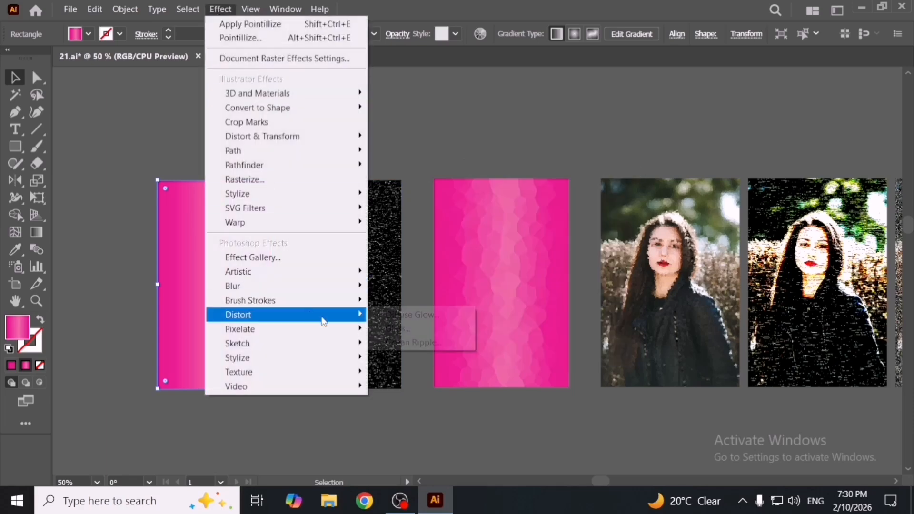
mouse_move(330, 328)
left_click(428, 368)
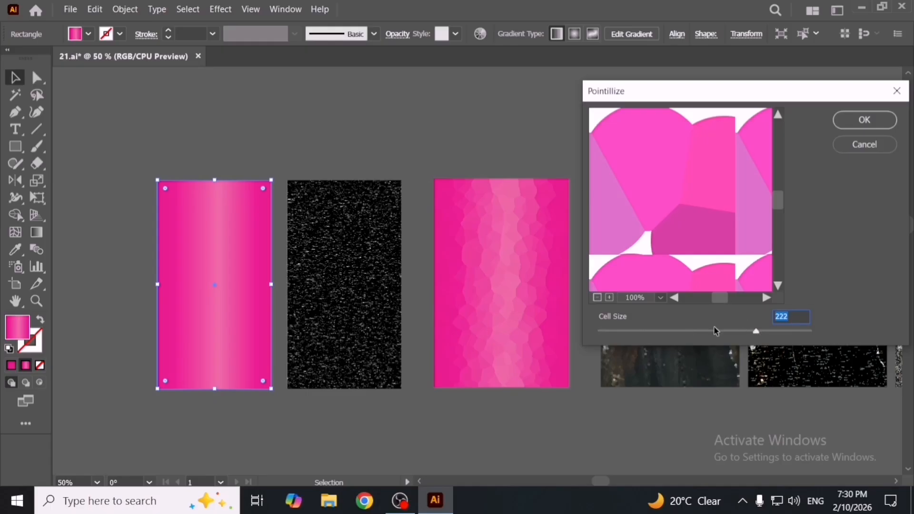
left_click_drag(716, 331, 685, 330)
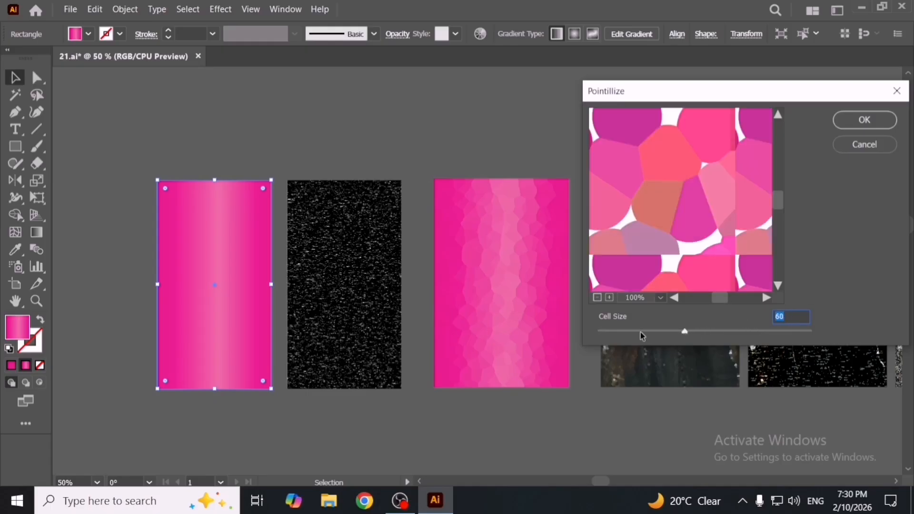
left_click_drag(638, 333, 616, 334)
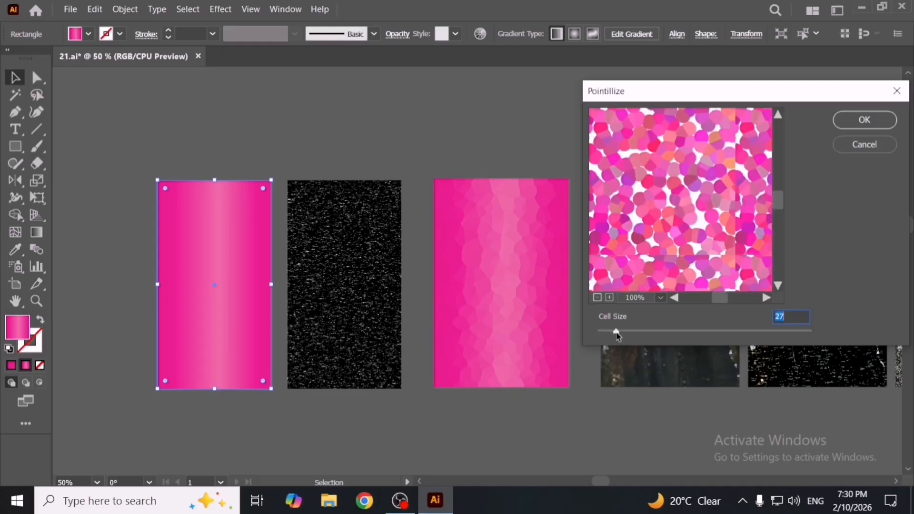
left_click(839, 123)
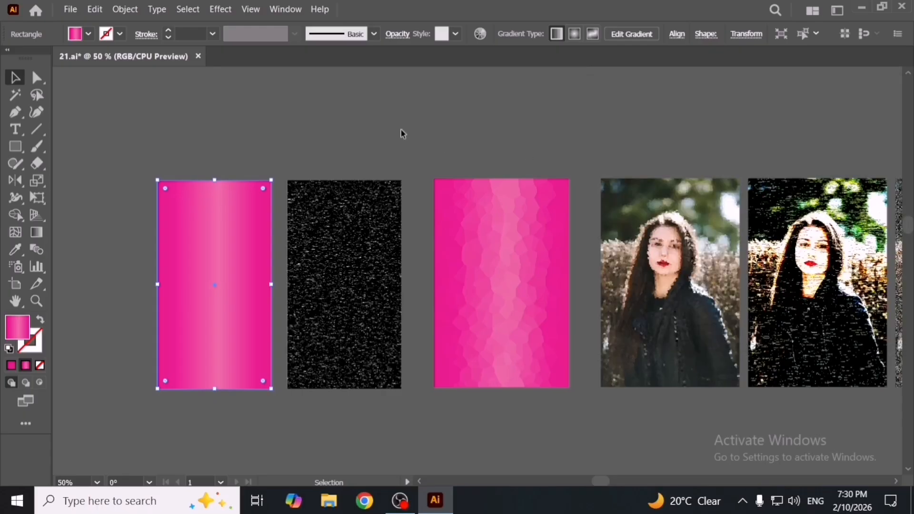
- Inspect the Pointillize dots on the pink gradient rectangle up close and delete that rectangle
left_click(388, 133)
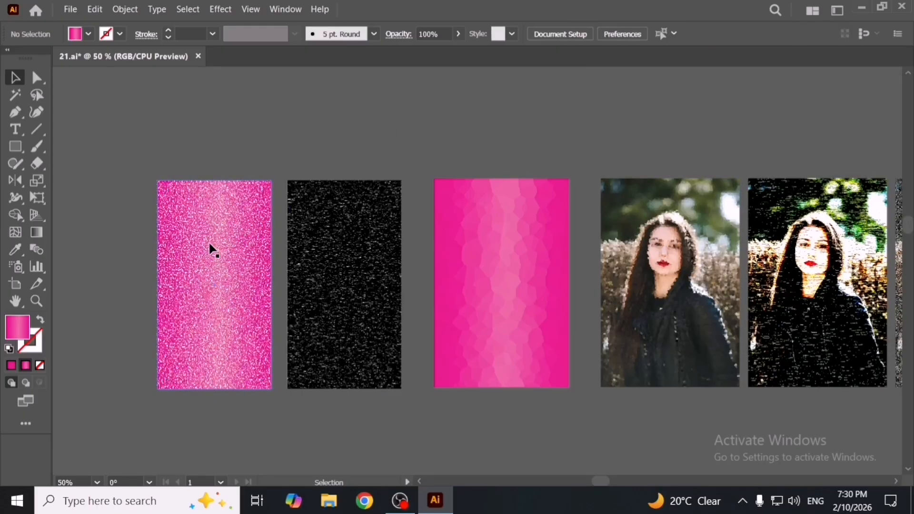
scroll(208, 245, "up", 3)
scroll(395, 240, "up", 5)
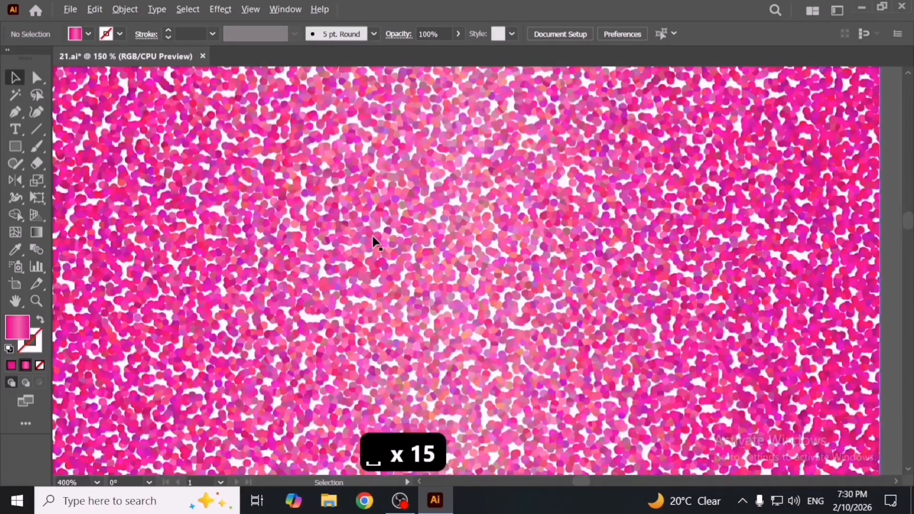
scroll(372, 237, "down", 8)
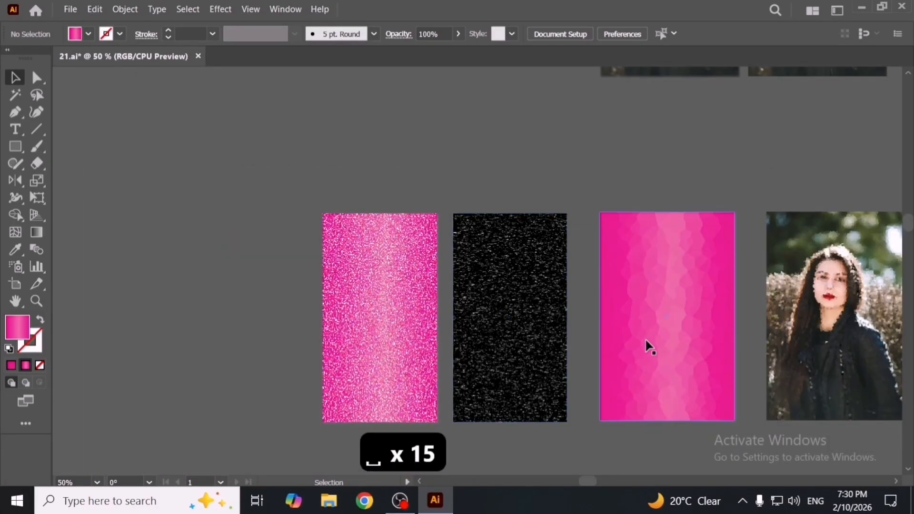
left_click_drag(650, 348, 500, 322)
left_click(250, 321)
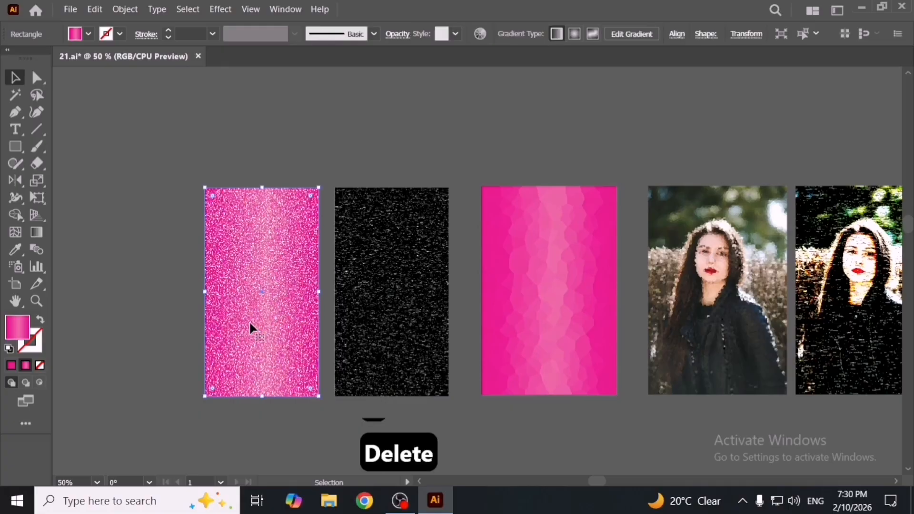
key("Delete")
scroll(262, 319, "down", 5)
left_click_drag(528, 335, 547, 336)
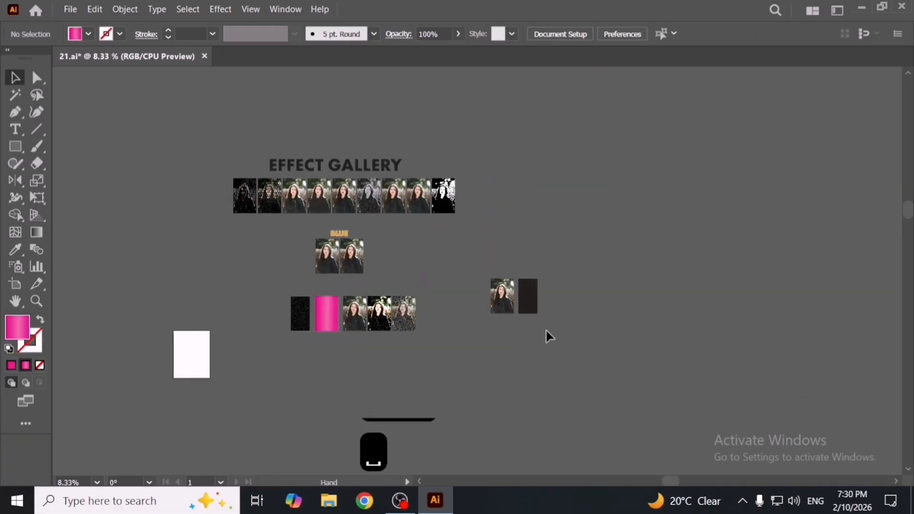
scroll(292, 310, "up", 2)
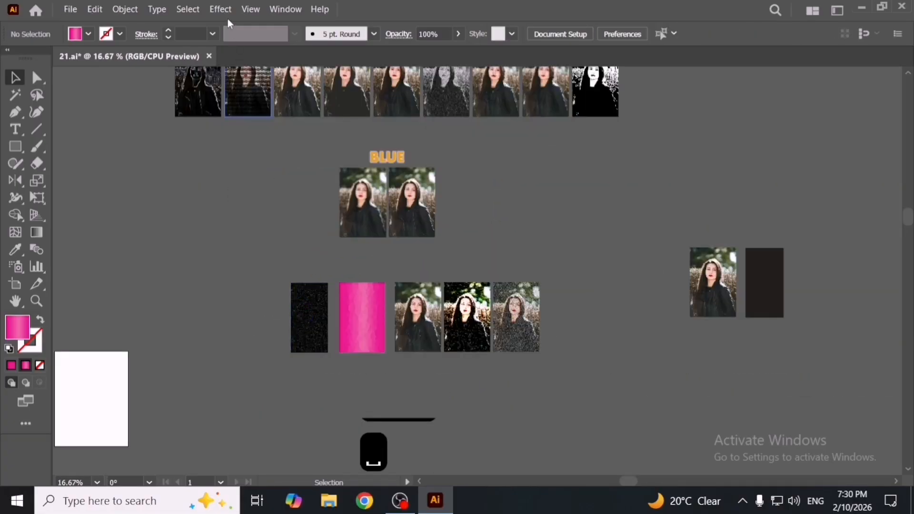
left_click(220, 11)
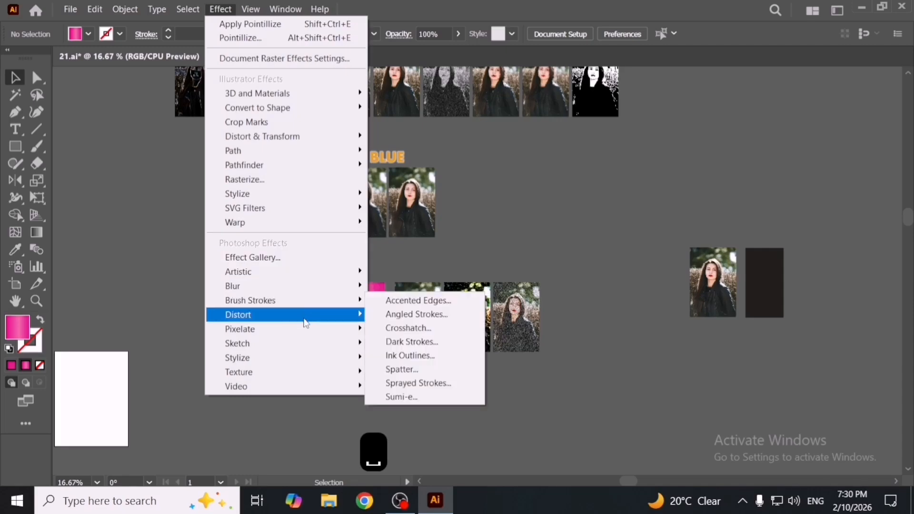
mouse_move(313, 331)
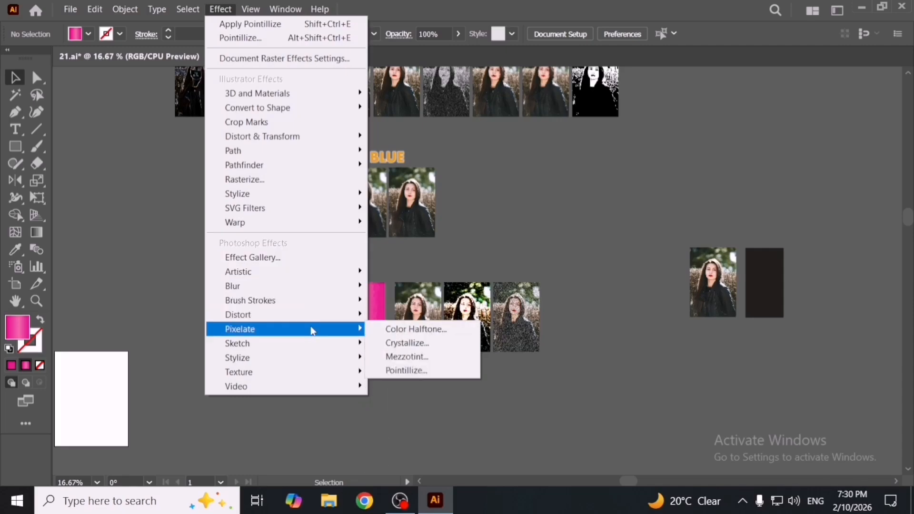
left_click(432, 344)
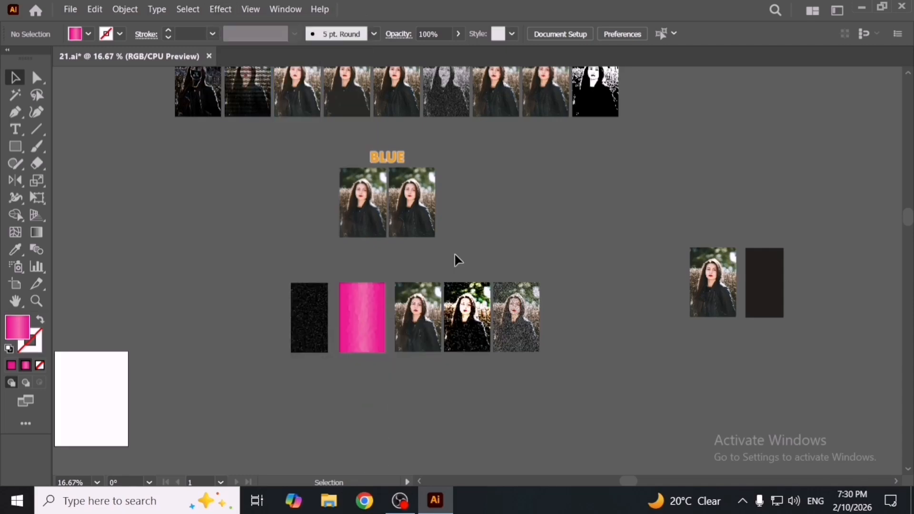
- Shift the lower row of two rectangles and three portraits slightly and distribute them evenly horizontally, aligned to the selection
scroll(410, 257, "up", 1, "alt")
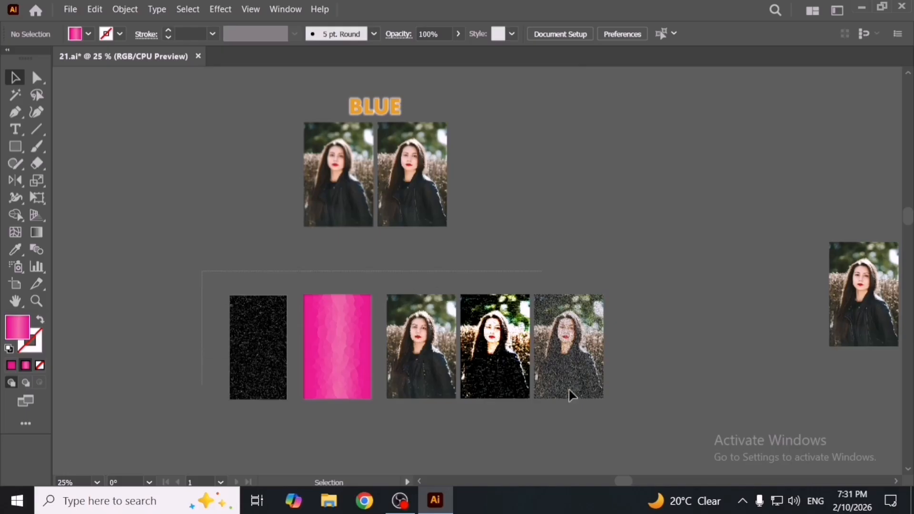
left_click(571, 395)
left_click_drag(578, 373, 568, 383)
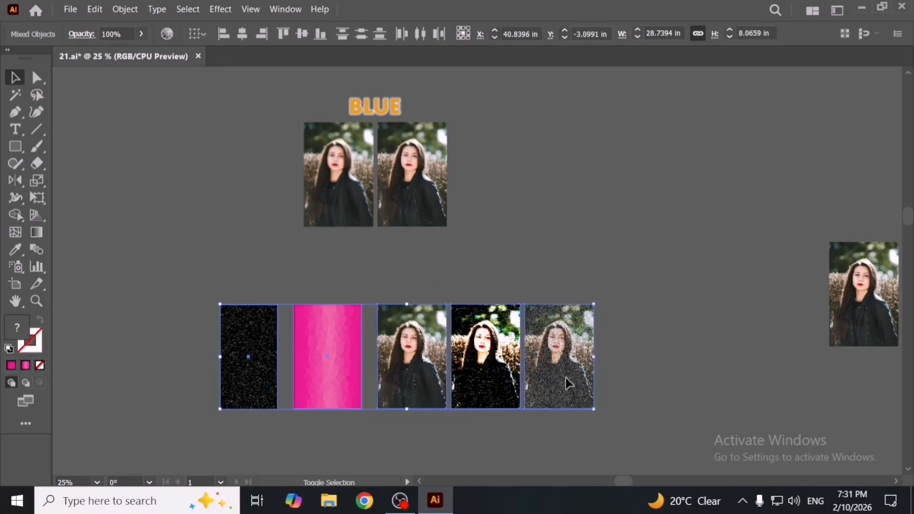
key("shift+F7")
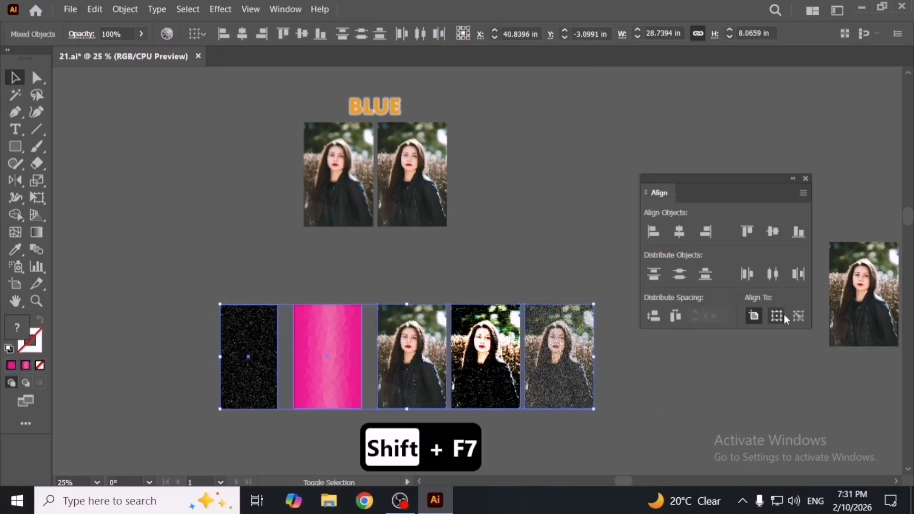
left_click(659, 316)
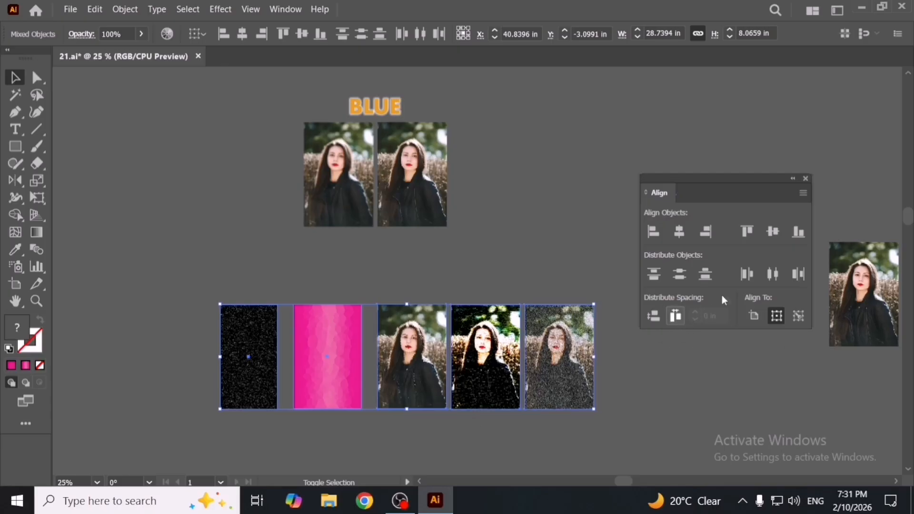
left_click(772, 269)
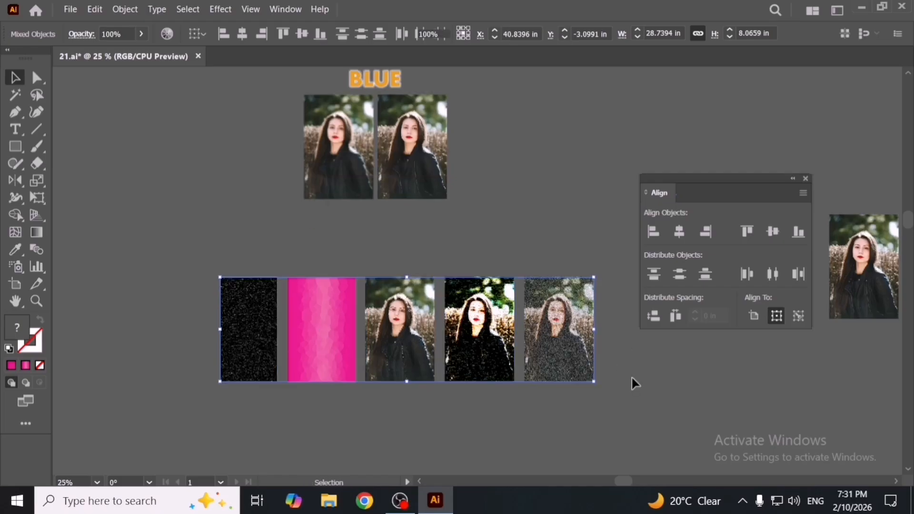
- Delete the spare dark rectangle beside the plain portrait, keeping the portrait
left_click(632, 376)
key("space")
left_click_drag(647, 367, 413, 420)
left_click_drag(513, 313, 727, 373)
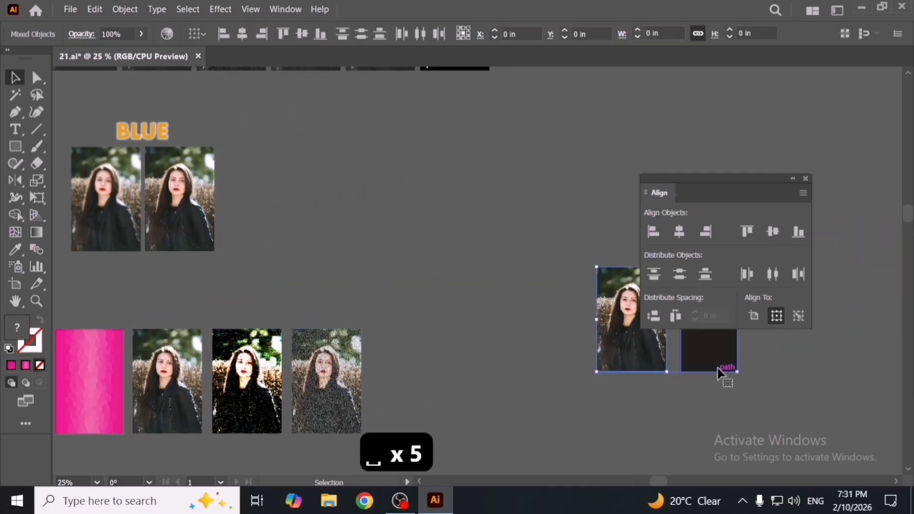
key("Delete")
left_click(726, 362)
key("Delete")
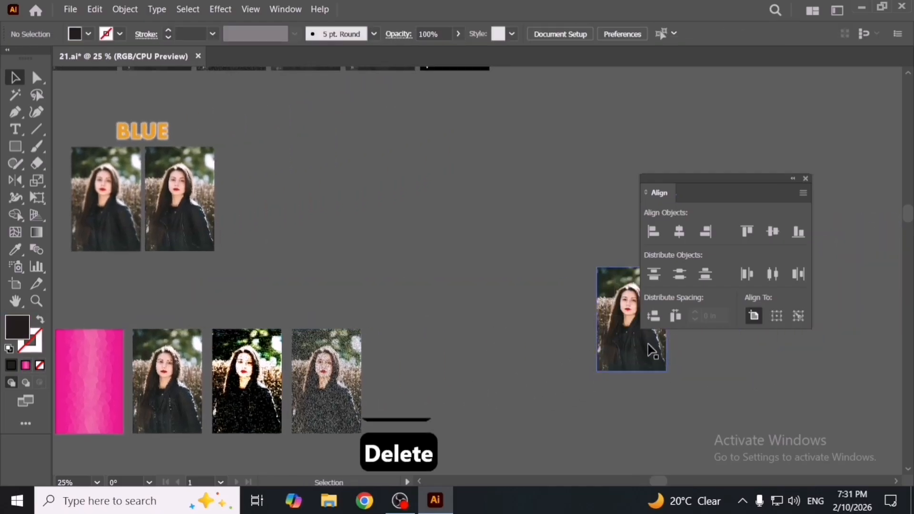
- Move the plain portrait closer to the effect samples, enlarge it proportionally and close the alignment settings
left_click_drag(653, 351, 478, 289)
key("space")
left_click_drag(489, 342, 491, 335)
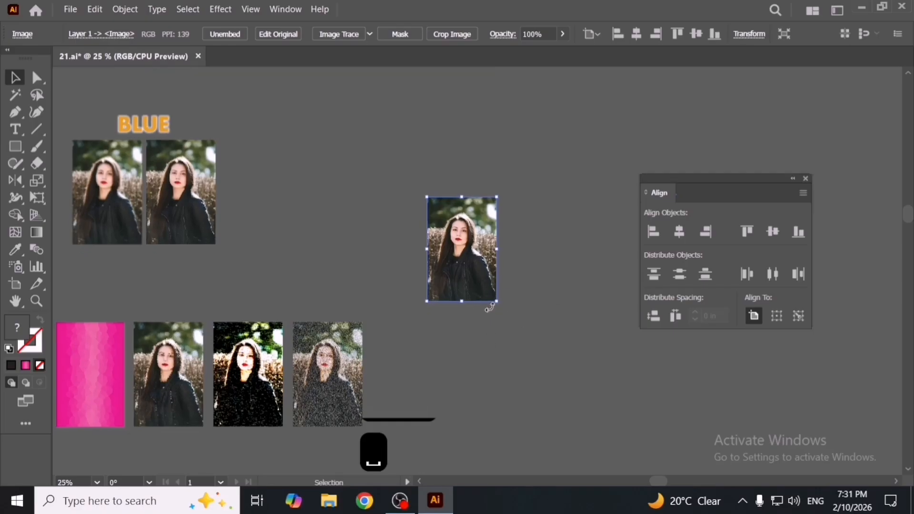
left_click_drag(497, 302, 526, 318)
left_click(805, 178)
key("space")
left_click_drag(400, 291, 572, 285)
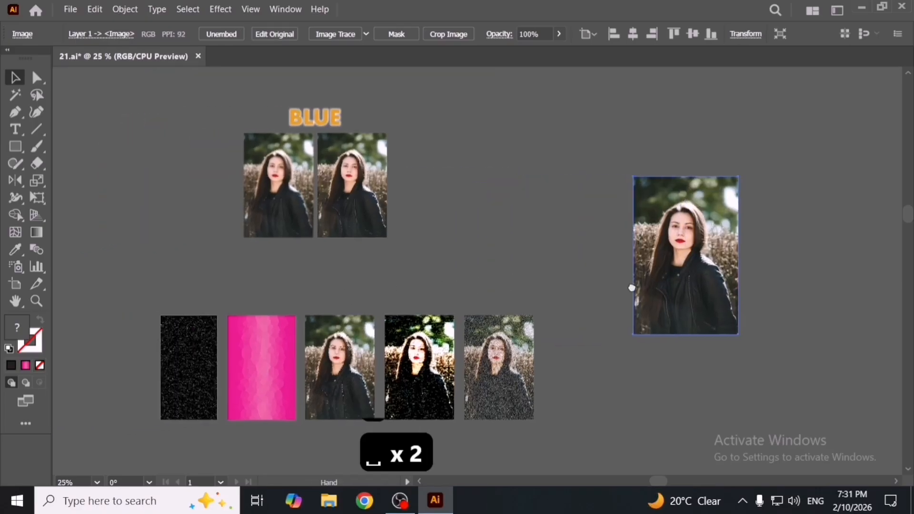
left_click_drag(453, 306, 537, 332)
- Place the plain portrait beside the end of the top gallery row and enlarge it further, level with that row's upper edge
scroll(548, 310, "down", 1)
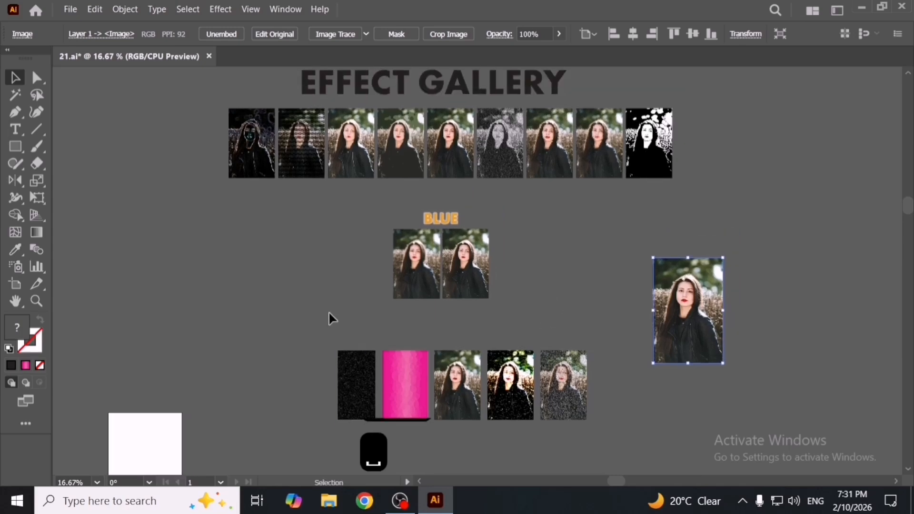
left_click_drag(357, 208, 598, 346)
left_click_drag(661, 379, 692, 230)
left_click_drag(701, 294, 704, 372)
left_click_drag(705, 316, 732, 317)
- Place the BLUE text and its two portraits beside the large portrait and enlarge the group to about 11.81 by 10.59 in
left_click_drag(584, 357, 631, 354)
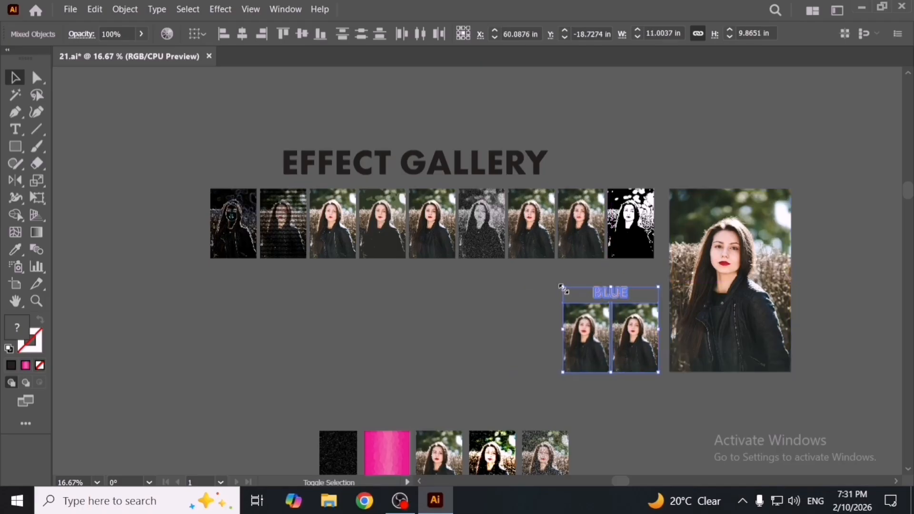
left_click_drag(563, 288, 556, 283)
key("space")
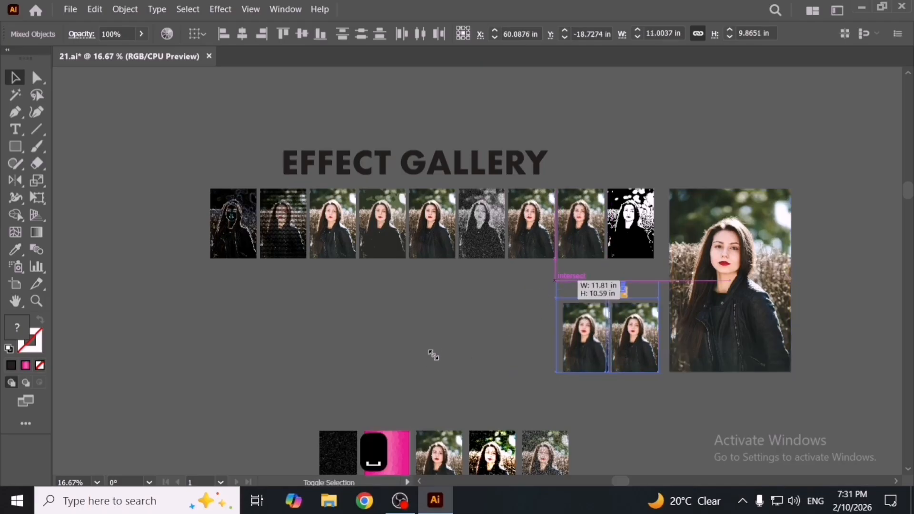
left_click(403, 355)
key("space")
- Move the row of two rectangles and three portraits up beside the BLUE pair, beneath the top gallery row
scroll(371, 321, "down", 2)
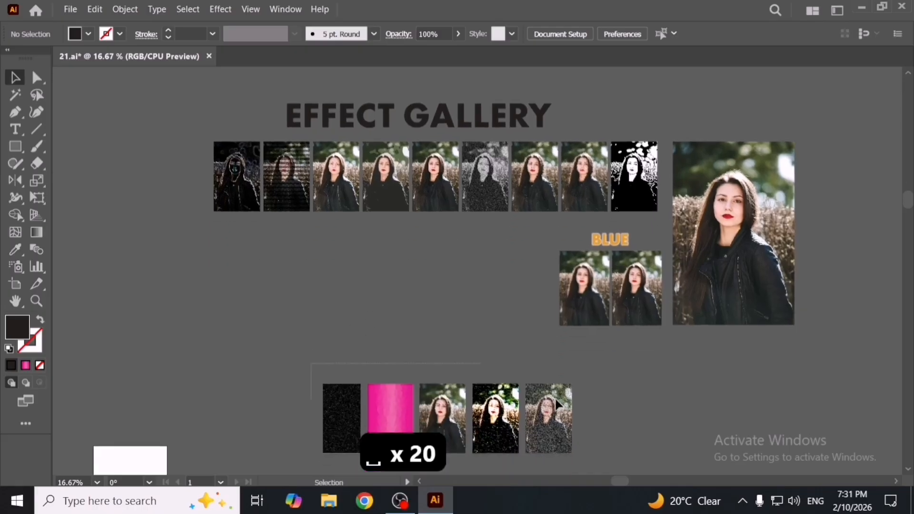
left_click_drag(597, 455, 596, 452)
left_click_drag(556, 444, 526, 309)
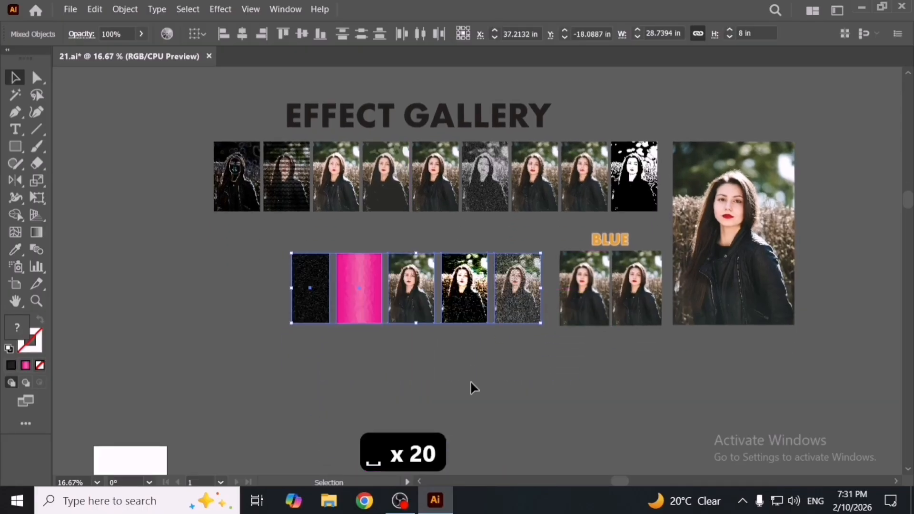
left_click(472, 383)
- Review the arranged samples and the Photoshop effect categories, including Artistic, Brush Strokes, Sketch, Stylize and Texture
key("space")
left_click_drag(343, 322, 331, 363)
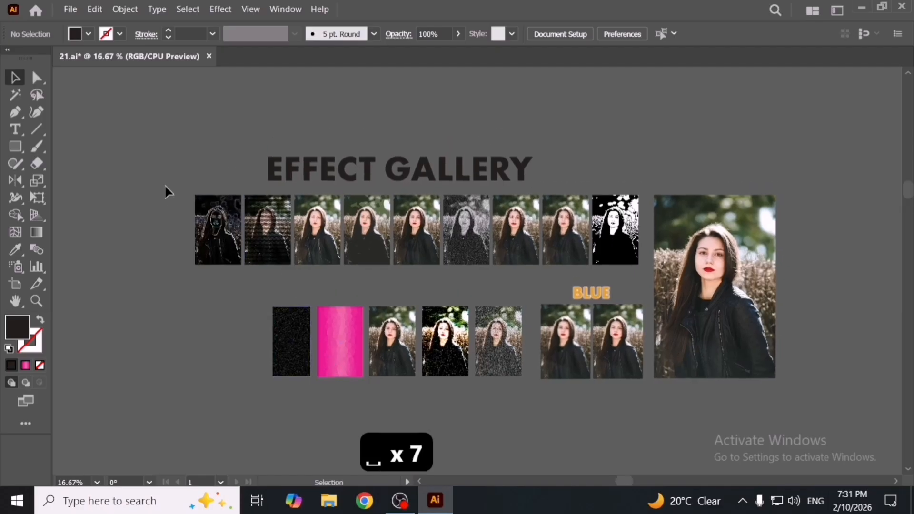
left_click_drag(437, 325, 392, 318)
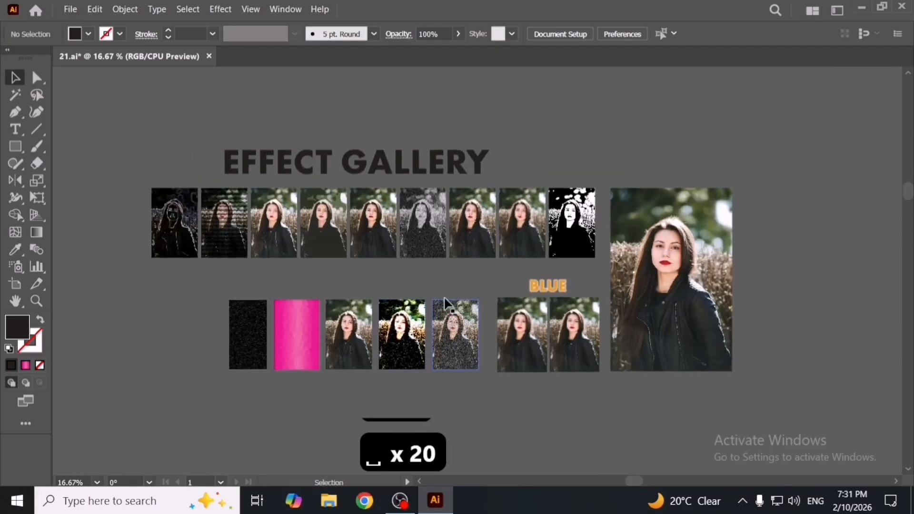
scroll(445, 303, "up", 1)
scroll(450, 317, "down", 1)
left_click_drag(435, 271, 404, 286)
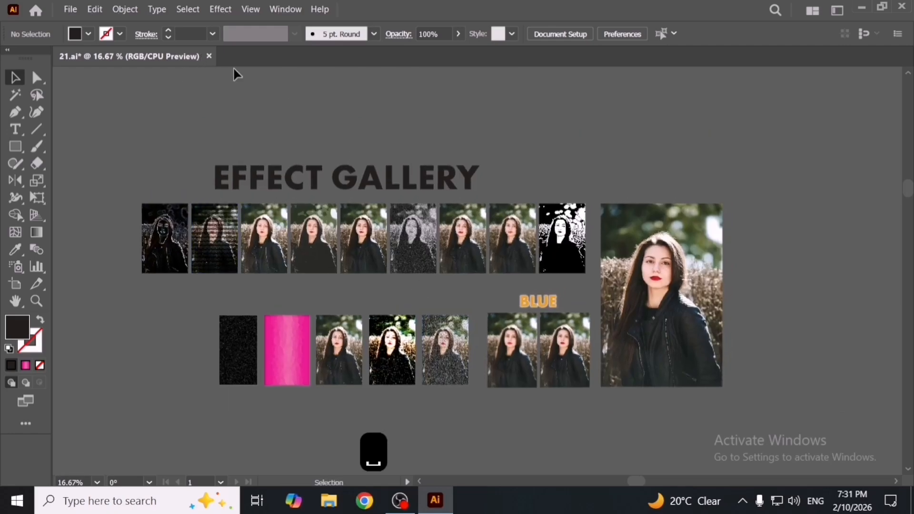
left_click(217, 10)
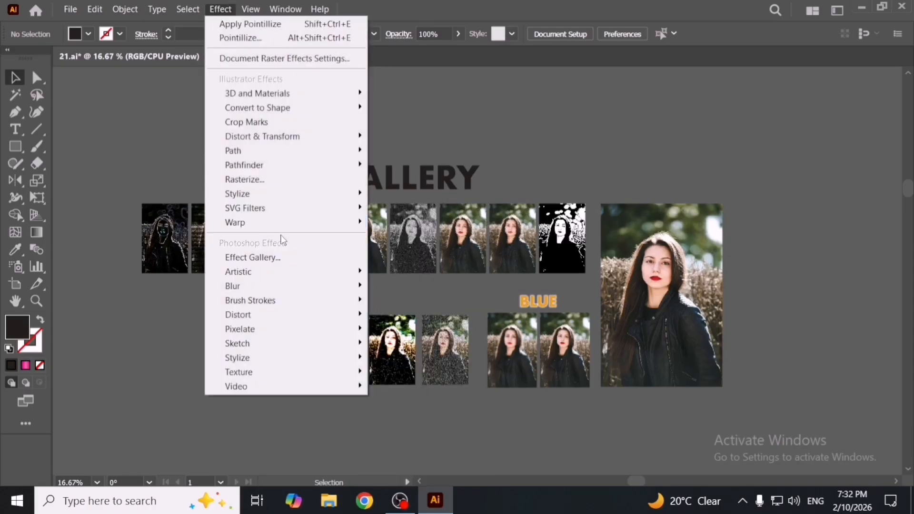
left_click(229, 12)
left_click(224, 12)
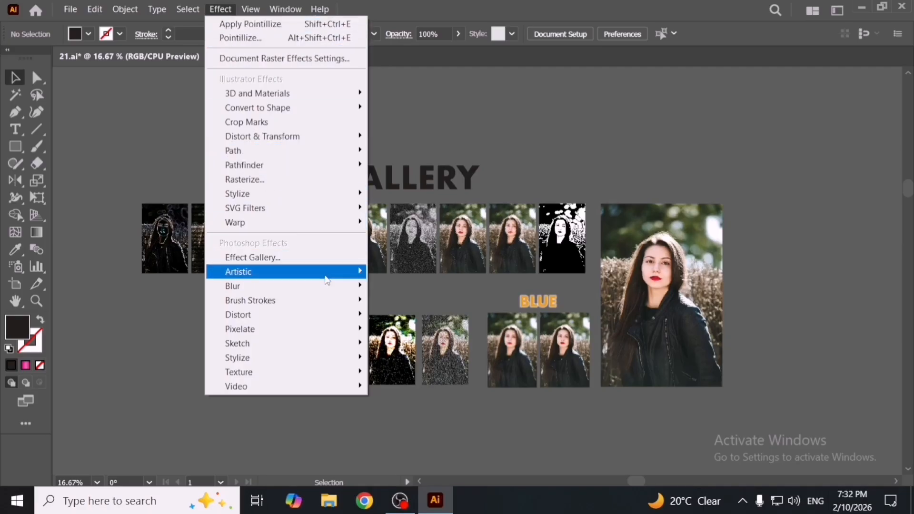
mouse_move(327, 280)
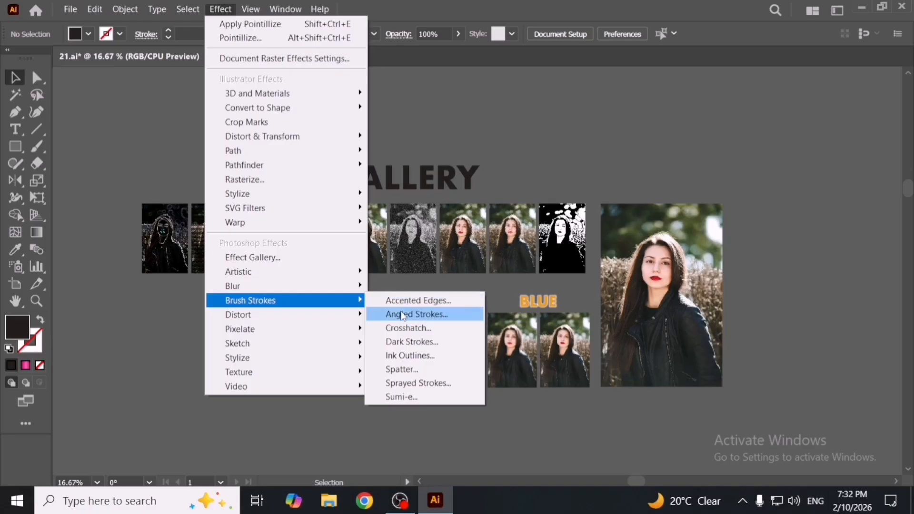
mouse_move(323, 319)
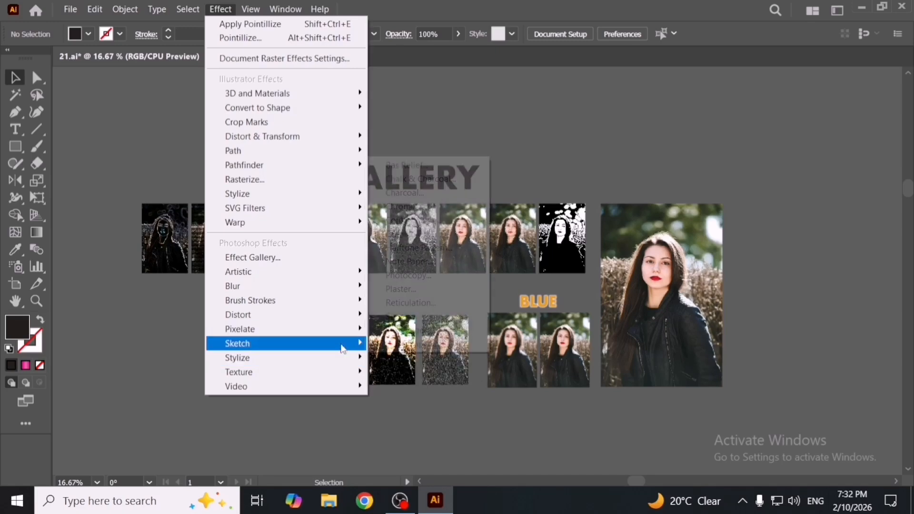
mouse_move(360, 347)
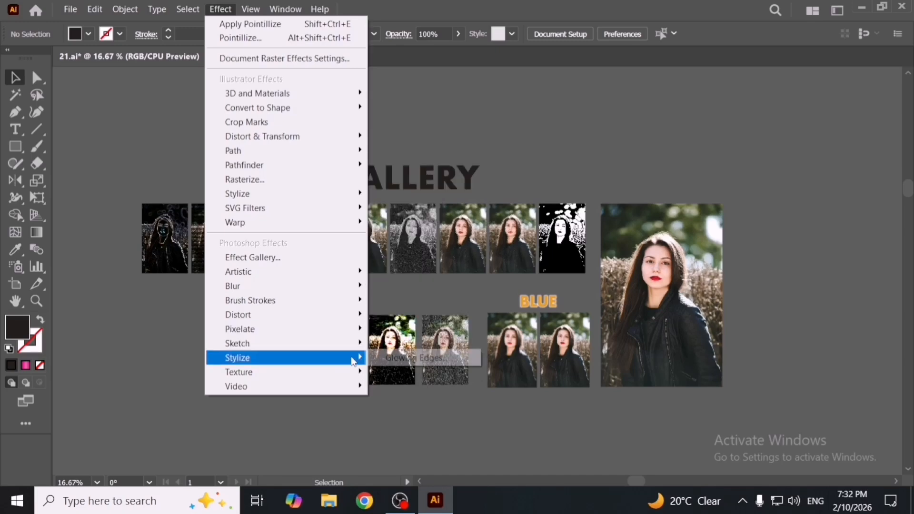
mouse_move(353, 377)
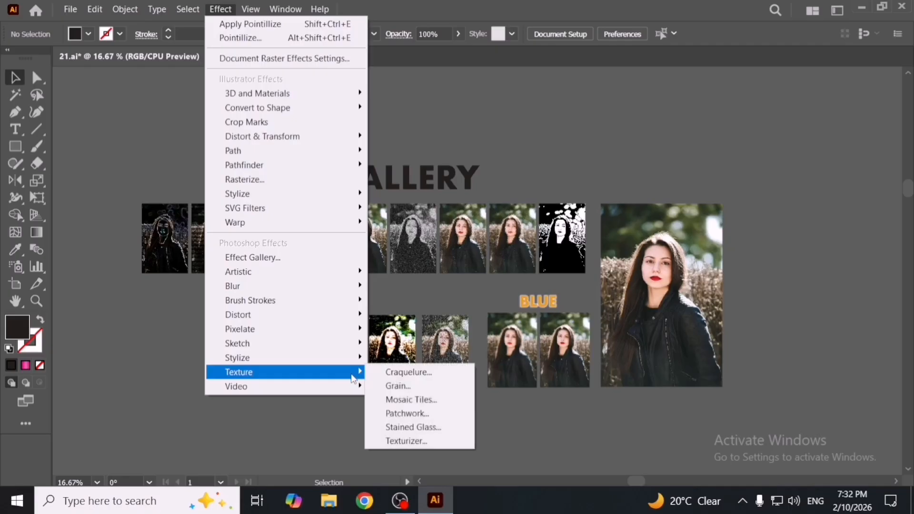
left_click(341, 414)
- Display the artwork in full-screen mode and frame the complete effect gallery
key("f")
key("f")
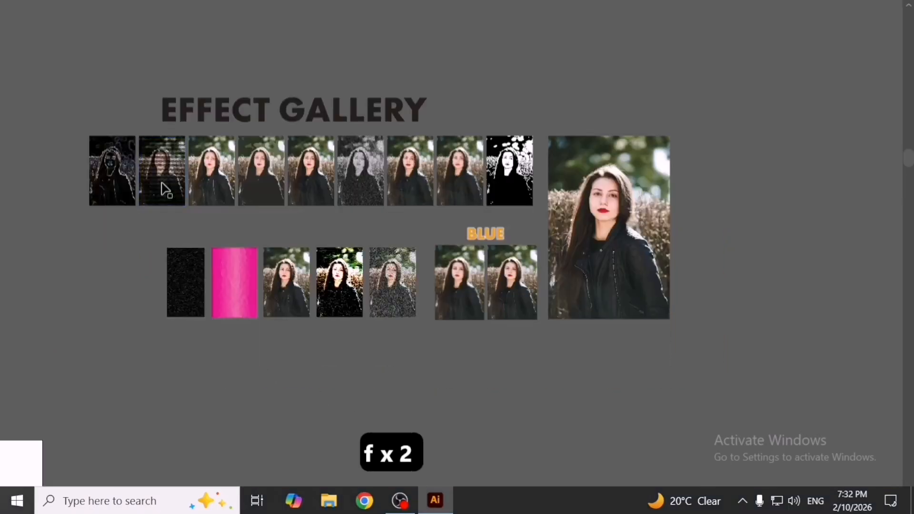
key("space")
key("space")
key("space")
key("space")
key("space")
left_click_drag(123, 108, 766, 409)
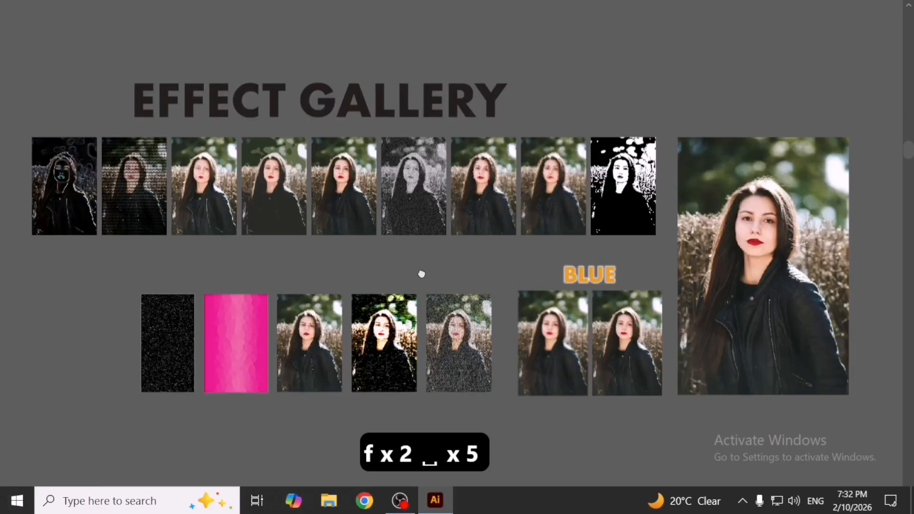
left_click_drag(420, 273, 439, 292)
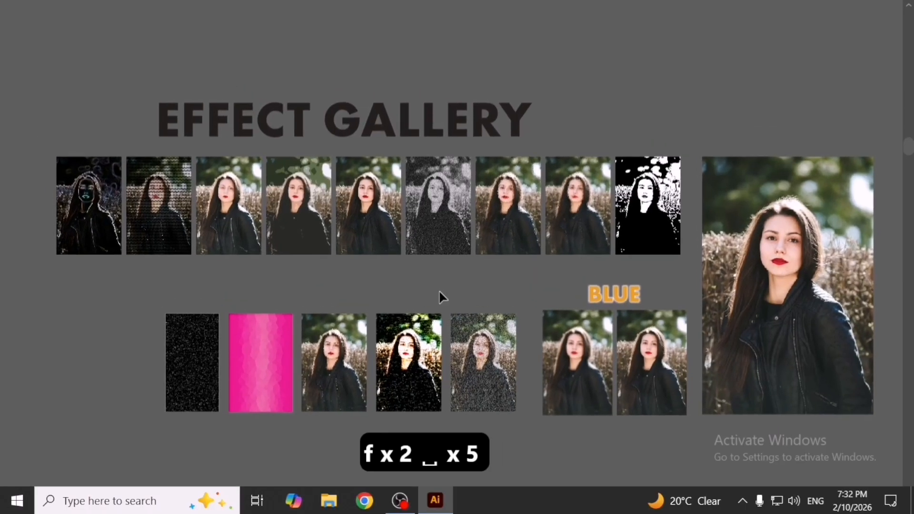